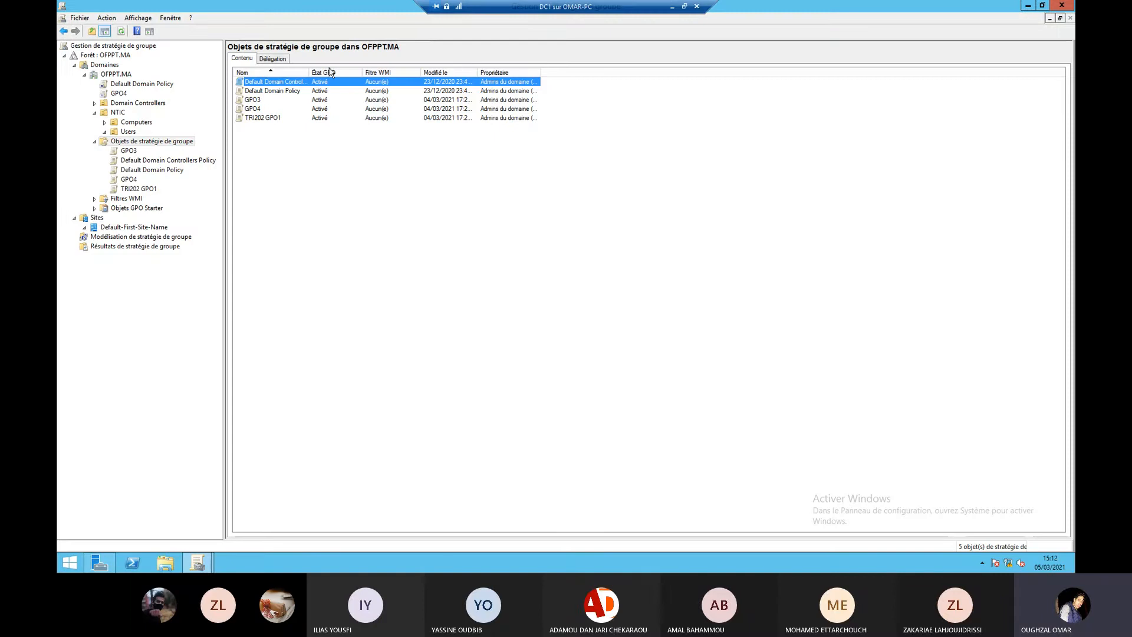
# Close the Group Policy Management console, reopen it from Server Manager, and restore it as a smaller floating window.
pyautogui.click(1061, 6)
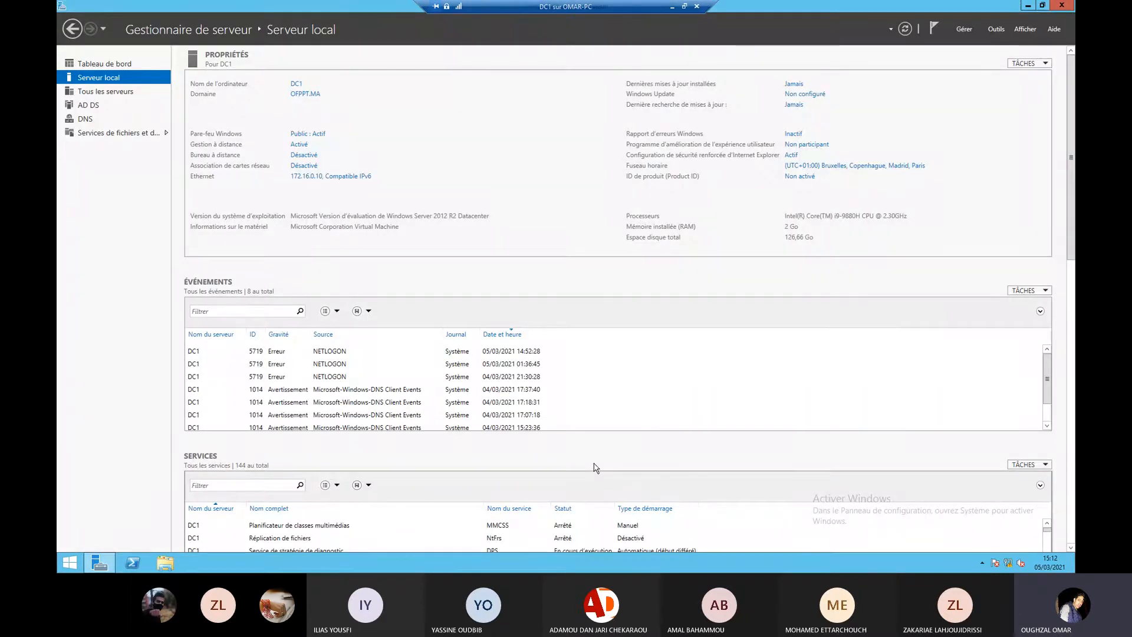
pyautogui.click(994, 31)
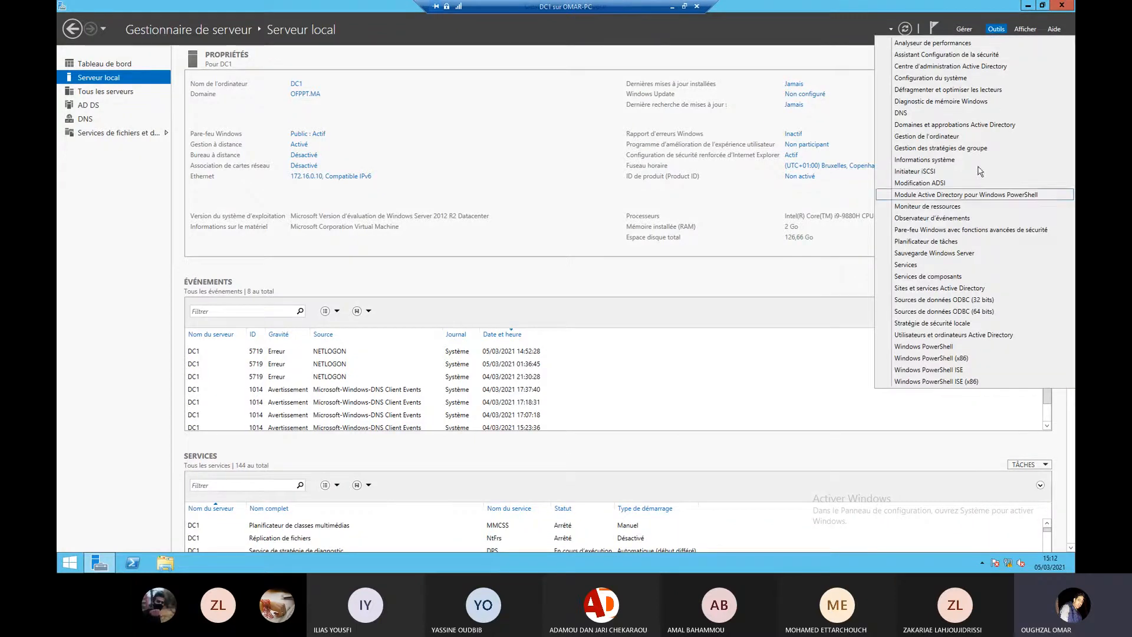
pyautogui.click(953, 148)
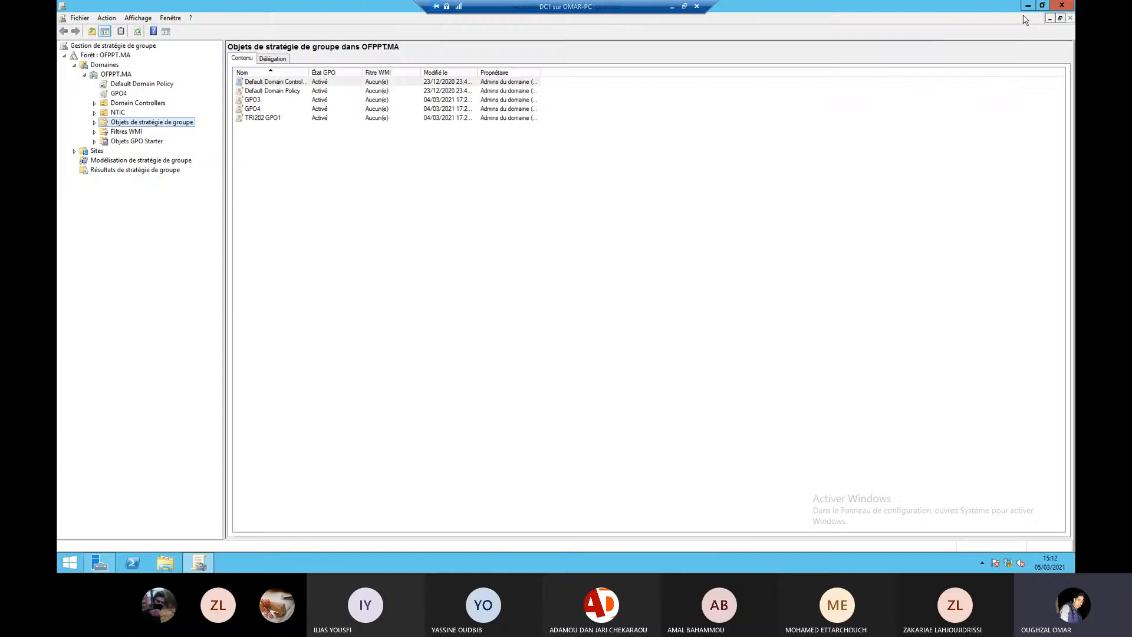
pyautogui.click(1042, 6)
pyautogui.moveTo(514, 180); pyautogui.dragTo(417, 164)
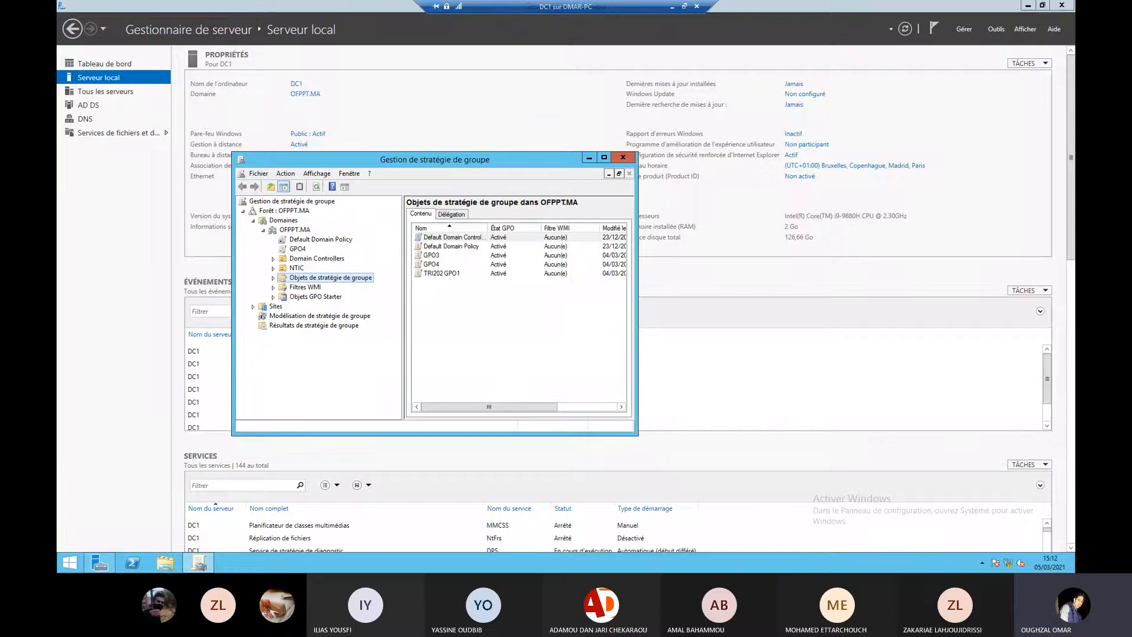
# Switch to SMART Notebook, display it over the desktop in transparent mode, and advance to page 3.
pyautogui.hotkey('alt', 'Tab')
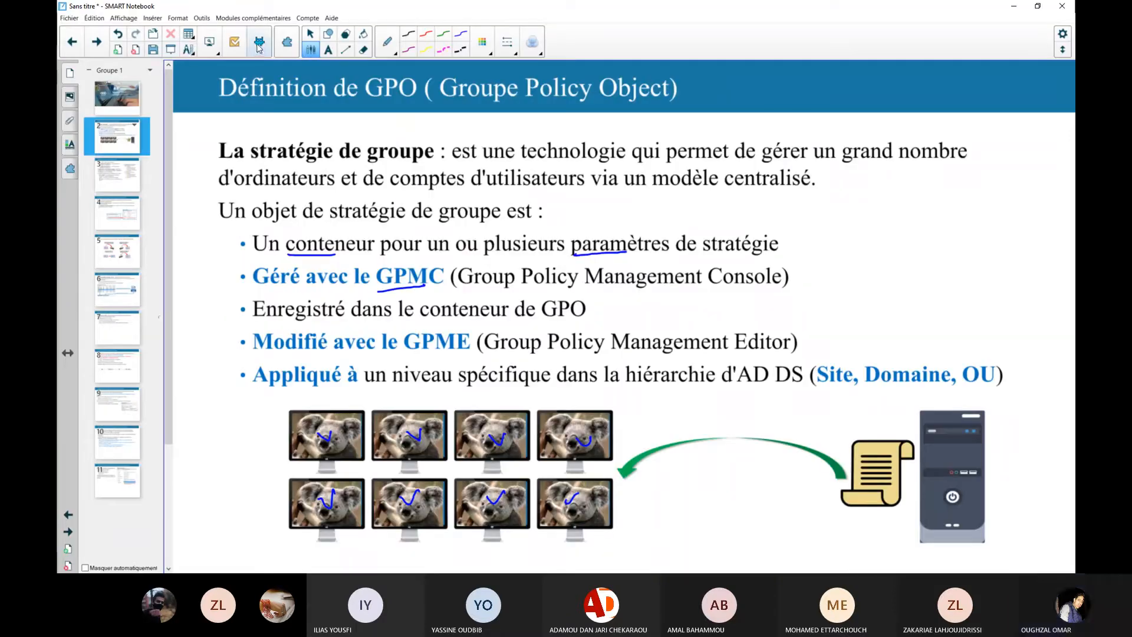
pyautogui.click(216, 50)
pyautogui.click(237, 96)
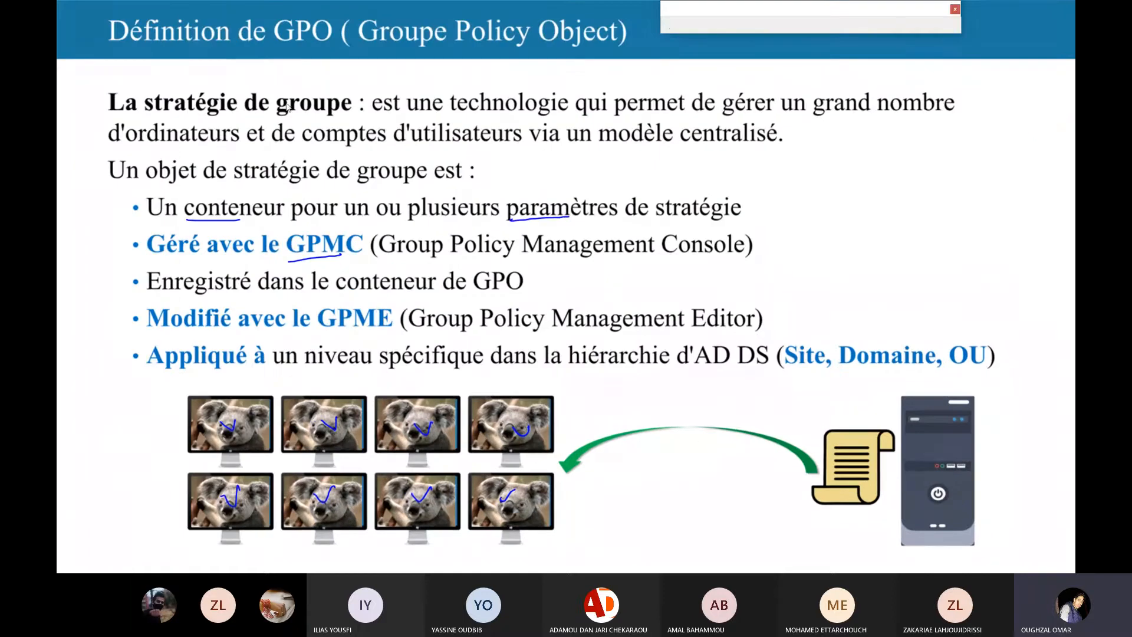
pyautogui.click(744, 26)
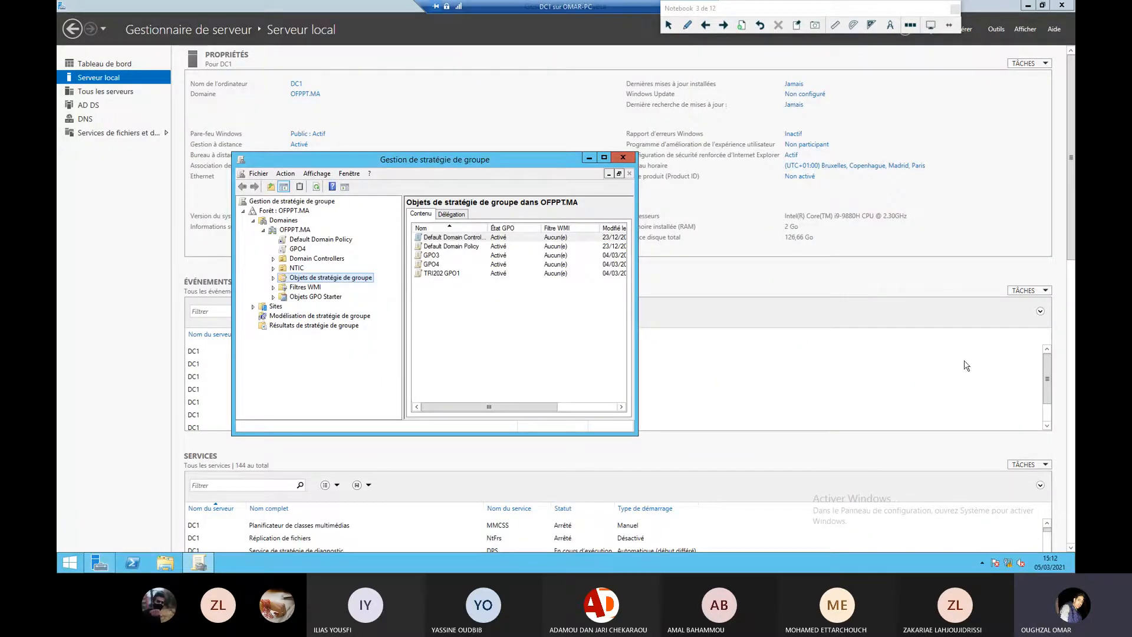
# Circle the Gestion de stratégie de groupe window title with the pen and handwrite "GPMC" above it.
pyautogui.click(687, 25)
pyautogui.moveTo(506, 151)
pyautogui.mouseDown()
pyautogui.moveTo(389, 143)
pyautogui.moveTo(449, 174)
pyautogui.moveTo(516, 150)
pyautogui.mouseUp()
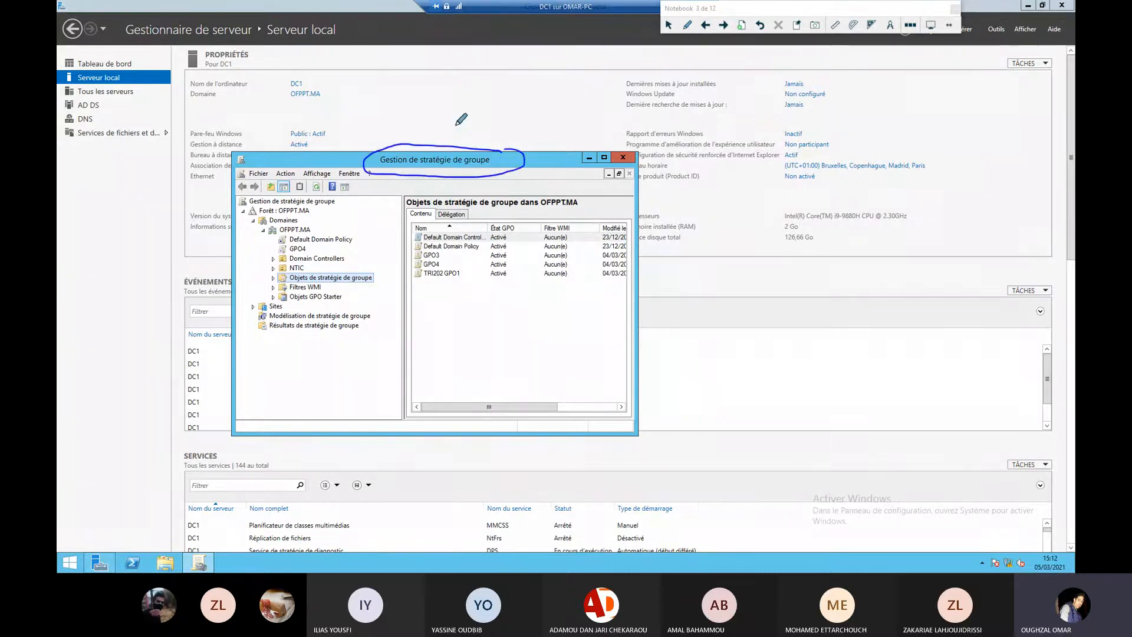
pyautogui.moveTo(423, 110)
pyautogui.mouseDown()
pyautogui.moveTo(416, 136)
pyautogui.moveTo(435, 118)
pyautogui.moveTo(445, 126)
pyautogui.mouseUp()
pyautogui.moveTo(447, 99)
pyautogui.mouseDown()
pyautogui.moveTo(448, 113)
pyautogui.moveTo(472, 97)
pyautogui.moveTo(487, 124)
pyautogui.moveTo(511, 123)
pyautogui.mouseUp()
# Handwrite "créer", "lier" and "supprimer" over the console, bracket the three words, and label the bracket "GPO".
pyautogui.moveTo(502, 186)
pyautogui.mouseDown()
pyautogui.moveTo(497, 201)
pyautogui.moveTo(557, 193)
pyautogui.mouseUp()
pyautogui.moveTo(542, 167)
pyautogui.mouseDown()
pyautogui.moveTo(498, 236)
pyautogui.moveTo(546, 210)
pyautogui.mouseUp()
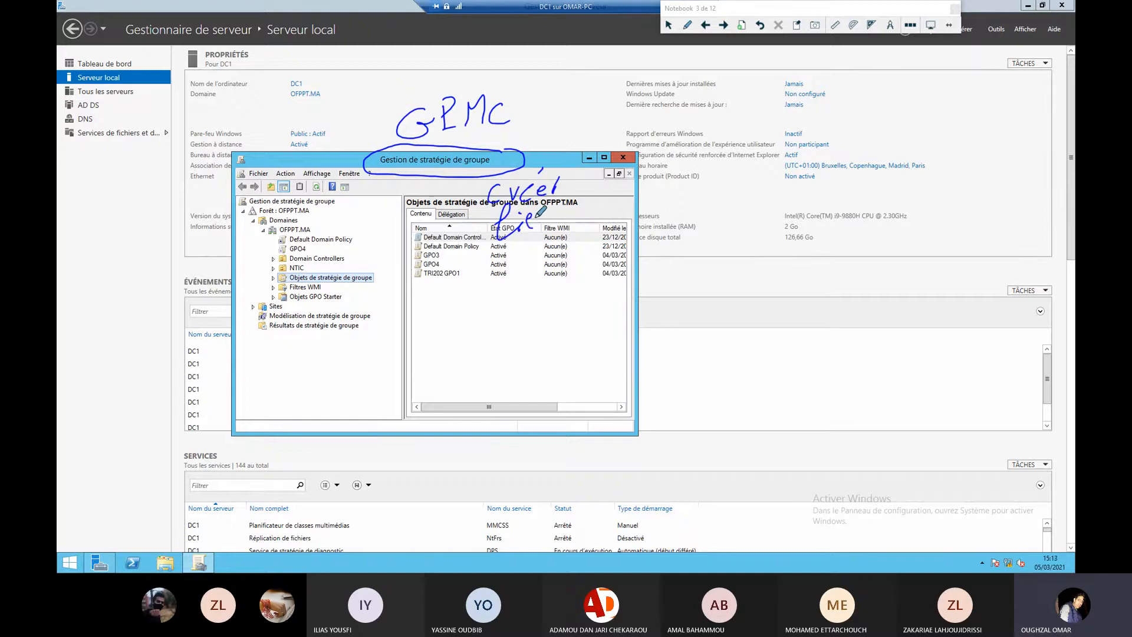
pyautogui.moveTo(507, 243)
pyautogui.mouseDown()
pyautogui.moveTo(502, 265)
pyautogui.moveTo(525, 254)
pyautogui.moveTo(534, 269)
pyautogui.moveTo(549, 228)
pyautogui.moveTo(608, 218)
pyautogui.moveTo(614, 205)
pyautogui.mouseUp()
pyautogui.moveTo(495, 198)
pyautogui.mouseDown()
pyautogui.moveTo(481, 204)
pyautogui.moveTo(476, 248)
pyautogui.moveTo(493, 269)
pyautogui.mouseUp()
pyautogui.moveTo(384, 246)
pyautogui.mouseDown()
pyautogui.moveTo(407, 270)
pyautogui.moveTo(454, 231)
pyautogui.mouseUp()
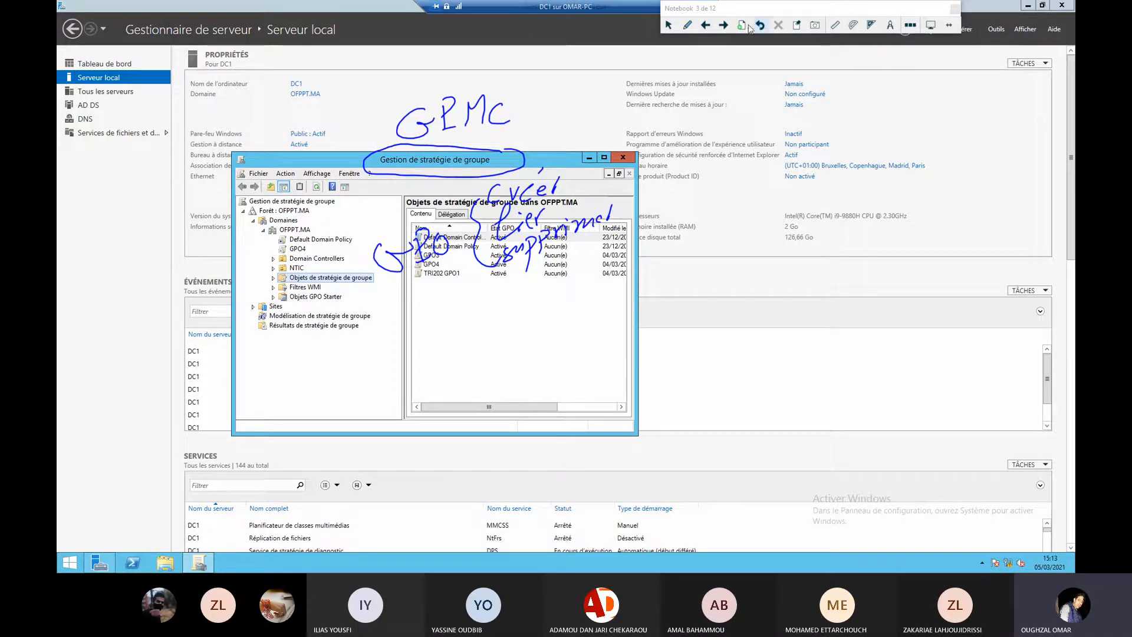
# Circle "le conteneur de GPO" on the GPO definition slide and return to the annotated desktop page.
pyautogui.click(709, 26)
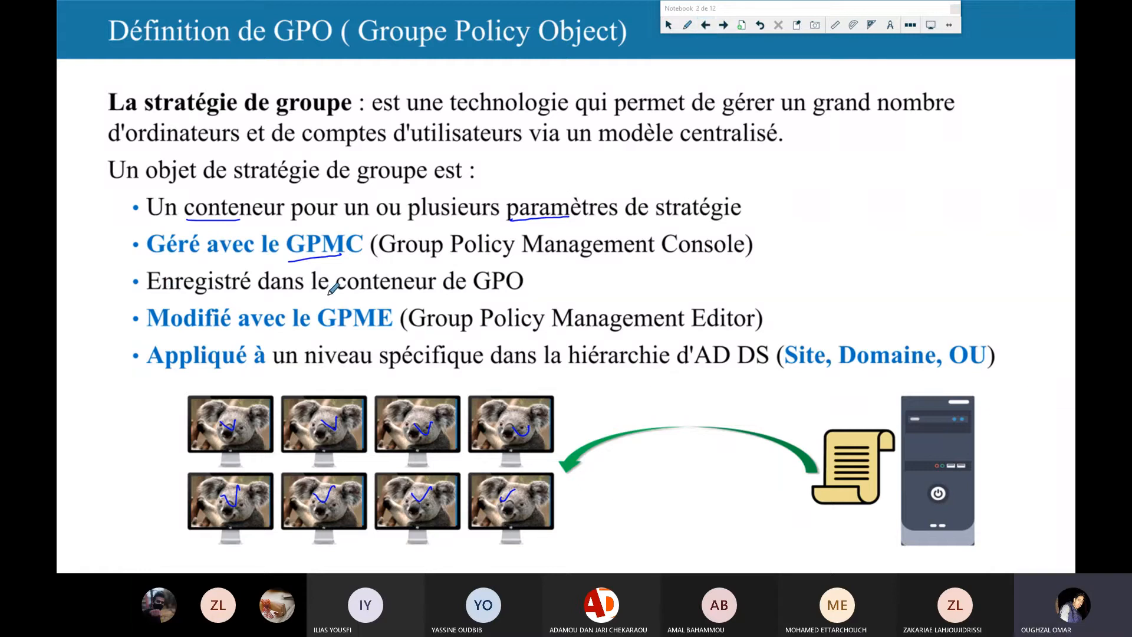
pyautogui.moveTo(326, 296)
pyautogui.mouseDown()
pyautogui.moveTo(499, 297)
pyautogui.moveTo(534, 275)
pyautogui.moveTo(322, 268)
pyautogui.moveTo(308, 293)
pyautogui.mouseUp()
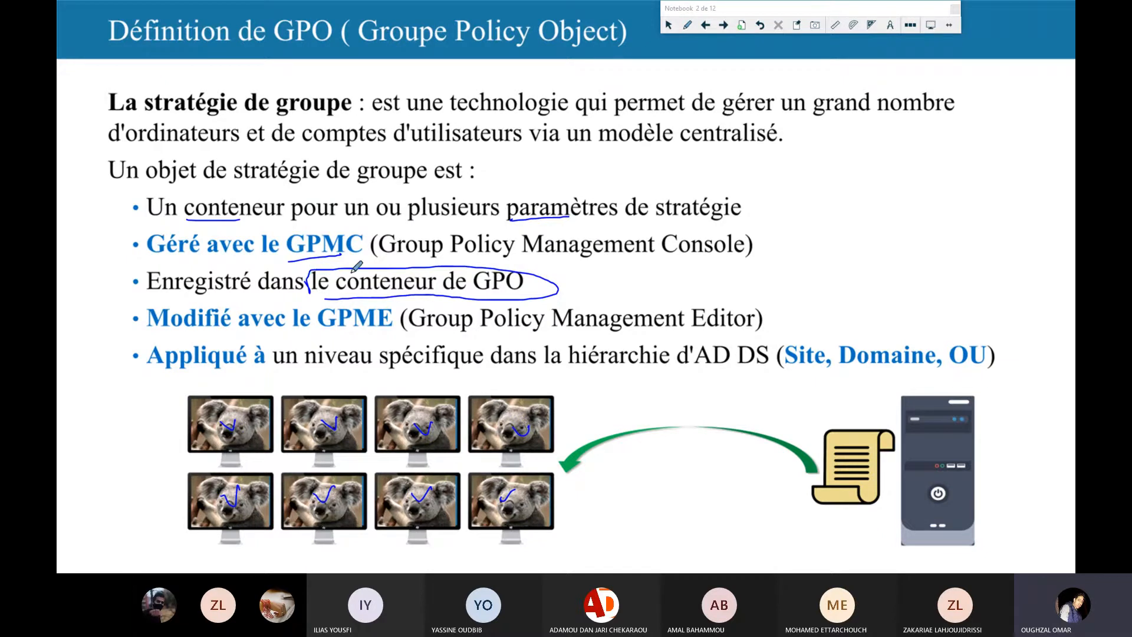
pyautogui.click(724, 25)
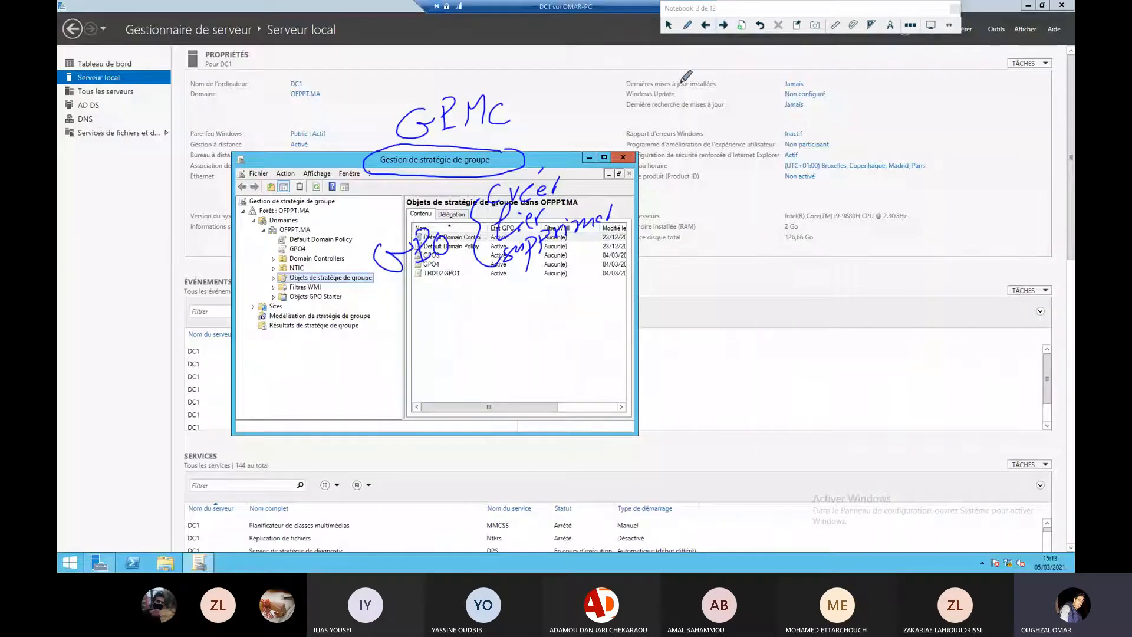
# Clear the ink from the desktop page and circle the Objets de stratégie de groupe node in the console tree.
pyautogui.click(799, 24)
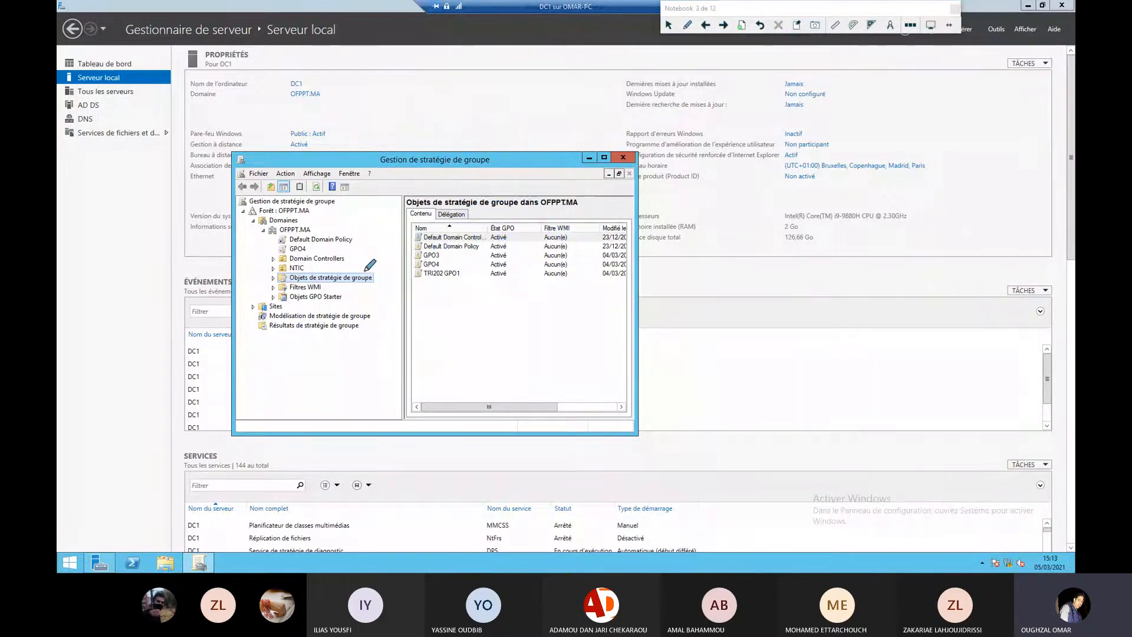
pyautogui.moveTo(385, 274)
pyautogui.mouseDown()
pyautogui.moveTo(270, 279)
pyautogui.moveTo(313, 287)
pyautogui.moveTo(381, 275)
pyautogui.mouseUp()
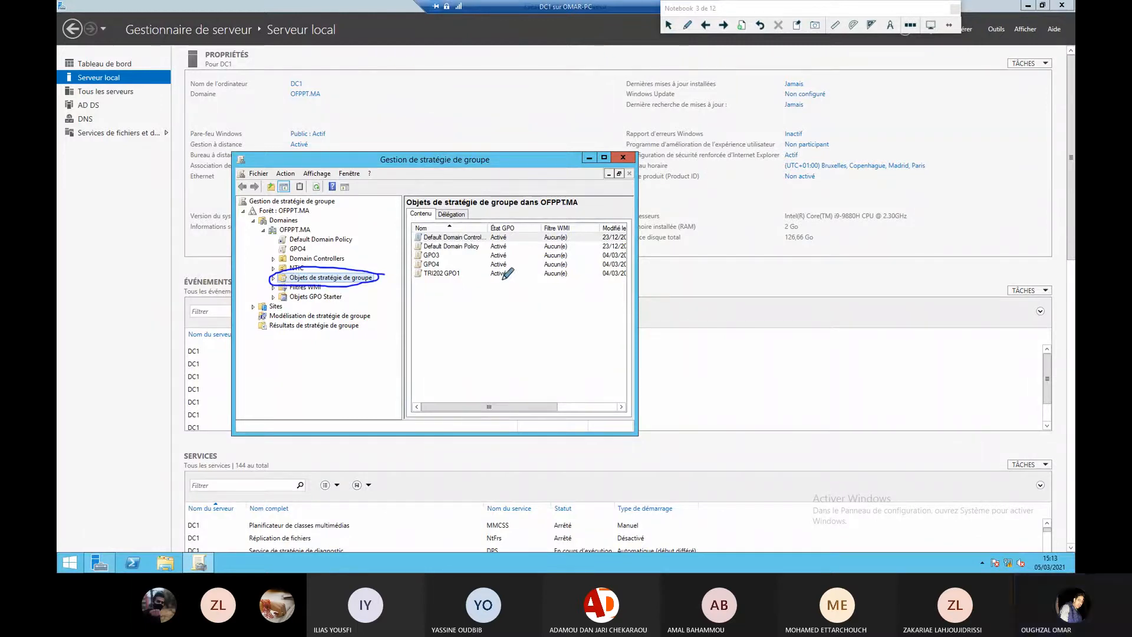
pyautogui.click(669, 25)
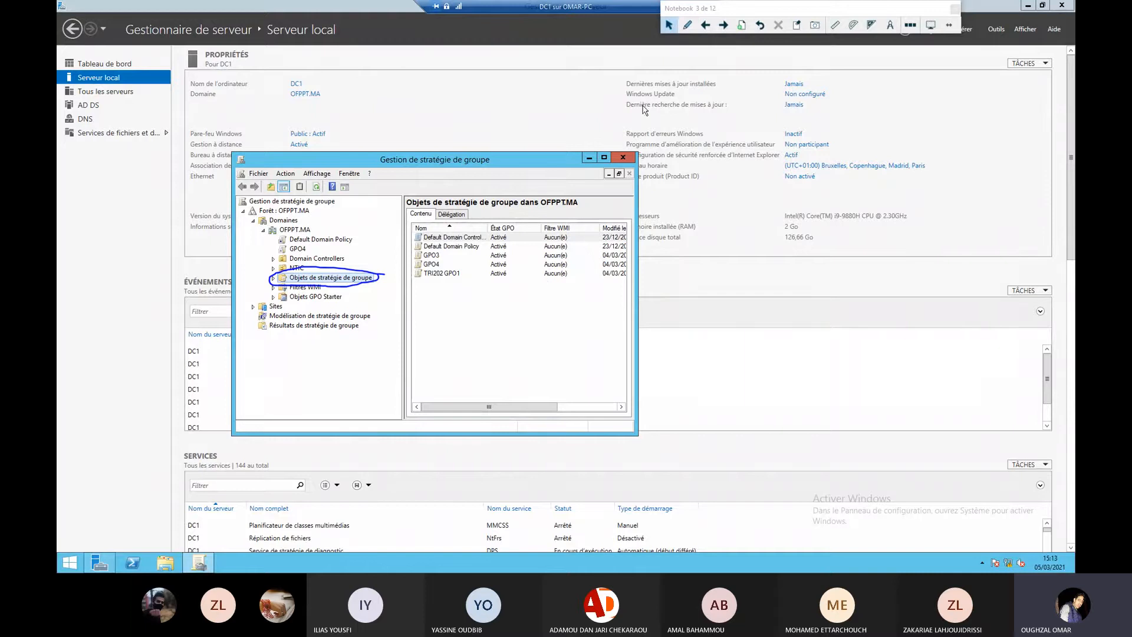
pyautogui.click(443, 313)
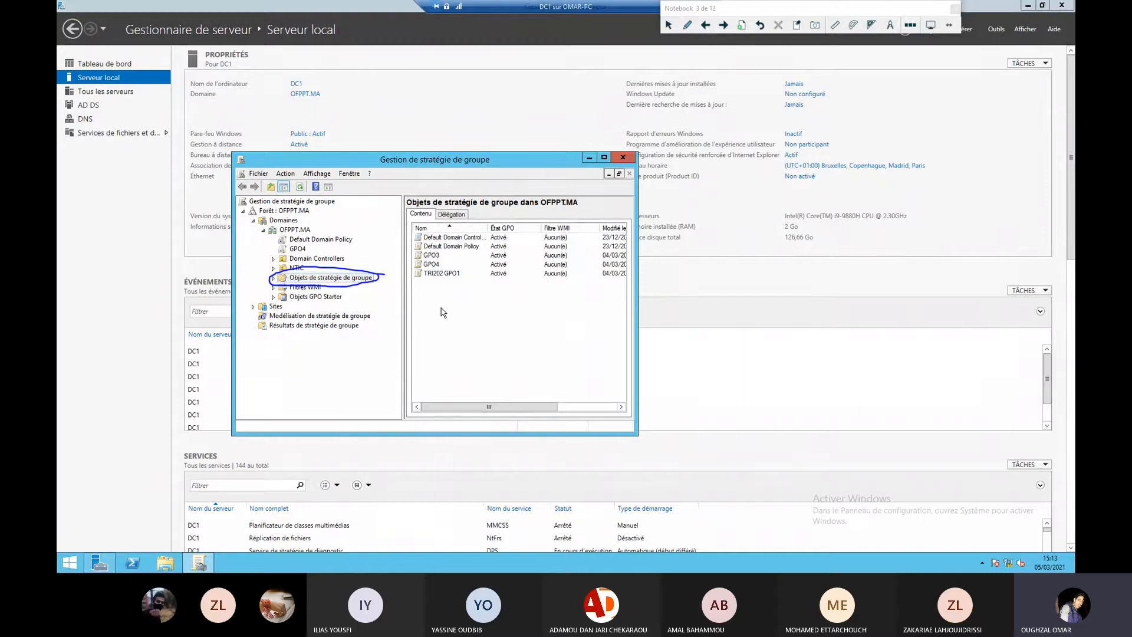
pyautogui.rightClick(453, 308)
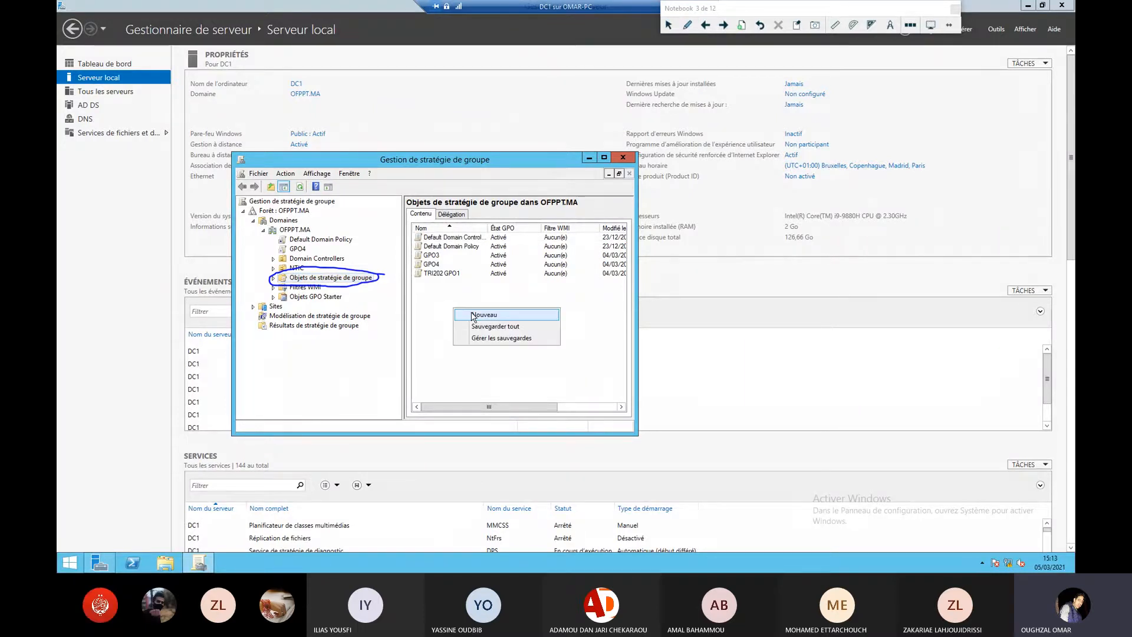
pyautogui.click(469, 314)
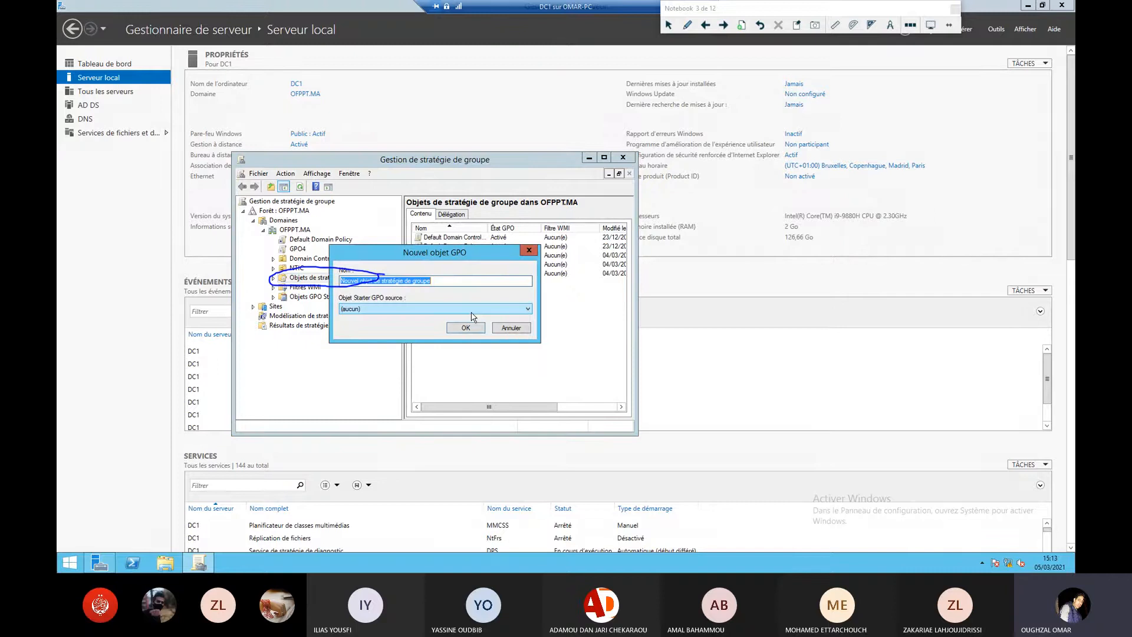
pyautogui.click(517, 332)
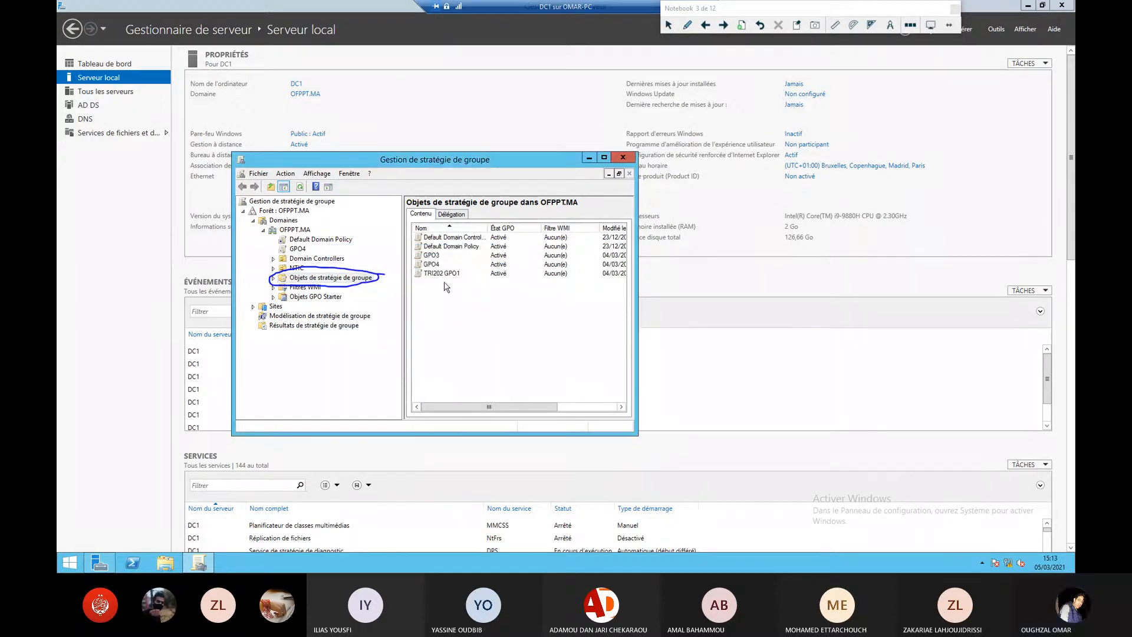
# Delete the group policy objects GPO3, GPO4 and TRI202 GPO1, and clear the ink annotation from the page.
pyautogui.moveTo(449, 304); pyautogui.dragTo(427, 256)
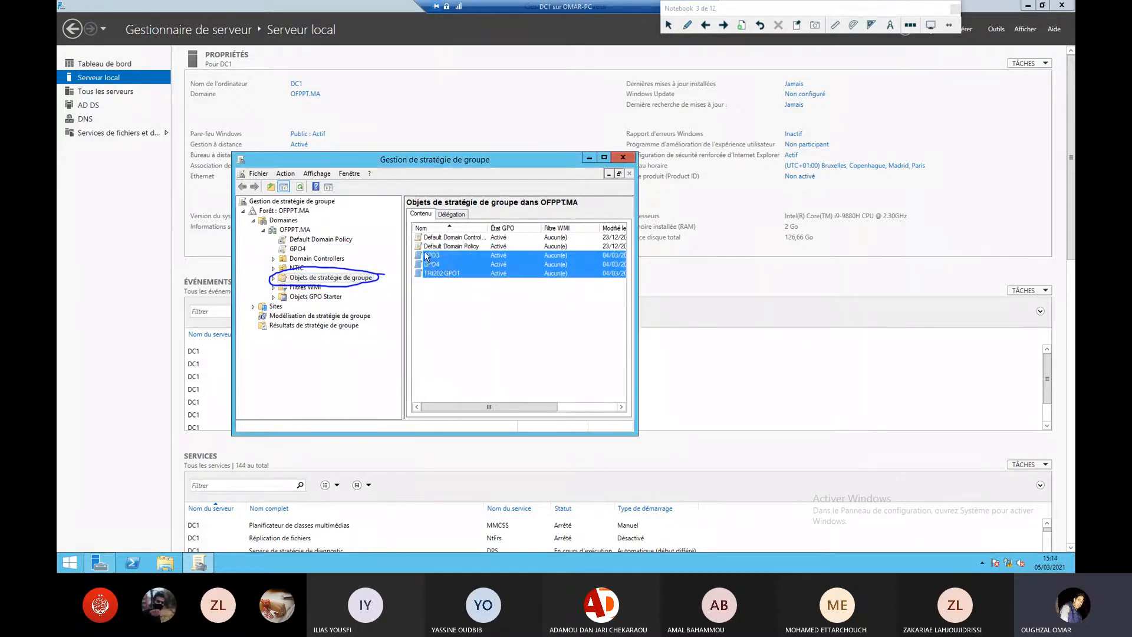
pyautogui.press('Delete')
pyautogui.click(585, 286)
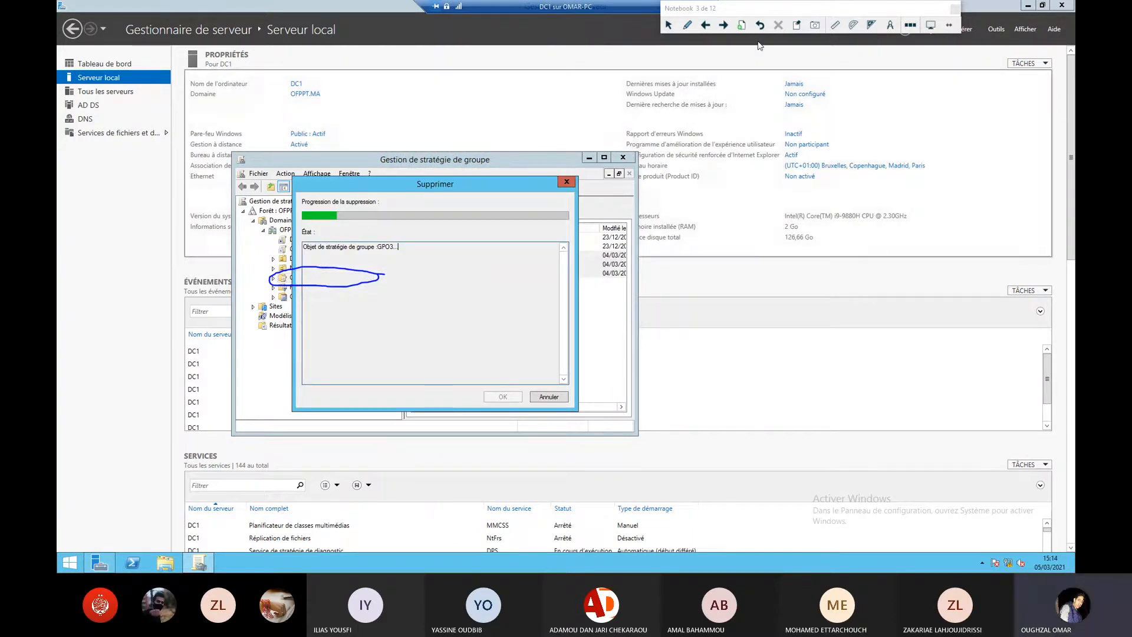
pyautogui.click(797, 26)
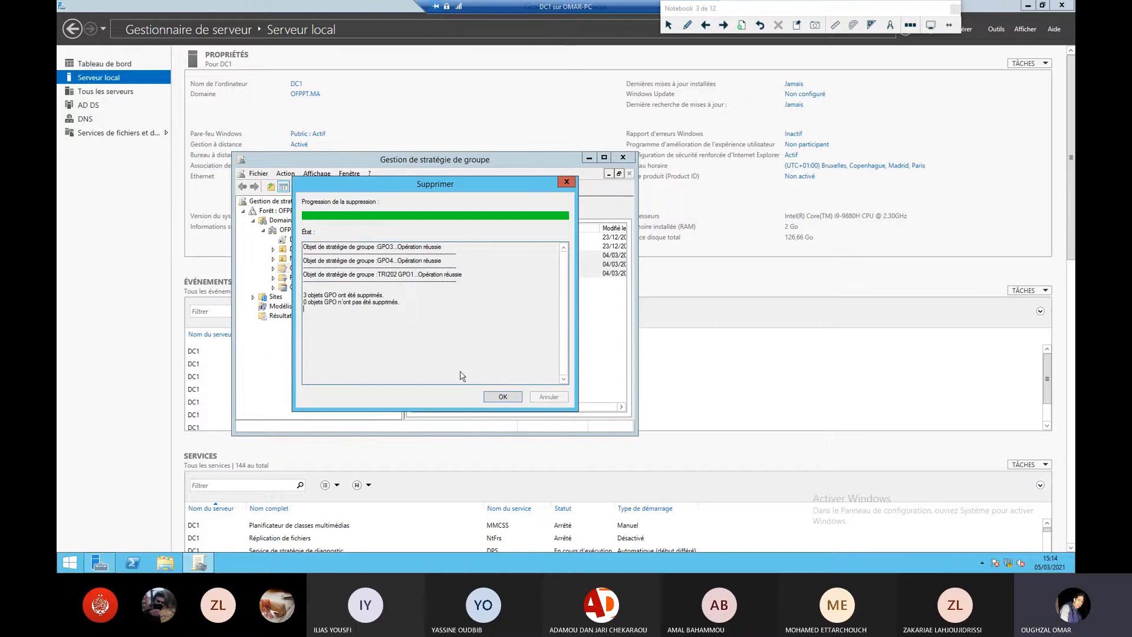
pyautogui.click(520, 399)
# Create a new group policy object named GPO1 in Objets de stratégie de groupe, without a starter GPO.
pyautogui.rightClick(462, 283)
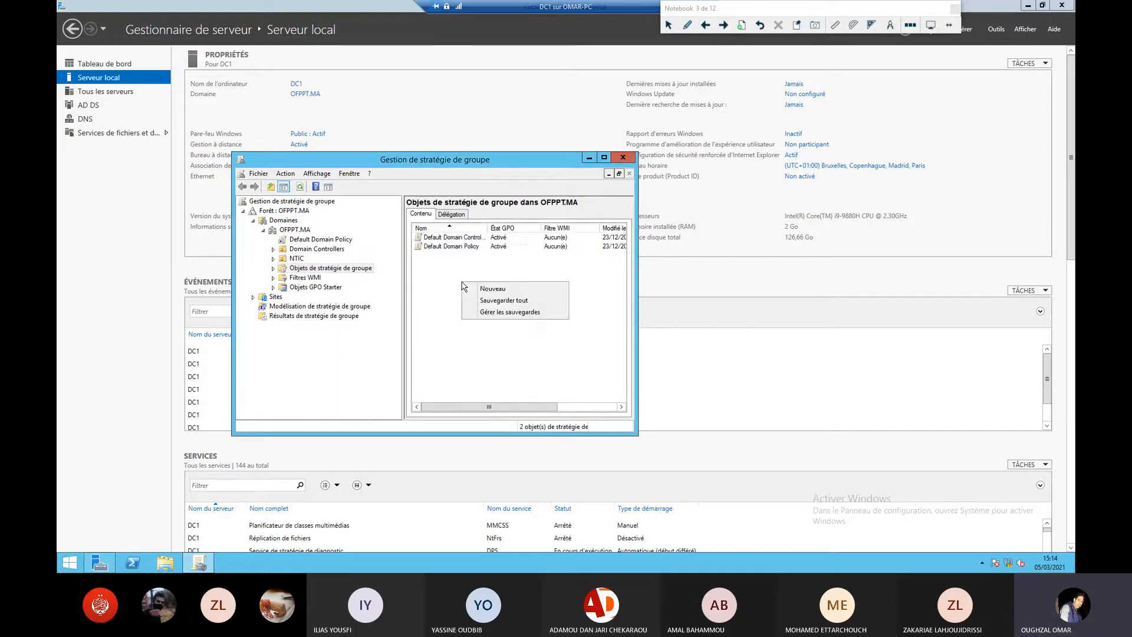
pyautogui.click(494, 291)
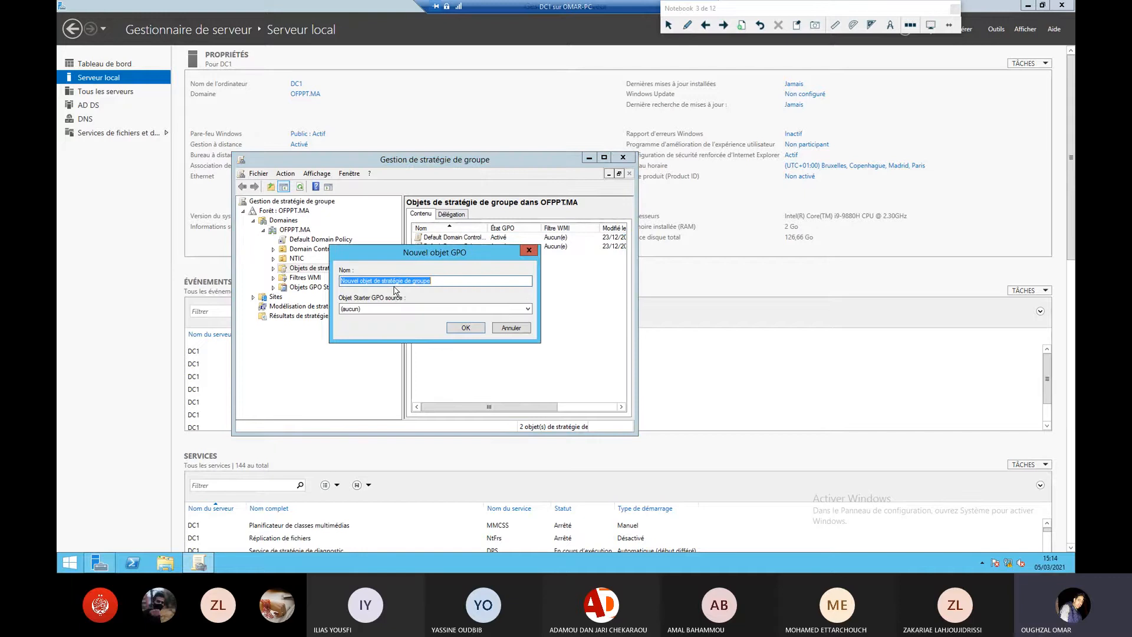
pyautogui.write('GPO')
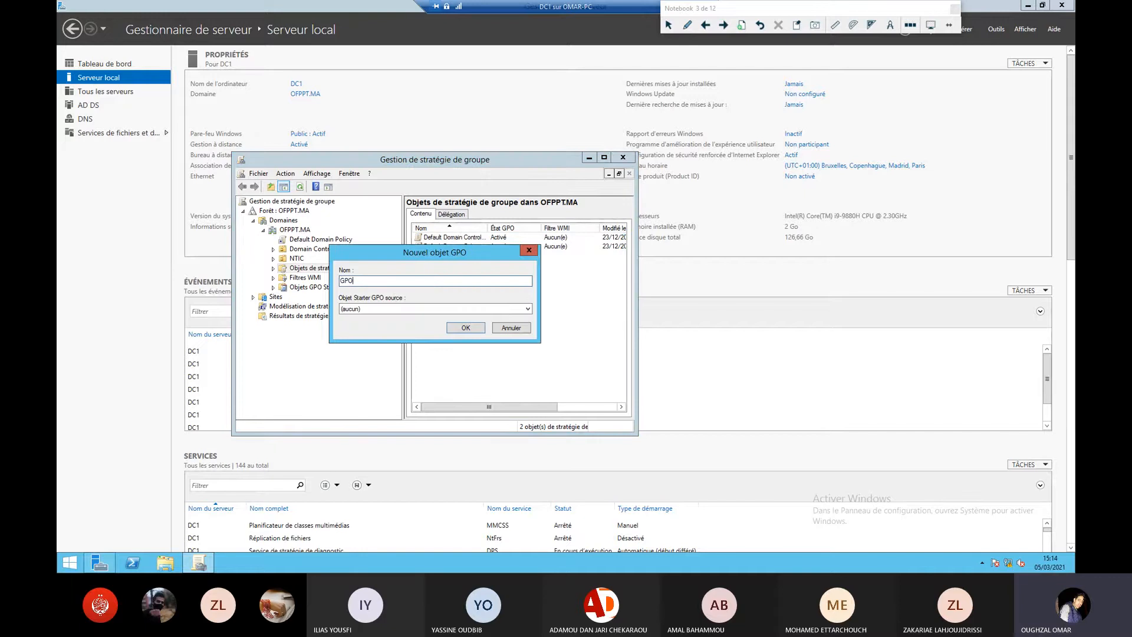
pyautogui.write('1')
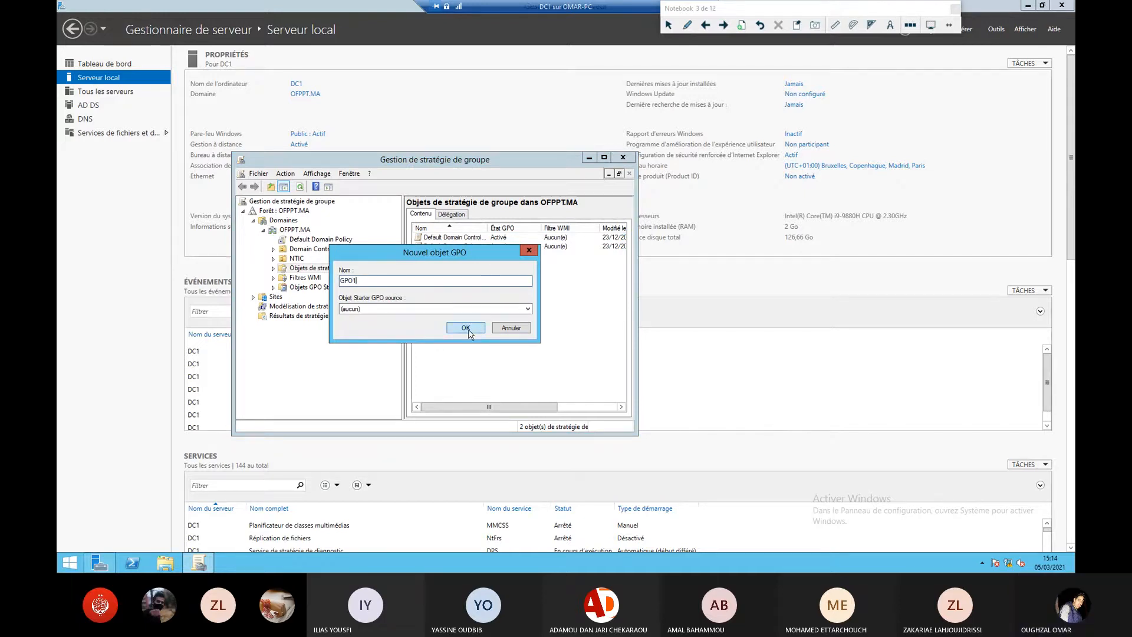
pyautogui.click(469, 330)
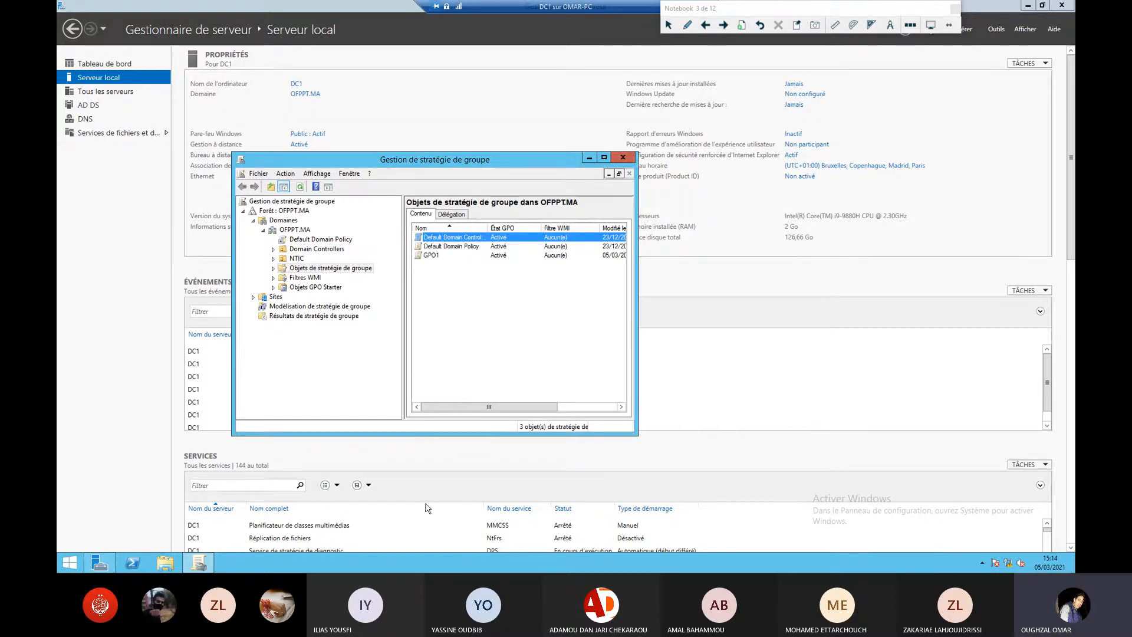
# Revisit the GPO definition slide, open GPO1 for editing from the console, and move its editor window lower on the desktop.
pyautogui.click(706, 25)
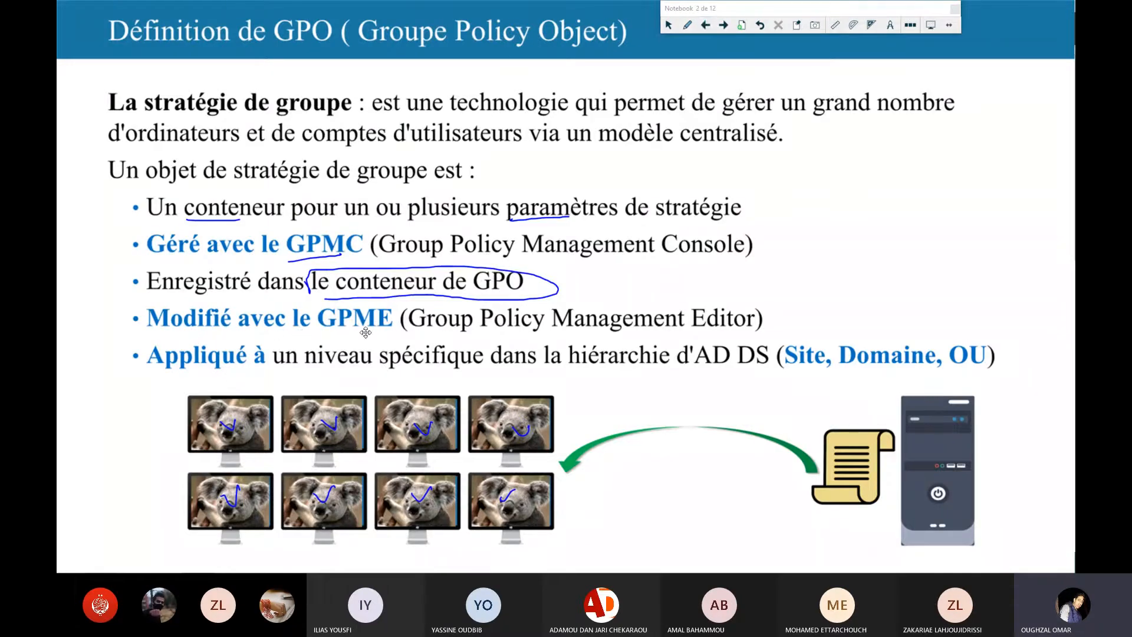
pyautogui.click(724, 25)
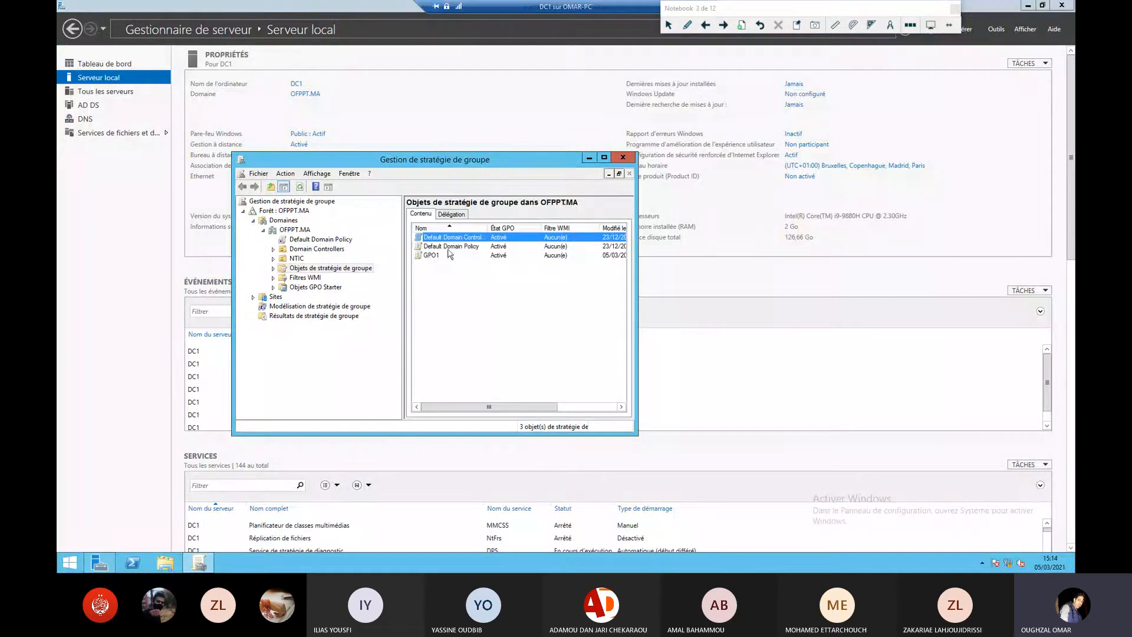
pyautogui.rightClick(437, 255)
pyautogui.click(454, 260)
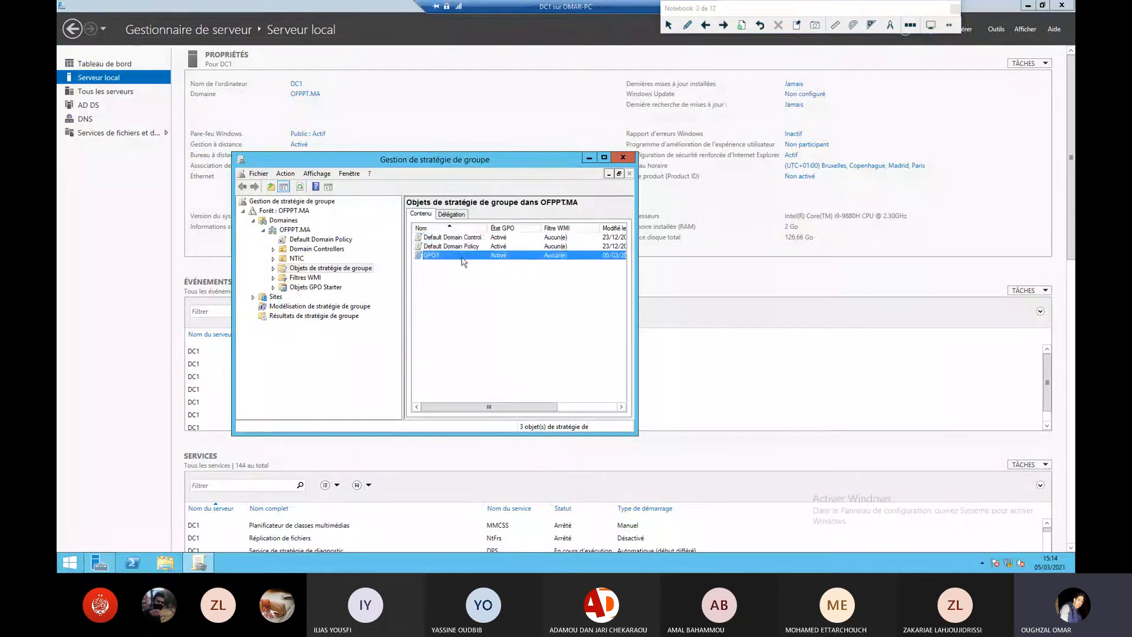
pyautogui.moveTo(371, 52); pyautogui.dragTo(602, 225)
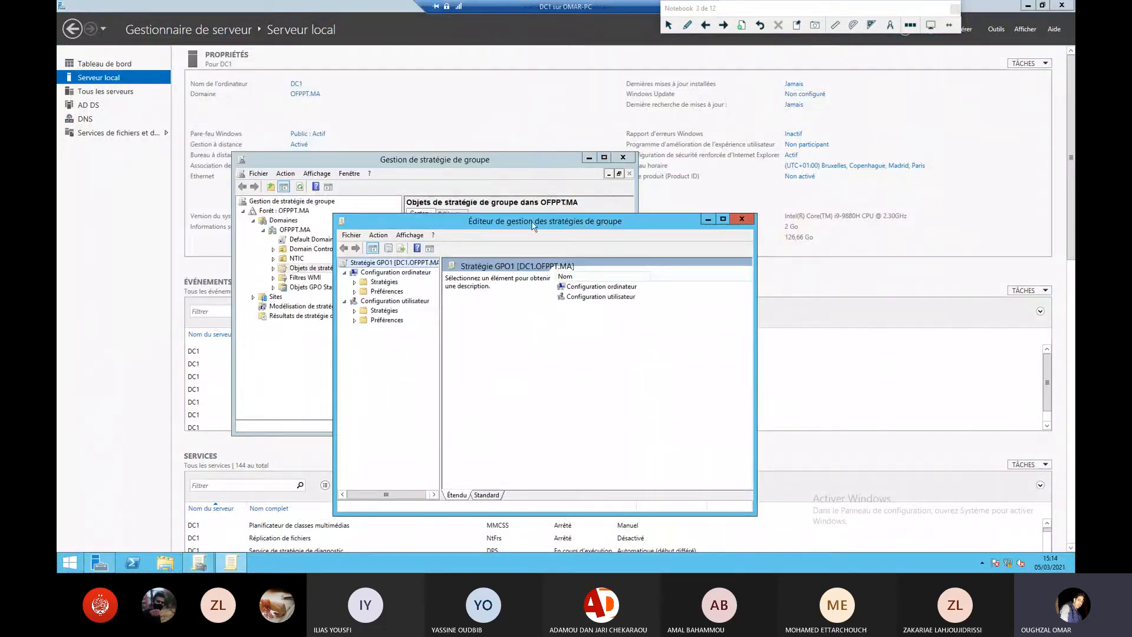
# Circle the Éditeur de gestion des stratégies de groupe title with the pen and handwrite "GPMEditor" above it.
pyautogui.click(688, 26)
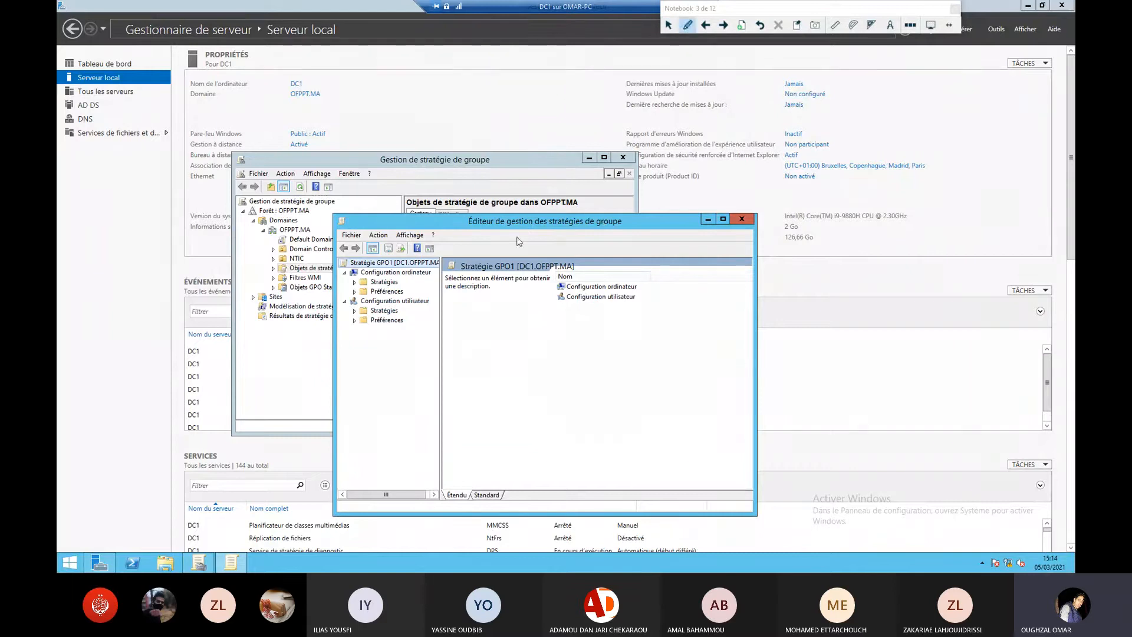
pyautogui.moveTo(632, 215)
pyautogui.mouseDown()
pyautogui.moveTo(457, 228)
pyautogui.moveTo(636, 208)
pyautogui.mouseUp()
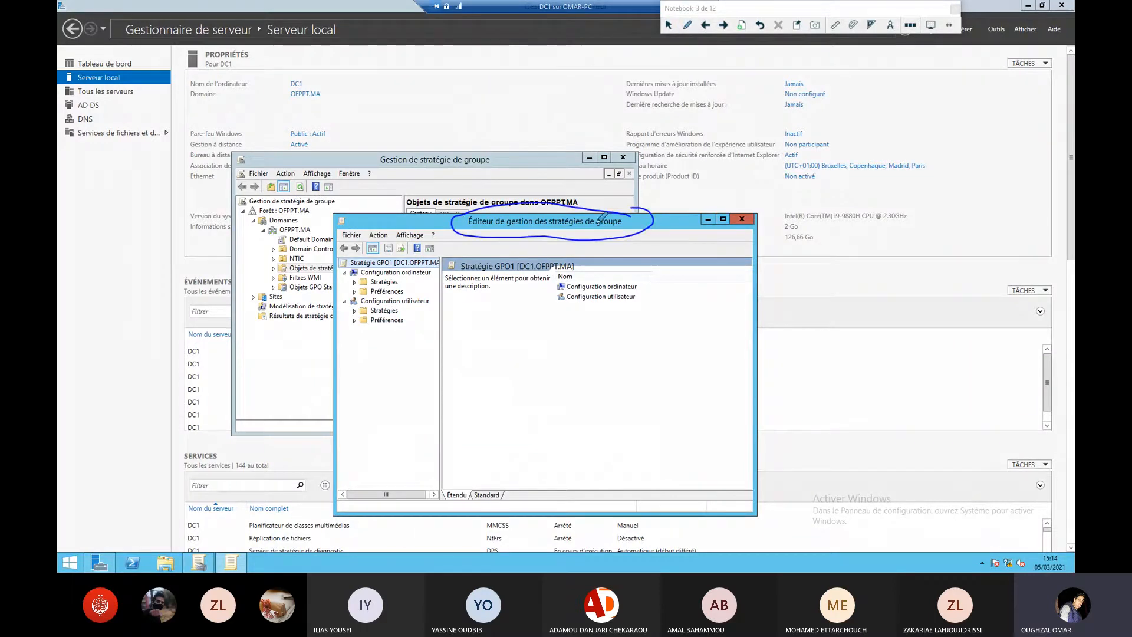
pyautogui.moveTo(494, 148)
pyautogui.mouseDown()
pyautogui.moveTo(507, 160)
pyautogui.moveTo(520, 143)
pyautogui.moveTo(536, 155)
pyautogui.moveTo(551, 141)
pyautogui.moveTo(561, 168)
pyautogui.moveTo(589, 133)
pyautogui.moveTo(601, 156)
pyautogui.moveTo(626, 121)
pyautogui.moveTo(673, 160)
pyautogui.moveTo(671, 137)
pyautogui.moveTo(699, 112)
pyautogui.mouseUp()
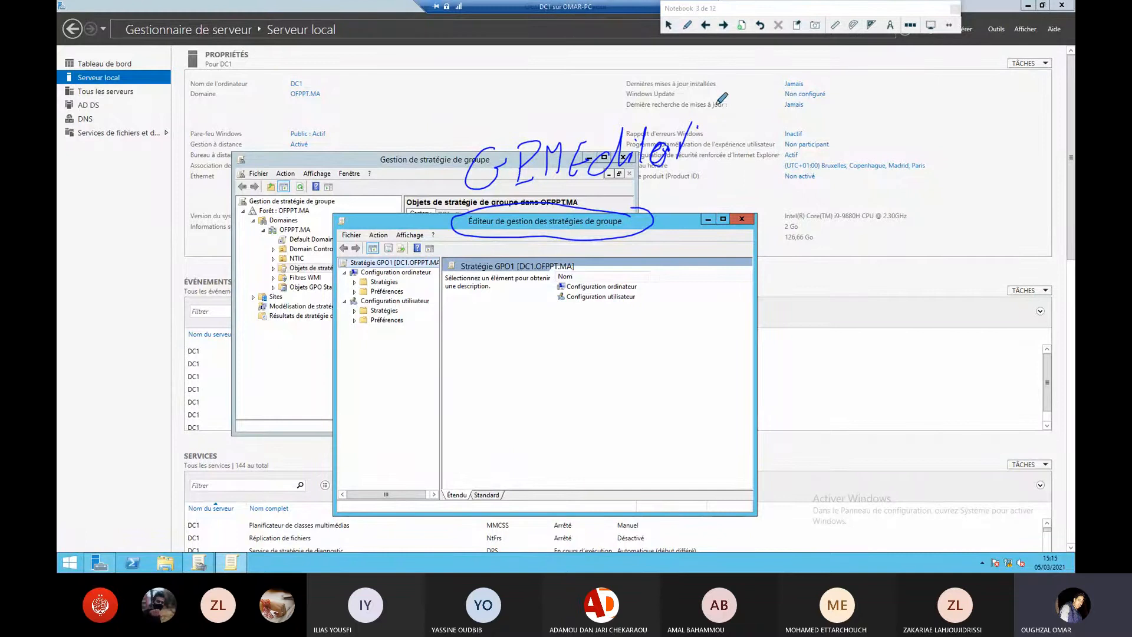
# Go back to the GPO definition slide, draw an arrow at the "Appliqué à" bullet and underline Site, Domaine and OU.
pyautogui.click(706, 26)
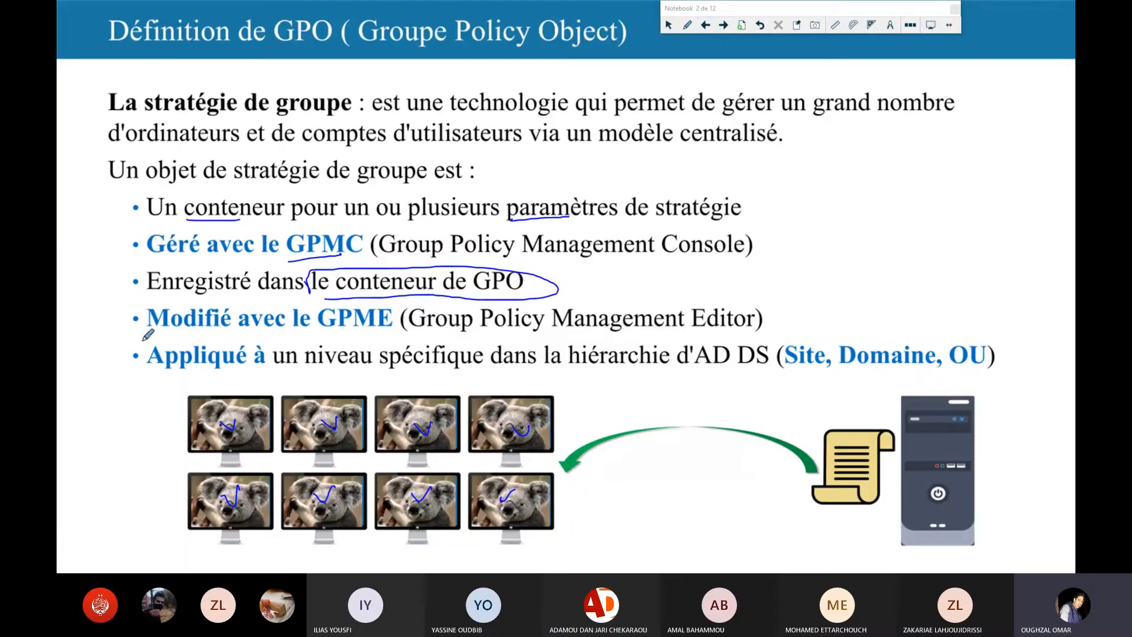
pyautogui.moveTo(107, 357); pyautogui.dragTo(130, 357)
pyautogui.moveTo(784, 369); pyautogui.dragTo(968, 367)
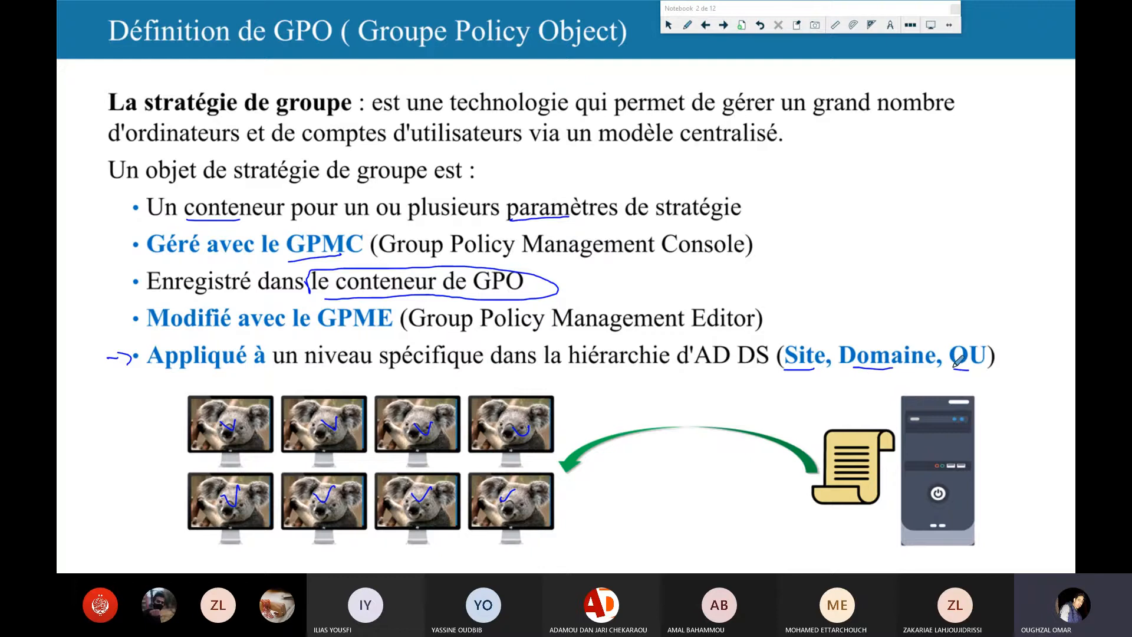
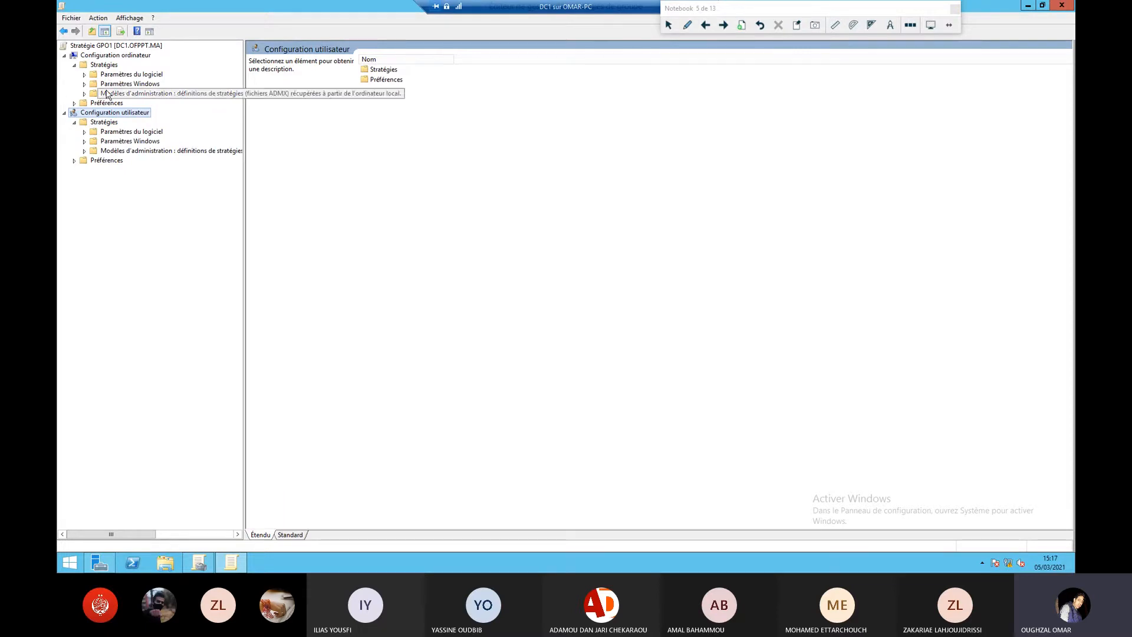
# Open "Lecteurs de disquettes : refuser l'accès en exécution" under the computer's Système > Accès au stockage amovible templates, and move its dialog lower.
pyautogui.click(85, 95)
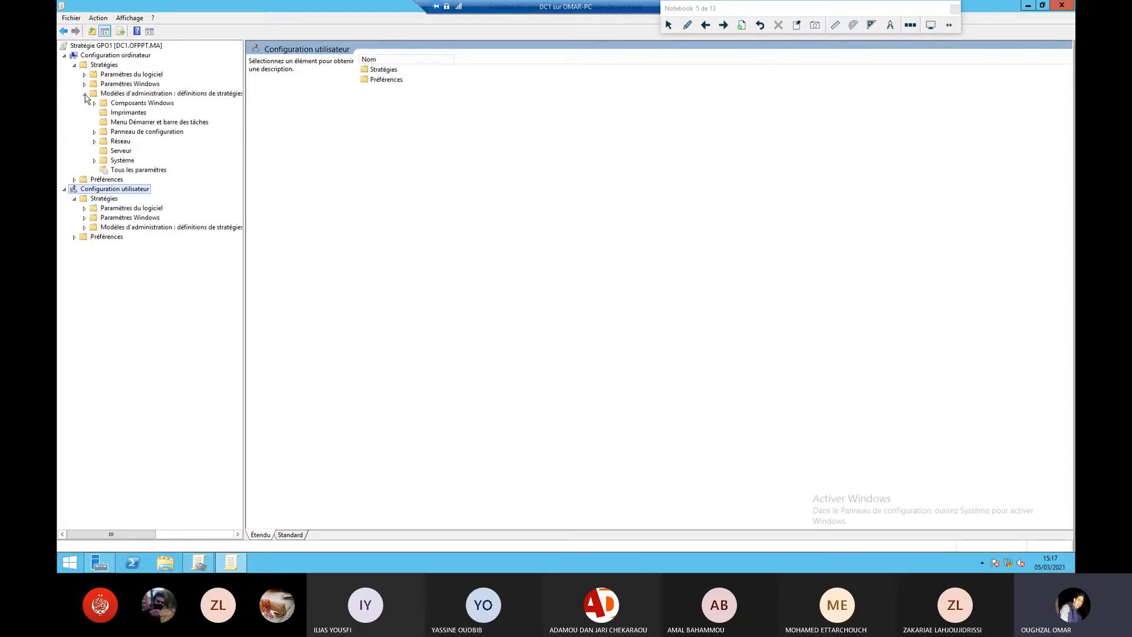
pyautogui.click(95, 161)
pyautogui.click(146, 171)
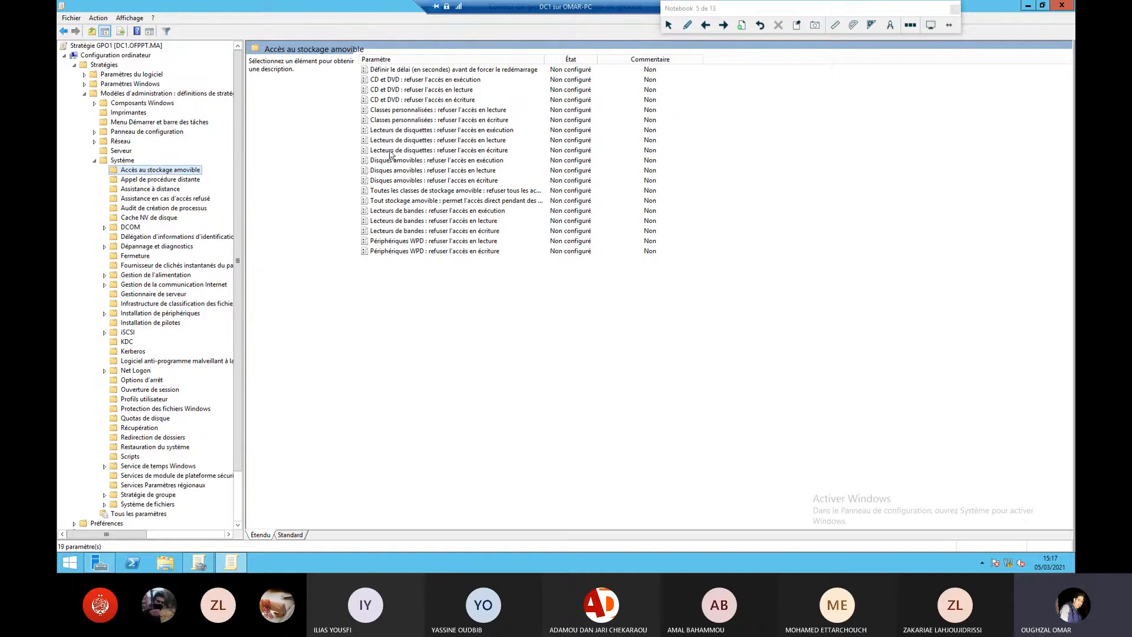
pyautogui.doubleClick(504, 131)
pyautogui.moveTo(165, 24); pyautogui.dragTo(271, 118)
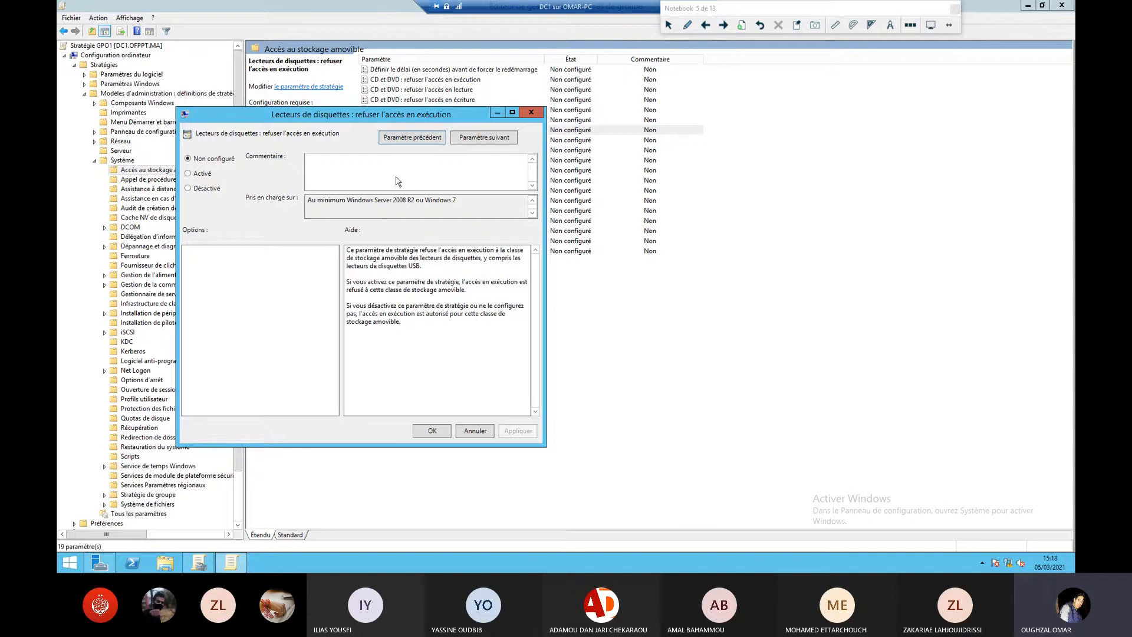
# With the pen, circle Non configuré, frame the Aide text, and draw arrows from Activé and Désactivé to their explanations.
pyautogui.click(688, 25)
pyautogui.moveTo(242, 158)
pyautogui.mouseDown()
pyautogui.moveTo(254, 154)
pyautogui.moveTo(177, 154)
pyautogui.moveTo(234, 151)
pyautogui.mouseUp()
pyautogui.moveTo(341, 236)
pyautogui.mouseDown()
pyautogui.moveTo(360, 236)
pyautogui.moveTo(339, 227)
pyautogui.moveTo(345, 328)
pyautogui.moveTo(516, 333)
pyautogui.moveTo(530, 313)
pyautogui.moveTo(531, 239)
pyautogui.moveTo(348, 231)
pyautogui.mouseUp()
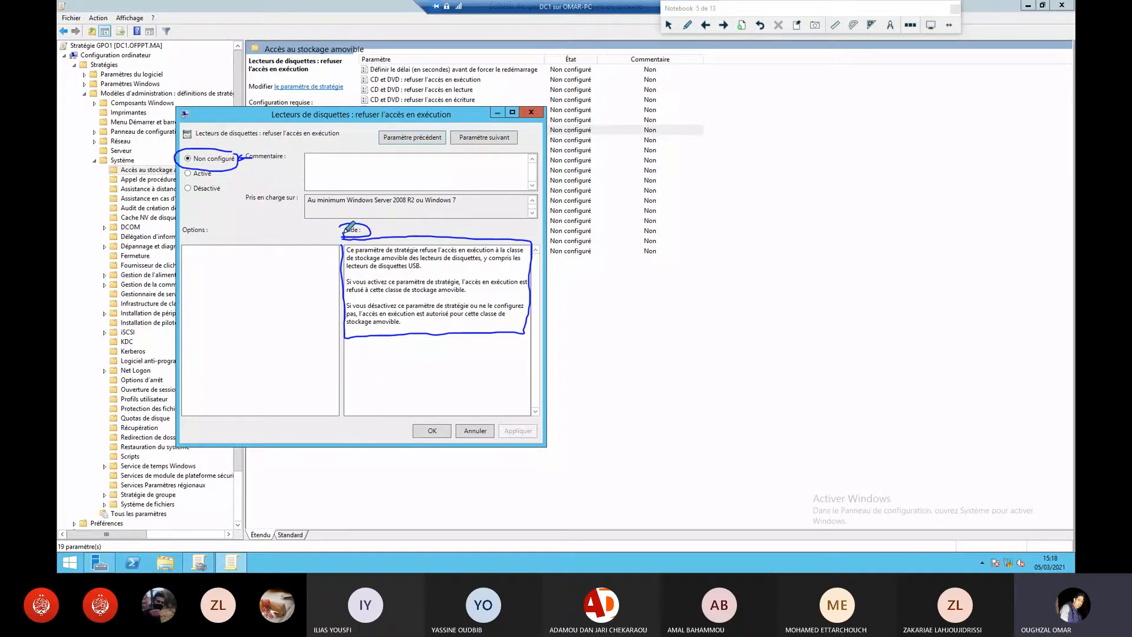
pyautogui.moveTo(336, 276); pyautogui.dragTo(334, 284)
pyautogui.moveTo(190, 169)
pyautogui.mouseDown()
pyautogui.moveTo(291, 270)
pyautogui.moveTo(334, 288)
pyautogui.mouseUp()
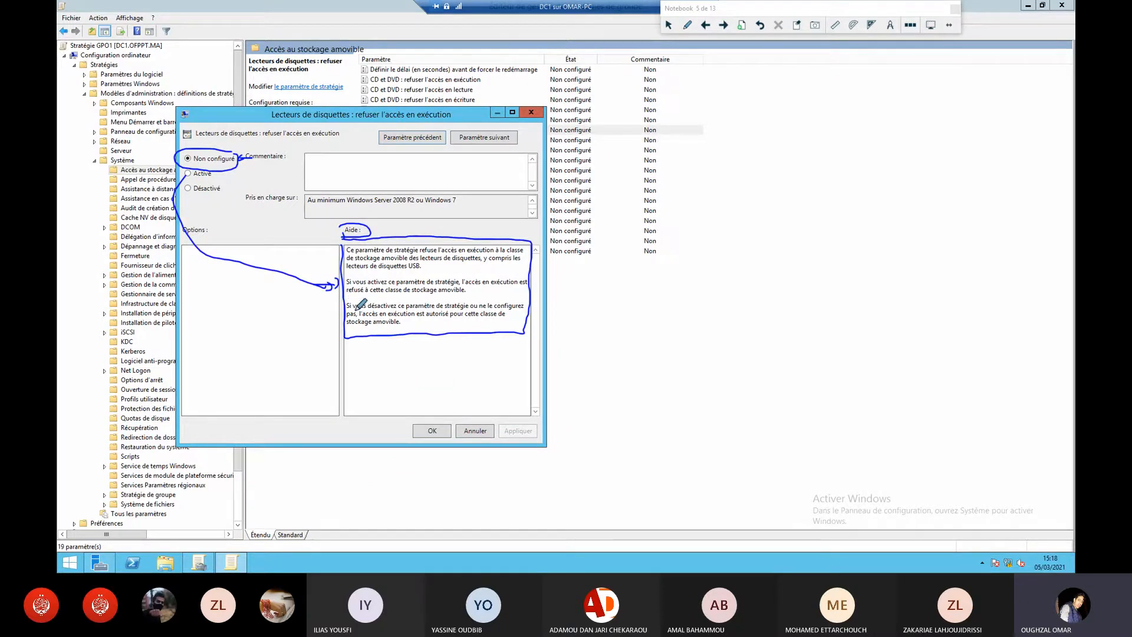
pyautogui.moveTo(188, 188)
pyautogui.mouseDown()
pyautogui.moveTo(214, 305)
pyautogui.moveTo(340, 319)
pyautogui.mouseUp()
pyautogui.moveTo(332, 314); pyautogui.dragTo(333, 323)
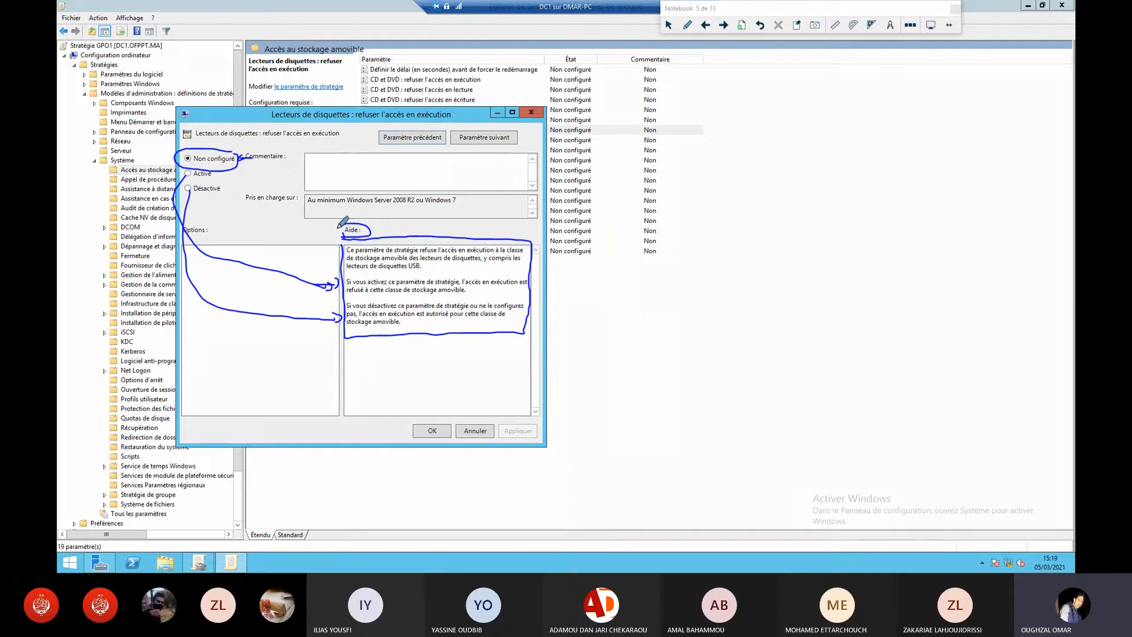
# Circle the setting's title, handwrite "A" beside the title, Activé and Désactivé, and clear all ink from the page.
pyautogui.moveTo(239, 177); pyautogui.dragTo(248, 172)
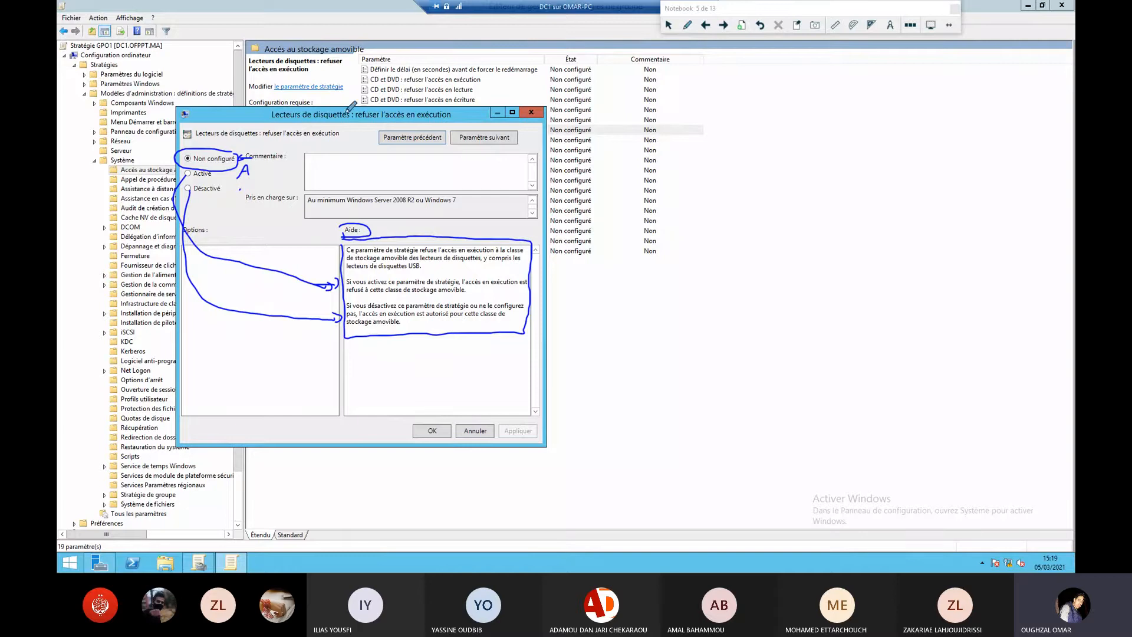
pyautogui.moveTo(444, 109)
pyautogui.mouseDown()
pyautogui.moveTo(292, 99)
pyautogui.moveTo(353, 131)
pyautogui.moveTo(466, 108)
pyautogui.moveTo(486, 118)
pyautogui.moveTo(492, 109)
pyautogui.moveTo(495, 124)
pyautogui.mouseUp()
pyautogui.moveTo(483, 119); pyautogui.dragTo(499, 117)
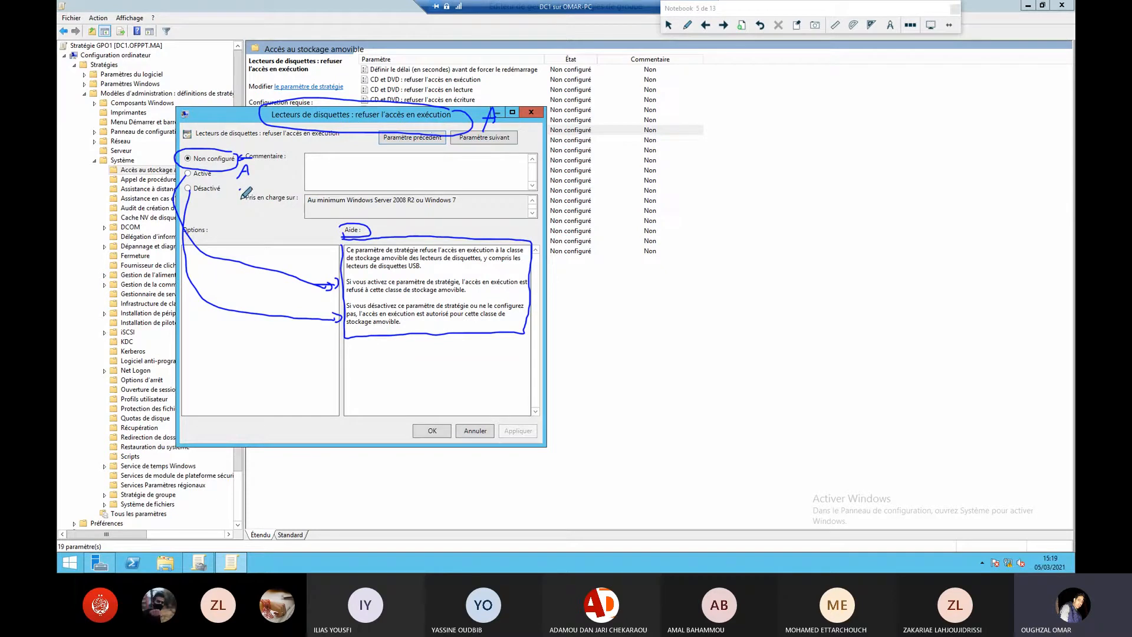
pyautogui.moveTo(237, 200); pyautogui.dragTo(249, 179)
pyautogui.moveTo(239, 175); pyautogui.dragTo(248, 174)
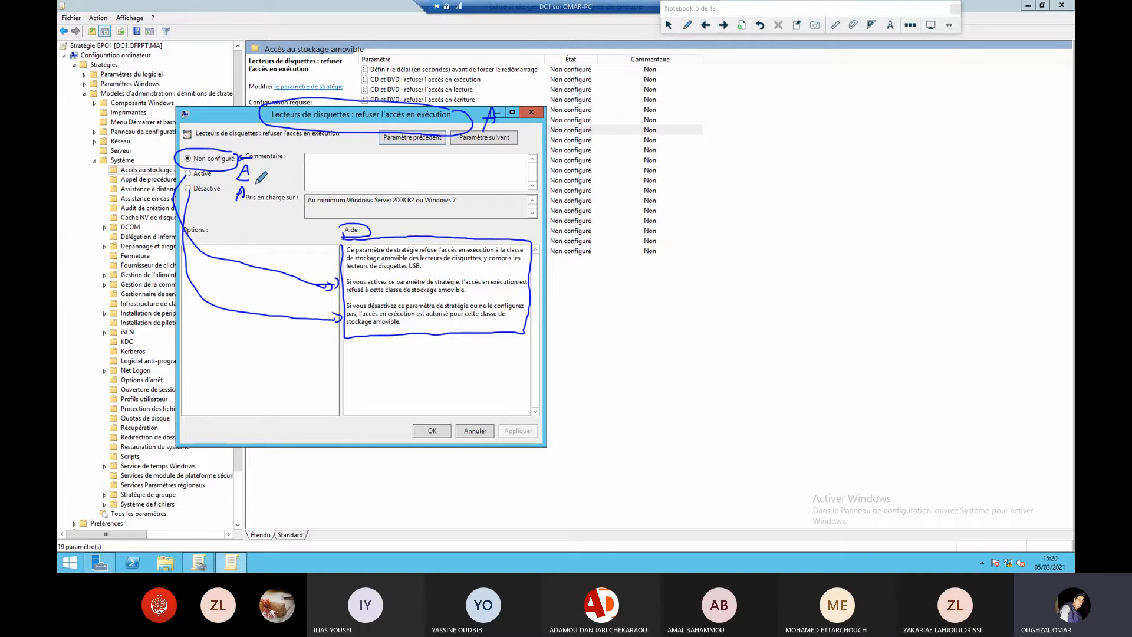
pyautogui.click(814, 27)
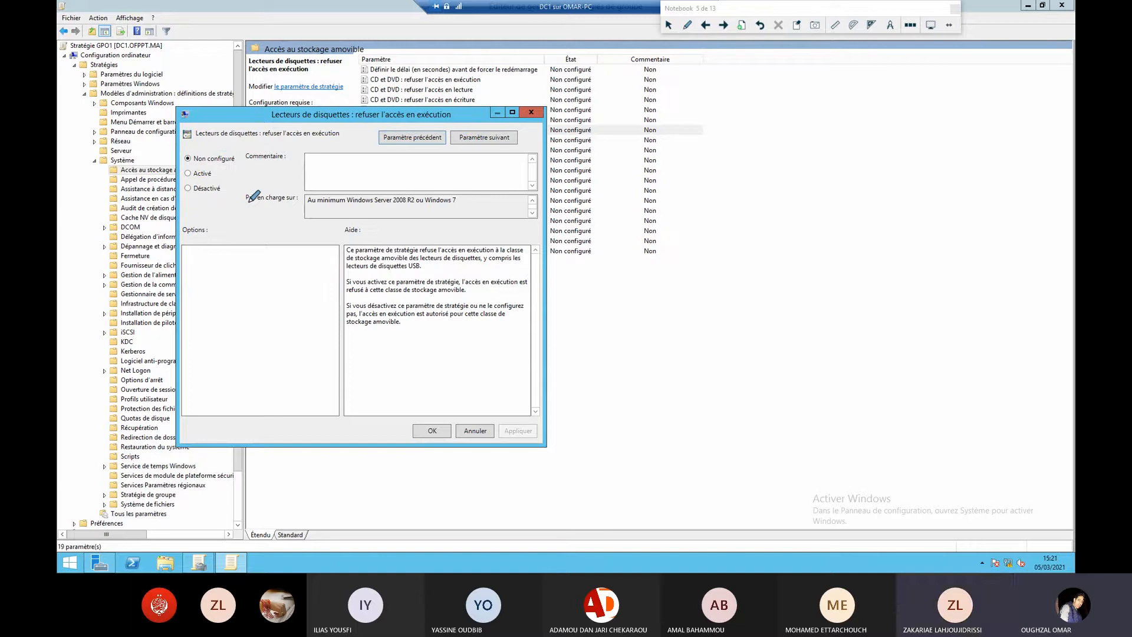
# Underline "Pris en charge sur", circle the supported Windows versions, and handwrite "VISTA" and "XP" in the empty Options area.
pyautogui.moveTo(241, 207); pyautogui.dragTo(289, 208)
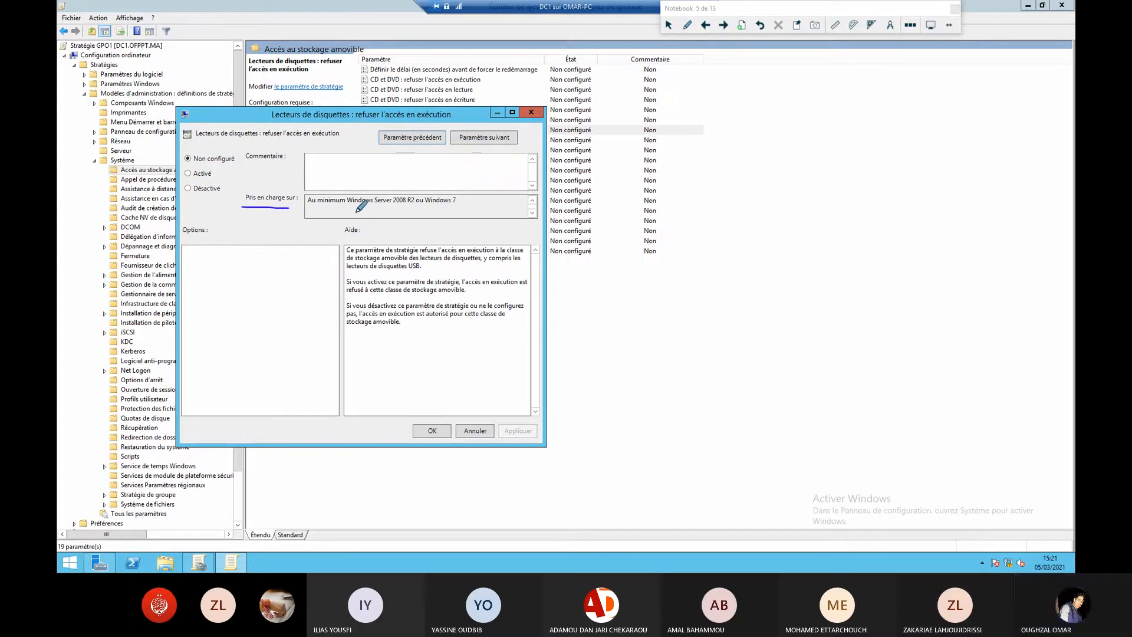
pyautogui.moveTo(470, 196)
pyautogui.mouseDown()
pyautogui.moveTo(302, 190)
pyautogui.moveTo(449, 214)
pyautogui.moveTo(465, 198)
pyautogui.mouseUp()
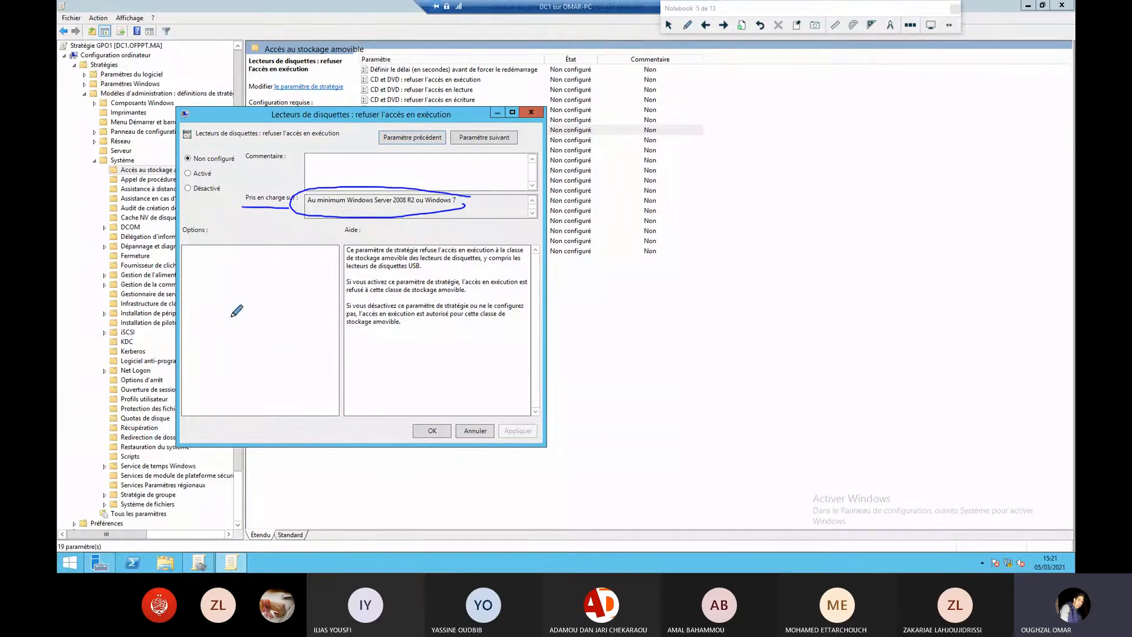
pyautogui.moveTo(223, 303)
pyautogui.mouseDown()
pyautogui.moveTo(252, 300)
pyautogui.moveTo(258, 316)
pyautogui.mouseUp()
pyautogui.moveTo(275, 284)
pyautogui.mouseDown()
pyautogui.moveTo(281, 310)
pyautogui.moveTo(316, 290)
pyautogui.mouseUp()
pyautogui.moveTo(258, 337); pyautogui.dragTo(238, 371)
pyautogui.moveTo(239, 345); pyautogui.dragTo(272, 362)
pyautogui.moveTo(274, 330); pyautogui.dragTo(274, 361)
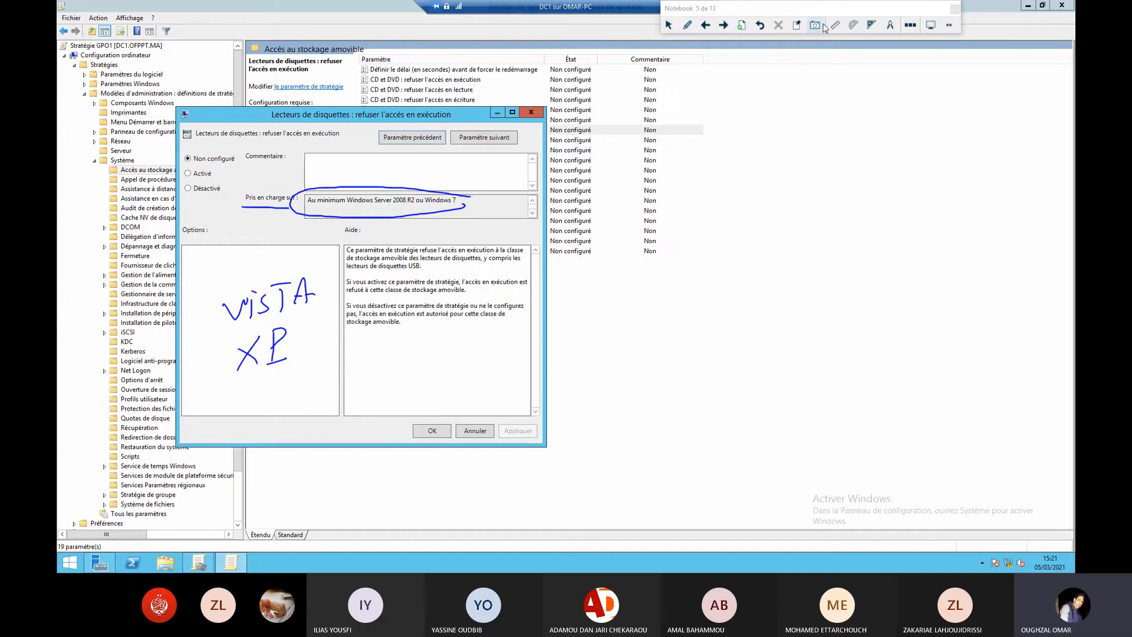
# Clear the ink annotations, return to the normal pointer and close the floppy drive setting without changing it.
pyautogui.click(797, 25)
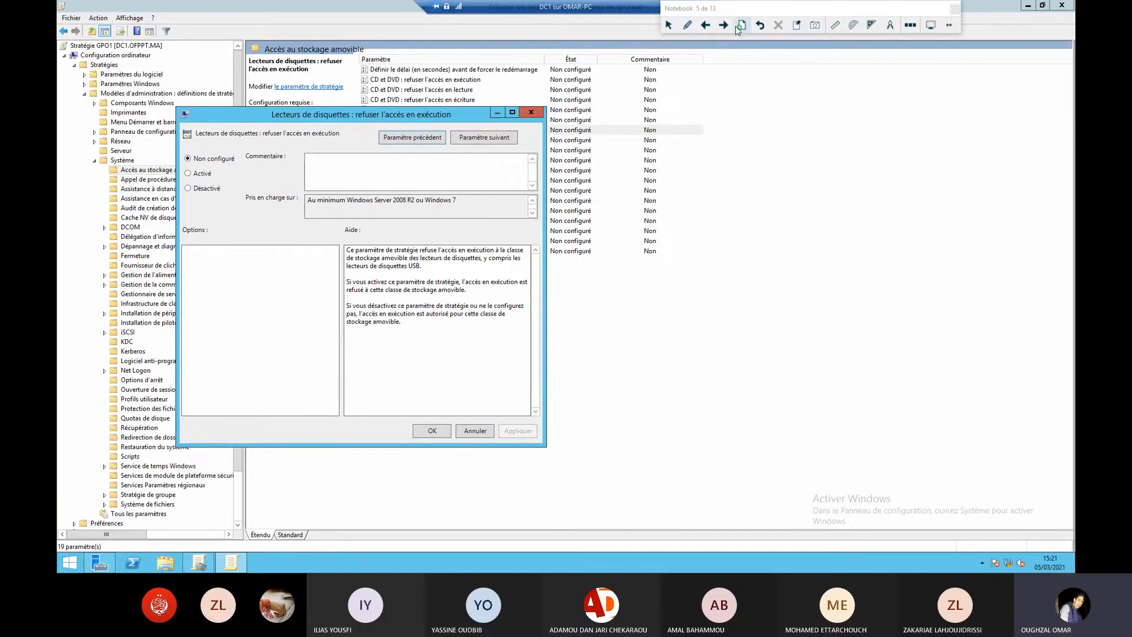
pyautogui.click(668, 25)
pyautogui.click(531, 112)
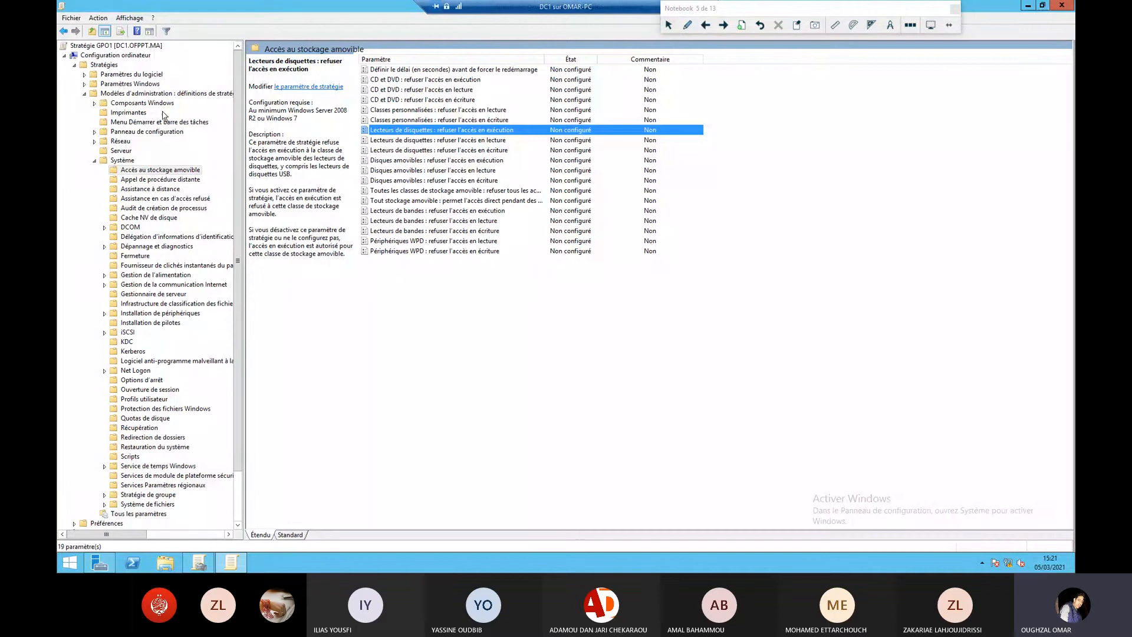
# Look through the computer's Composants Windows templates, and collapse Modèles d'administration under Configuration ordinateur.
pyautogui.click(96, 103)
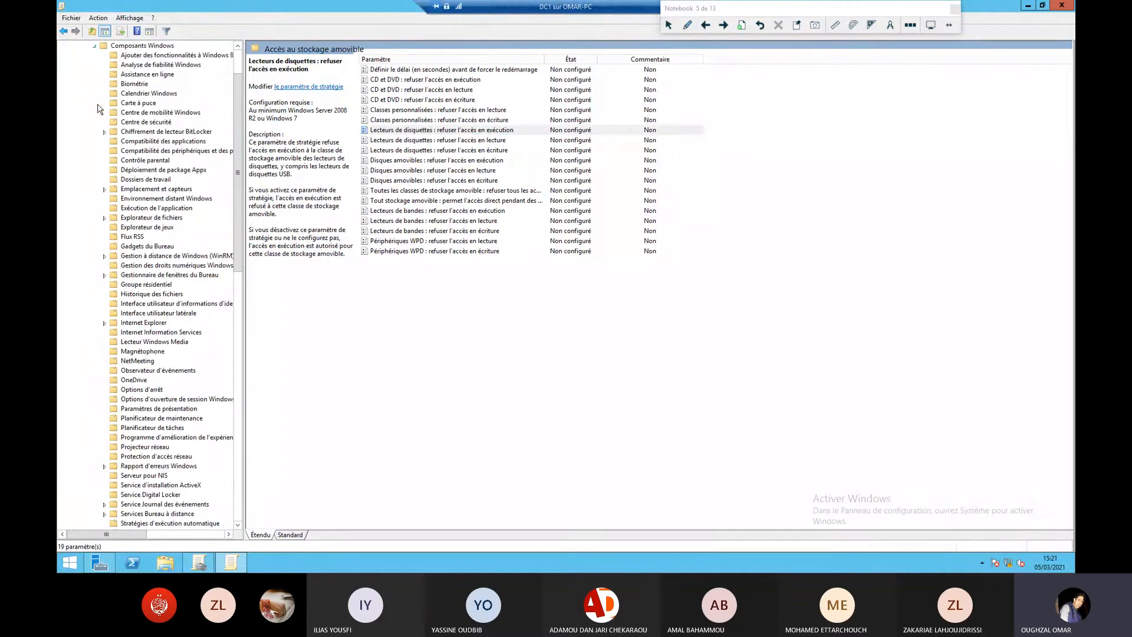
pyautogui.scroll(2, 99, 109)
pyautogui.click(84, 94)
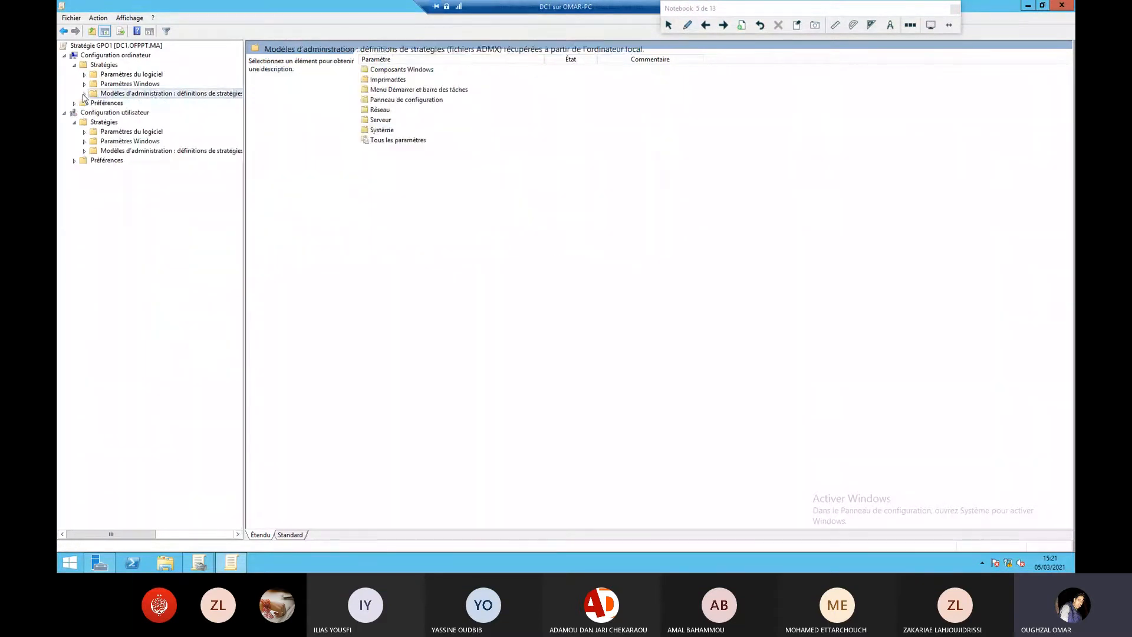
# Expand the Stratégies folders under Configuration utilisateur and open "Désactiver les gadgets du Bureau" from Composants Windows > Gadgets du Bureau.
pyautogui.click(85, 132)
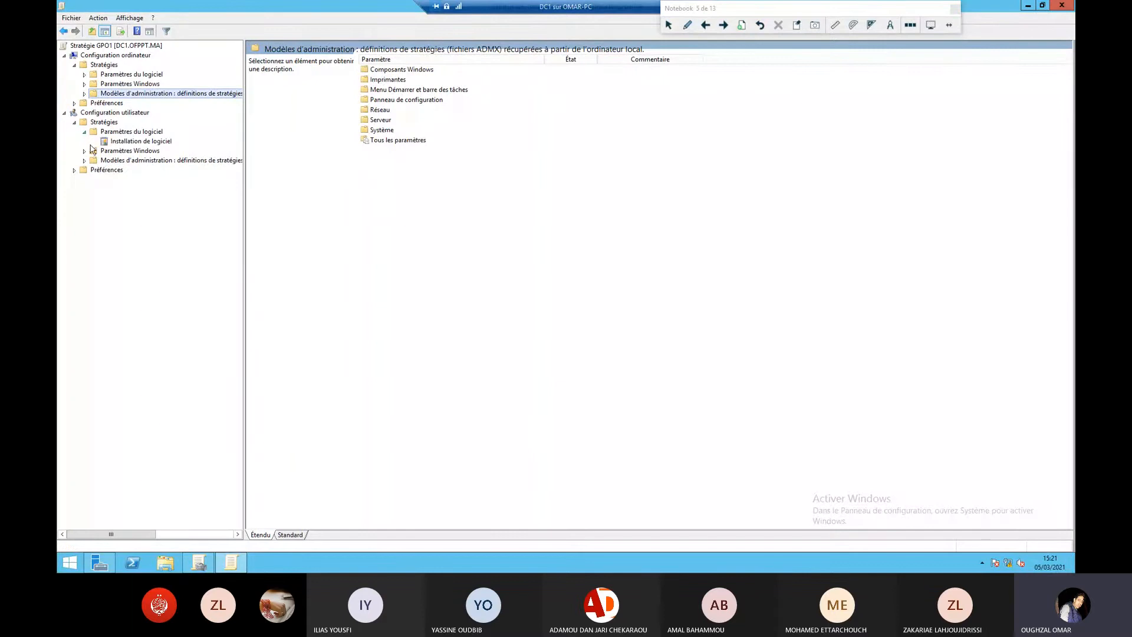
pyautogui.click(85, 151)
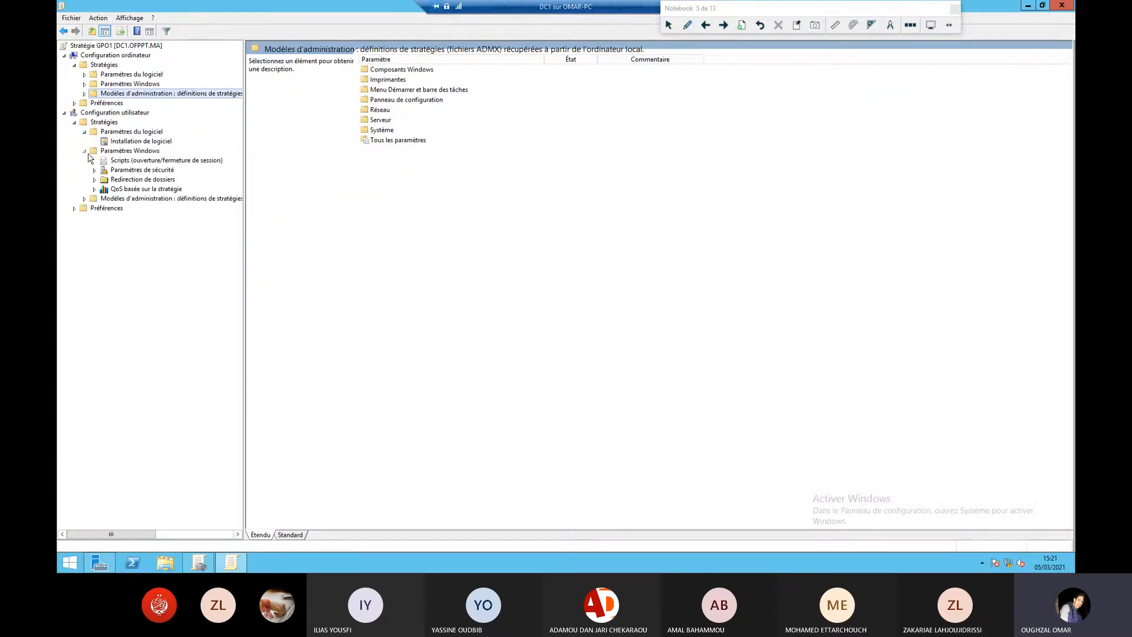
pyautogui.click(85, 198)
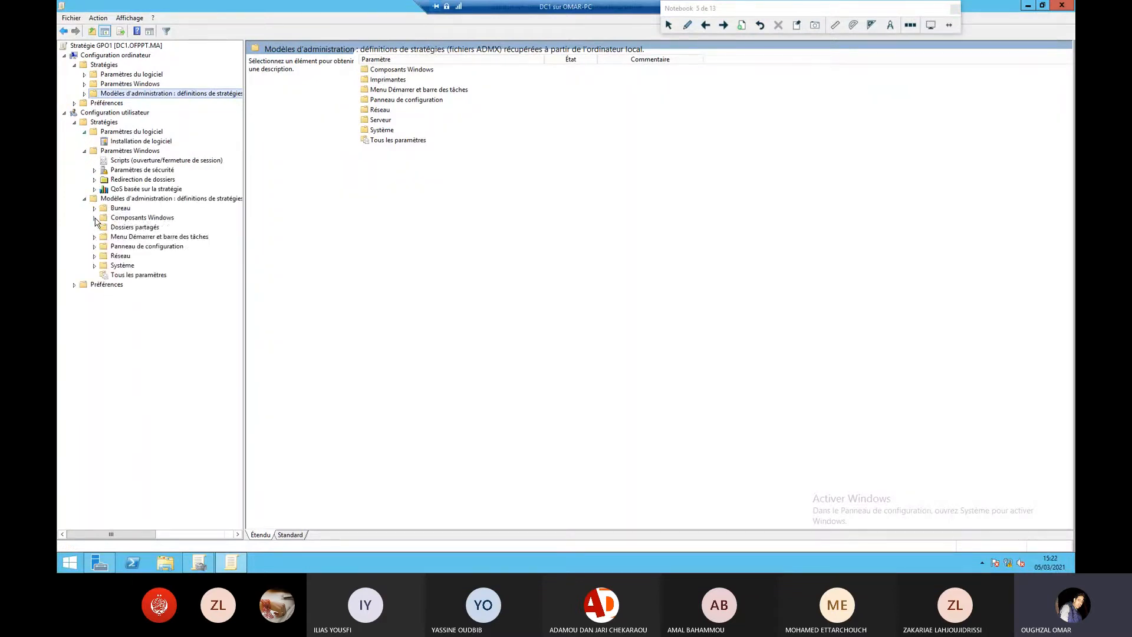
pyautogui.click(95, 218)
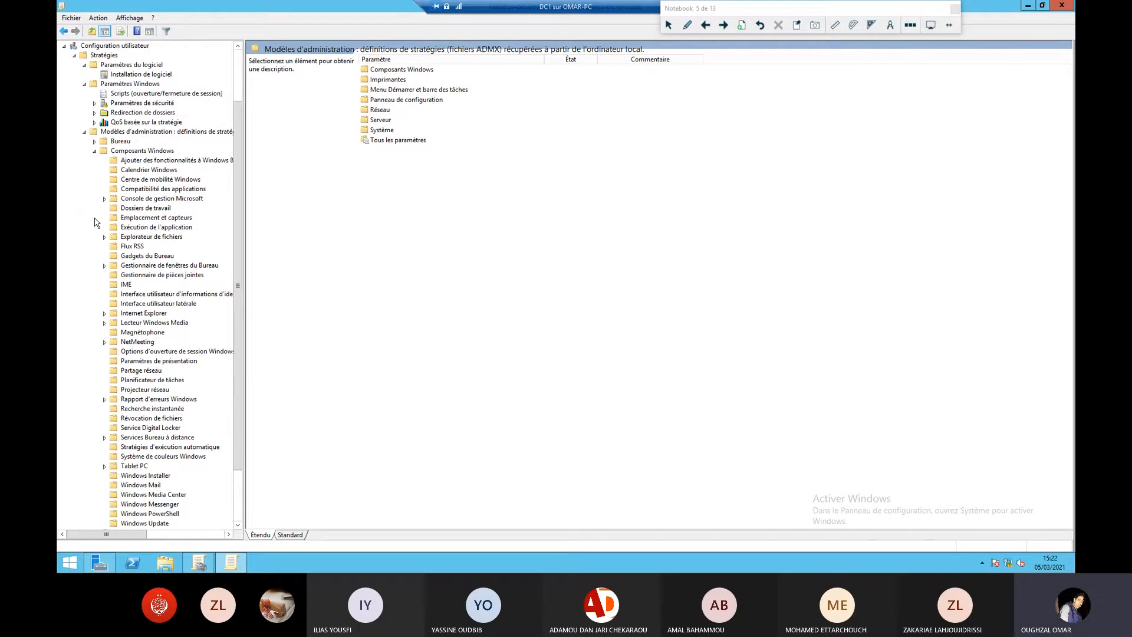
pyautogui.click(155, 257)
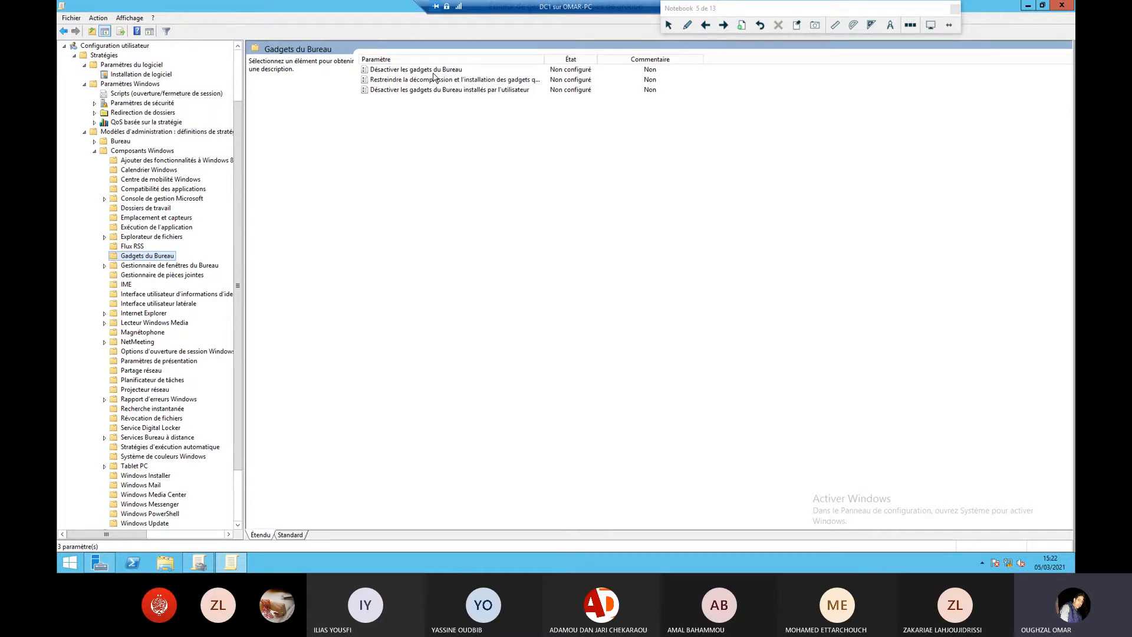
pyautogui.doubleClick(433, 72)
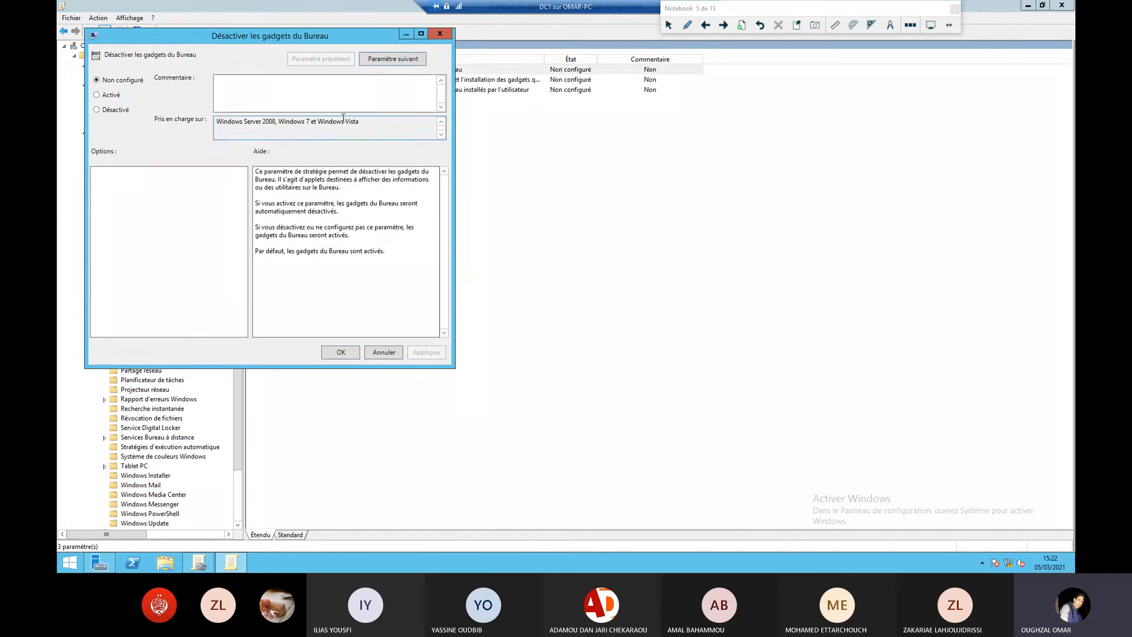
# Highlight the supported Windows versions of the desktop gadgets setting, point out its comment field, and close the dialog unchanged.
pyautogui.moveTo(343, 118); pyautogui.dragTo(162, 118)
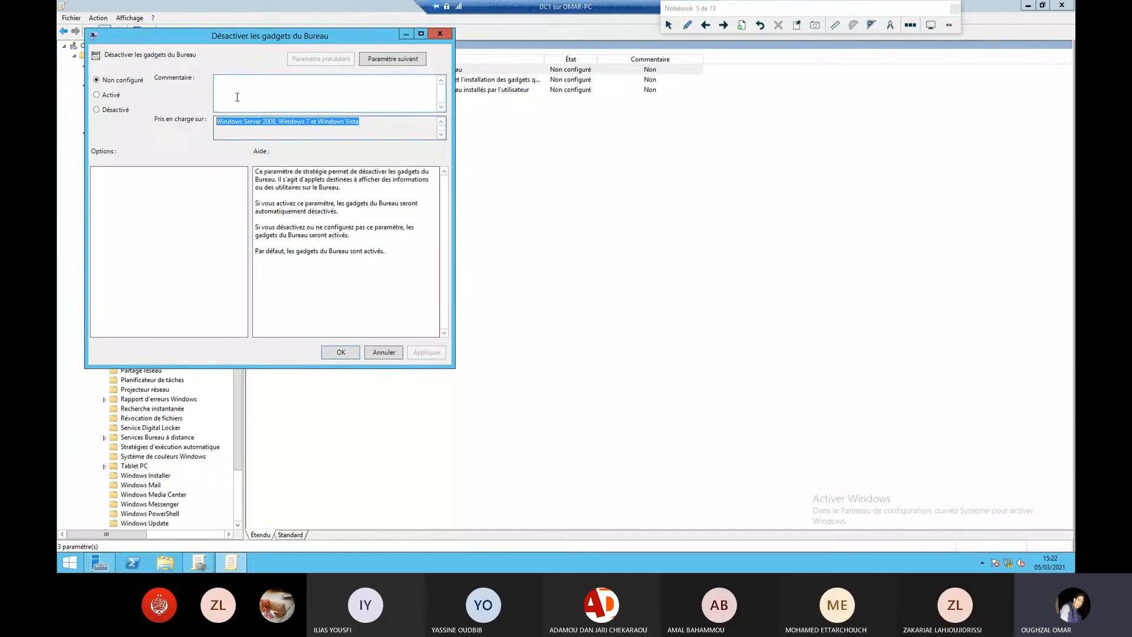
pyautogui.click(260, 82)
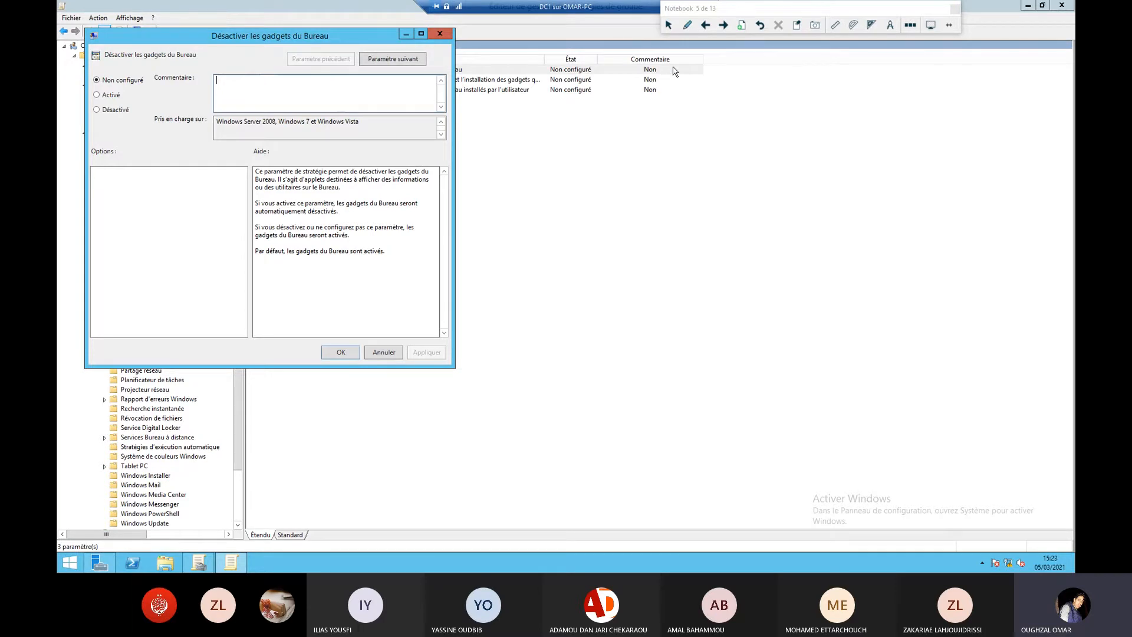
pyautogui.click(444, 34)
# Enable the "Papier peint du Bureau" setting under the user configuration's Modèles d'administration > Bureau > Bureau, and activate its wallpaper name field.
pyautogui.click(98, 153)
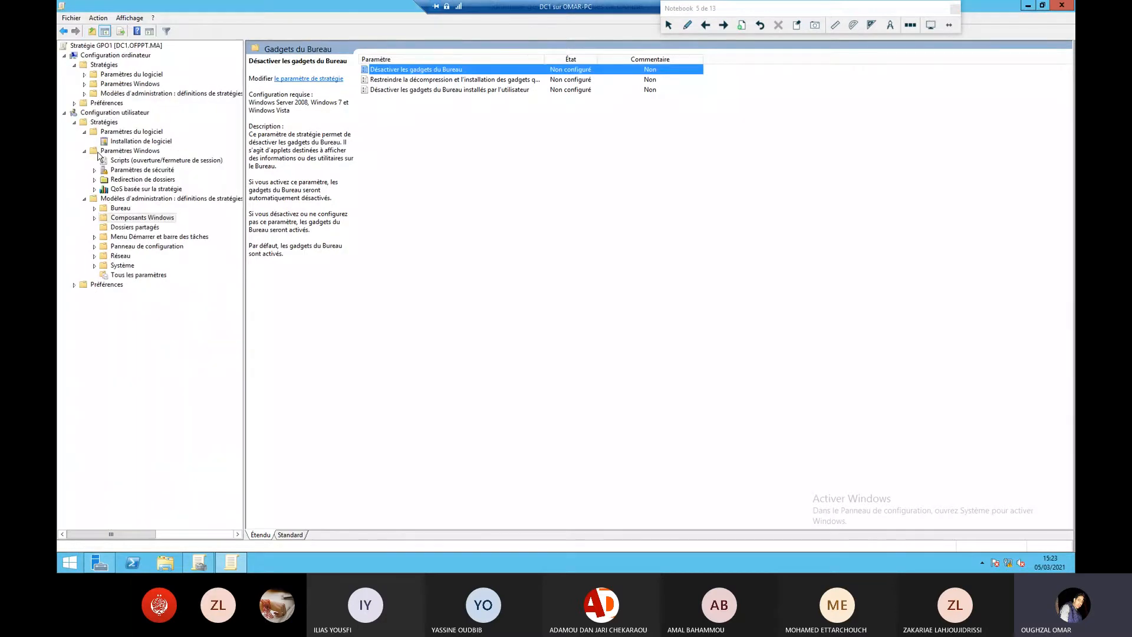
pyautogui.click(95, 209)
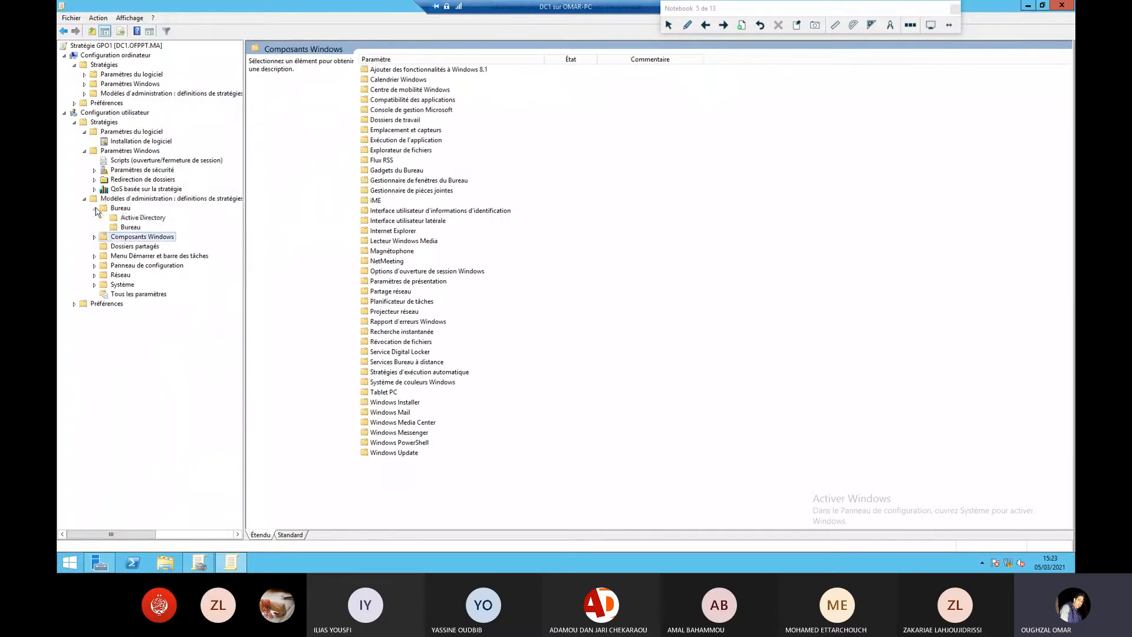
pyautogui.click(126, 227)
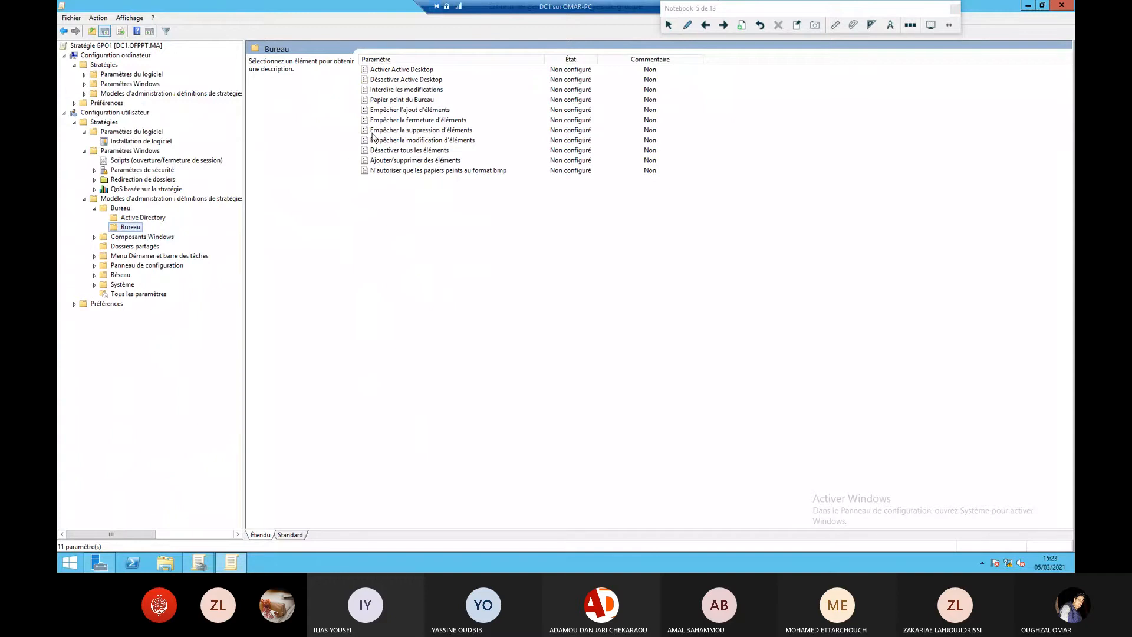
pyautogui.doubleClick(410, 101)
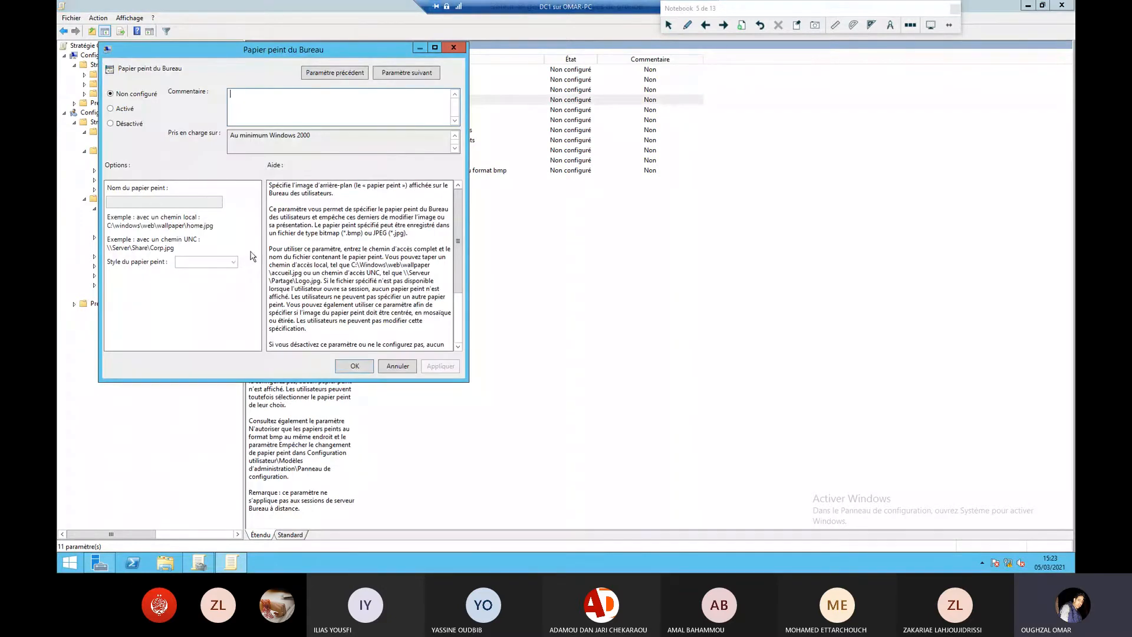
pyautogui.click(125, 110)
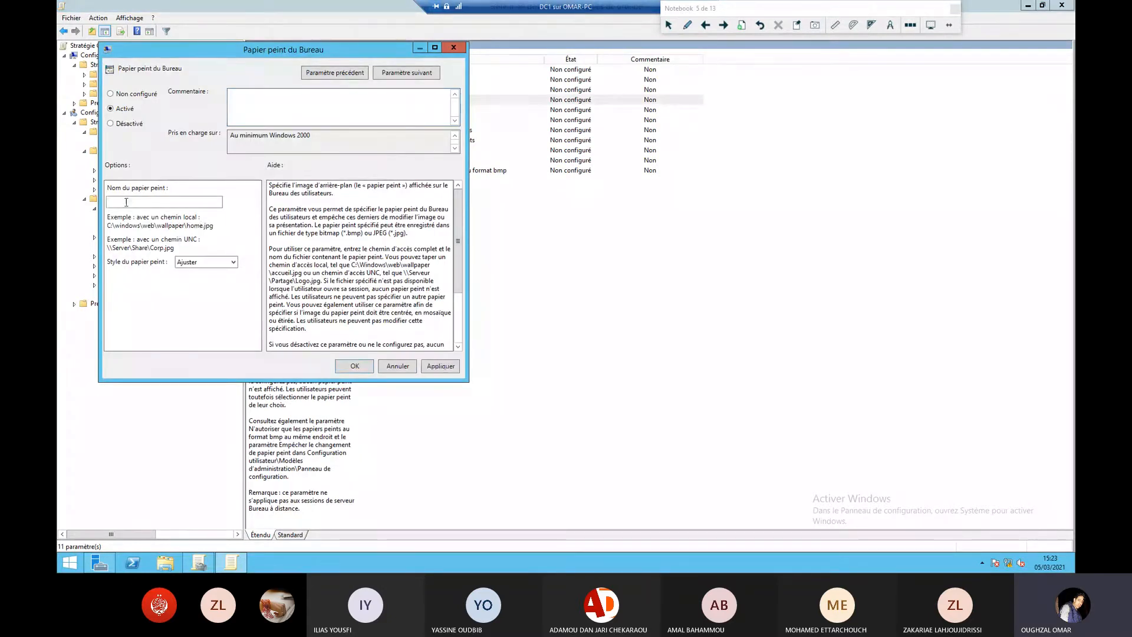
pyautogui.click(125, 203)
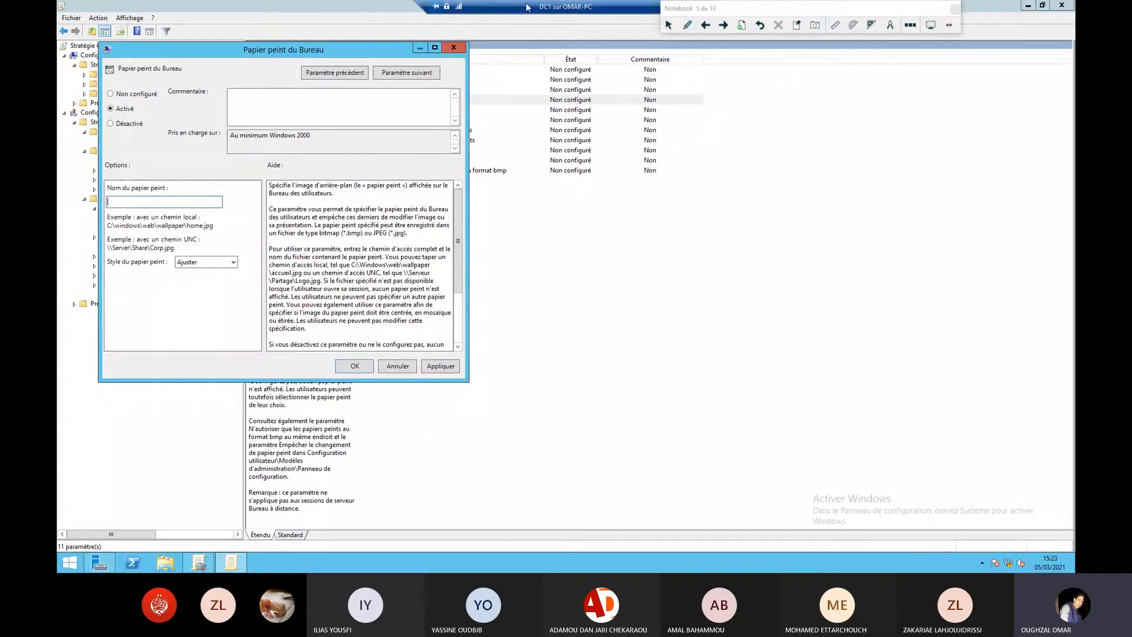
# Circle "UNC" in the example path of the wallpaper options with the pen, and return to the normal pointer.
pyautogui.click(687, 25)
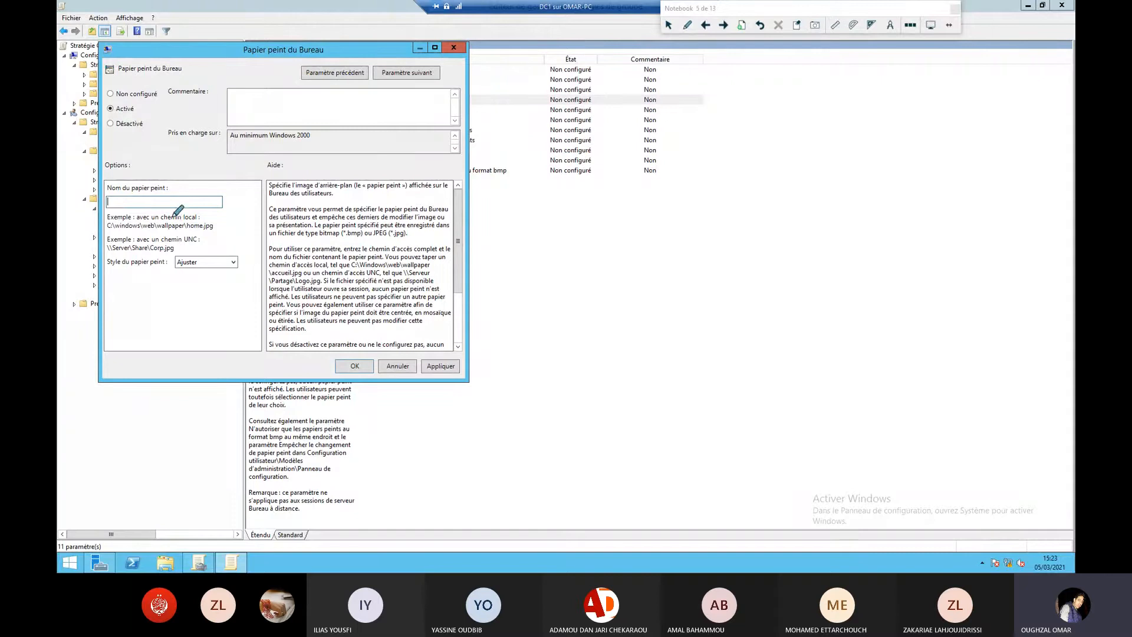
pyautogui.moveTo(211, 236)
pyautogui.mouseDown()
pyautogui.moveTo(183, 232)
pyautogui.moveTo(217, 238)
pyautogui.mouseUp()
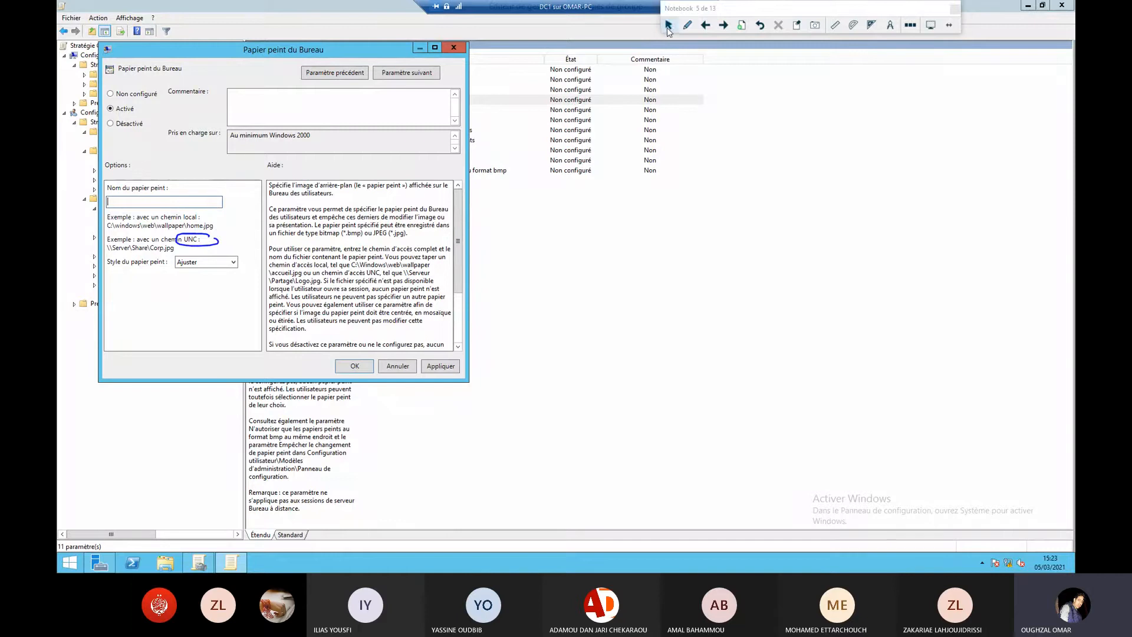
pyautogui.click(669, 25)
# Browse to C:\BG in File Explorer and select the GB2 image.
pyautogui.click(164, 566)
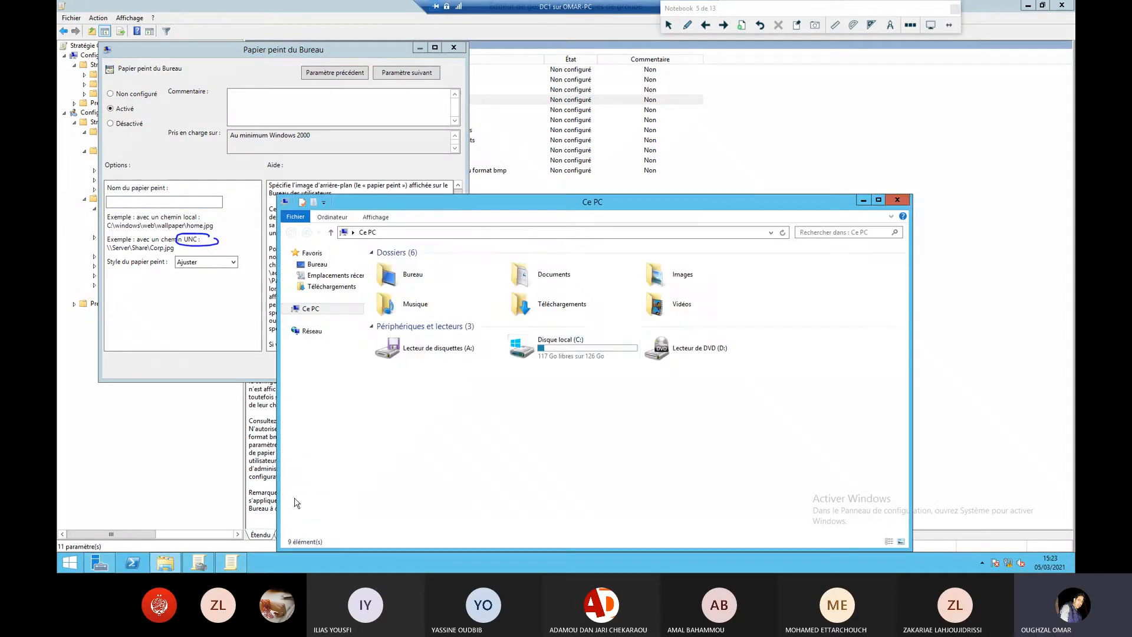
pyautogui.doubleClick(573, 355)
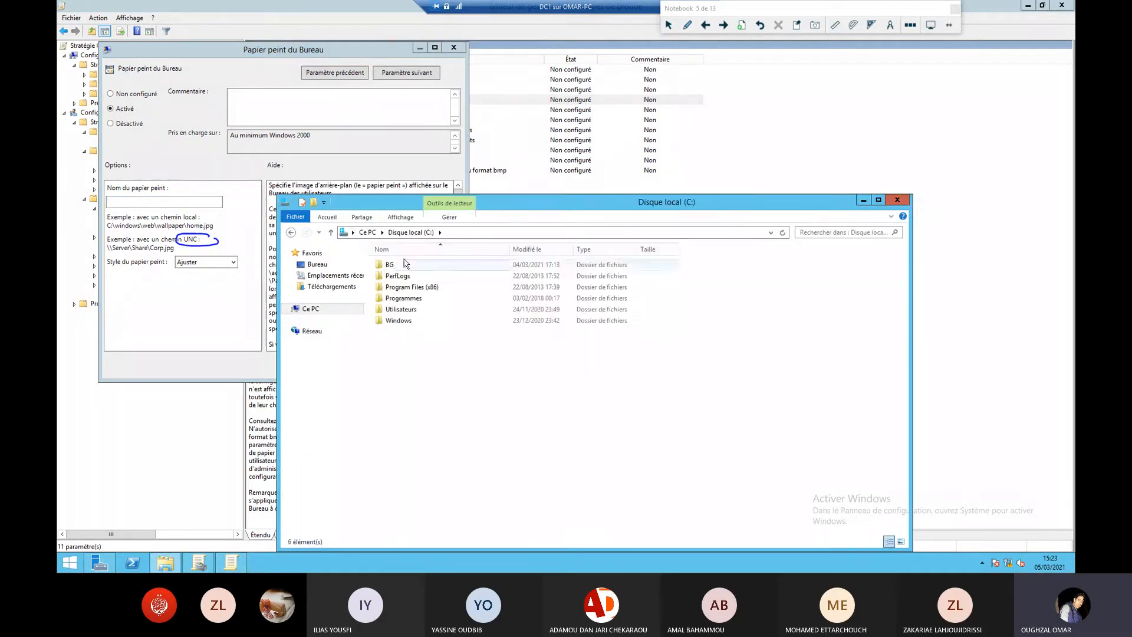
pyautogui.doubleClick(394, 265)
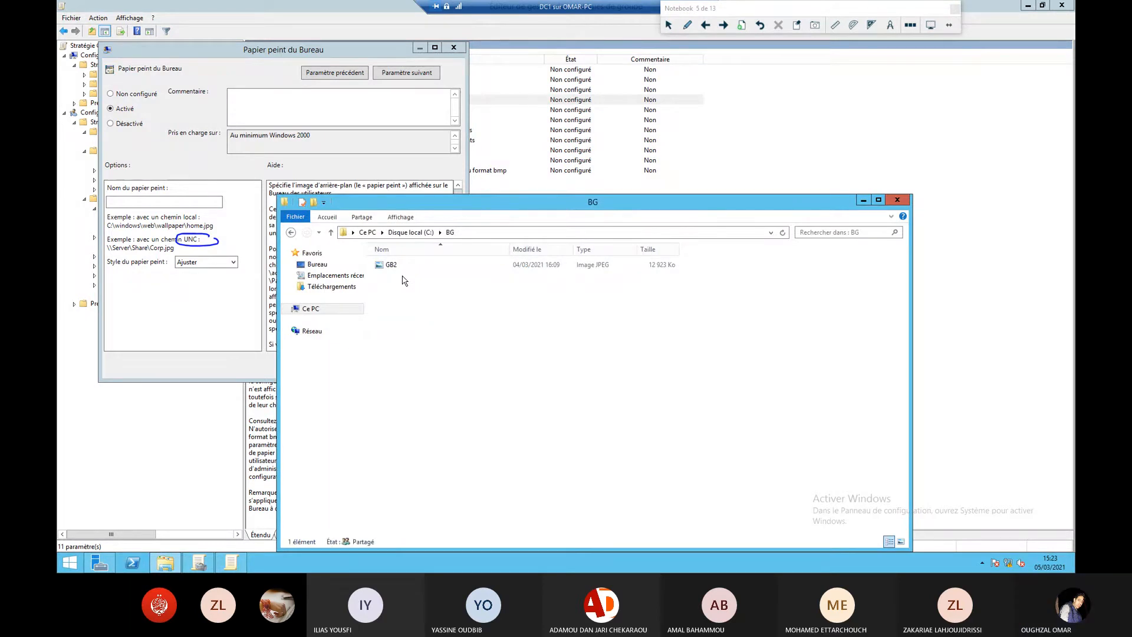
pyautogui.click(397, 267)
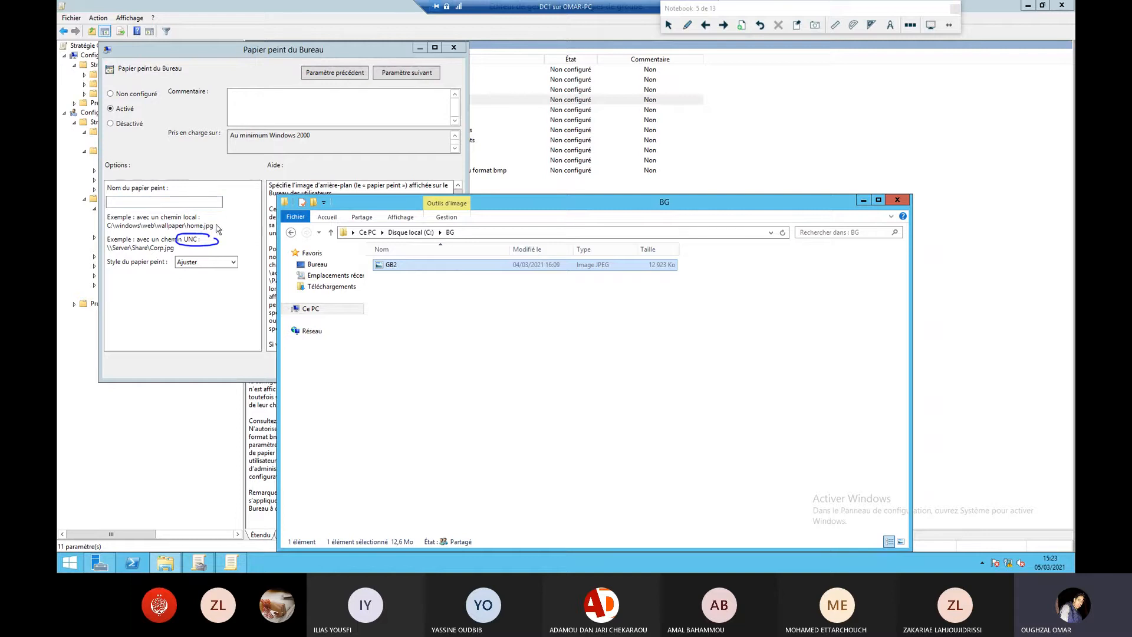
# Copy the network path of the BG folder from its sharing properties.
pyautogui.click(411, 232)
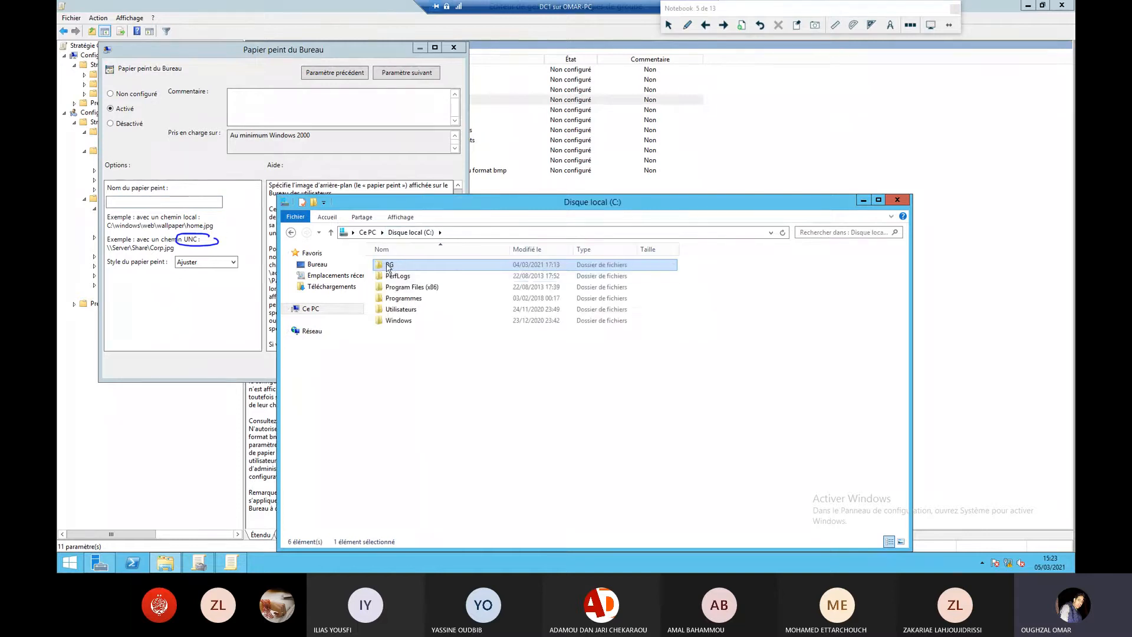
pyautogui.rightClick(388, 265)
pyautogui.click(426, 420)
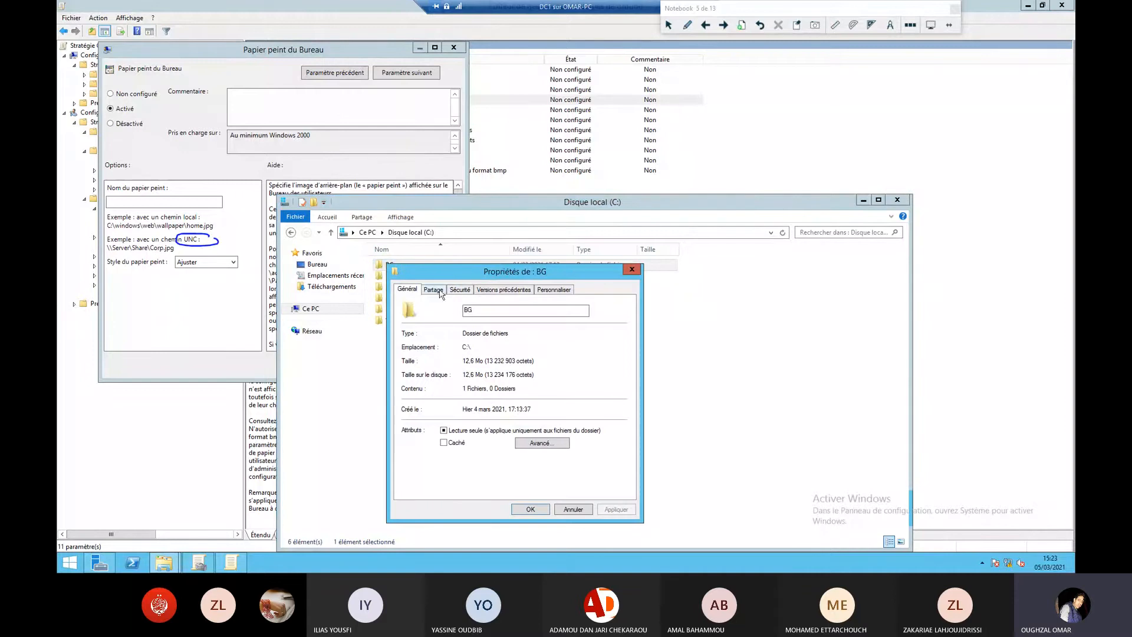
pyautogui.click(440, 291)
pyautogui.moveTo(435, 347); pyautogui.dragTo(411, 342)
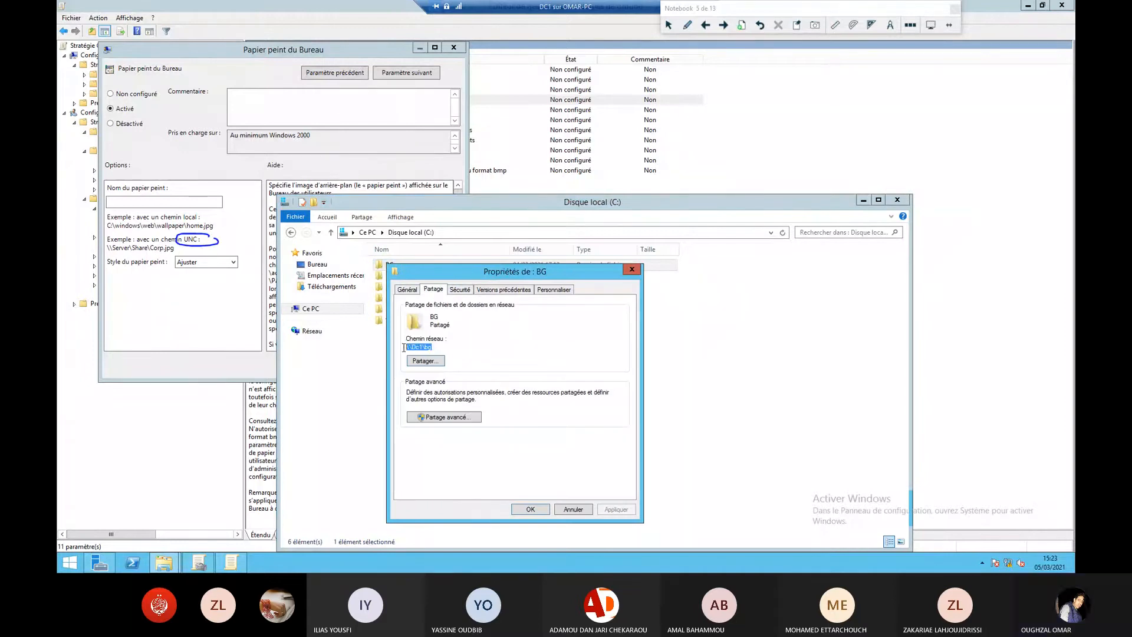
pyautogui.rightClick(412, 342)
pyautogui.click(436, 374)
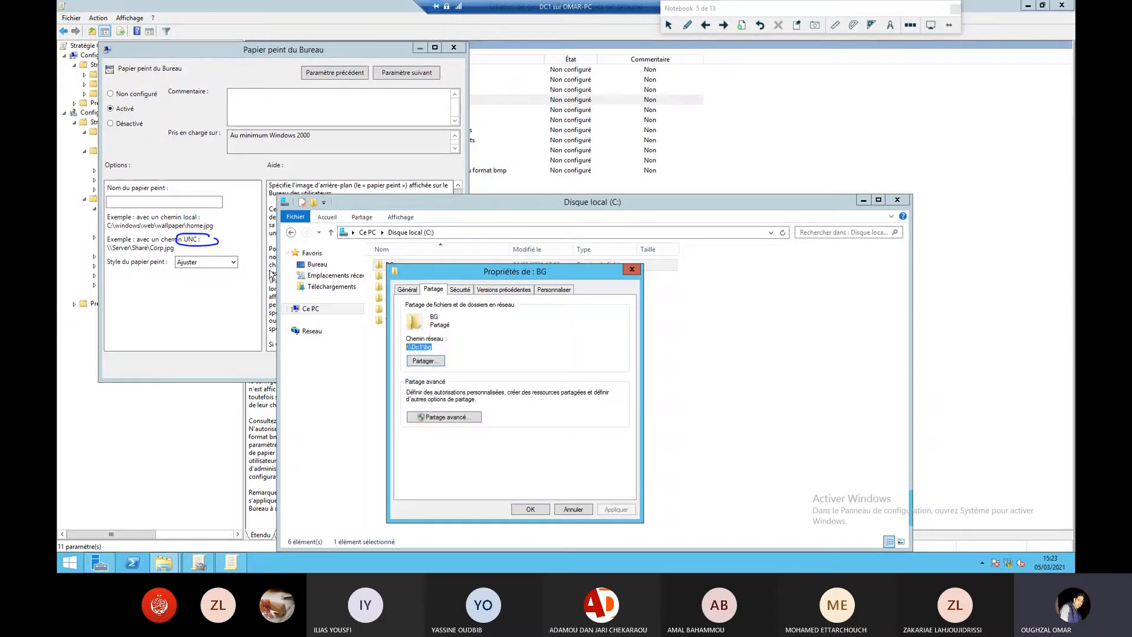
# Set the wallpaper name to \\Dc1\bg\bg2.jpg, pasting the copied share path and adding the image file name.
pyautogui.click(193, 203)
pyautogui.hotkey('ctrl', 'v')
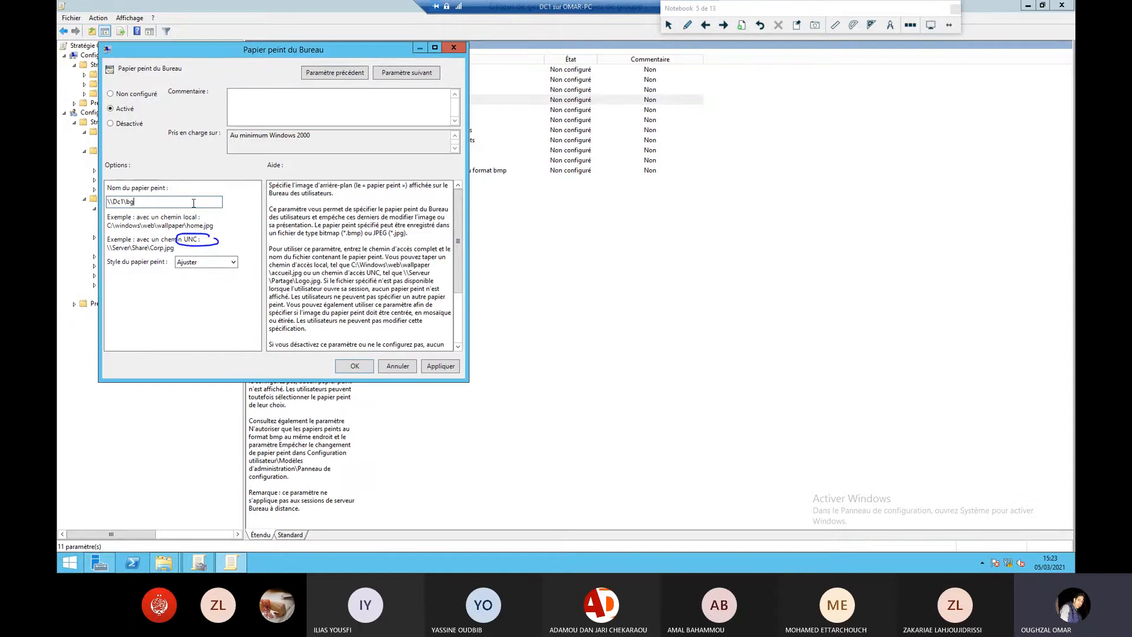
pyautogui.write('\\')
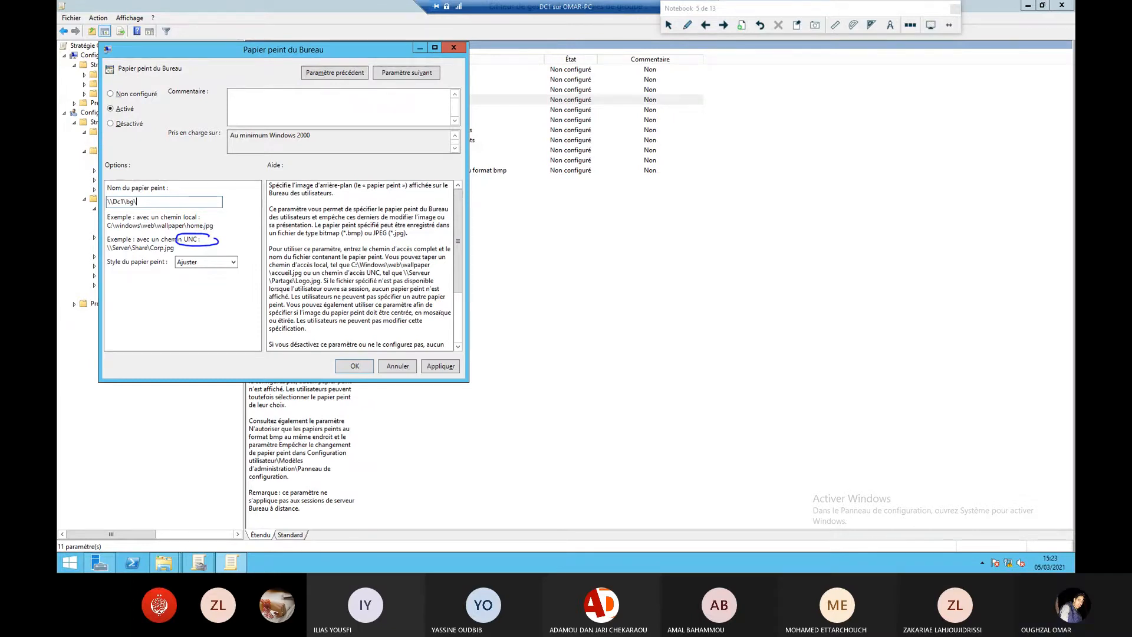
pyautogui.write('bg')
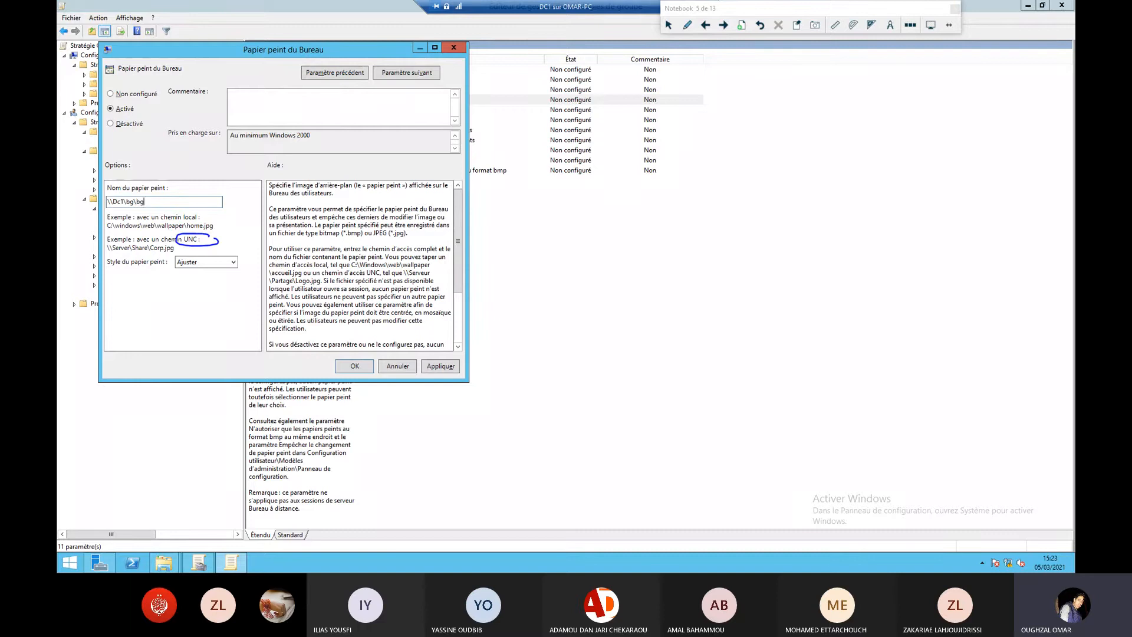
pyautogui.write('2.jpg')
# Close the BG properties without changes and reopen the BG folder in File Explorer.
pyautogui.moveTo(163, 563)
pyautogui.click(240, 507)
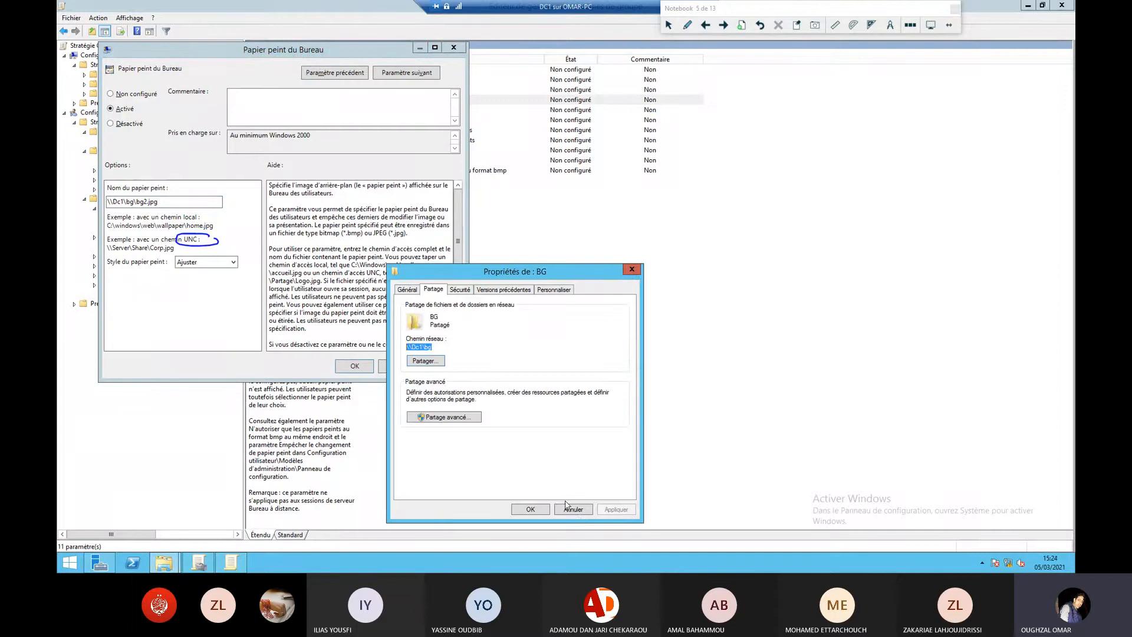
pyautogui.click(575, 507)
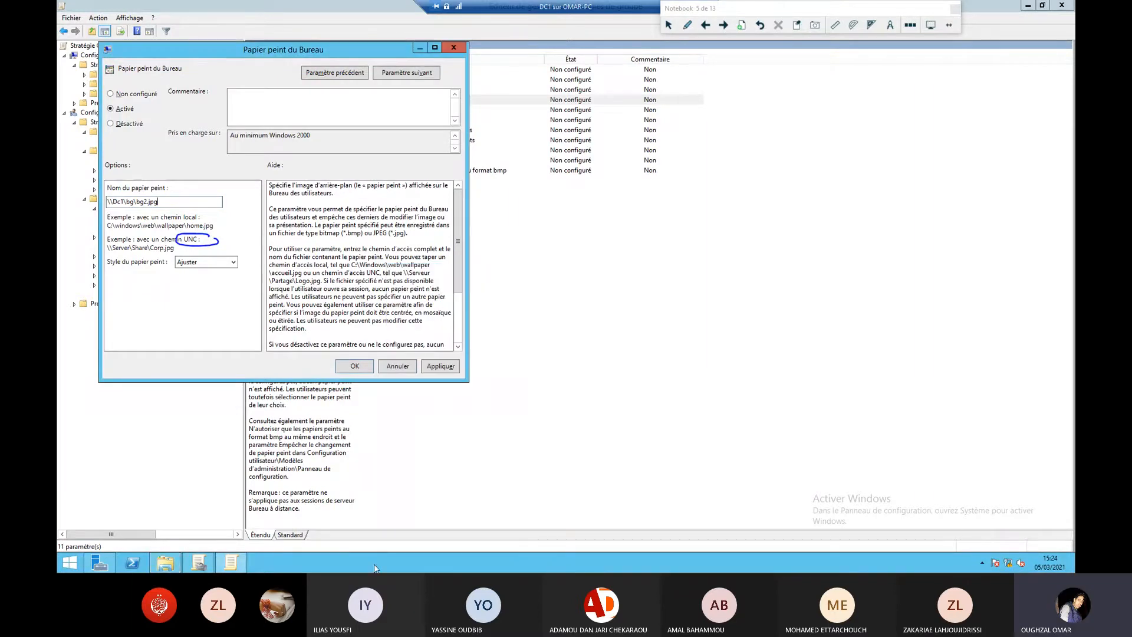
pyautogui.click(173, 569)
pyautogui.doubleClick(417, 267)
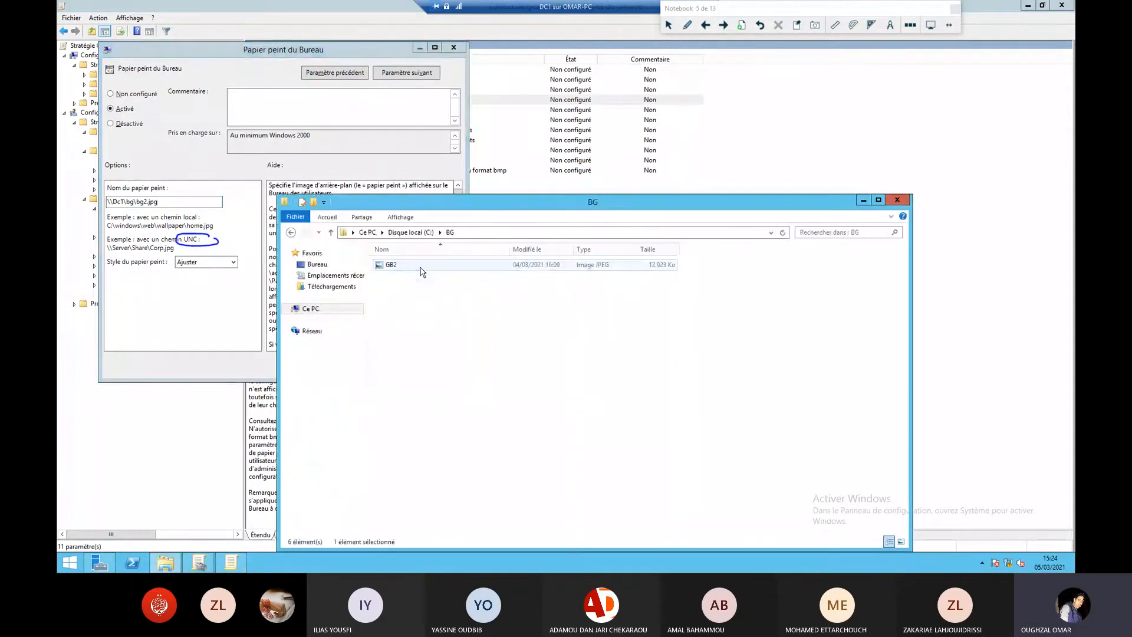
# Rename the GB2 image as gb2.
pyautogui.click(400, 266)
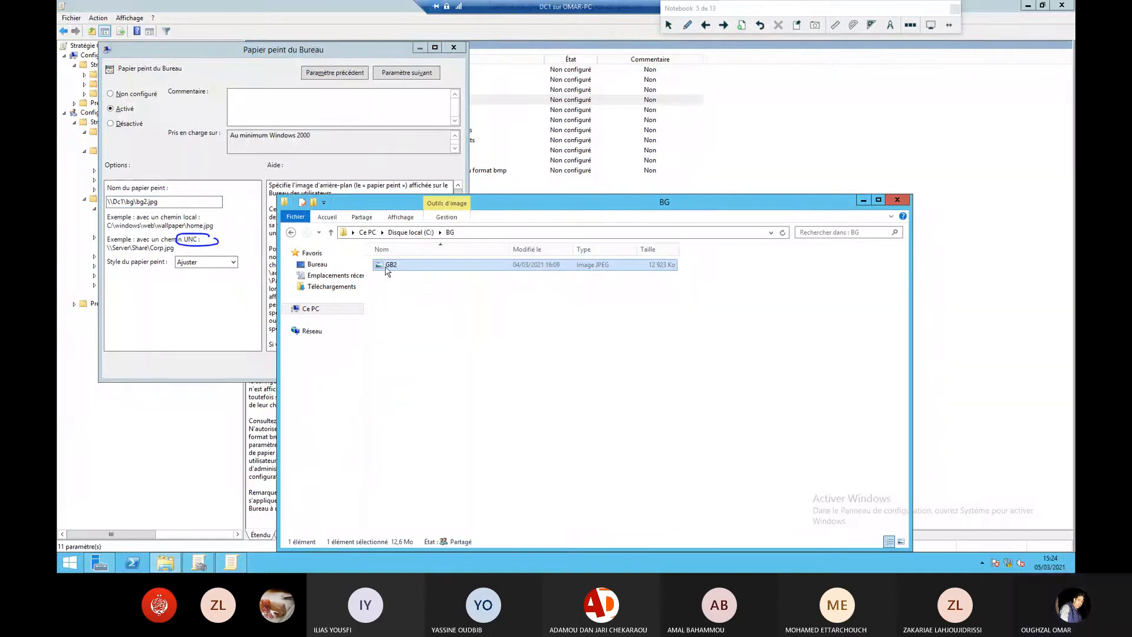
pyautogui.click(391, 266)
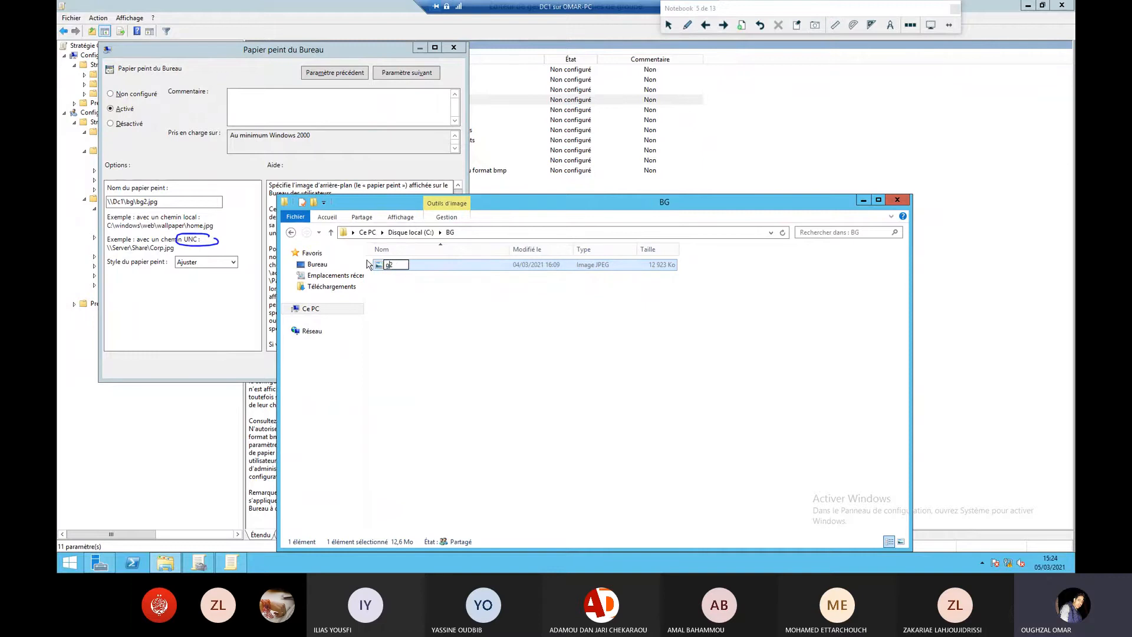
pyautogui.click(420, 307)
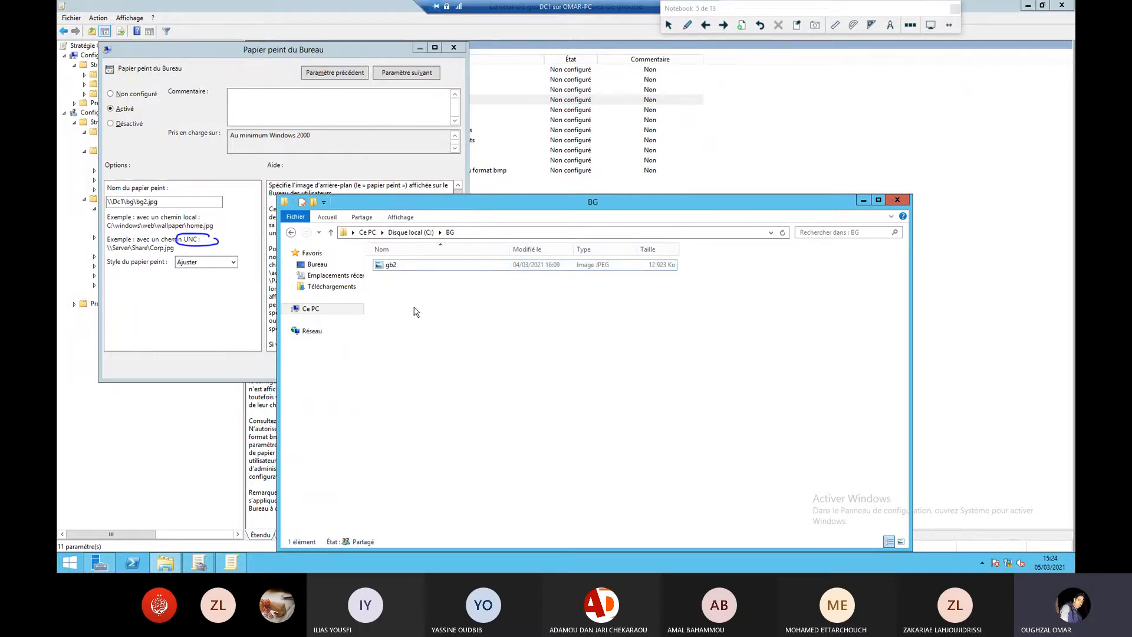
# Rename the image in the BG folder as bg2 to match the wallpaper path.
pyautogui.click(393, 266)
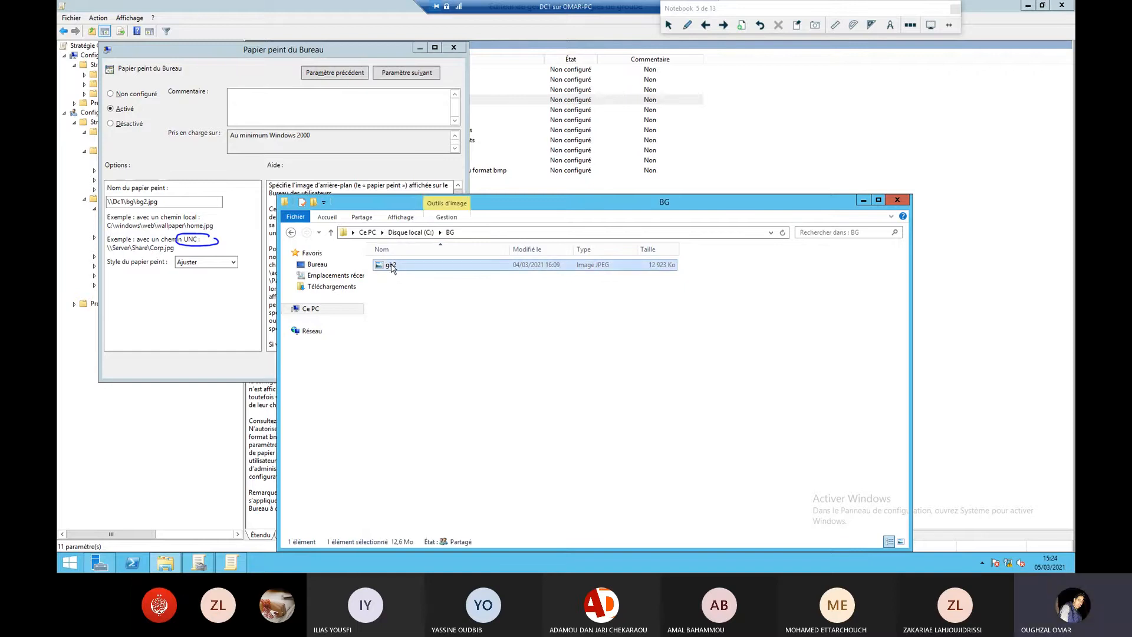
pyautogui.click(391, 265)
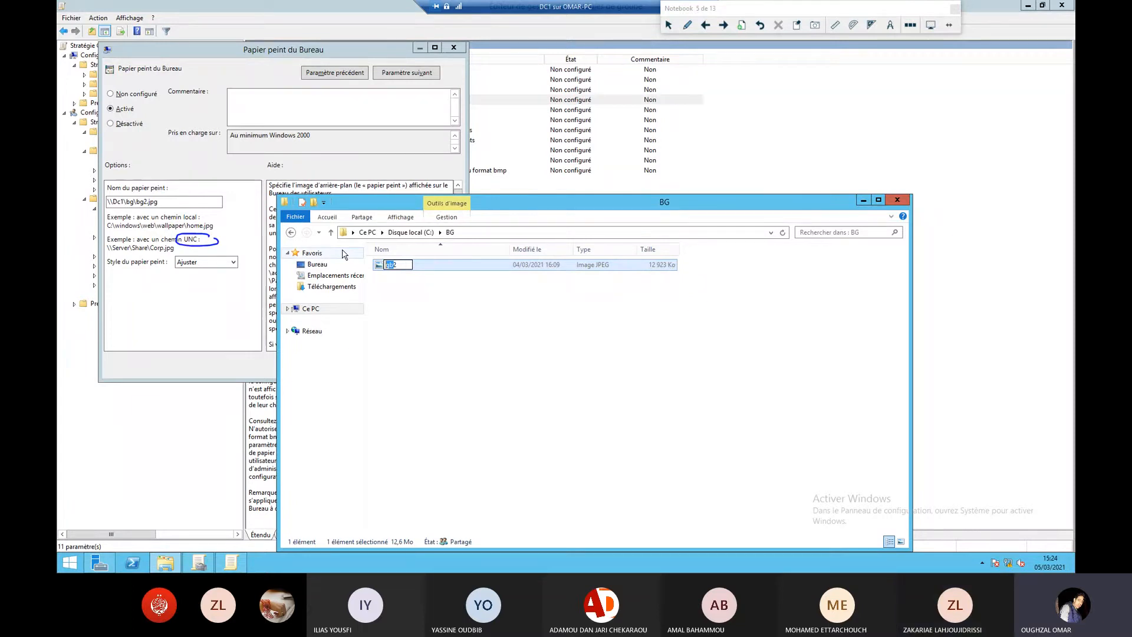
pyautogui.press('Right')
pyautogui.press('Return')
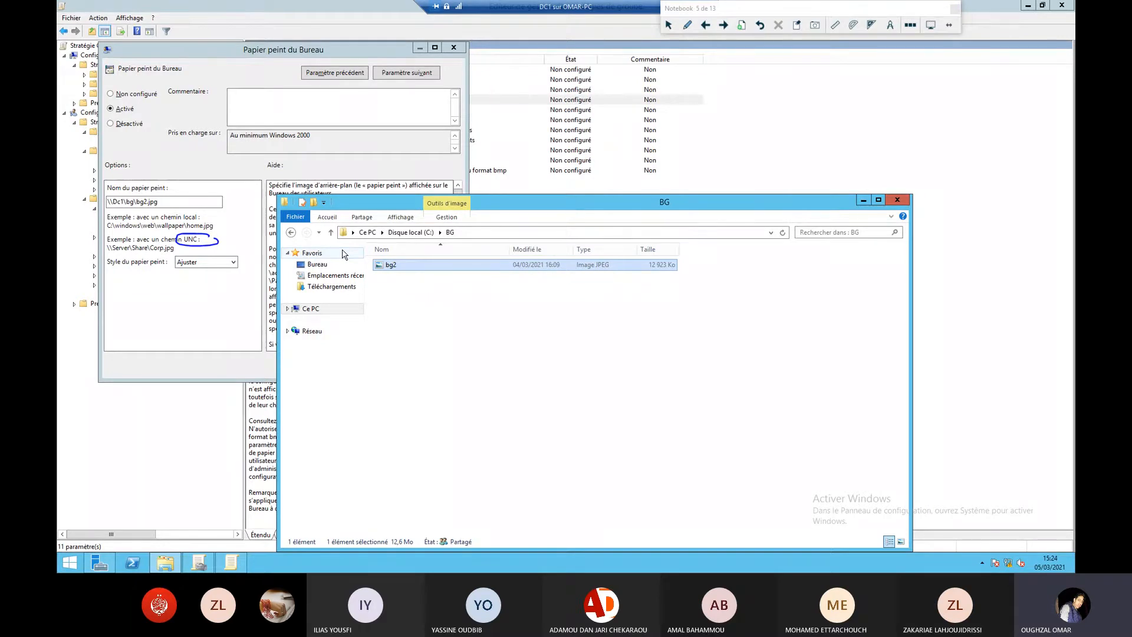
# View the bg2 image in Paint, and close both Paint and the BG folder window.
pyautogui.click(166, 201)
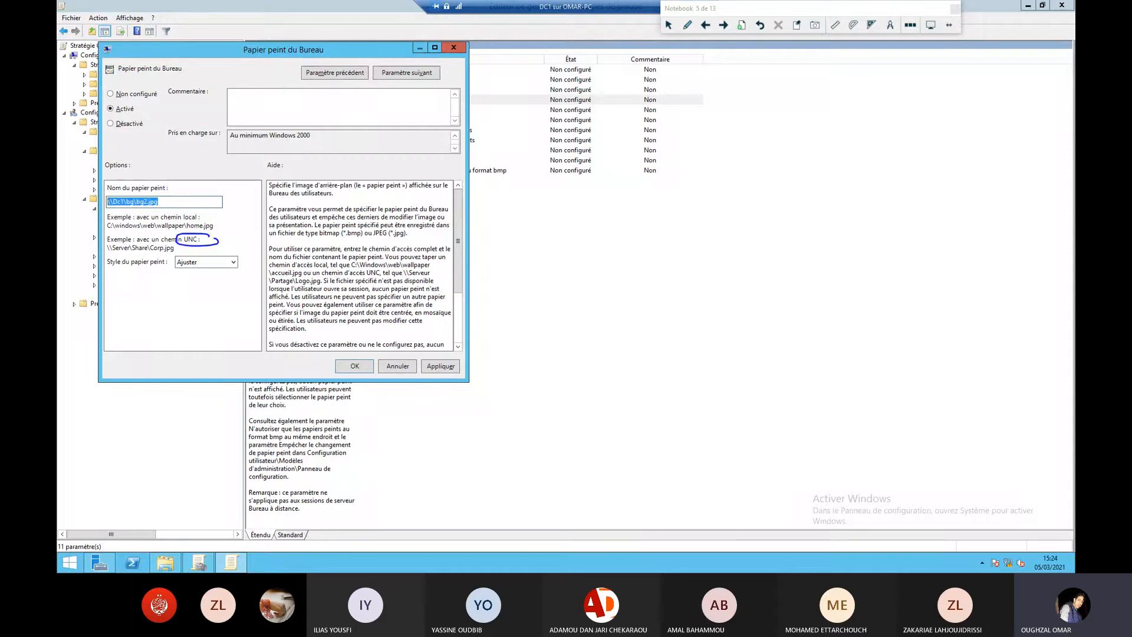
pyautogui.click(165, 563)
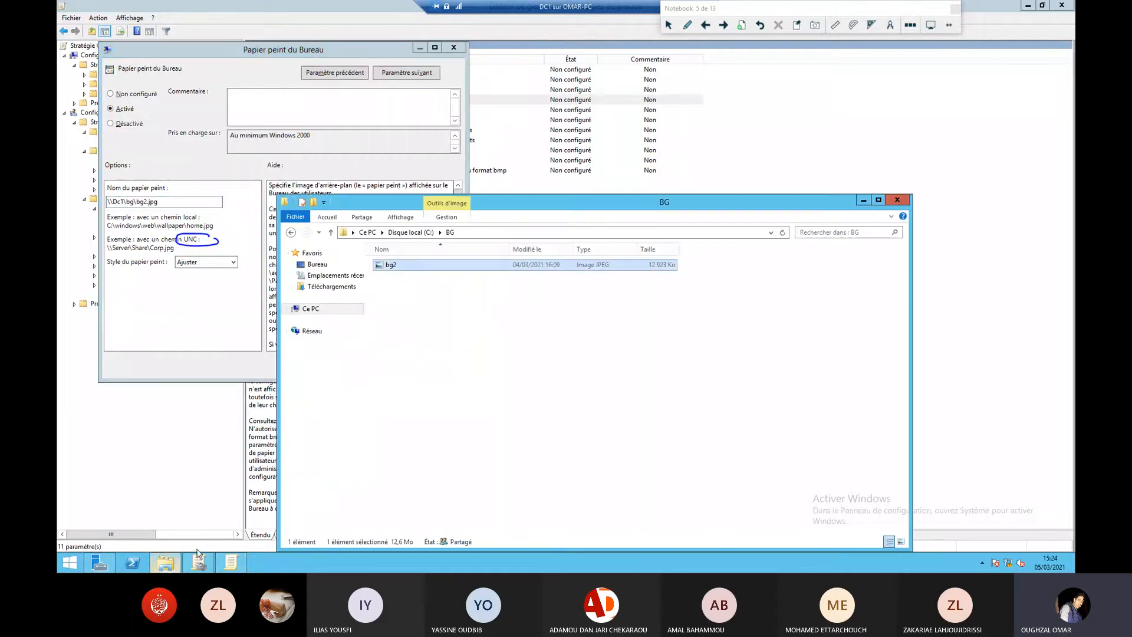
pyautogui.click(568, 233)
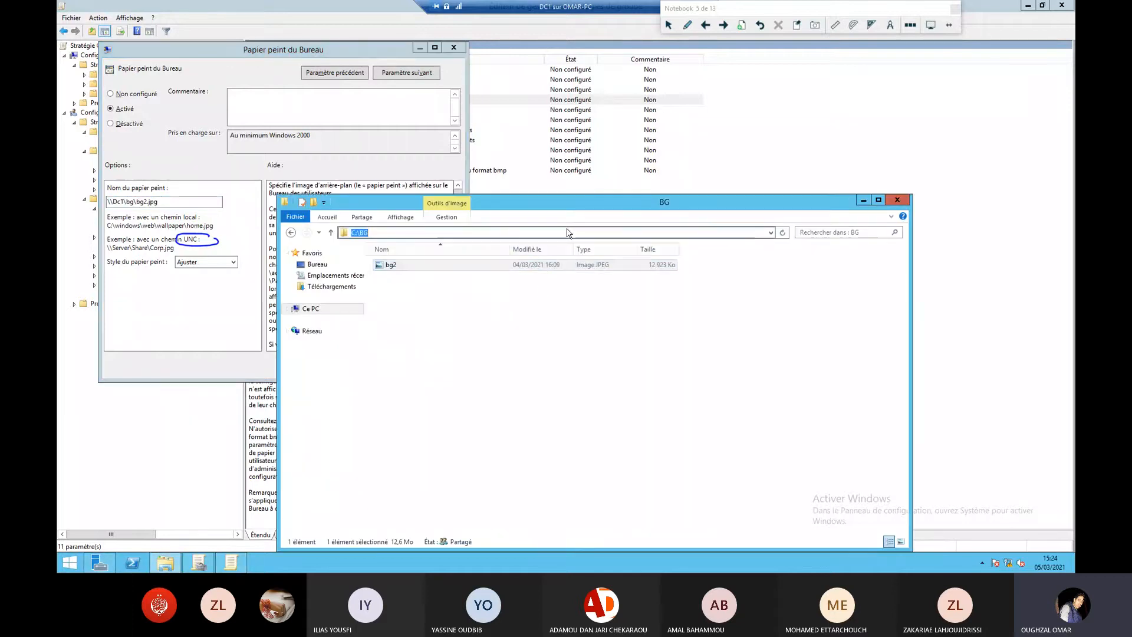
pyautogui.write('mspaint')
pyautogui.press('Return')
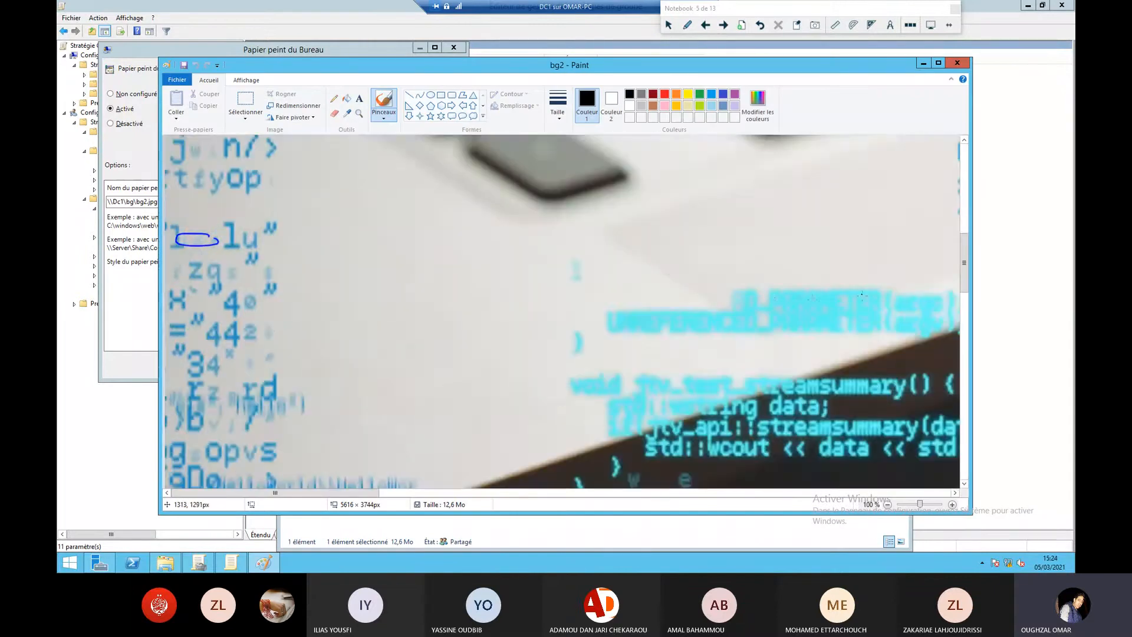
pyautogui.scroll(10, 862, 295)
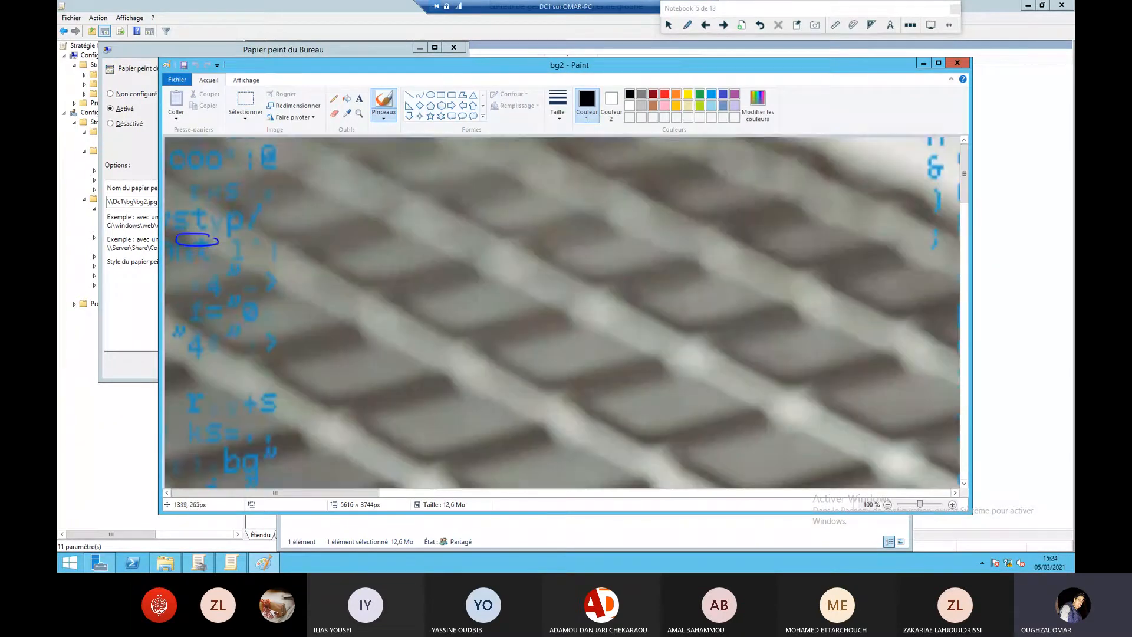
pyautogui.click(961, 62)
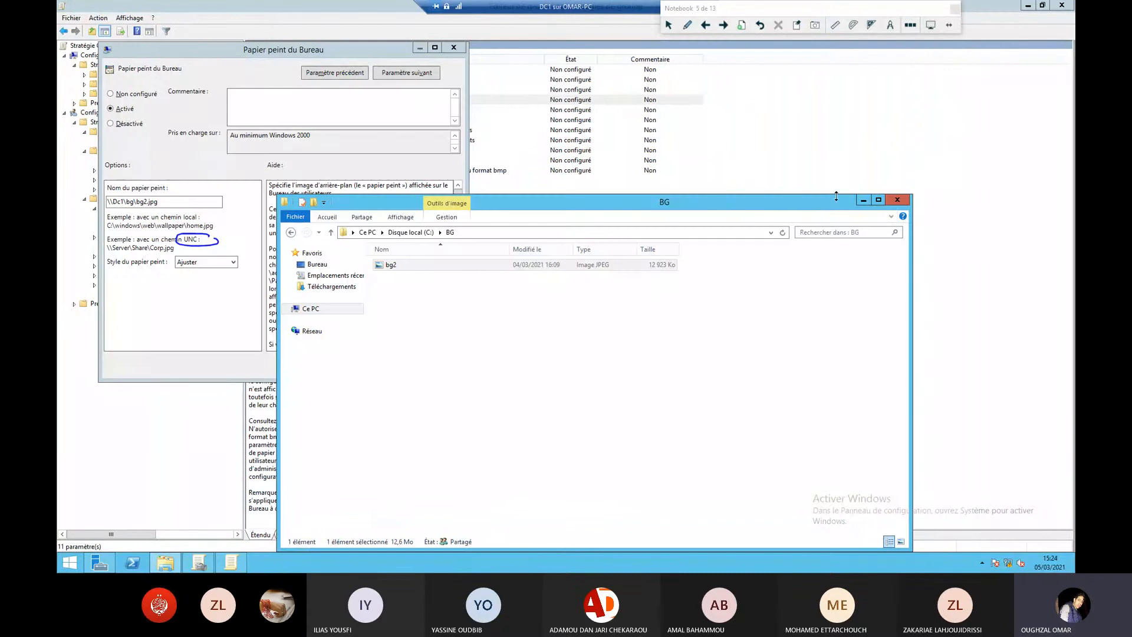
pyautogui.click(898, 200)
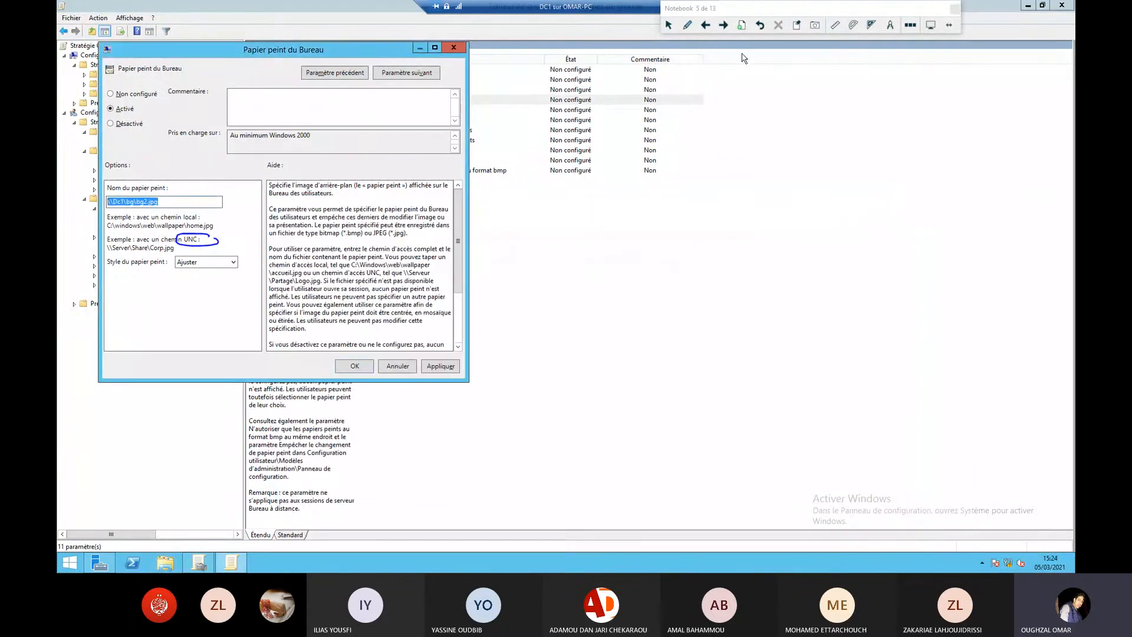
# Confirm the enabled desktop wallpaper policy and close the GPO1 policy editor.
pyautogui.click(794, 28)
pyautogui.click(349, 370)
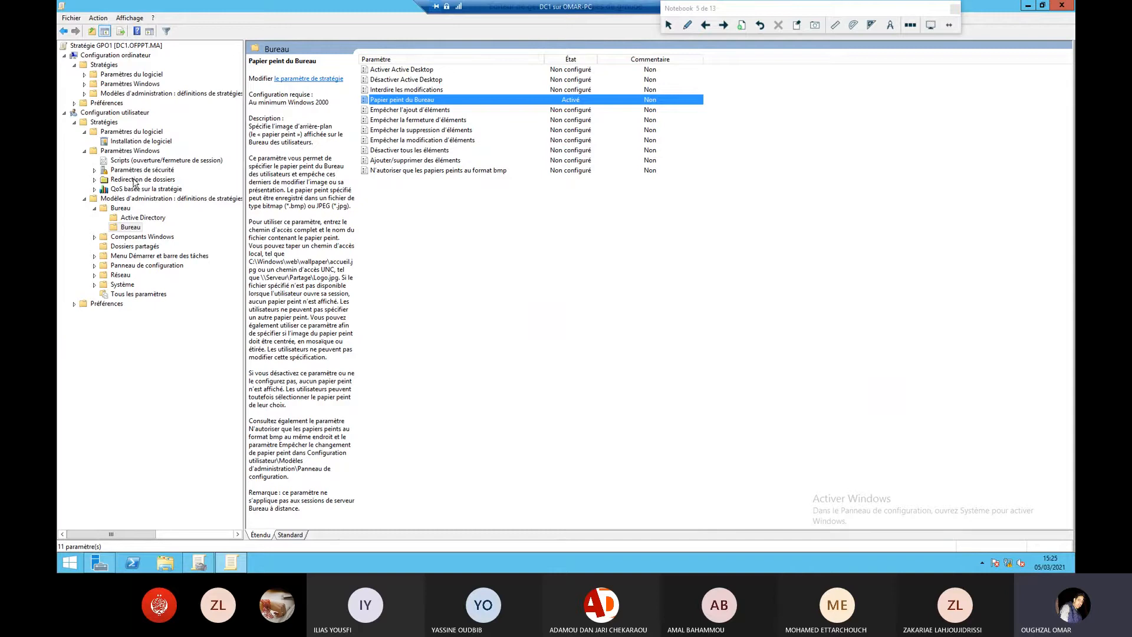
pyautogui.doubleClick(347, 11)
pyautogui.moveTo(623, 192); pyautogui.dragTo(402, 205)
pyautogui.click(622, 196)
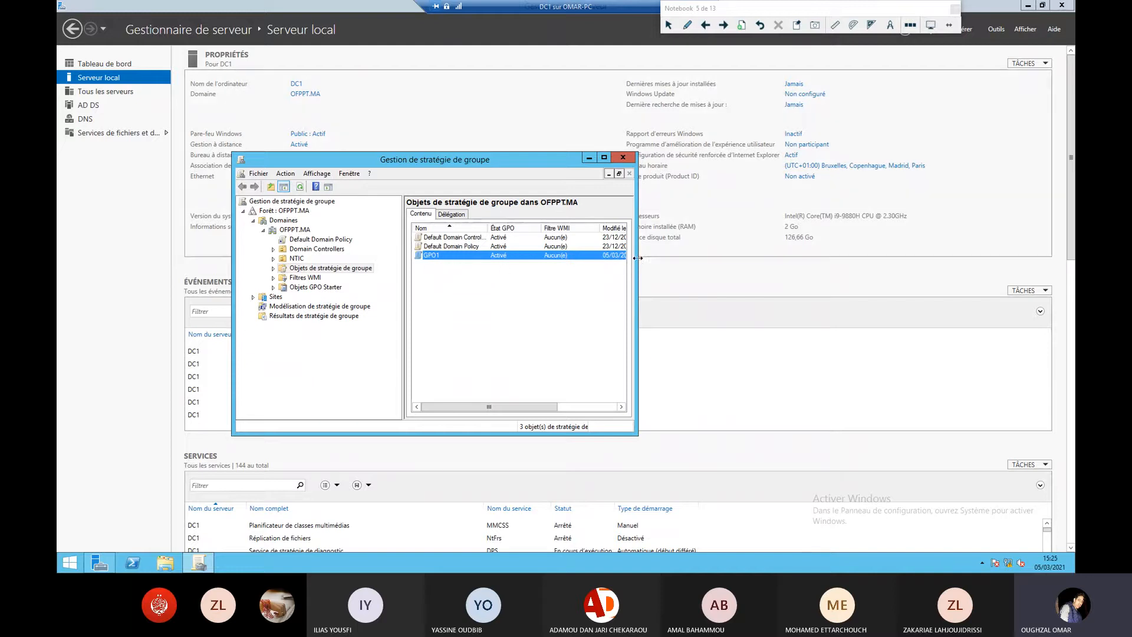
# Maximize the Group Policy Management window and expand the Sites container of the OFPPT.MA forest.
pyautogui.moveTo(638, 262); pyautogui.dragTo(1072, 261)
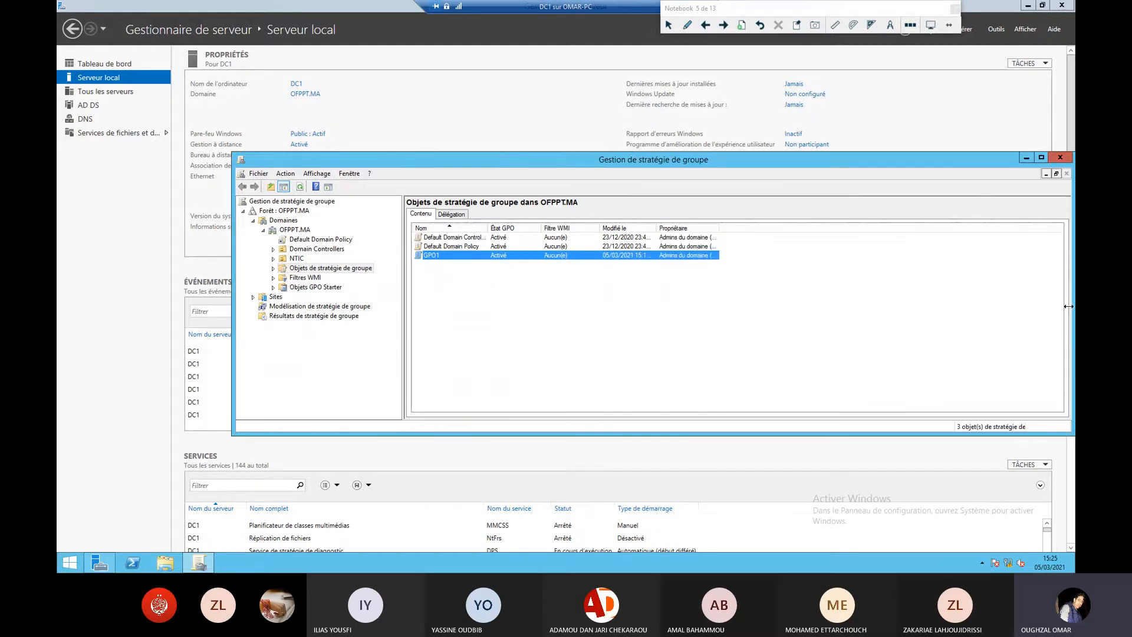
pyautogui.doubleClick(627, 160)
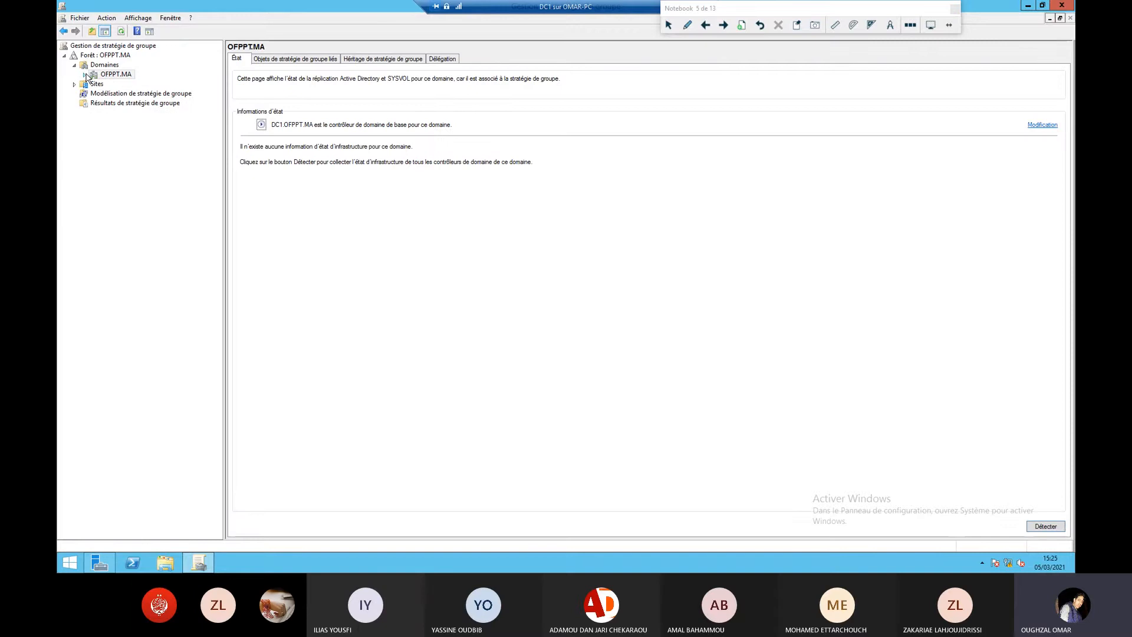
pyautogui.click(74, 83)
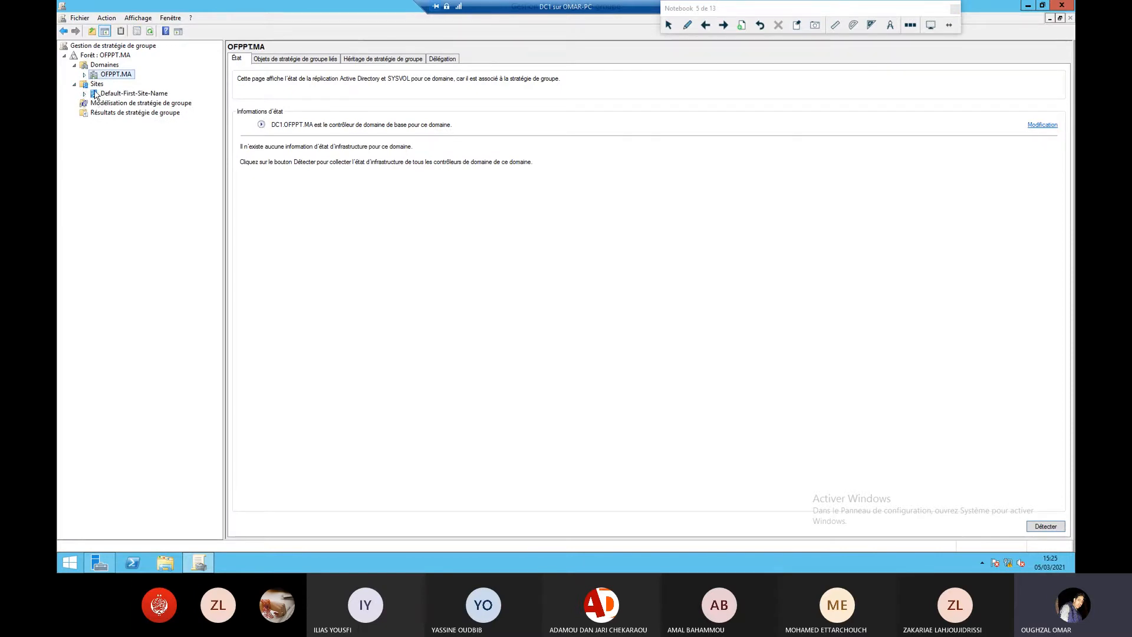
# Hide Default-First-Site-Name from Sites by confirming the displayed sites with it unselected.
pyautogui.rightClick(93, 87)
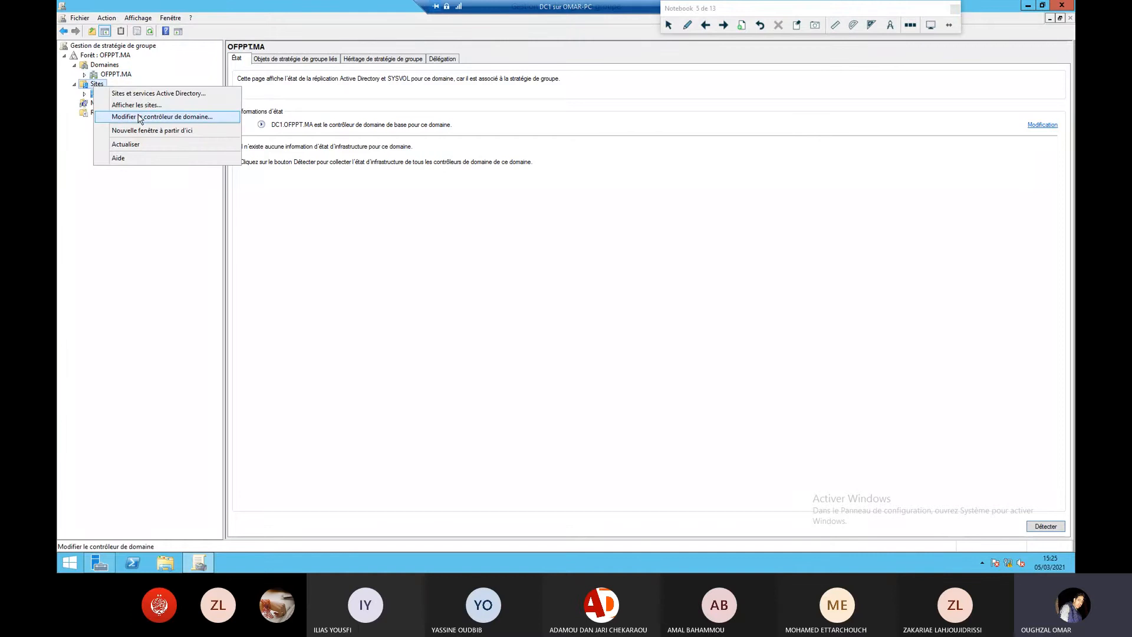
pyautogui.click(147, 106)
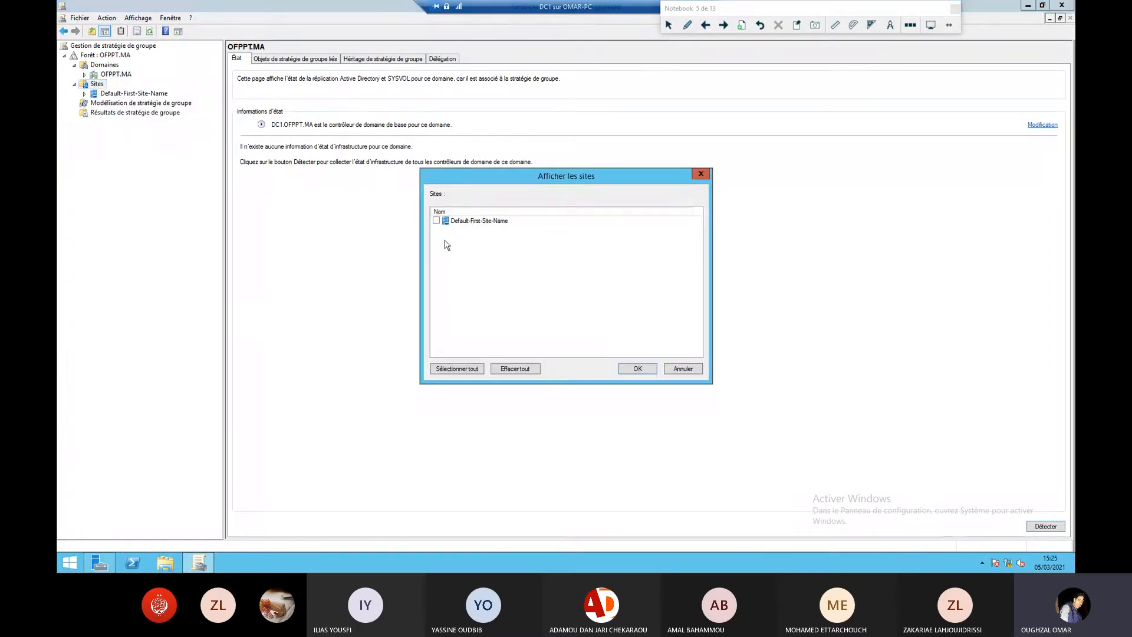
pyautogui.click(643, 369)
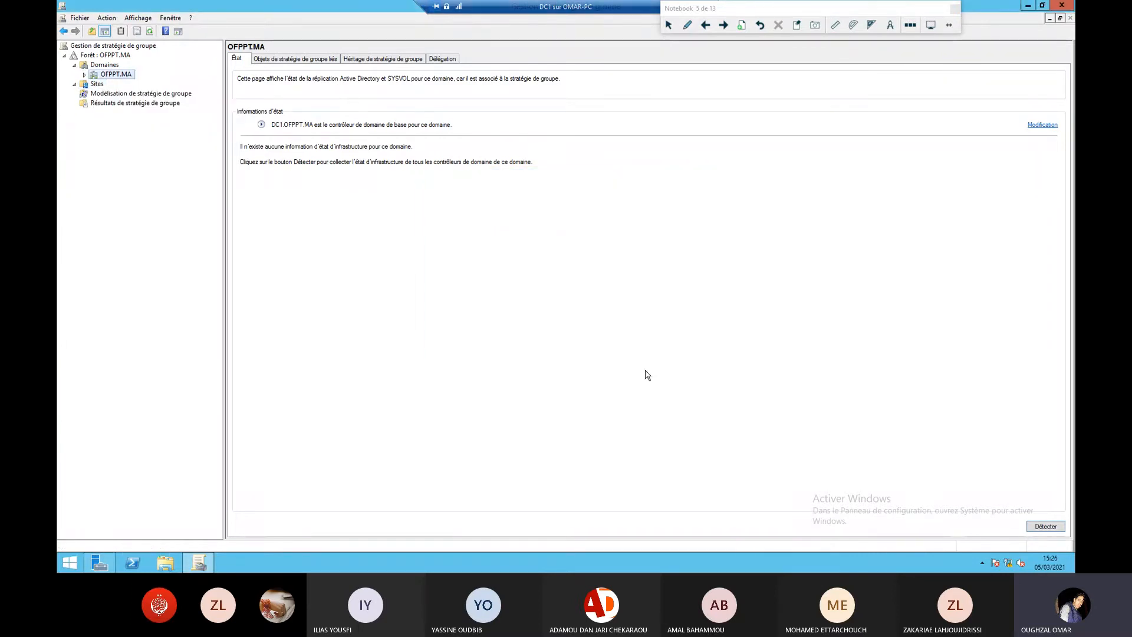
# Set the Sites container to display Default-First-Site-Name.
pyautogui.rightClick(94, 85)
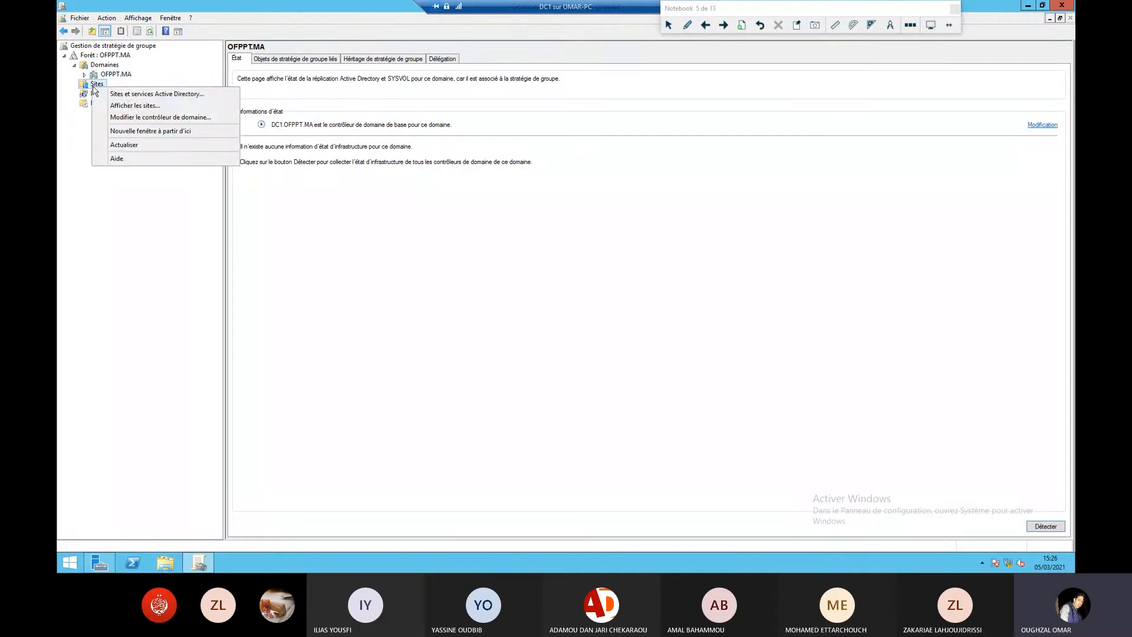
pyautogui.click(129, 105)
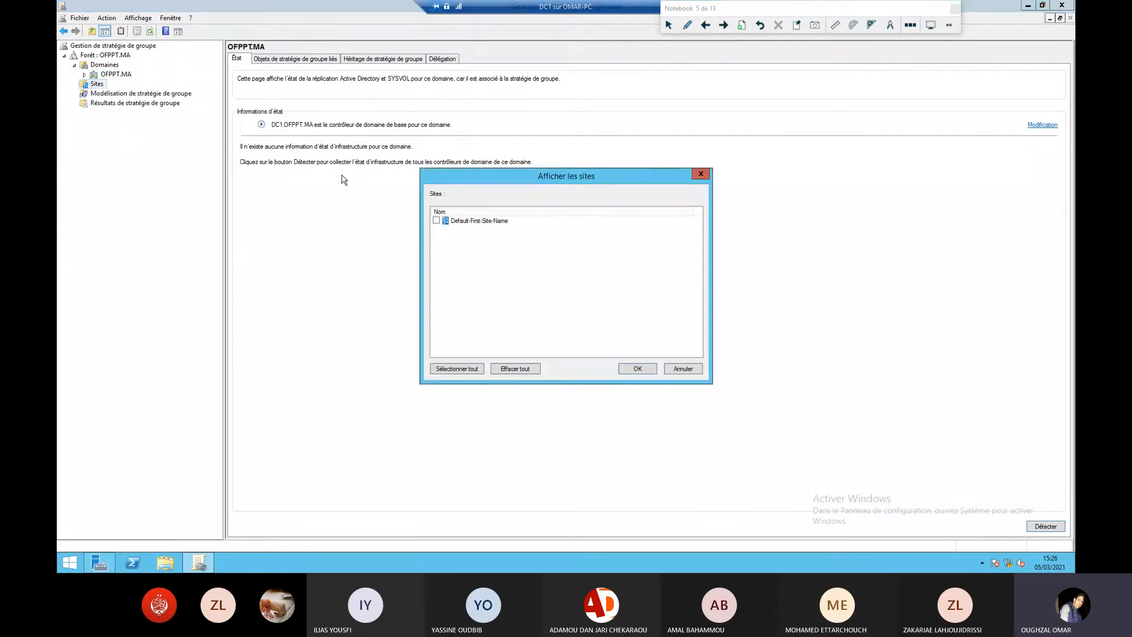
pyautogui.click(442, 221)
pyautogui.click(436, 220)
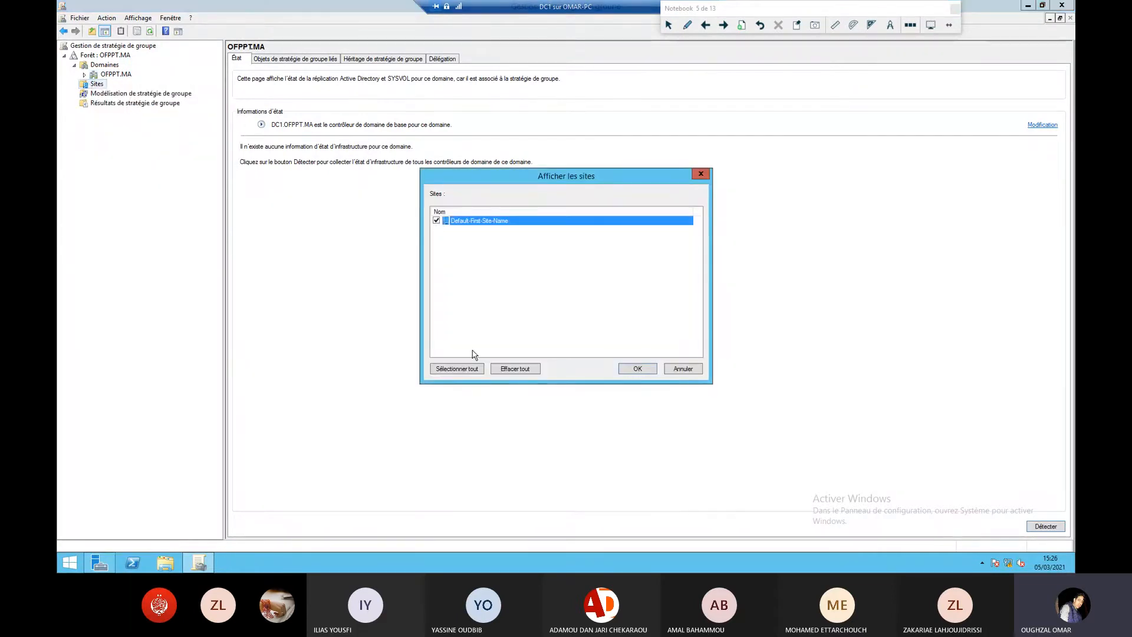
pyautogui.click(638, 369)
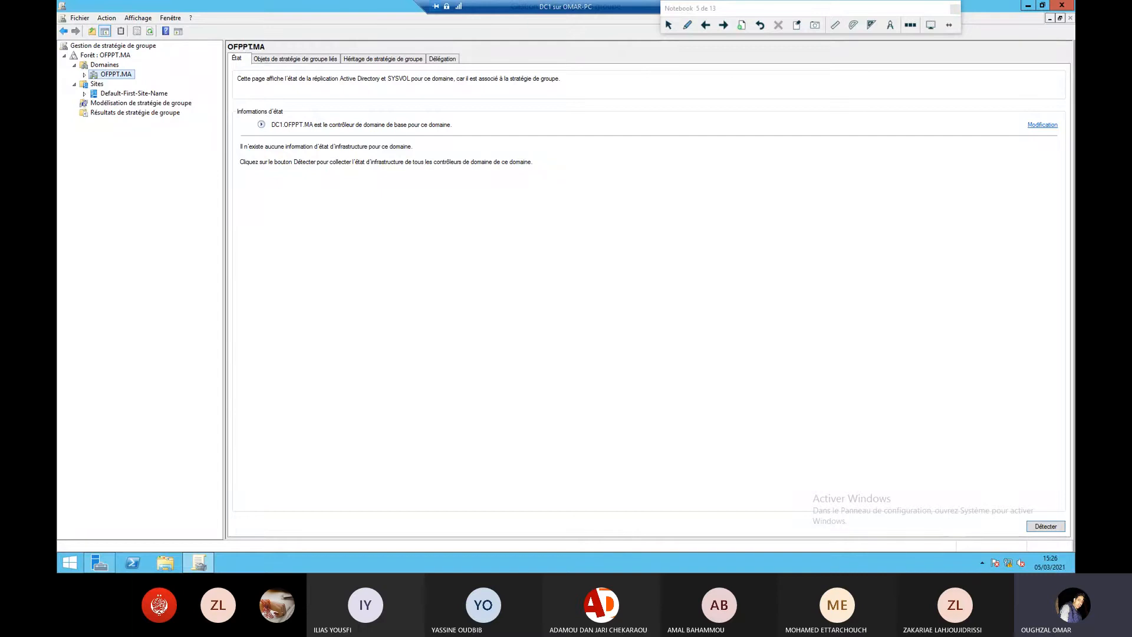
# Expand the OFPPT.MA domain and its NTIC organizational unit down to the Computers and Users units.
pyautogui.click(85, 75)
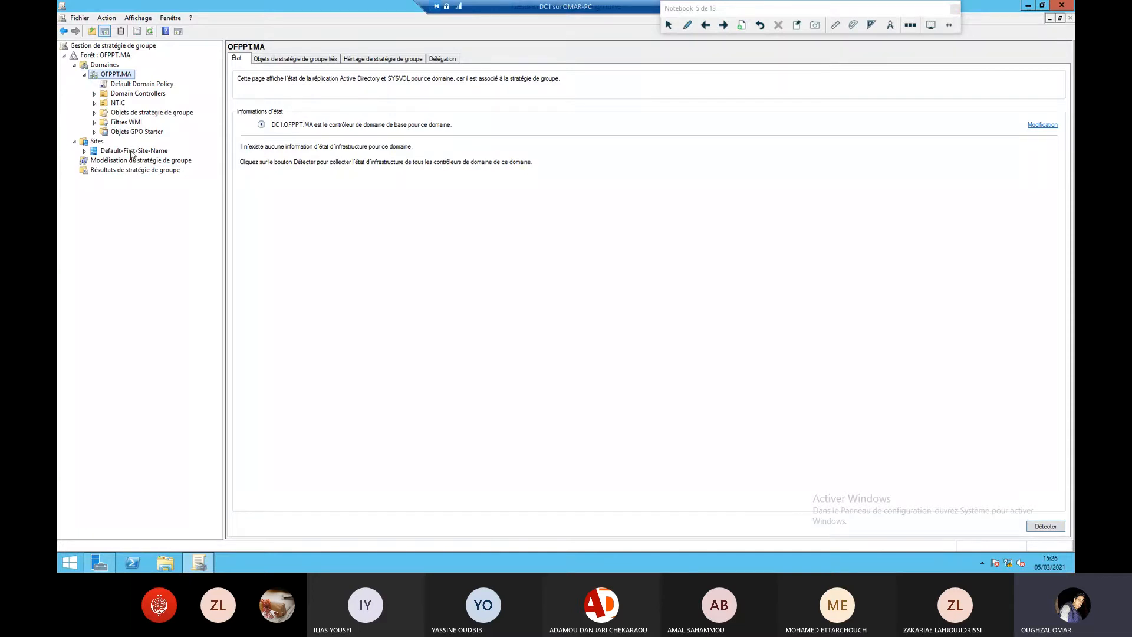
pyautogui.click(94, 104)
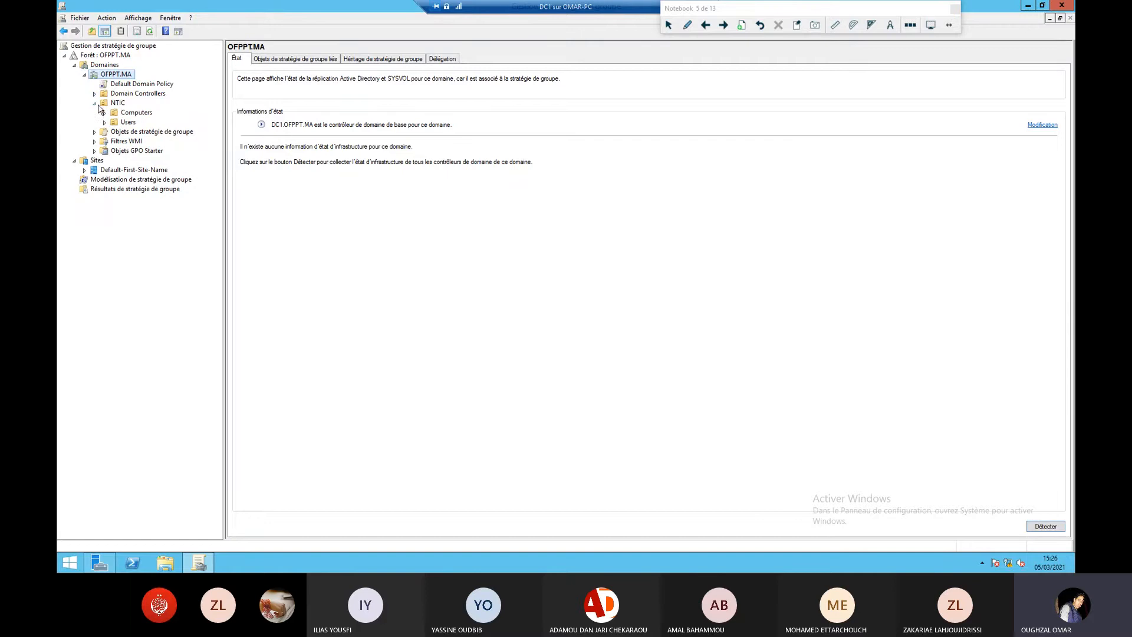
pyautogui.click(104, 112)
pyautogui.rightClick(118, 105)
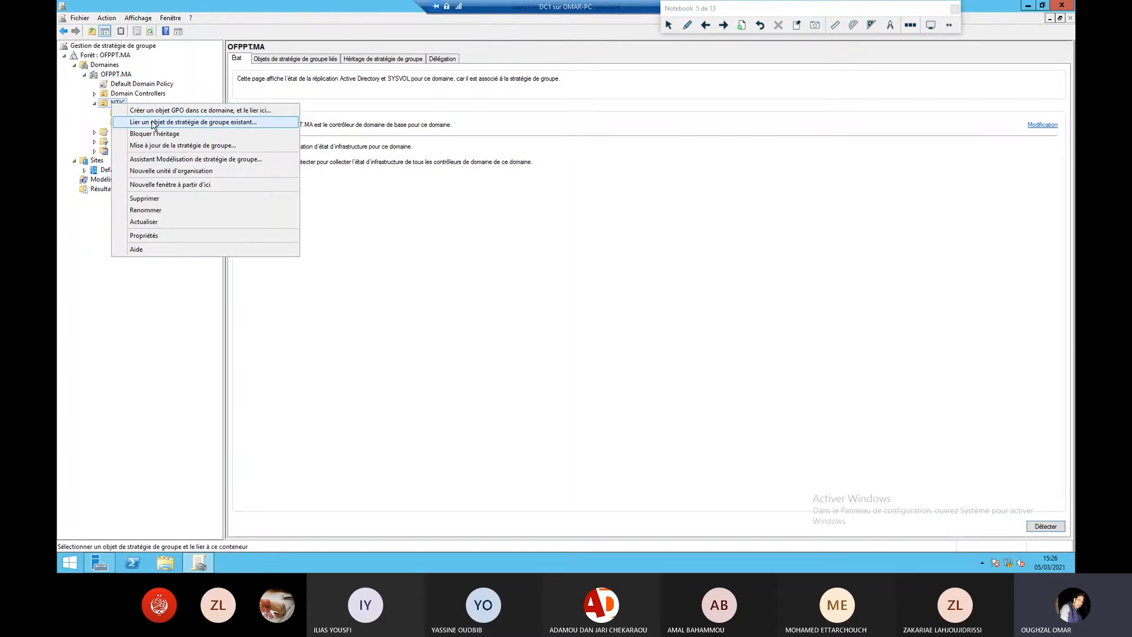
pyautogui.click(212, 127)
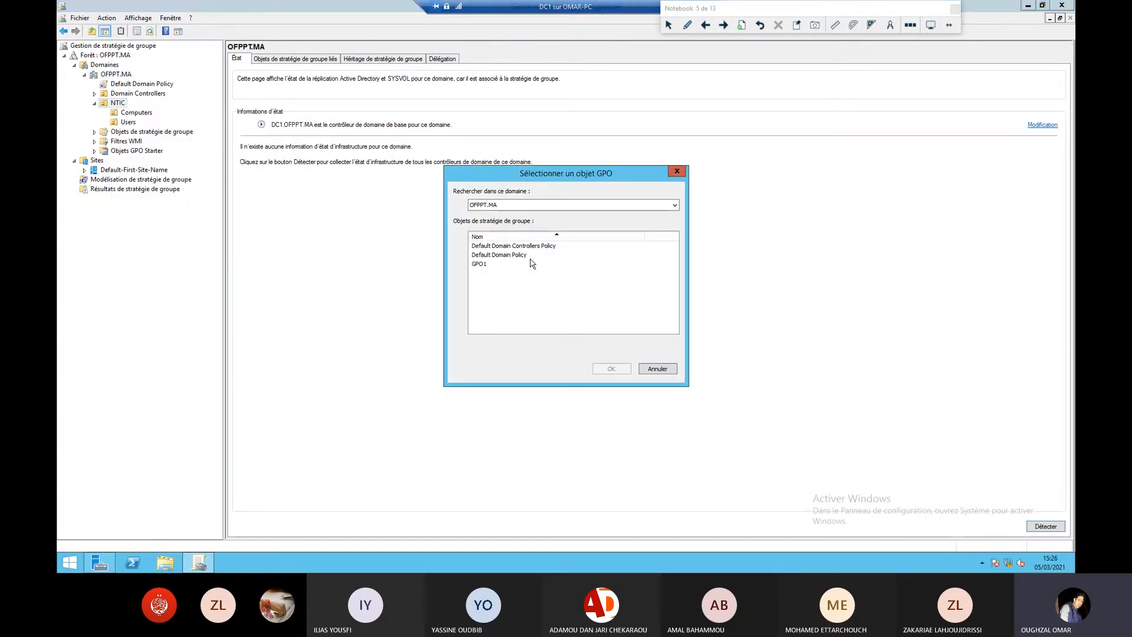
pyautogui.click(499, 264)
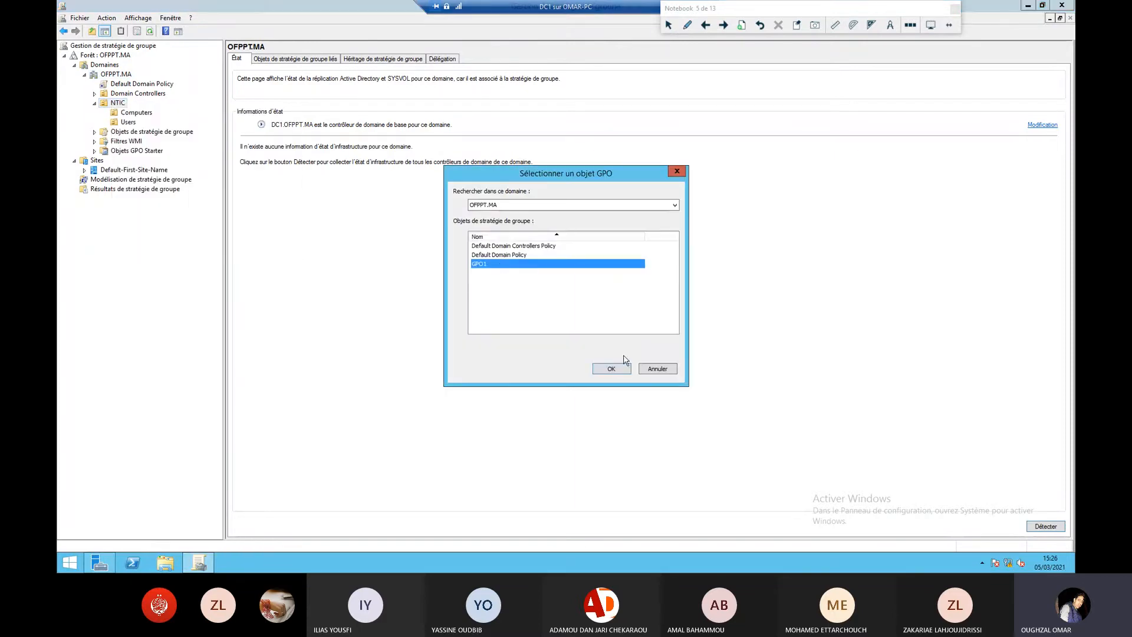
pyautogui.click(670, 370)
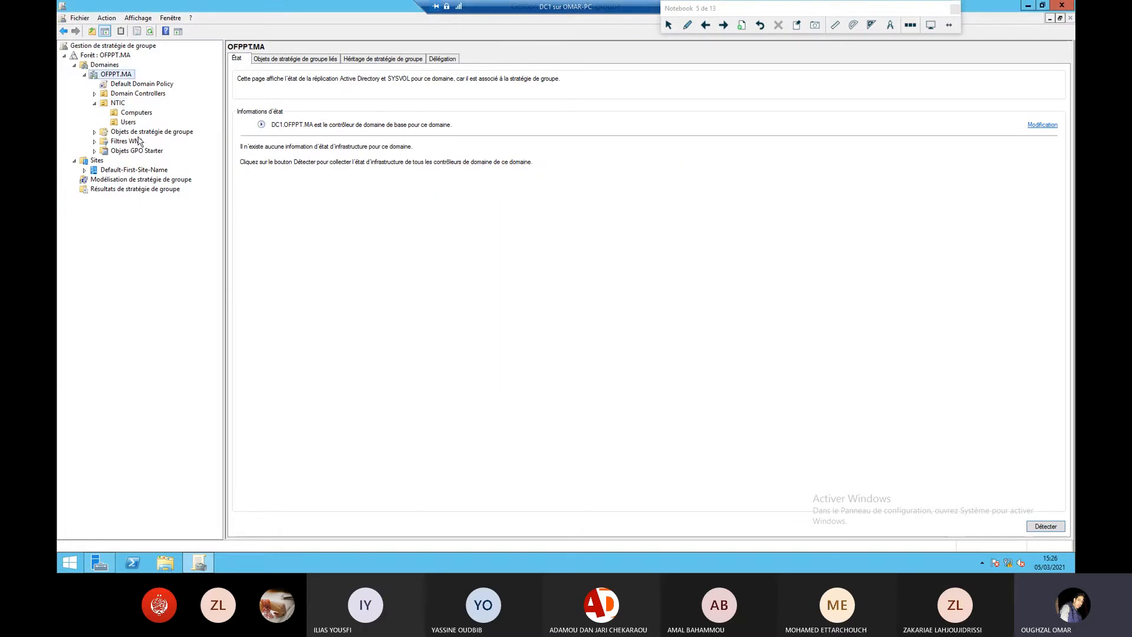
pyautogui.rightClick(120, 104)
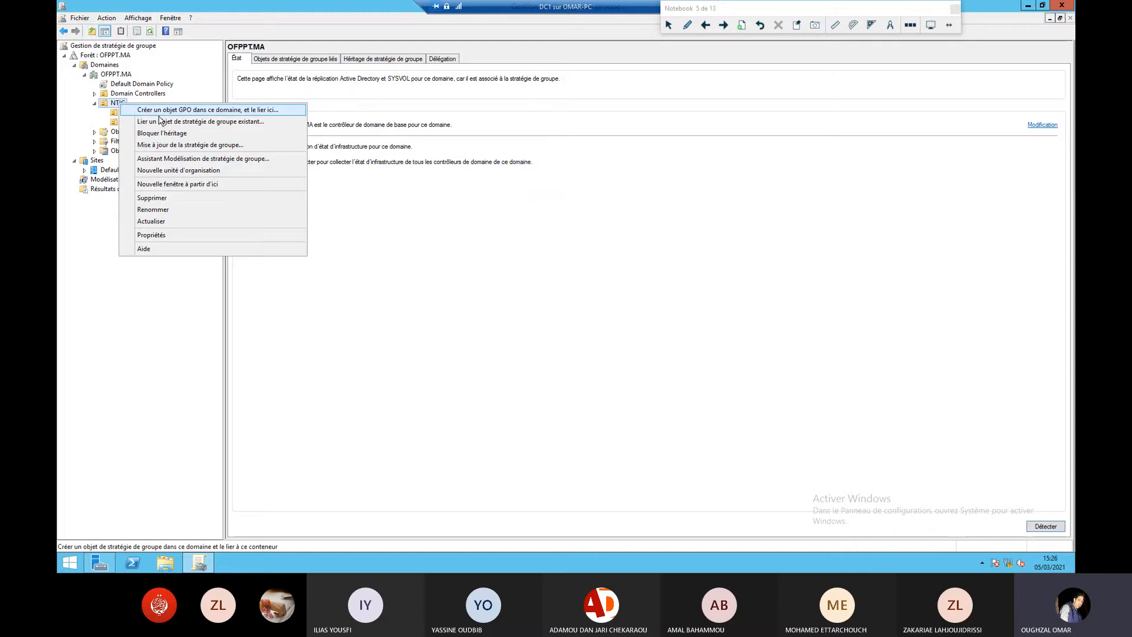
pyautogui.click(280, 113)
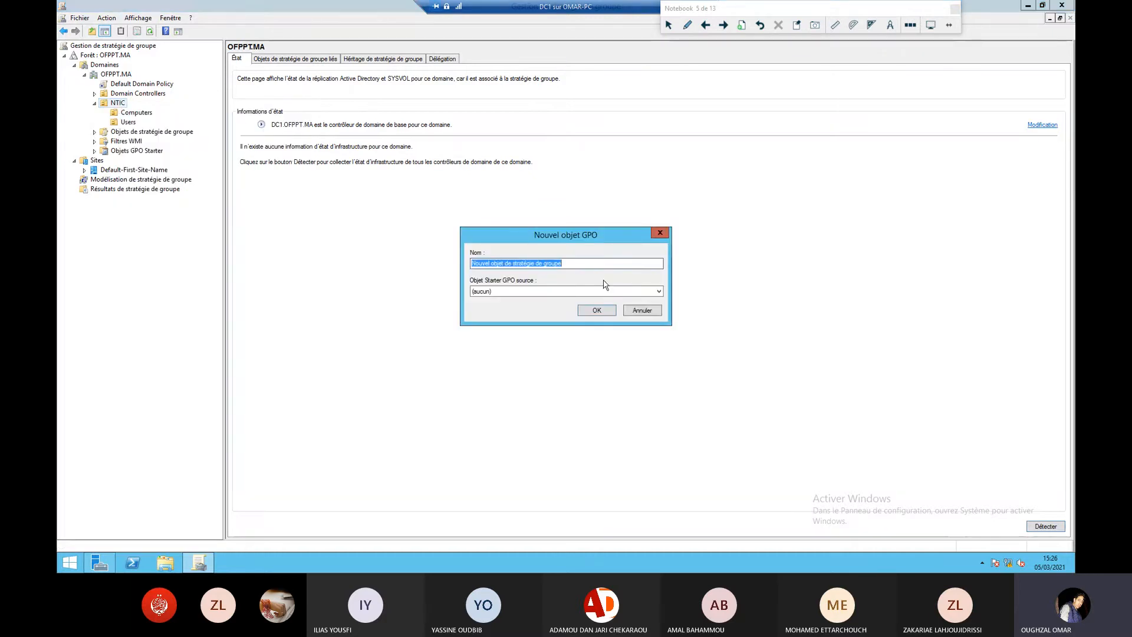
pyautogui.click(643, 311)
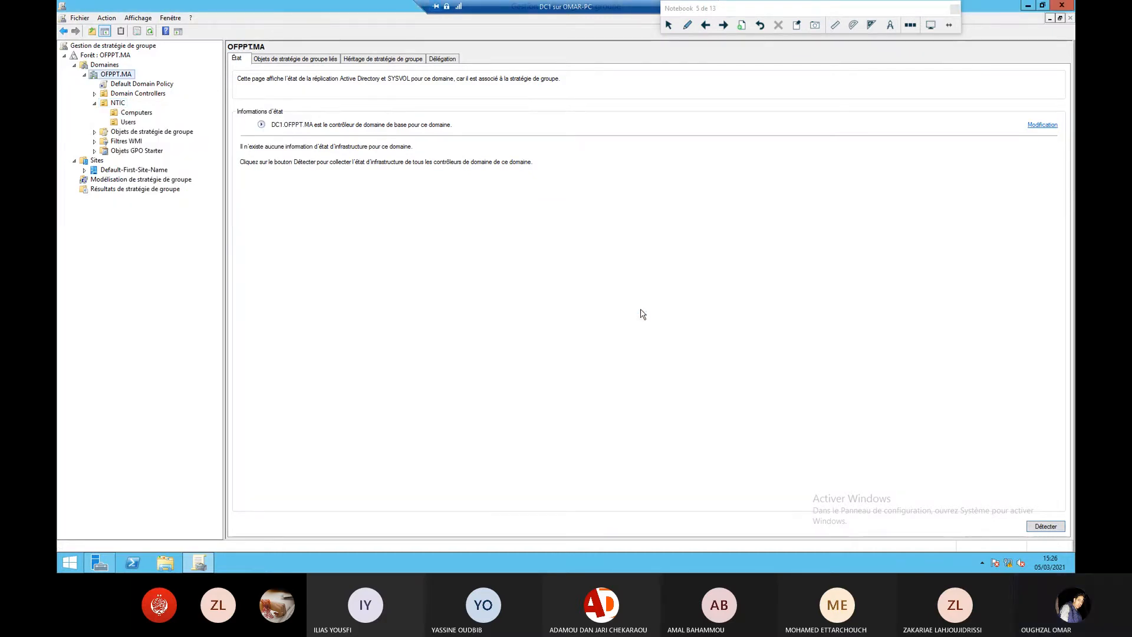
# Link the existing GPO1 from the domain's group policy objects to the NTIC organizational unit.
pyautogui.click(94, 132)
pyautogui.click(182, 132)
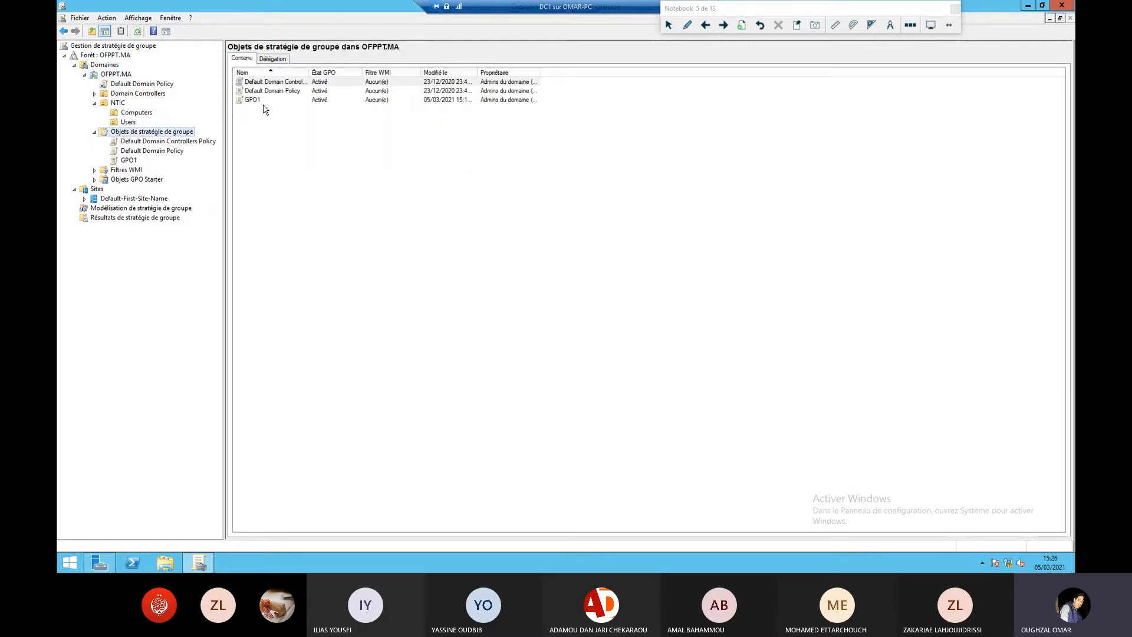
pyautogui.moveTo(255, 100); pyautogui.dragTo(117, 104)
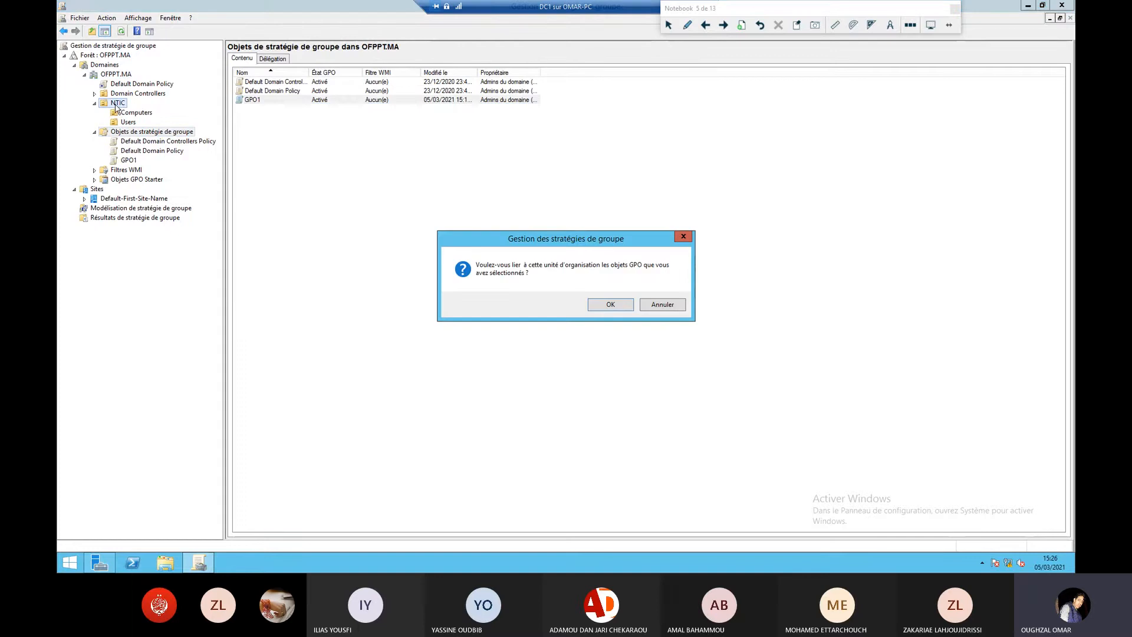
pyautogui.click(602, 305)
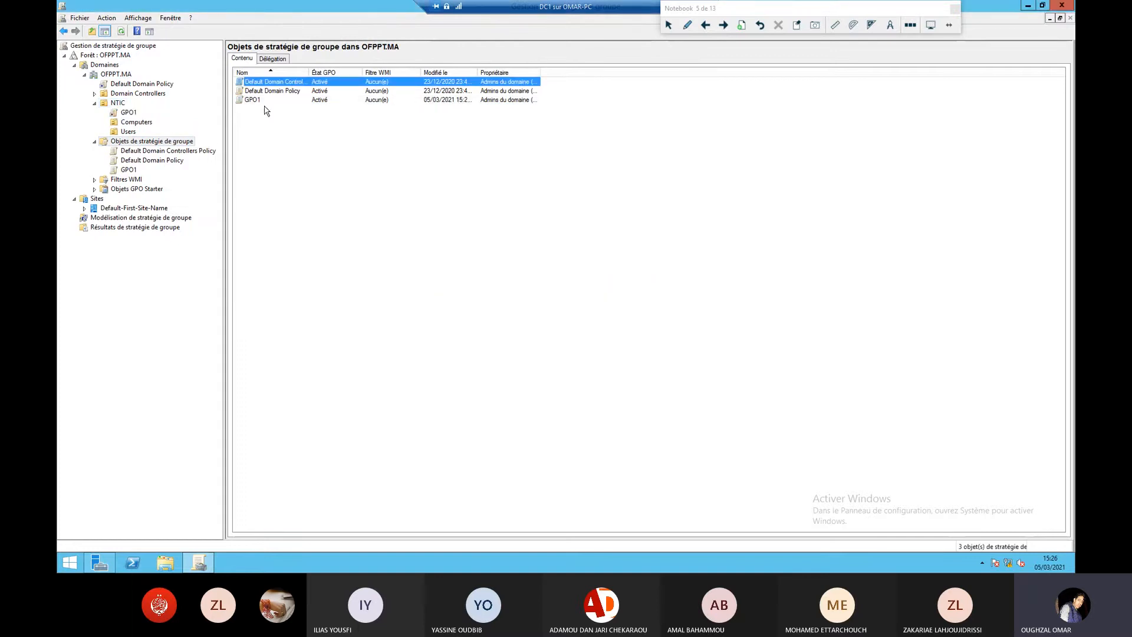
# Link GPO1 to the OFPPT.MA domain and to the Default-First-Site-Name site.
pyautogui.moveTo(255, 99); pyautogui.dragTo(117, 75)
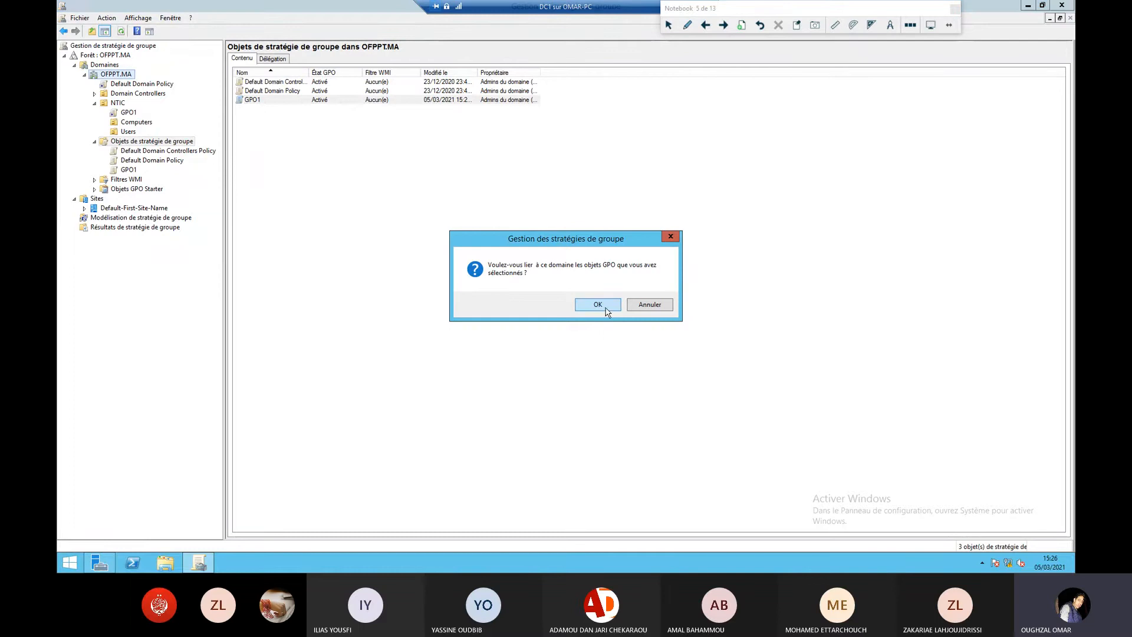
pyautogui.click(599, 305)
pyautogui.moveTo(254, 101); pyautogui.dragTo(110, 221)
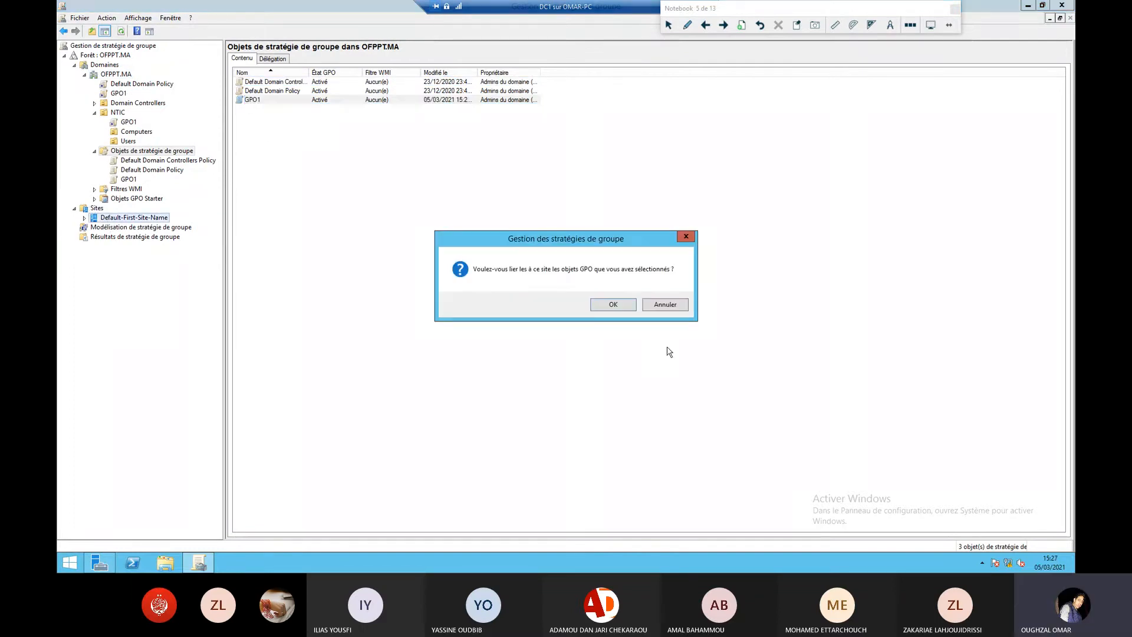
pyautogui.click(613, 305)
# Examine the scope of the GPO1 links under Default-First-Site-Name, the OFPPT.MA domain and the NTIC organizational unit.
pyautogui.click(85, 217)
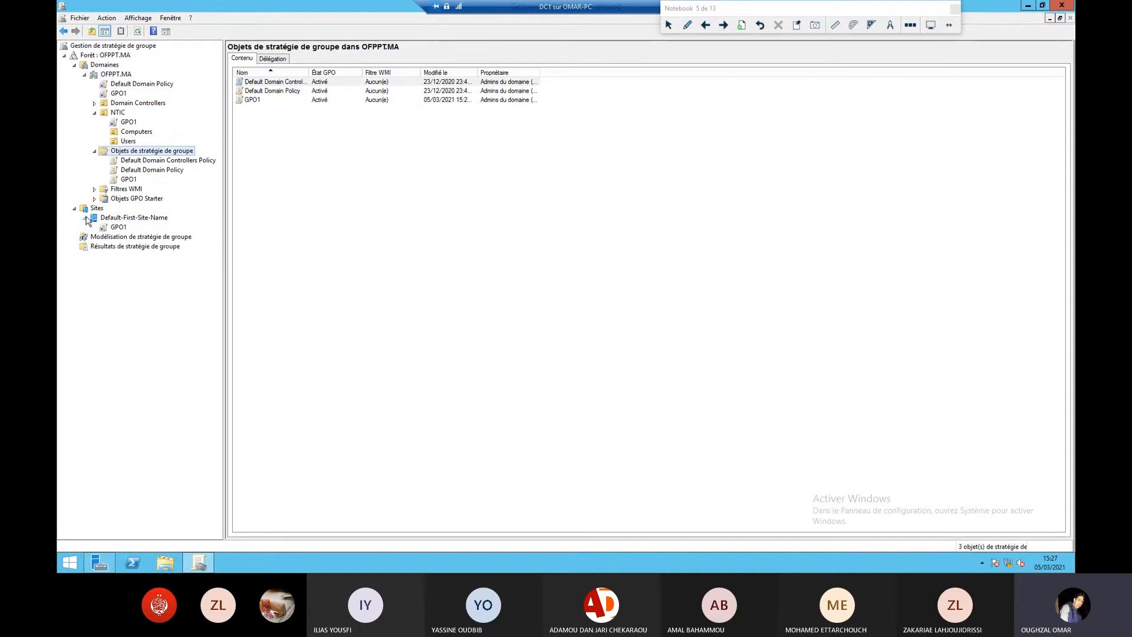
pyautogui.click(118, 227)
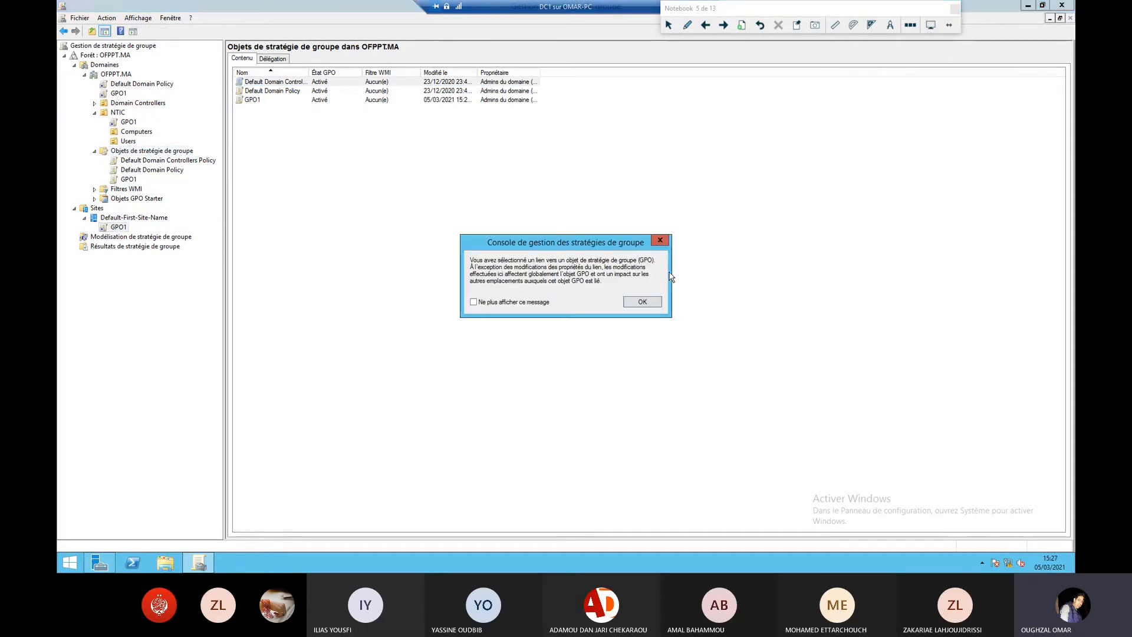
pyautogui.click(663, 240)
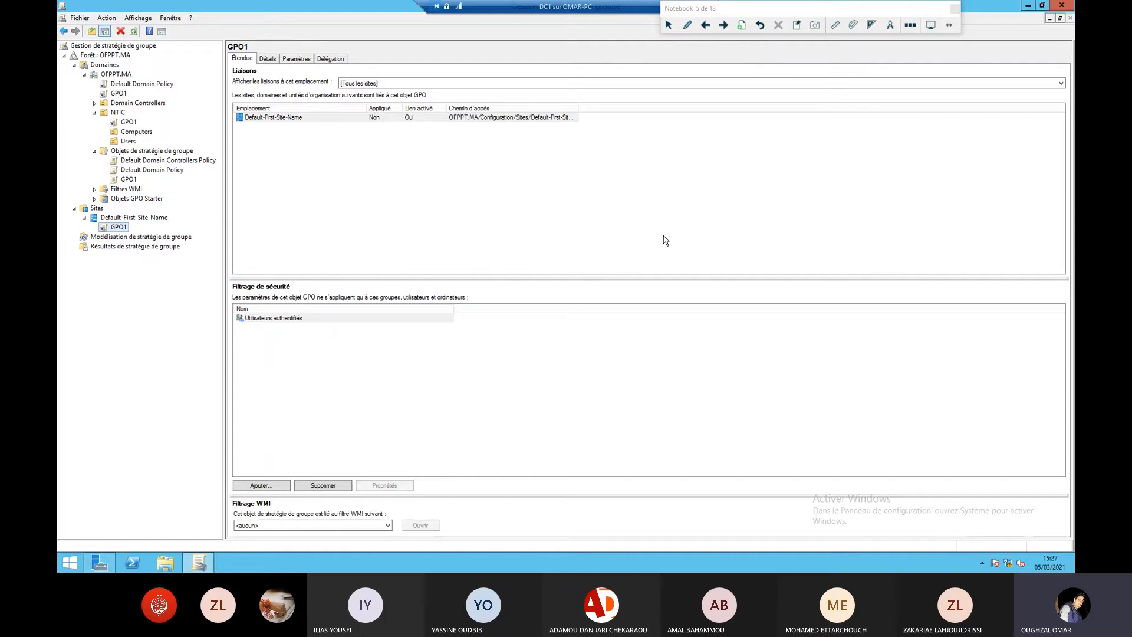
pyautogui.click(121, 95)
pyautogui.click(638, 303)
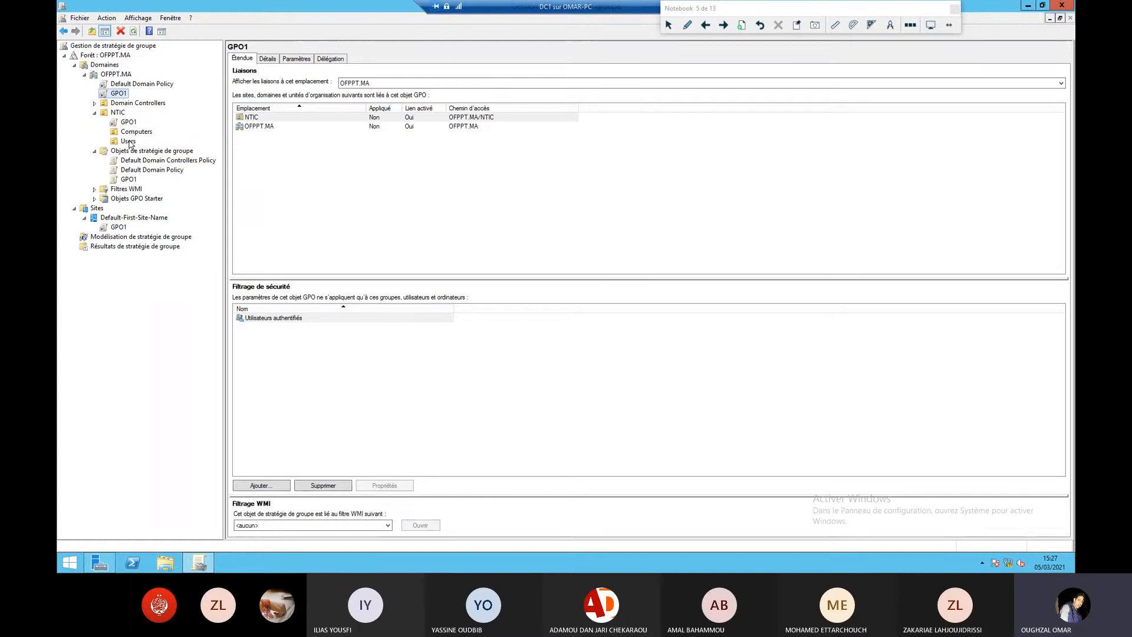
pyautogui.click(118, 113)
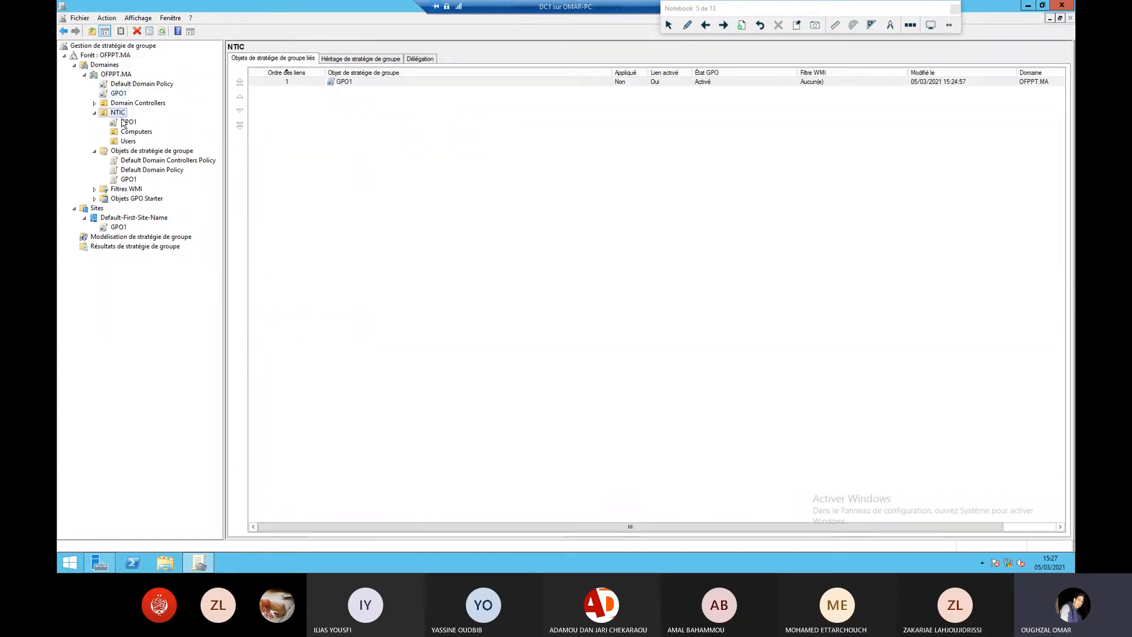
pyautogui.click(125, 122)
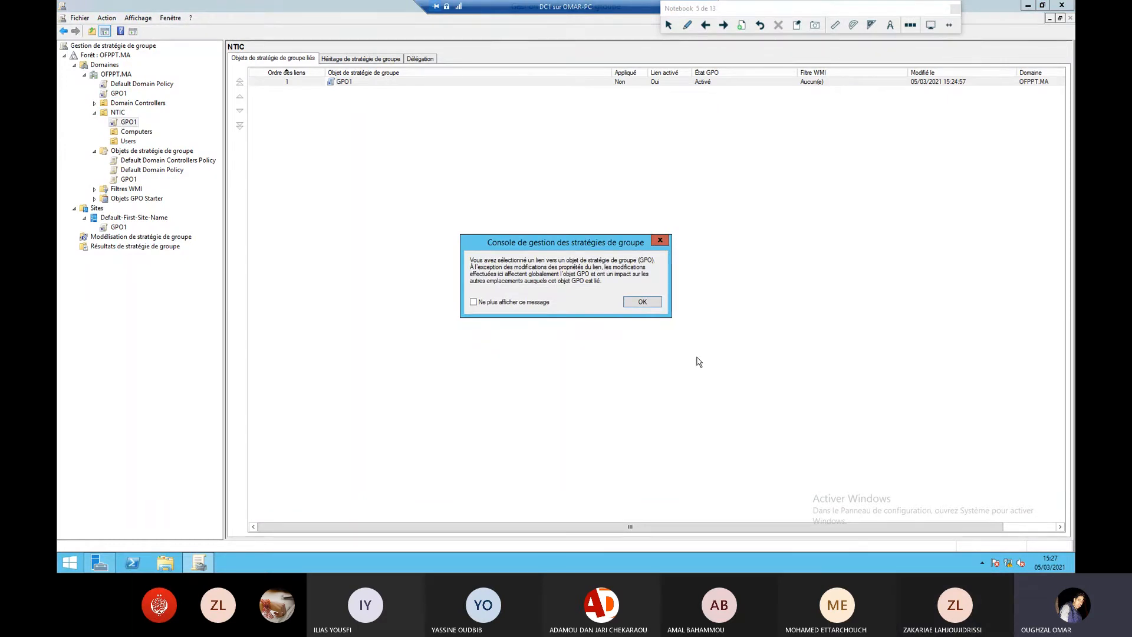
pyautogui.click(651, 302)
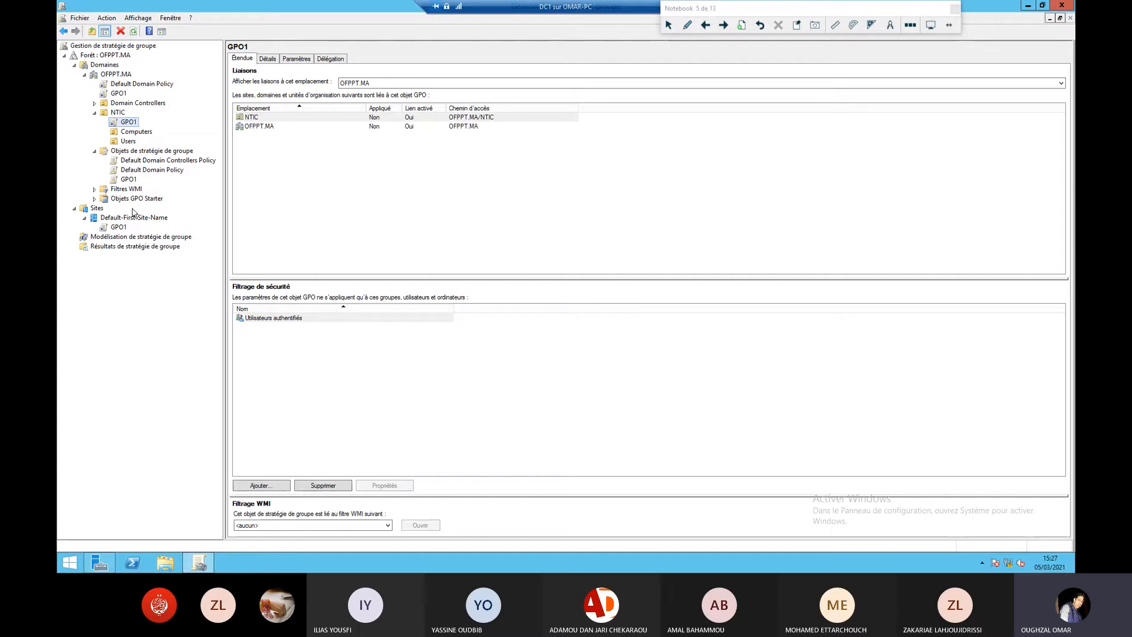
# Review the original GPO1 among the domain's group policy objects and open its scope details.
pyautogui.click(129, 180)
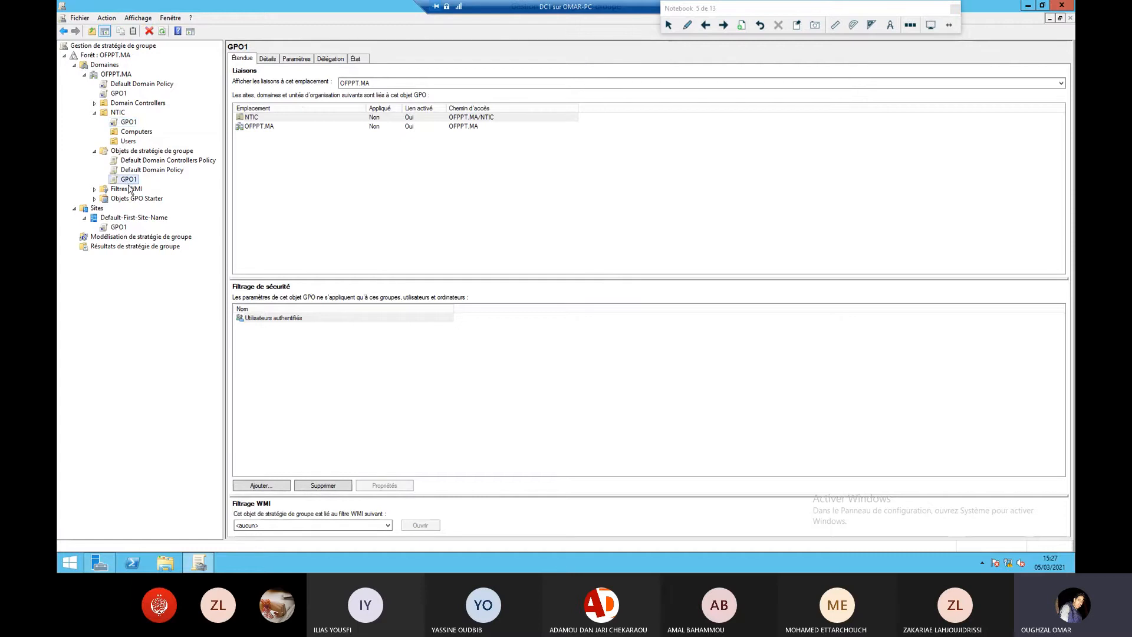
pyautogui.click(154, 152)
pyautogui.doubleClick(248, 102)
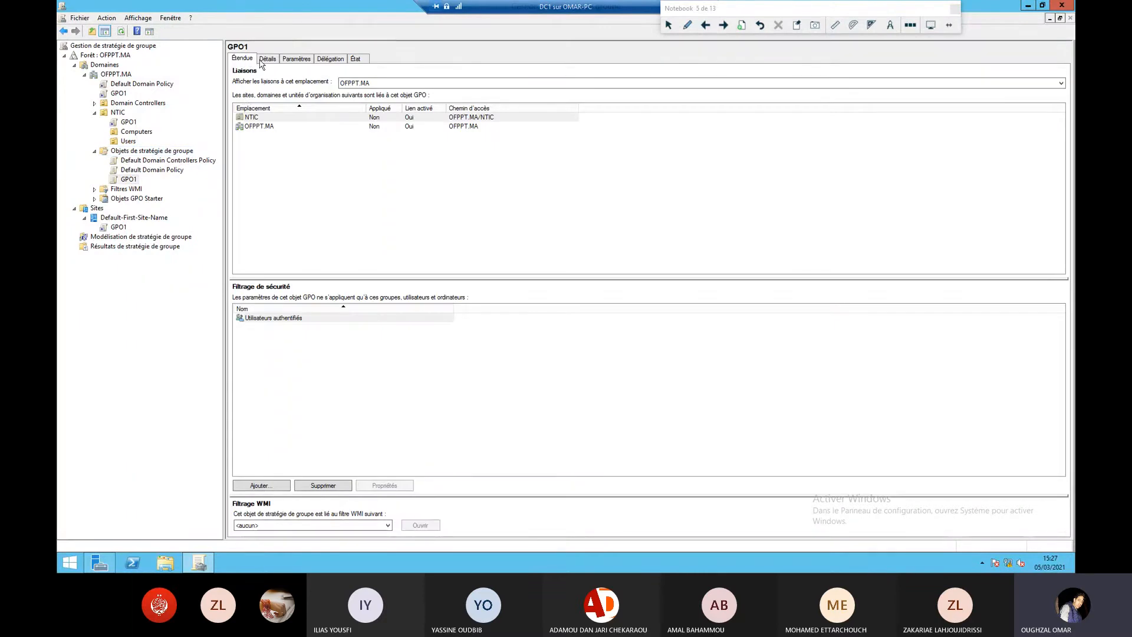
# Review GPO1's settings report, expanding the user administrative templates down to the Bureau/Bureau wallpaper policy.
pyautogui.click(310, 61)
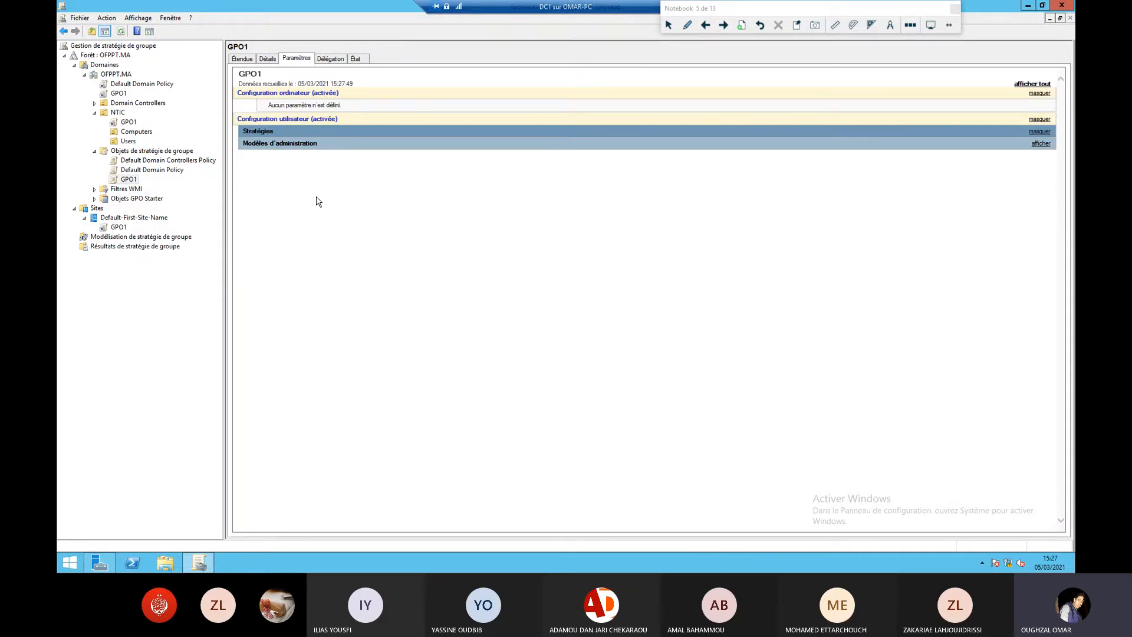
pyautogui.click(276, 144)
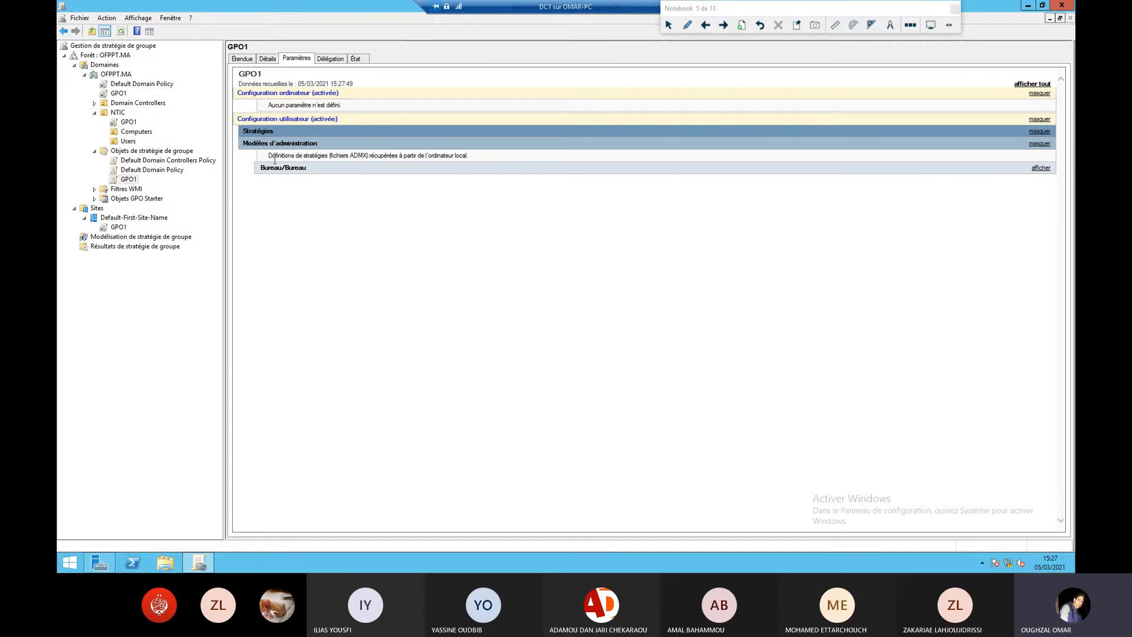
pyautogui.click(283, 169)
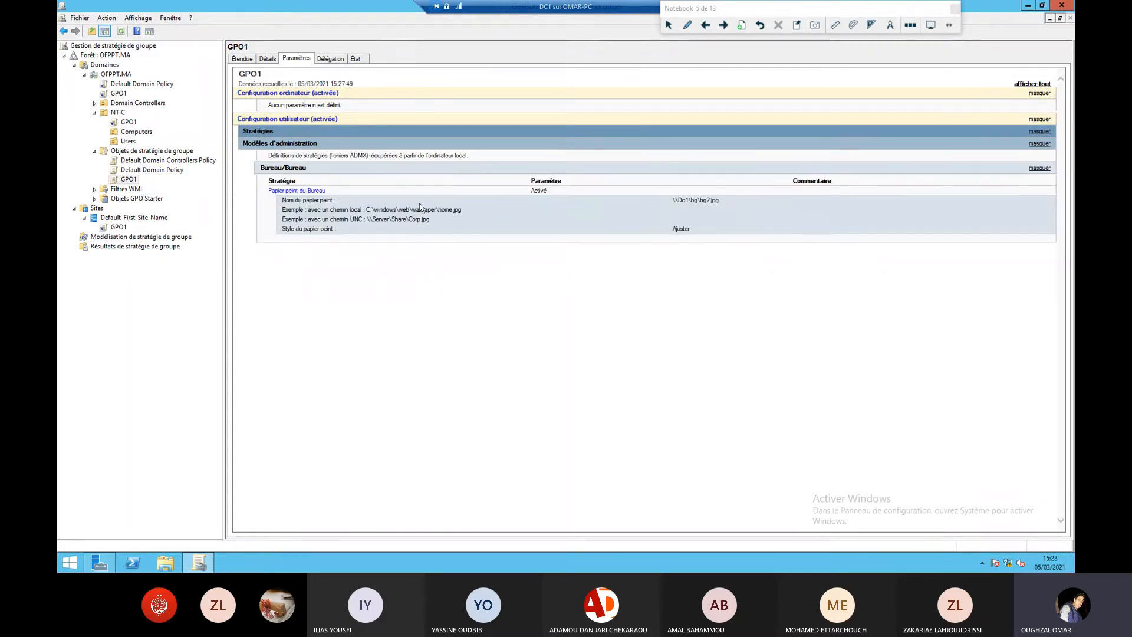
pyautogui.moveTo(728, 204); pyautogui.dragTo(650, 207)
# Switch to Server Manager and review the list of available administration tools.
pyautogui.click(101, 567)
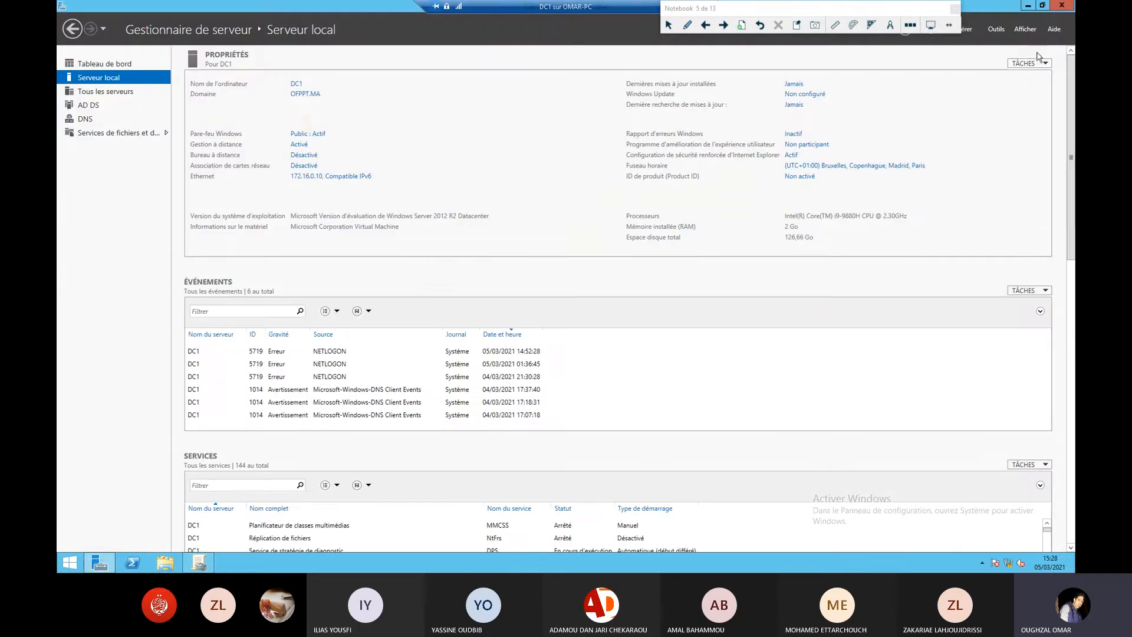
pyautogui.click(999, 30)
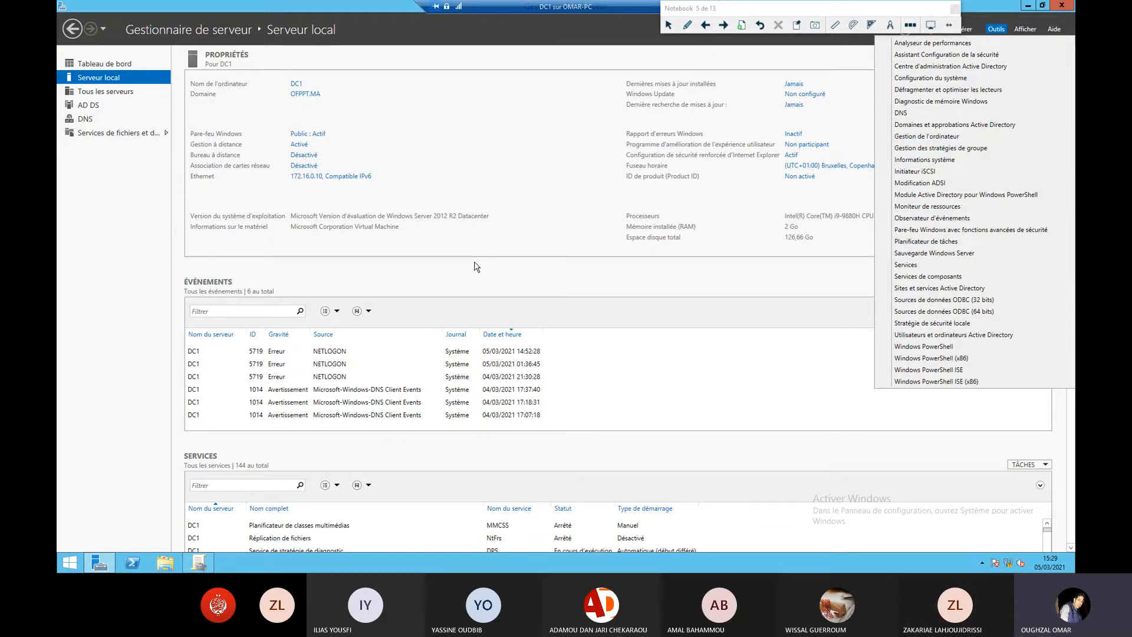
# Advance to the slide on domain GPO storage and handwrite "AD" beside the Conteneur de stratégie de groupe bullet.
pyautogui.click(720, 26)
pyautogui.click(721, 26)
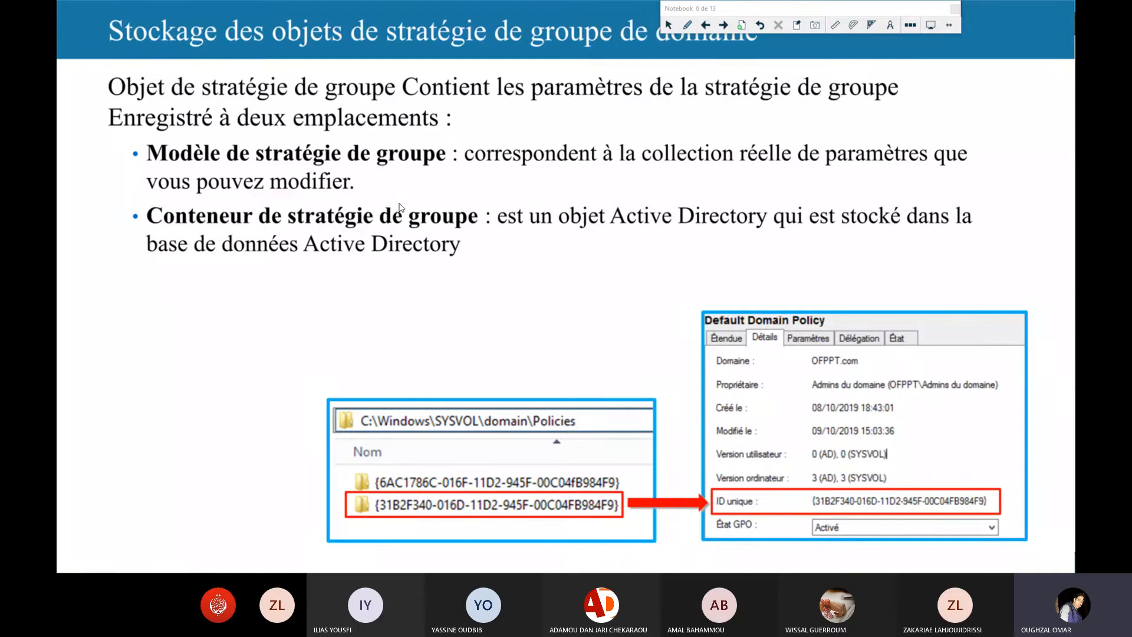
pyautogui.click(687, 24)
pyautogui.moveTo(120, 212)
pyautogui.mouseDown()
pyautogui.moveTo(111, 252)
pyautogui.moveTo(95, 217)
pyautogui.moveTo(97, 238)
pyautogui.mouseUp()
pyautogui.moveTo(88, 231); pyautogui.dragTo(98, 229)
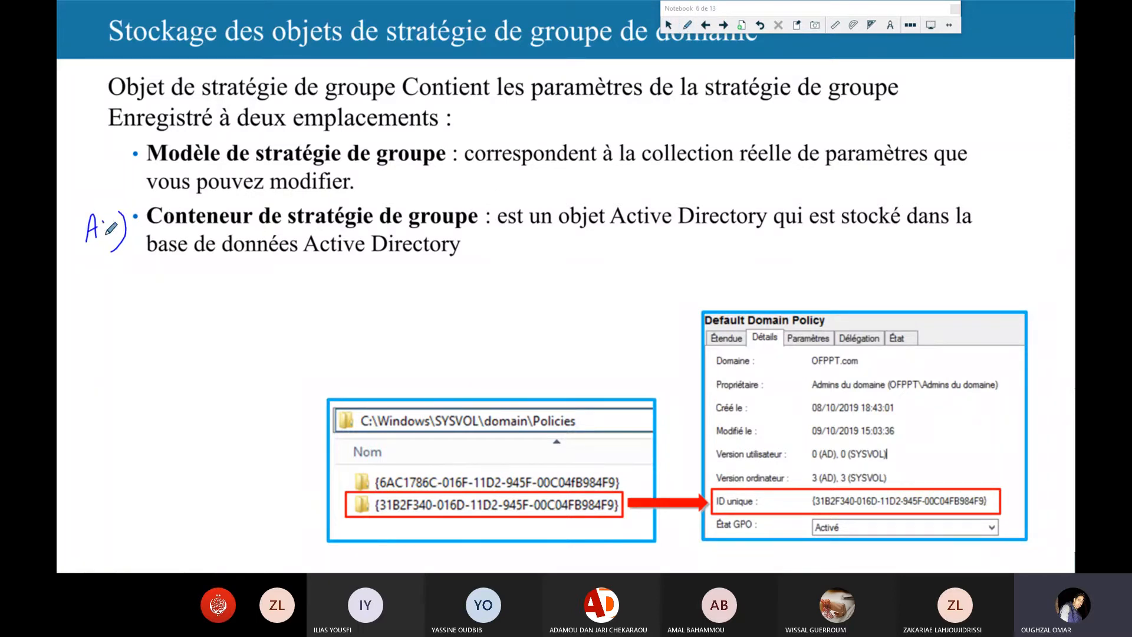
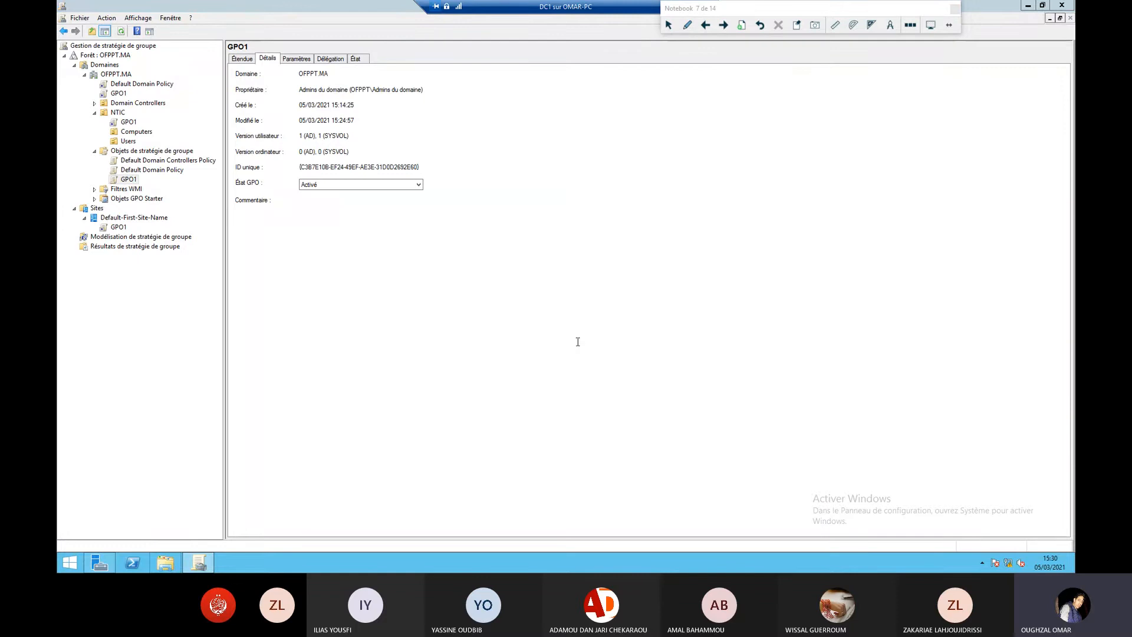
# Open C:\Windows\SYSVOL\domain\Policies in File Explorer and place the window beside GPO1's details.
pyautogui.press('super+e')
pyautogui.doubleClick(578, 346)
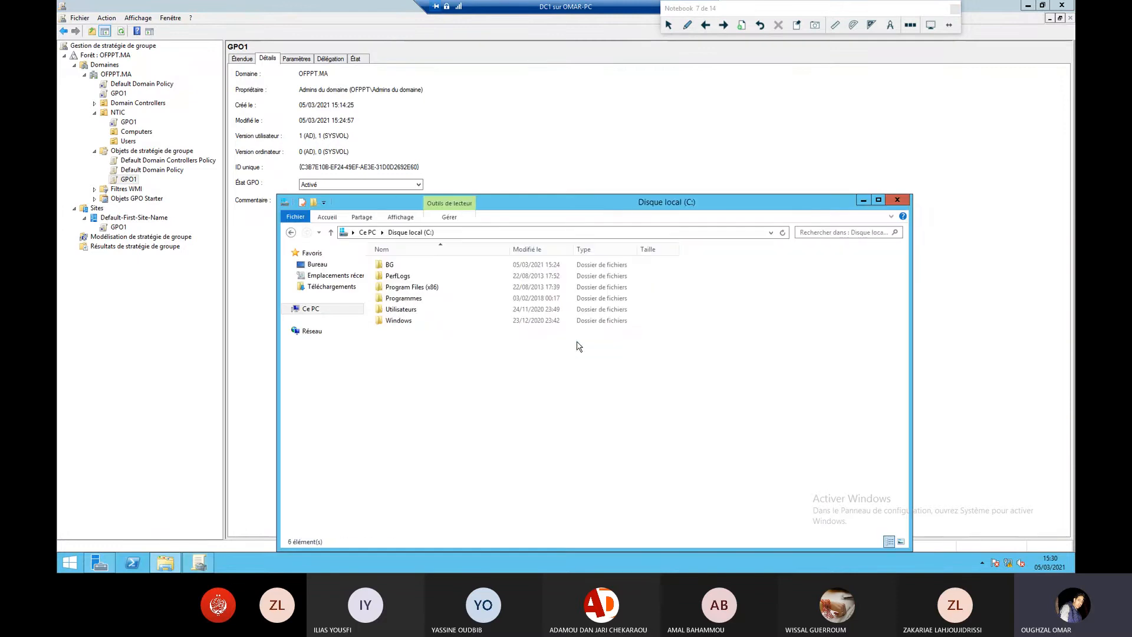
pyautogui.doubleClick(415, 323)
pyautogui.scroll(-12, 457, 336)
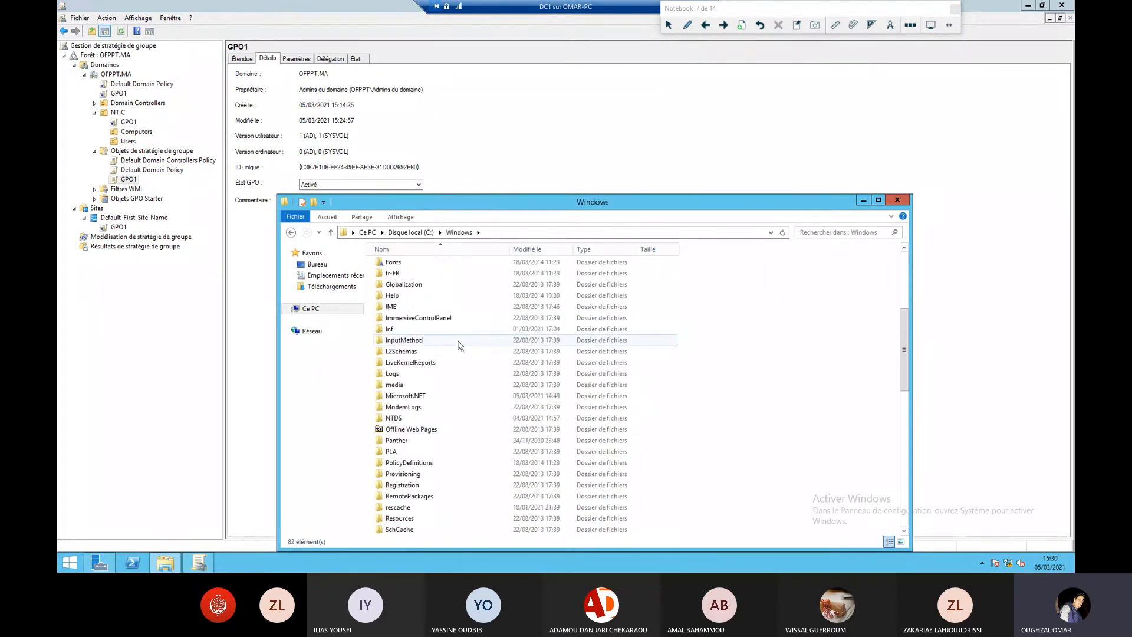
pyautogui.scroll(-4, 460, 348)
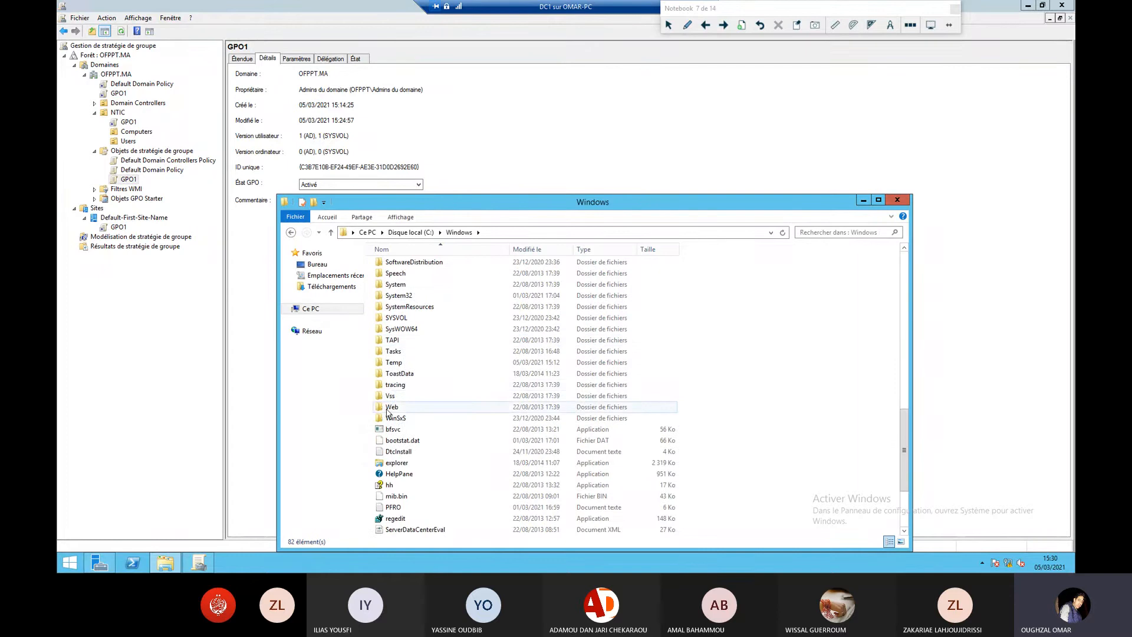
pyautogui.doubleClick(414, 317)
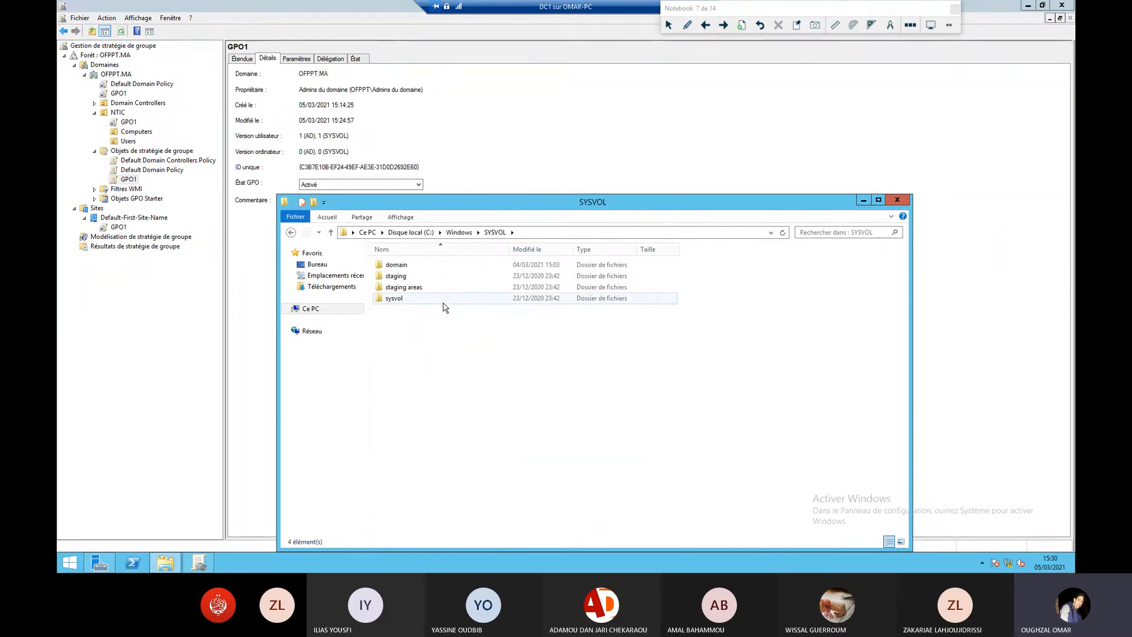
pyautogui.doubleClick(407, 267)
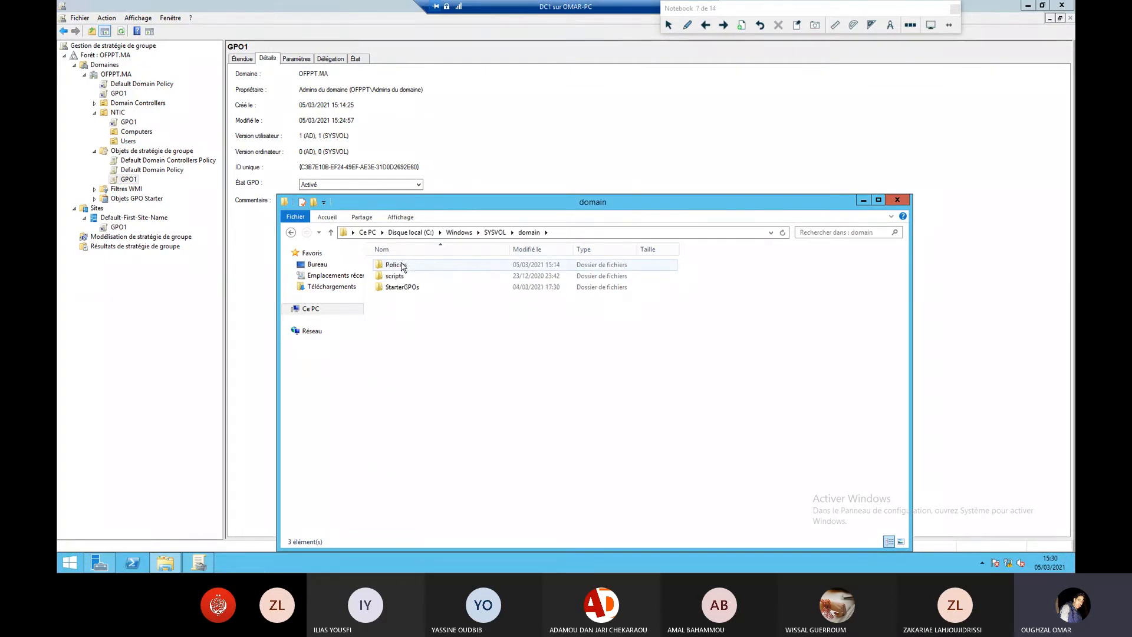
pyautogui.doubleClick(402, 267)
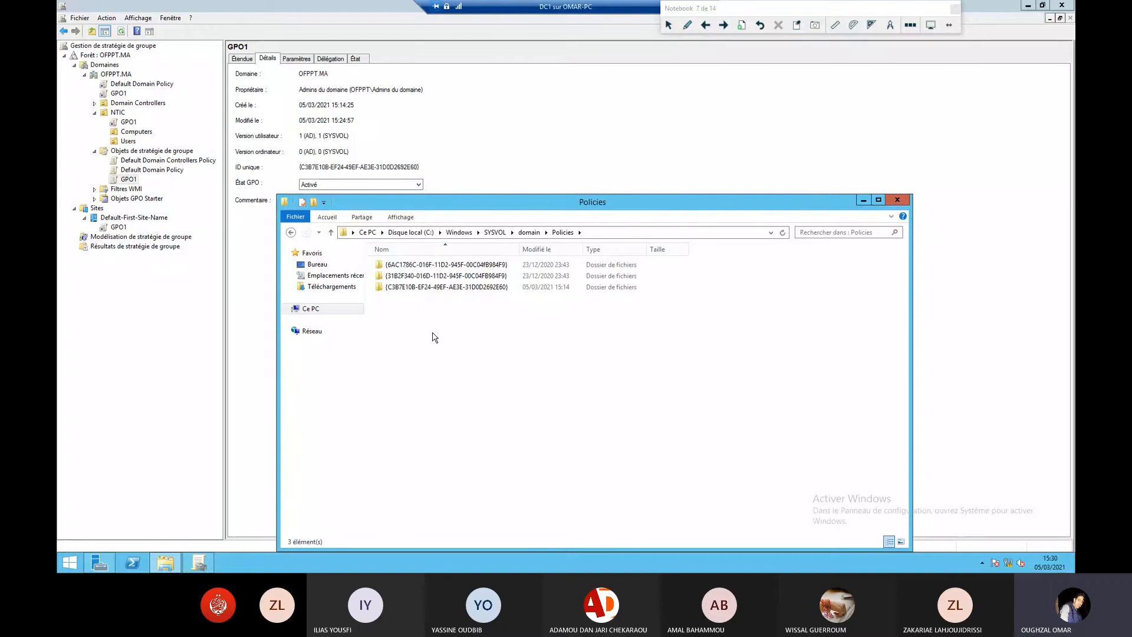
pyautogui.moveTo(340, 209); pyautogui.dragTo(579, 164)
pyautogui.moveTo(517, 311); pyautogui.dragTo(645, 297)
pyautogui.moveTo(782, 155); pyautogui.dragTo(709, 119)
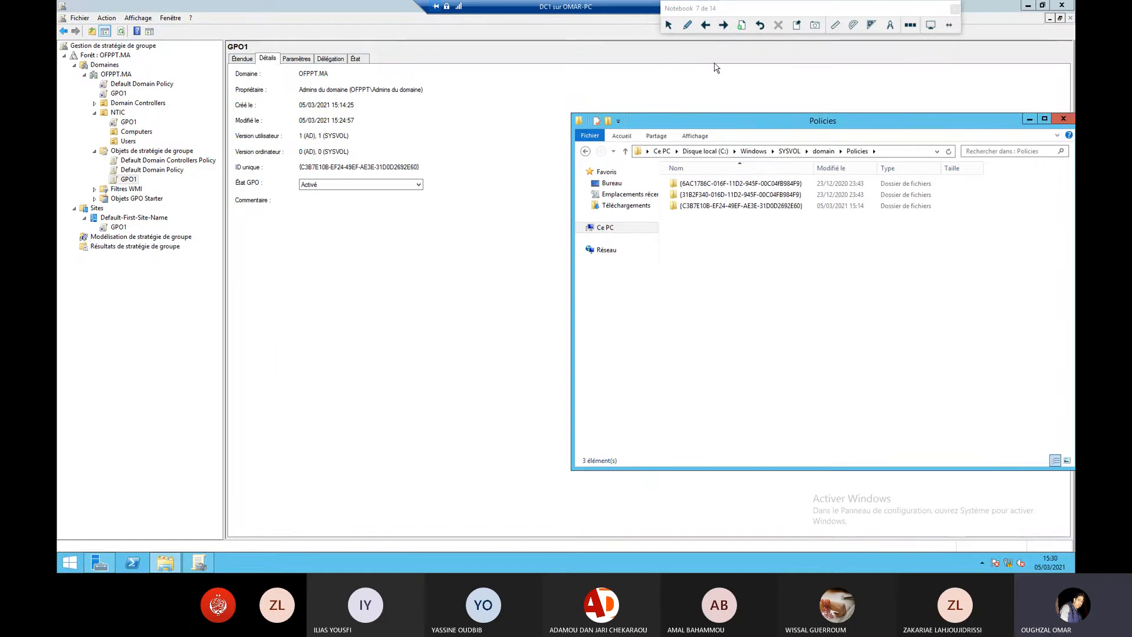
# Circle GPO1's unique ID and its matching Policies folder with a connecting arrow, and clear the ink.
pyautogui.click(688, 25)
pyautogui.moveTo(295, 174)
pyautogui.mouseDown()
pyautogui.moveTo(406, 176)
pyautogui.moveTo(414, 156)
pyautogui.moveTo(292, 158)
pyautogui.moveTo(289, 172)
pyautogui.mouseUp()
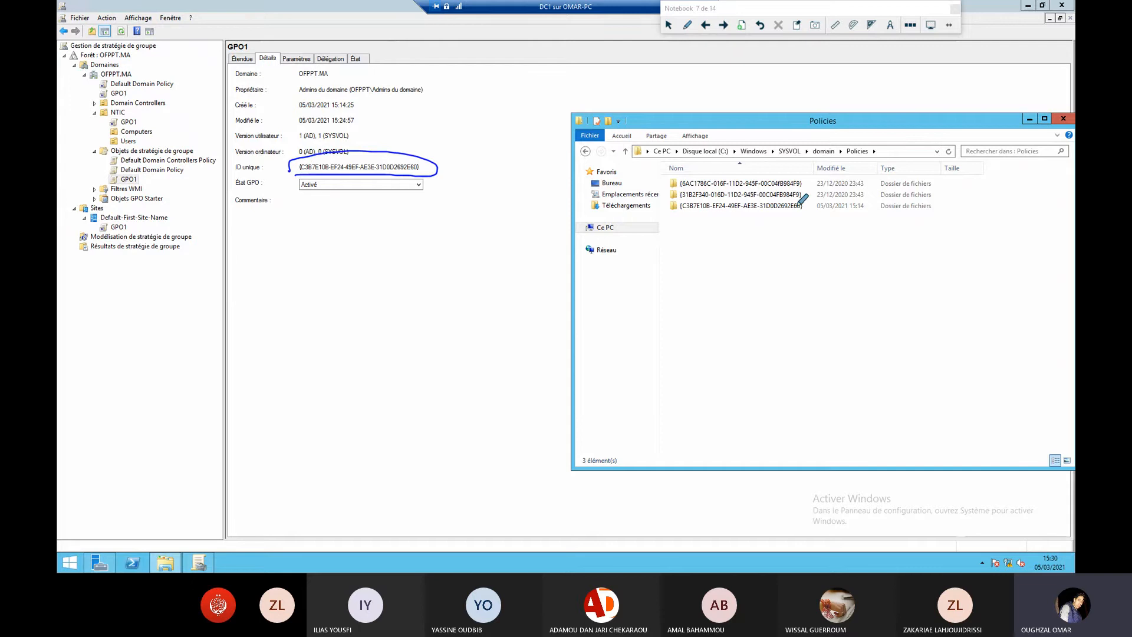
pyautogui.moveTo(809, 200)
pyautogui.mouseDown()
pyautogui.moveTo(687, 201)
pyautogui.moveTo(732, 221)
pyautogui.moveTo(829, 200)
pyautogui.moveTo(532, 218)
pyautogui.moveTo(444, 176)
pyautogui.moveTo(449, 189)
pyautogui.mouseUp()
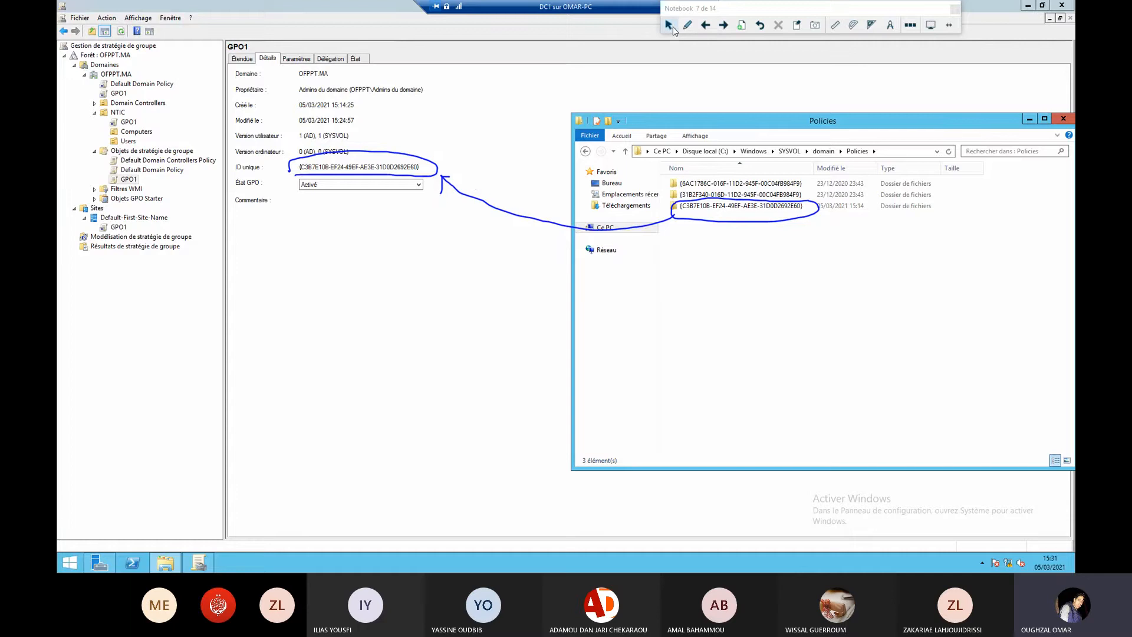
pyautogui.click(797, 26)
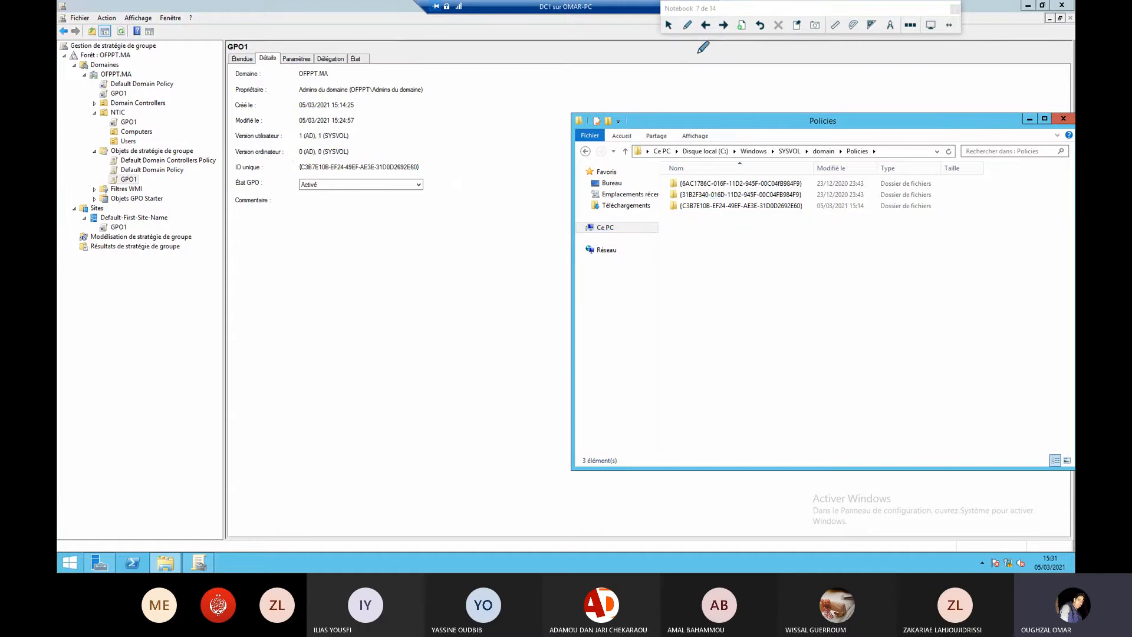
pyautogui.click(668, 24)
# Inspect GPO1's policy folder and its User subfolder, and return to the Policies folder.
pyautogui.doubleClick(755, 206)
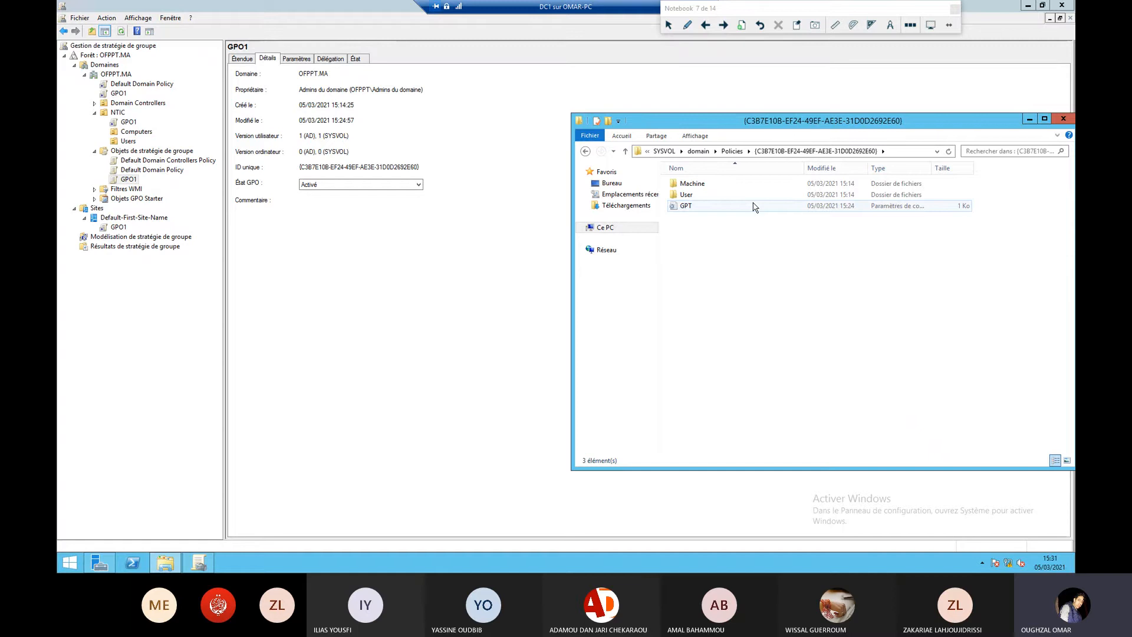
pyautogui.doubleClick(709, 199)
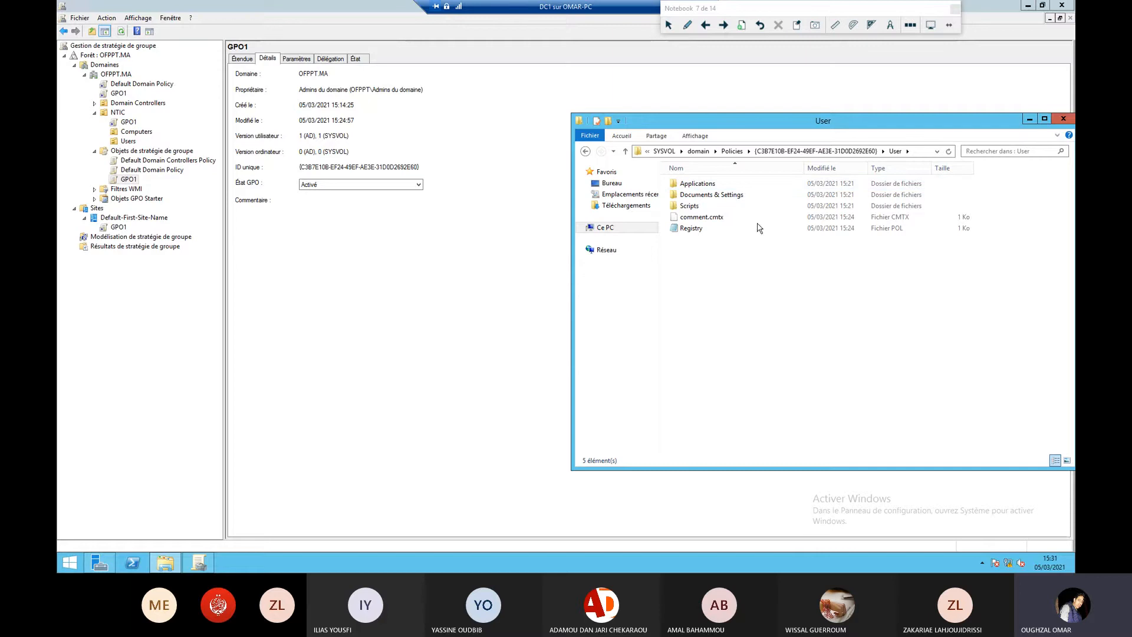
pyautogui.click(820, 151)
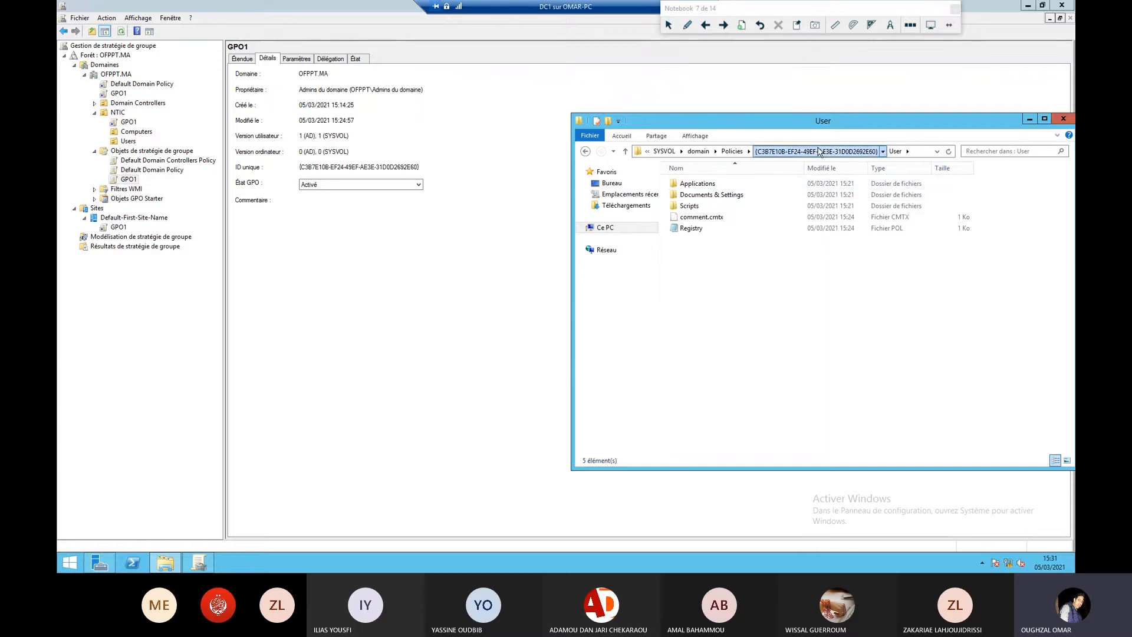
pyautogui.click(734, 153)
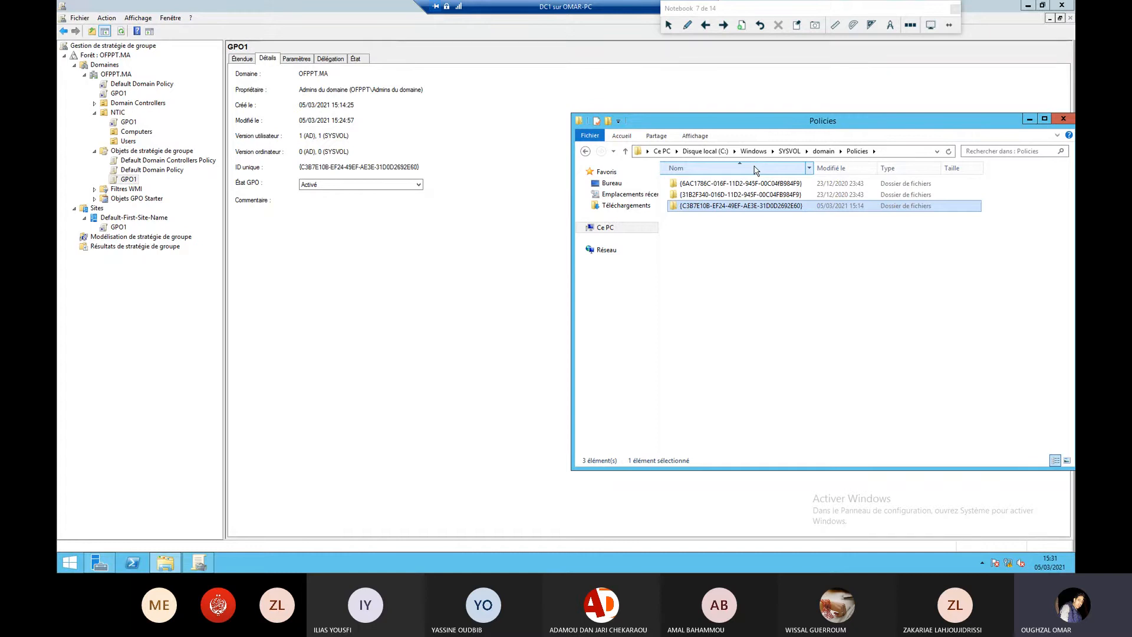
# Revisit the GPO storage slide, advance to the slide on common GPO management tasks and insert a new page after it.
pyautogui.click(709, 25)
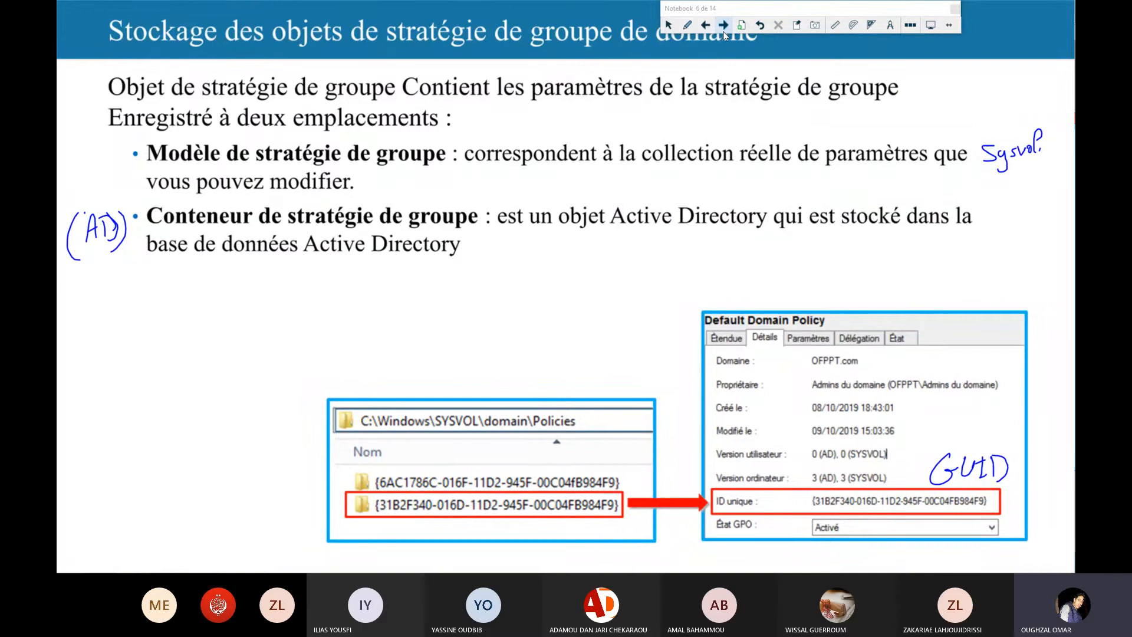
pyautogui.click(723, 31)
pyautogui.click(723, 31)
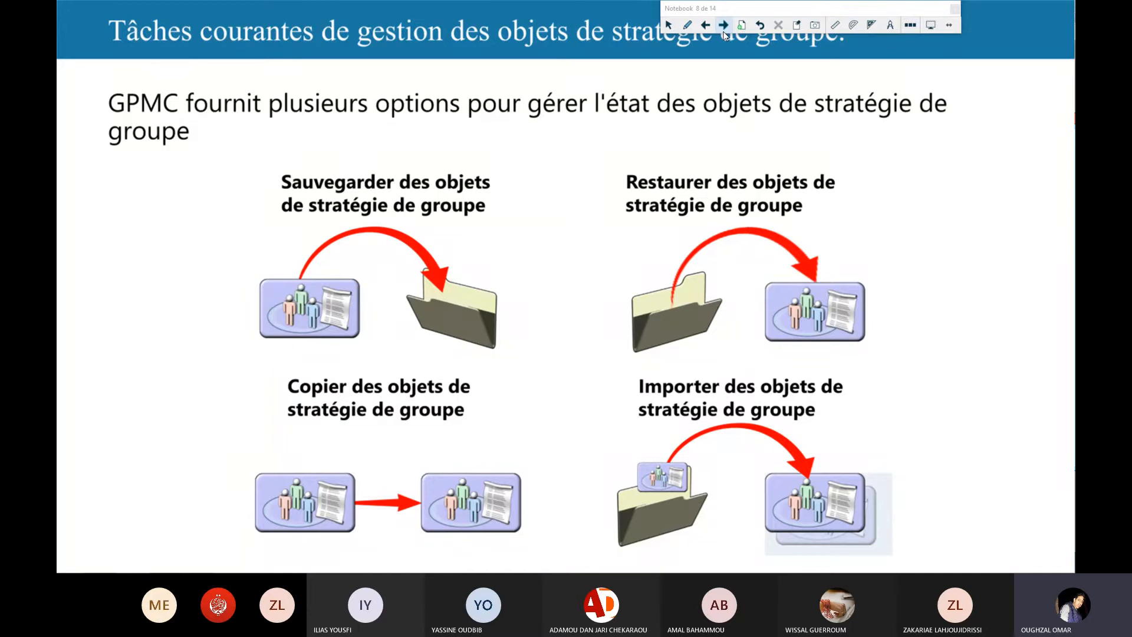
pyautogui.click(743, 25)
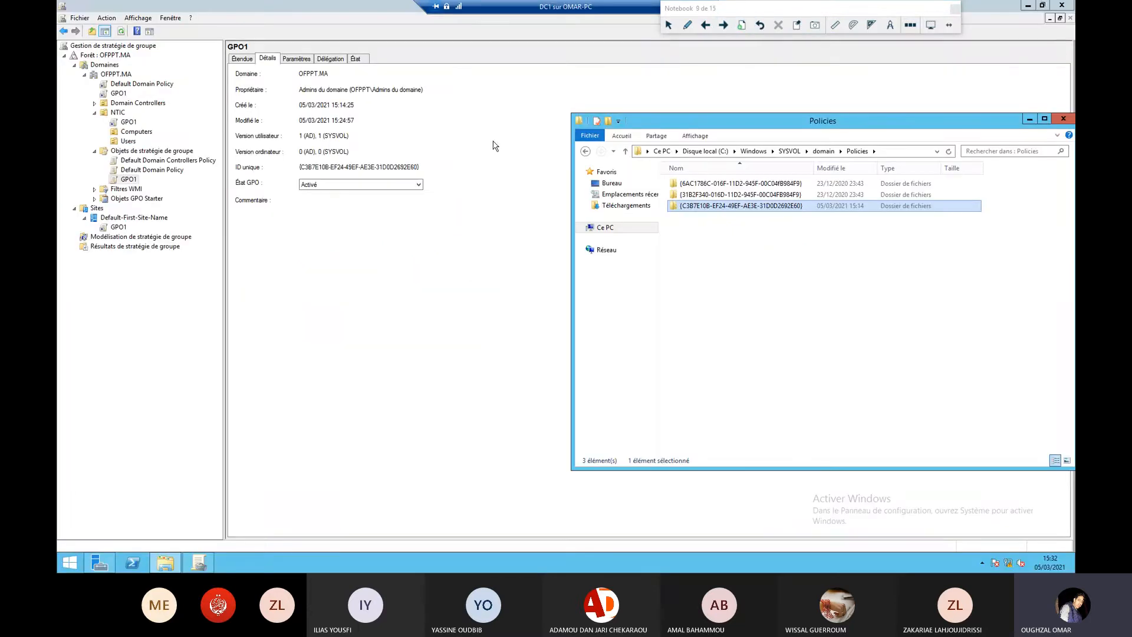
# Back up GPO1 from the domain's group policy objects to C:\Users\Administrateur\Desktop\Backup.
pyautogui.click(130, 152)
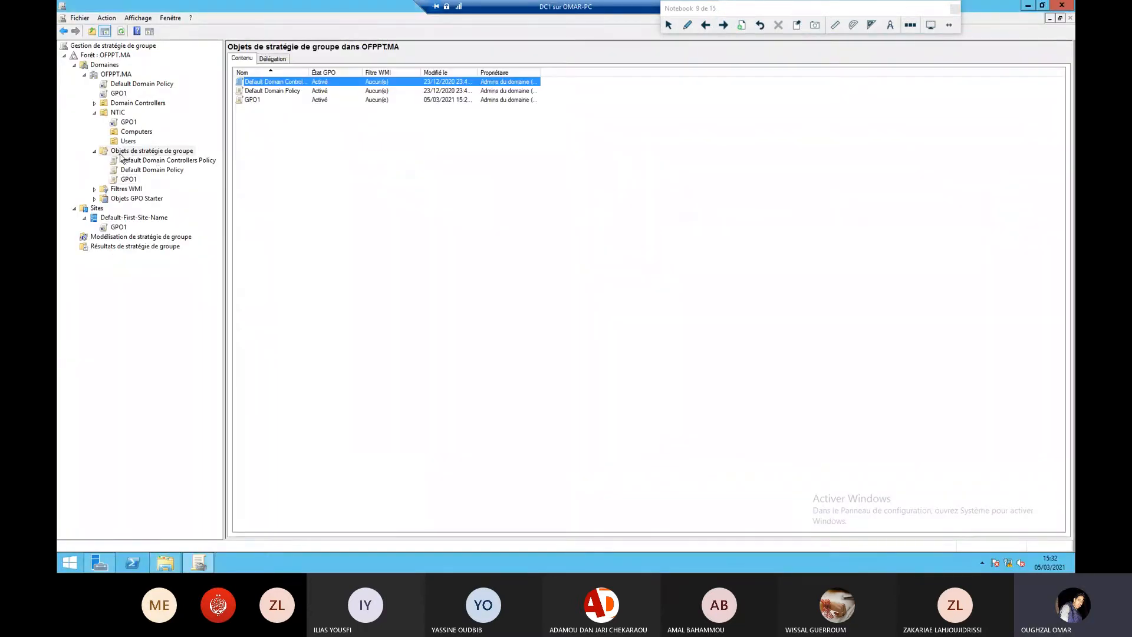
pyautogui.rightClick(255, 103)
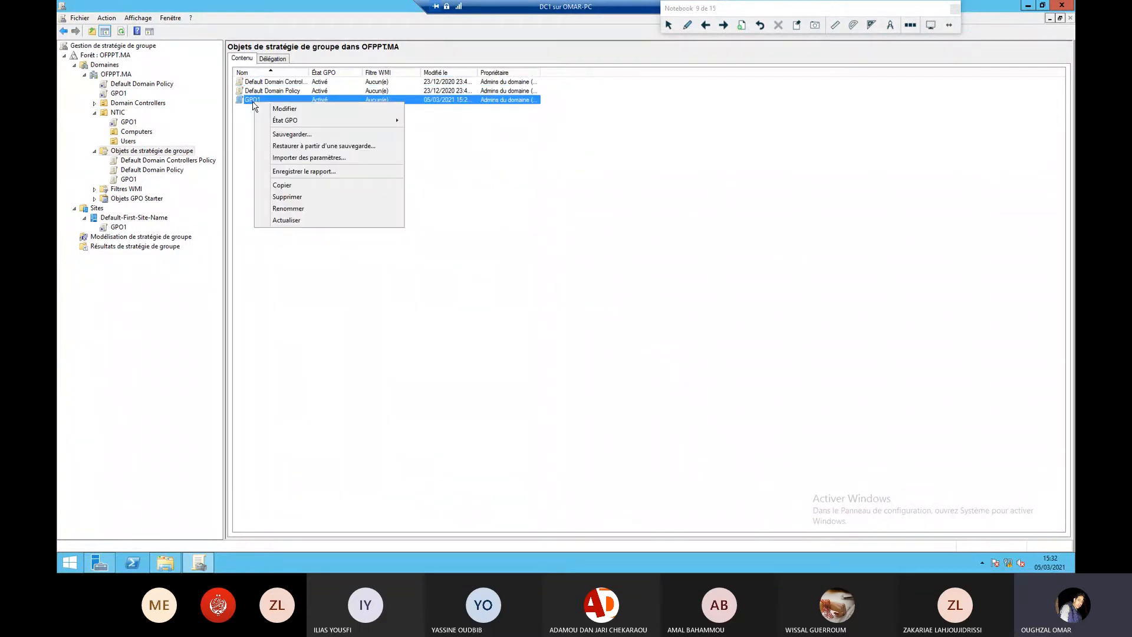
pyautogui.click(288, 135)
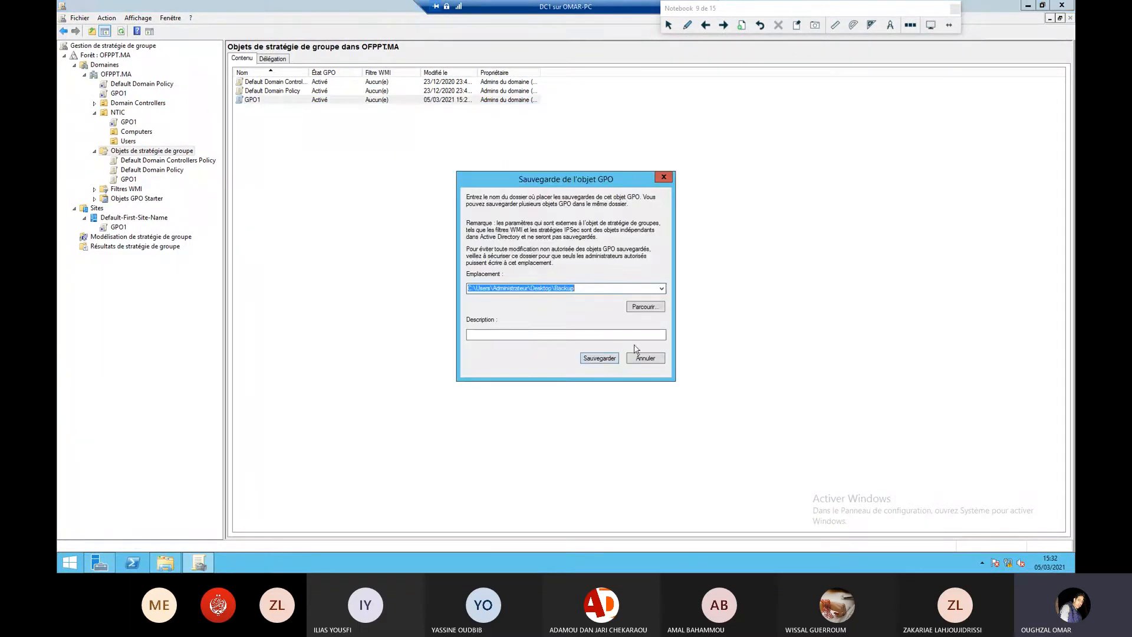
pyautogui.click(597, 358)
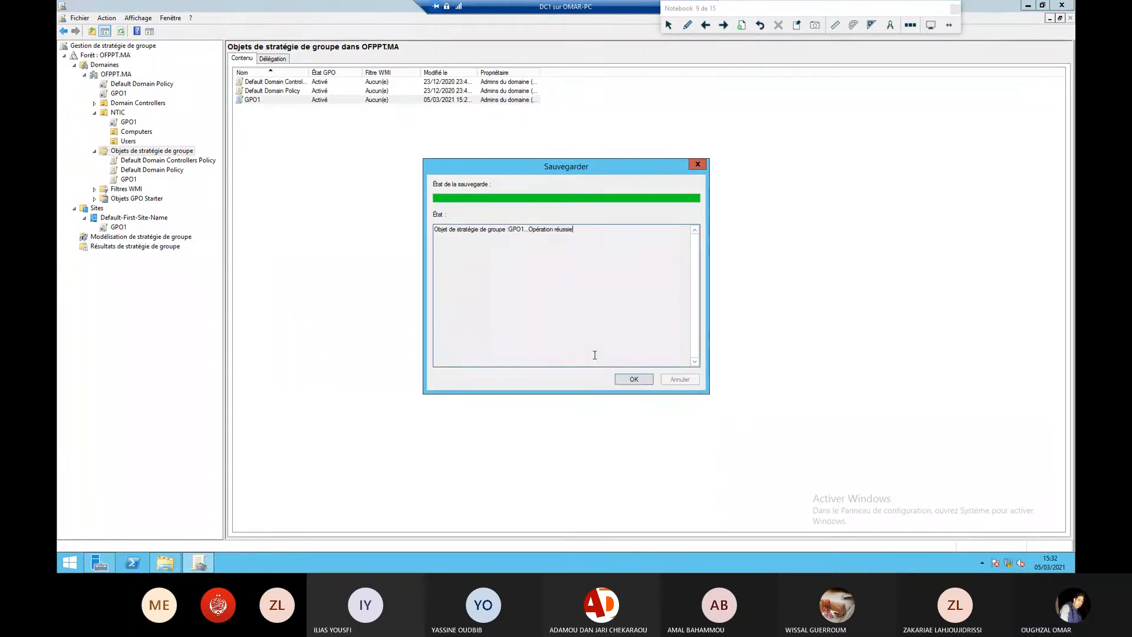
pyautogui.click(632, 380)
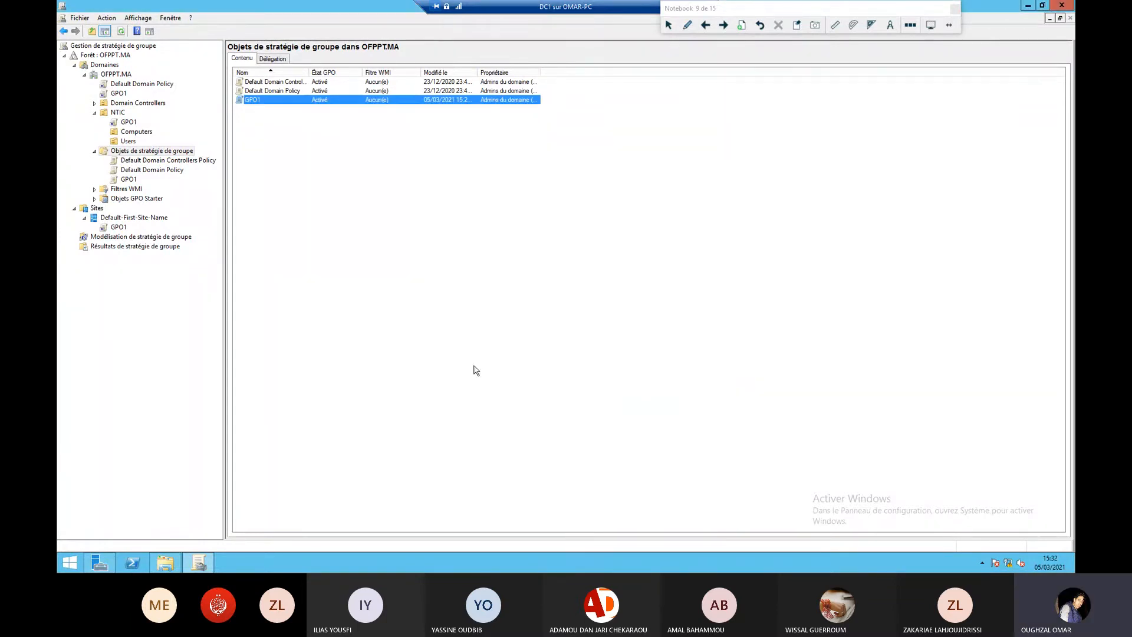
# Delete GPO1 together with its links in the domain, and check the SYSVOL Policies folder.
pyautogui.click(270, 204)
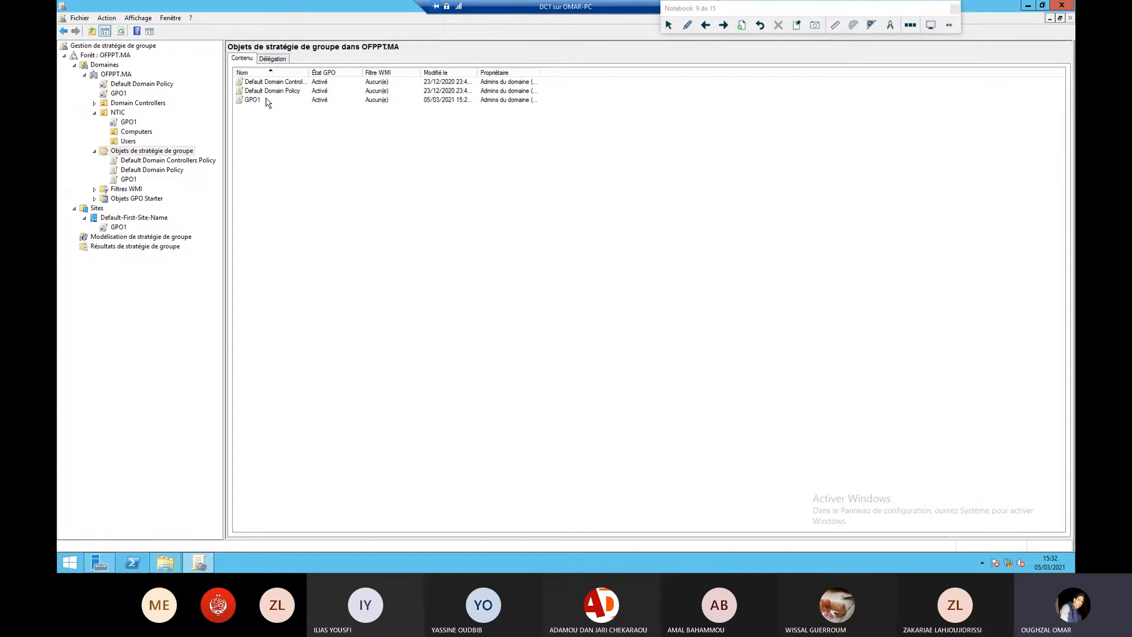
pyautogui.click(267, 101)
pyautogui.press('Delete')
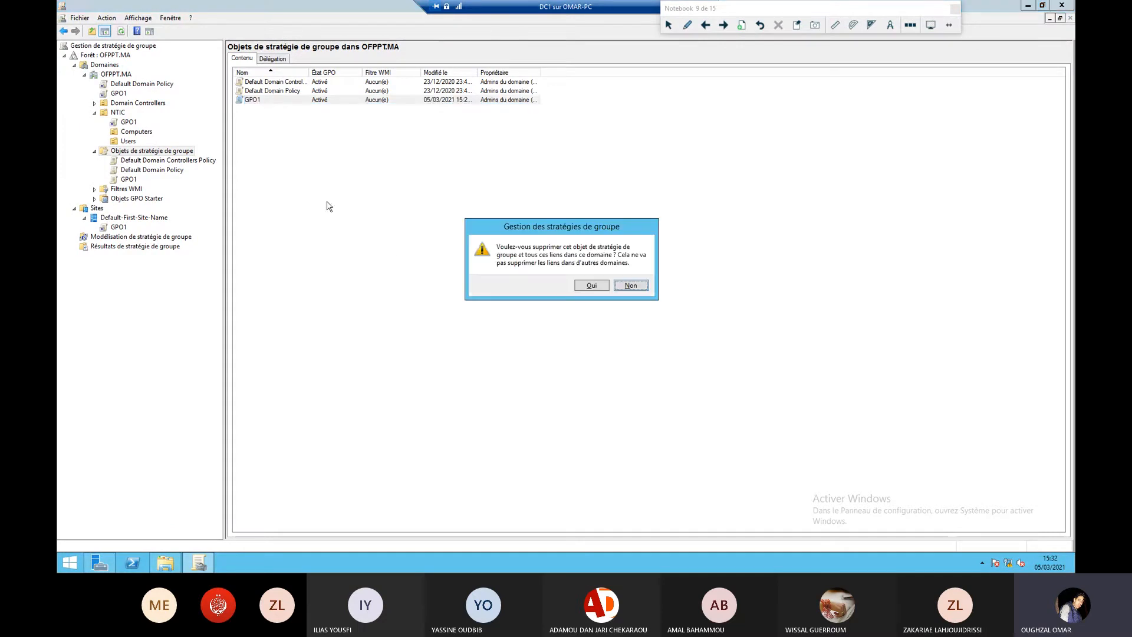
pyautogui.click(578, 288)
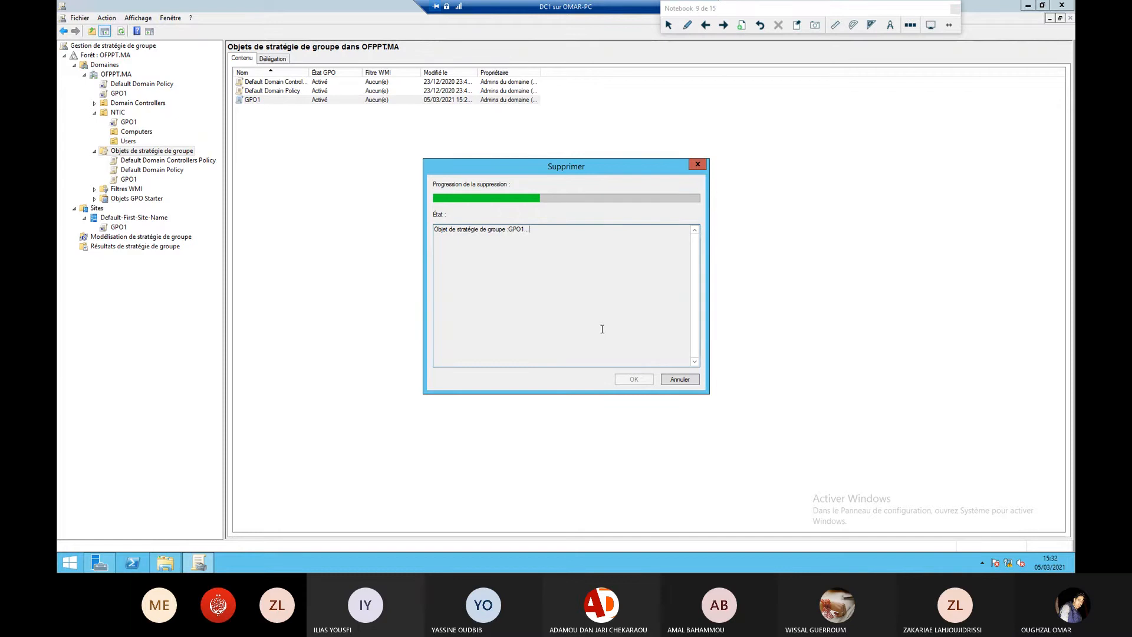
pyautogui.click(166, 562)
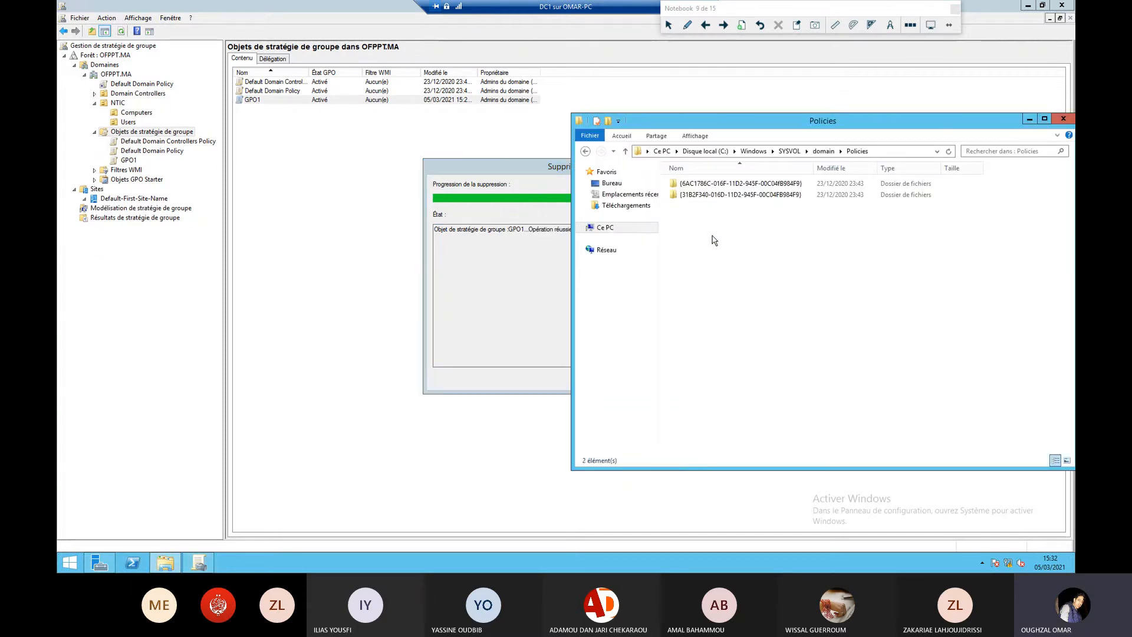
pyautogui.click(486, 316)
pyautogui.click(642, 379)
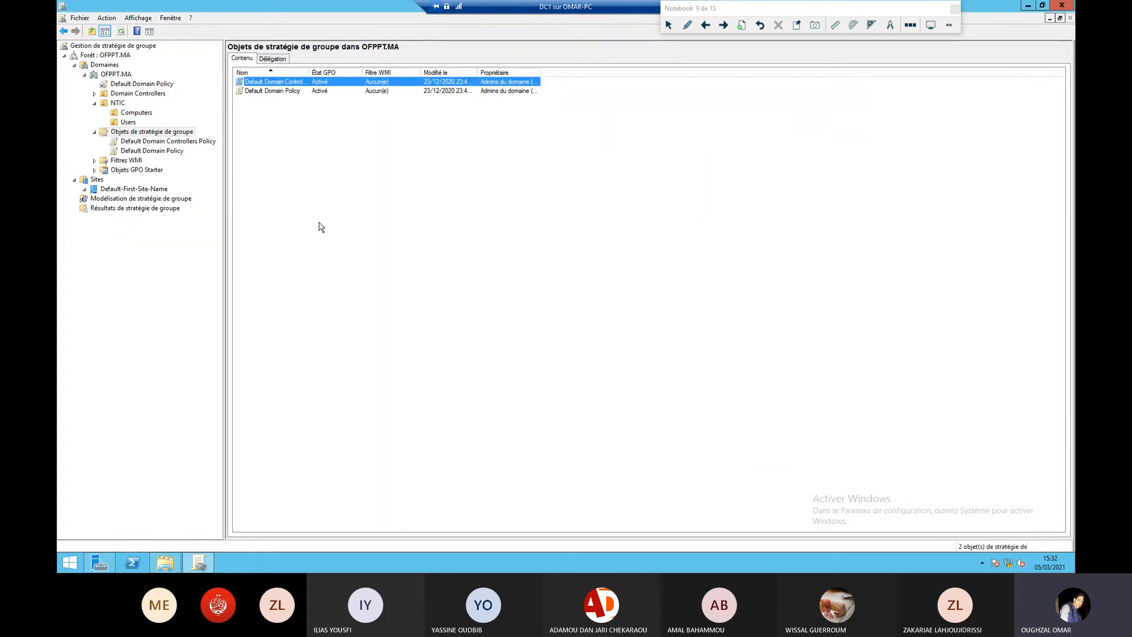
# Open the backup manager for the domain's group policy objects and display the saved settings of the GPO1 backup.
pyautogui.rightClick(309, 144)
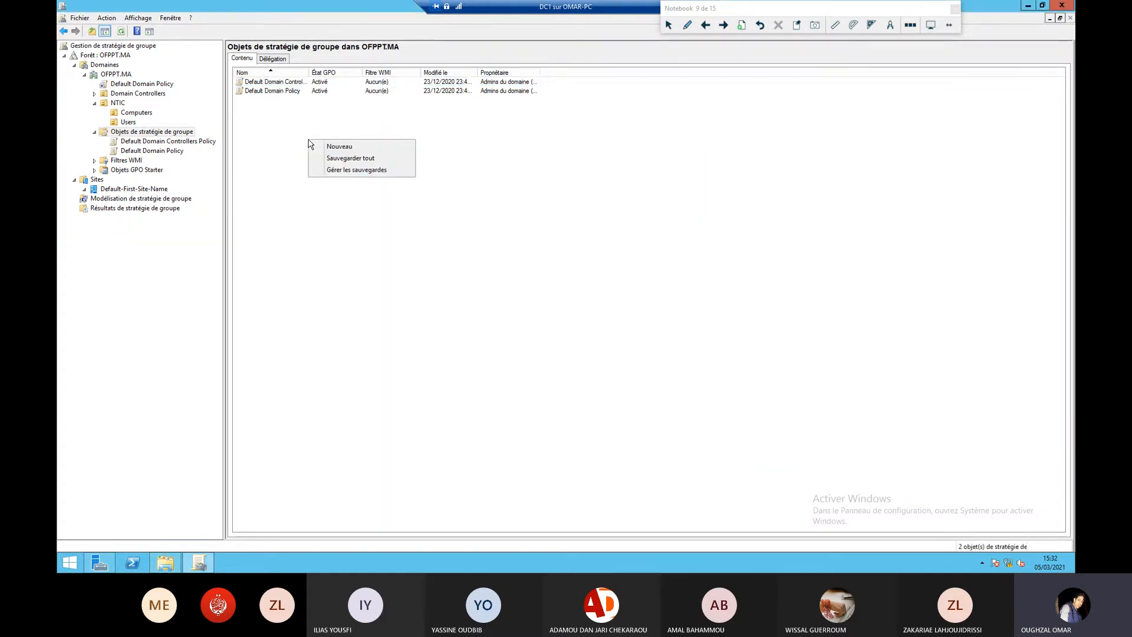
pyautogui.click(368, 170)
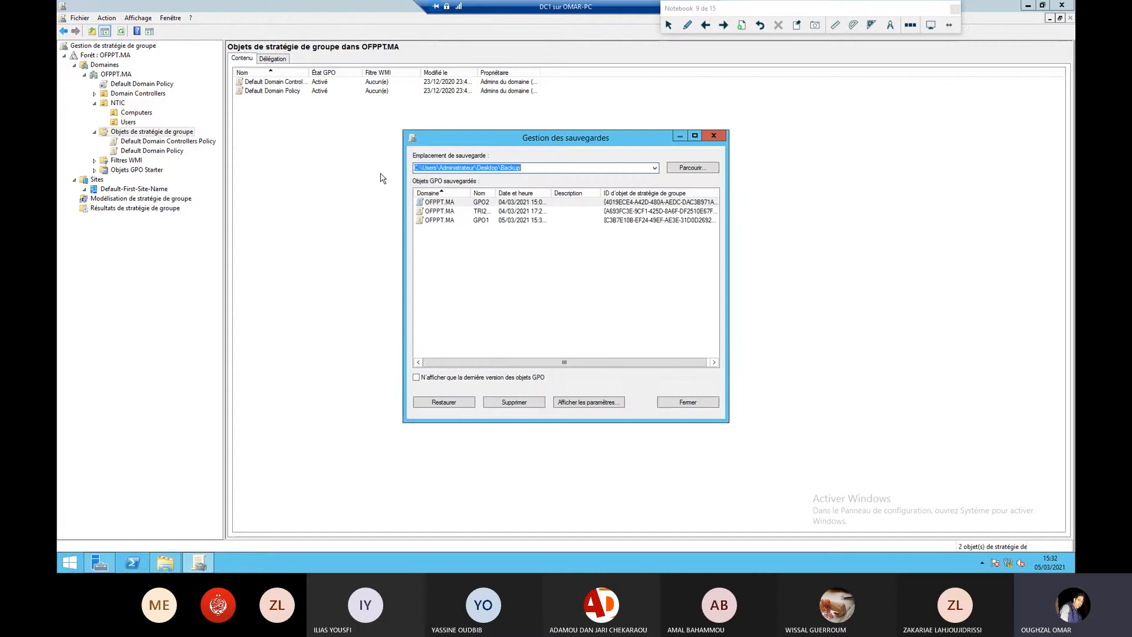
pyautogui.doubleClick(498, 193)
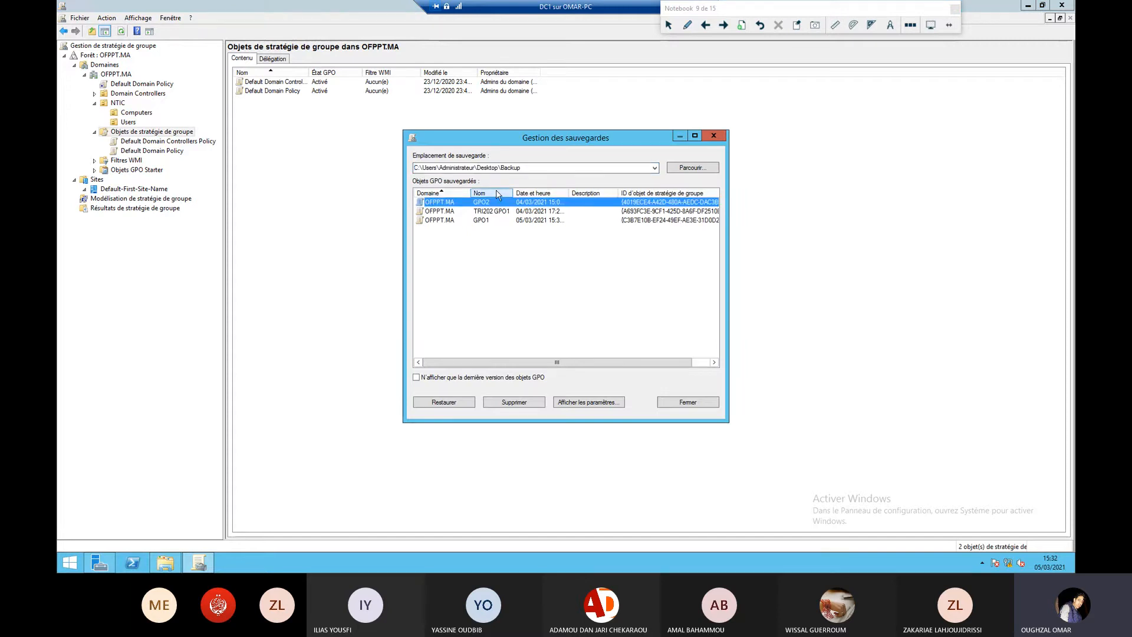
pyautogui.click(482, 225)
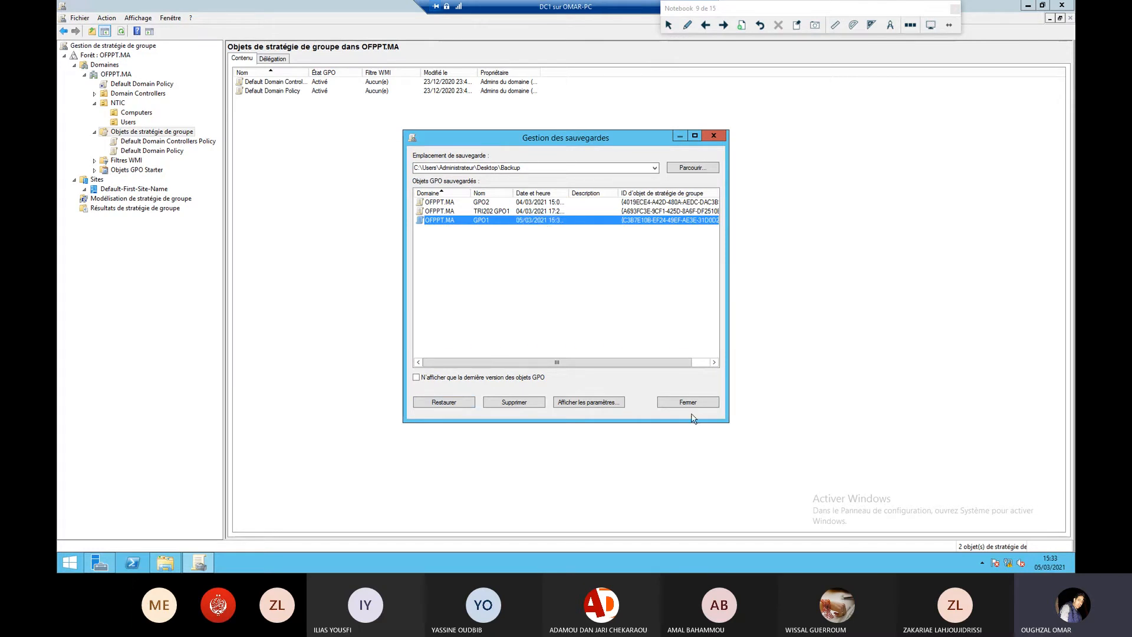
pyautogui.click(572, 403)
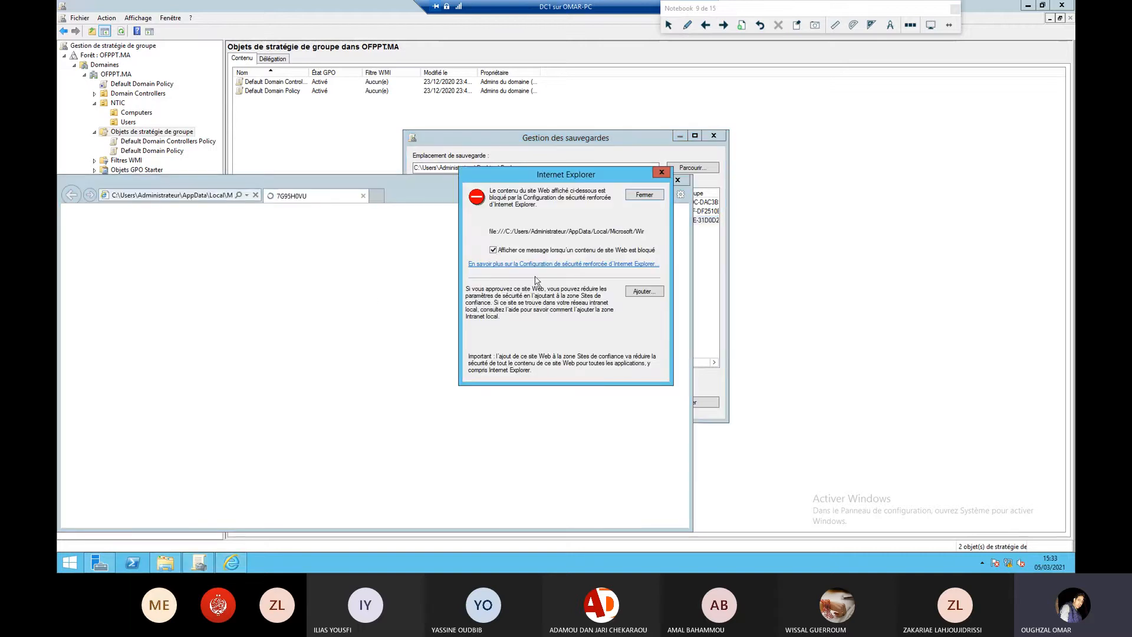
# Try to add the blocked settings report page to the trusted sites zone.
pyautogui.click(652, 298)
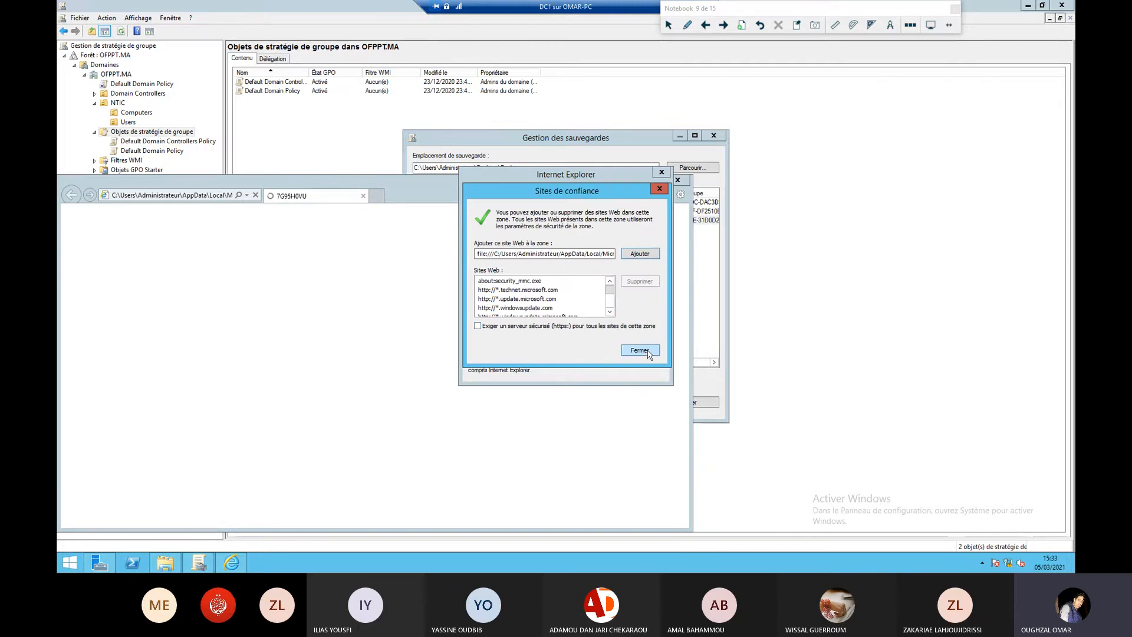
pyautogui.click(640, 254)
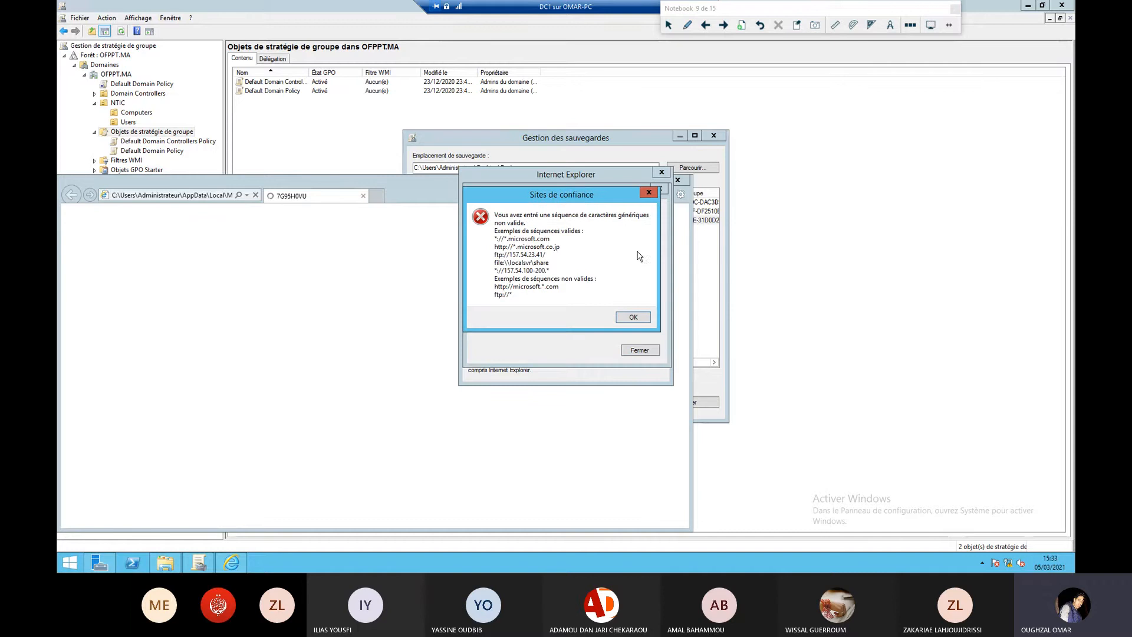
pyautogui.click(635, 319)
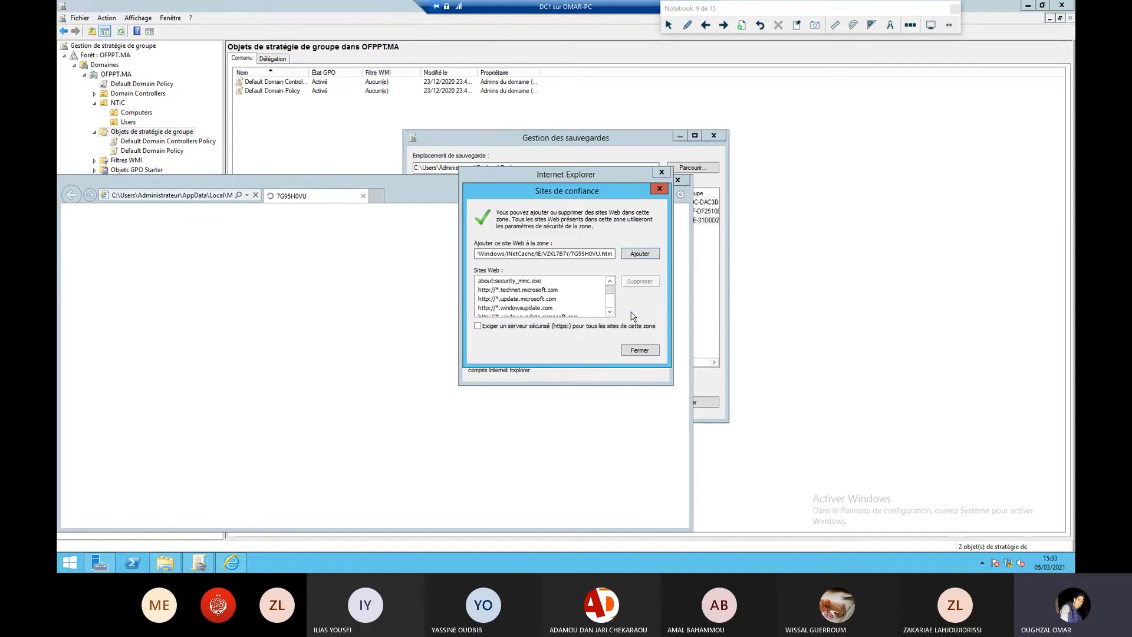
pyautogui.click(640, 350)
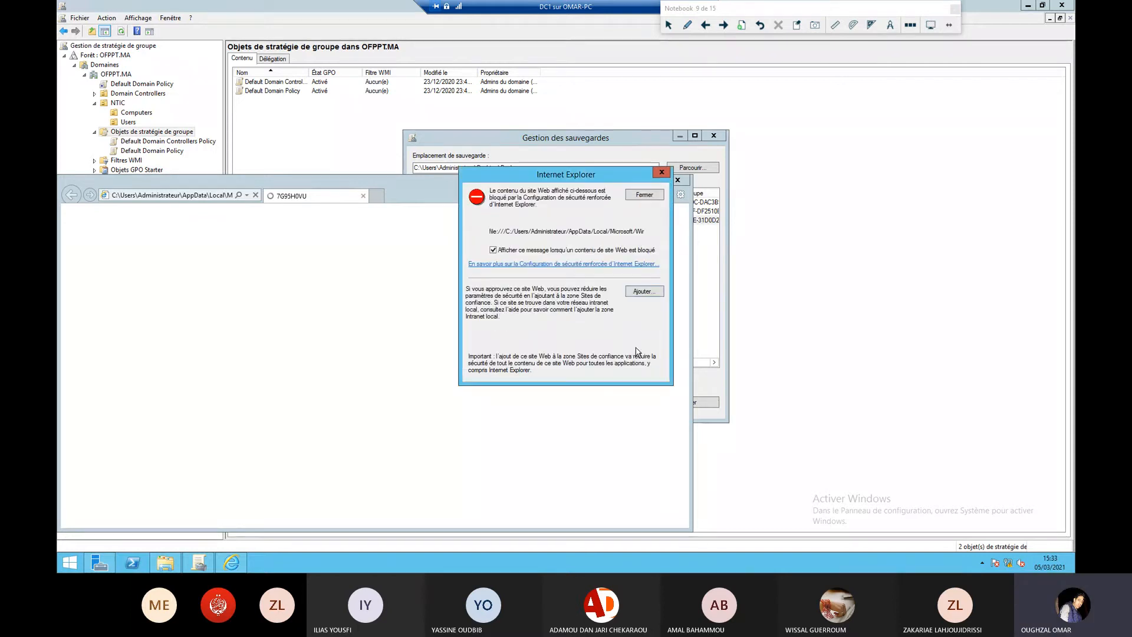
# Dismiss the blocked-content warning, review the GPO1 backup report down to its desktop wallpaper settings, and close the report.
pyautogui.click(645, 194)
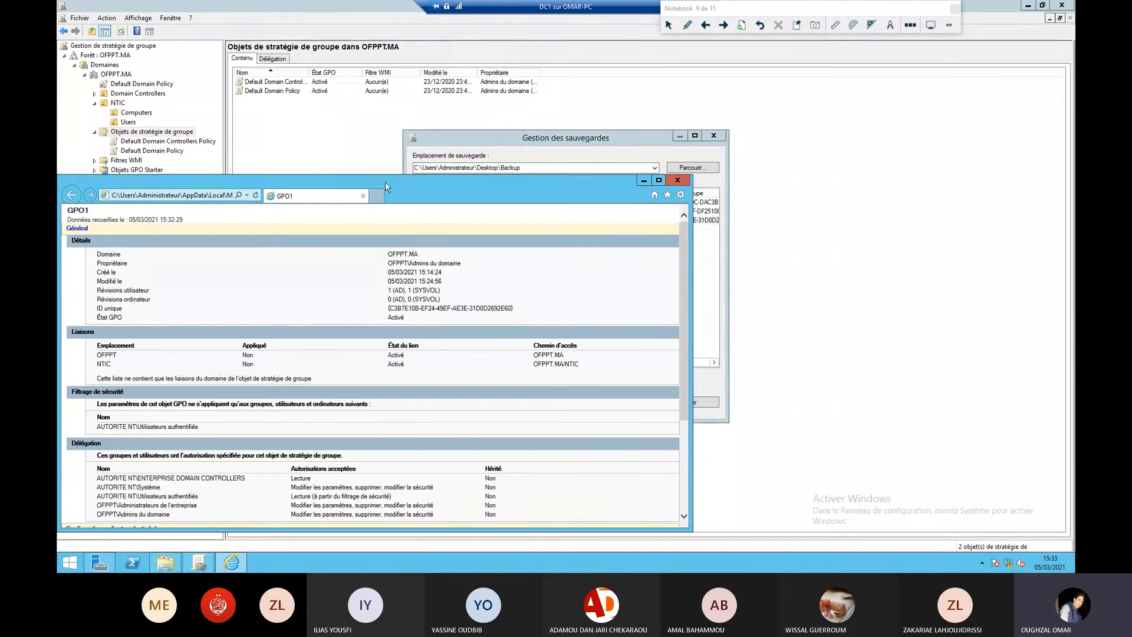
pyautogui.moveTo(386, 188); pyautogui.dragTo(558, 101)
pyautogui.scroll(-3, 312, 441)
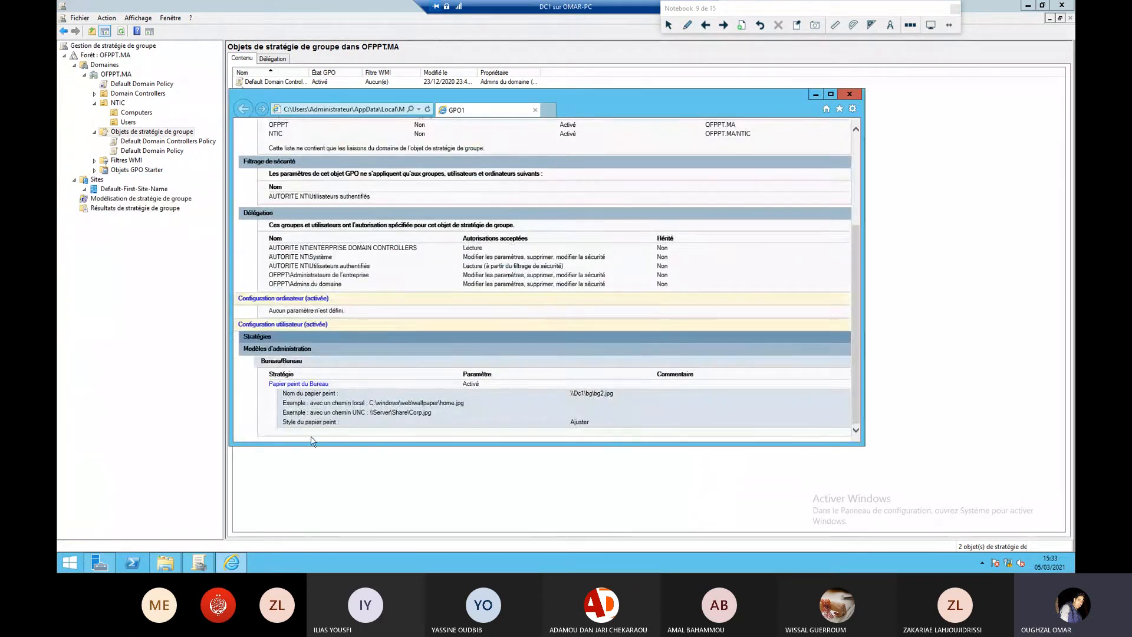
pyautogui.doubleClick(289, 393)
pyautogui.click(850, 94)
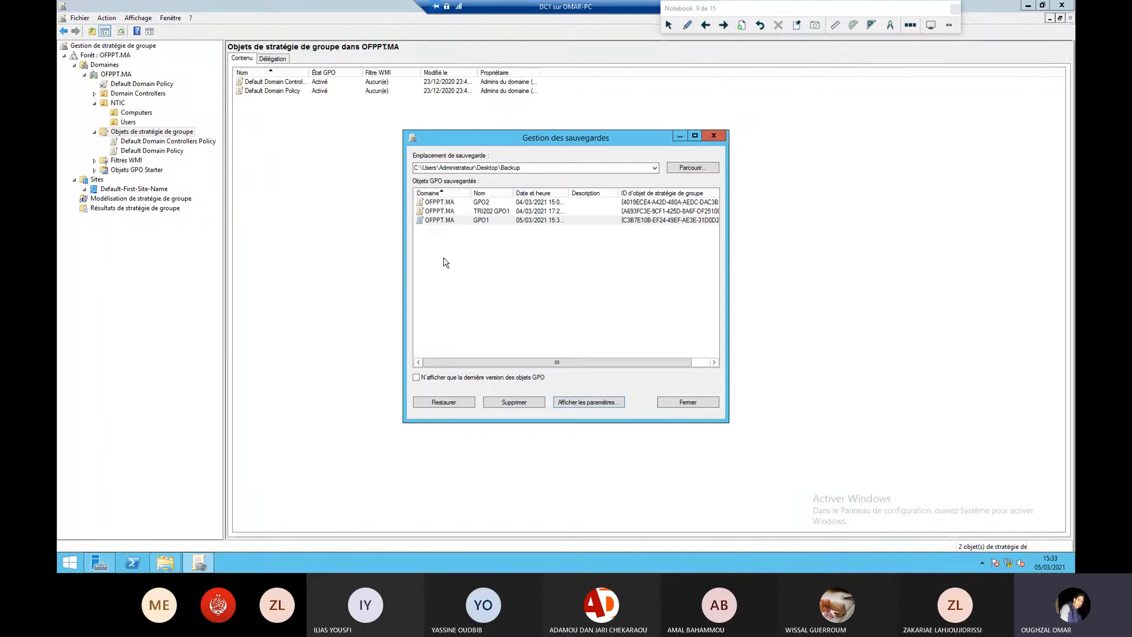
# Restore GPO1 from its backup and close the backup manager.
pyautogui.click(457, 404)
pyautogui.press('Return')
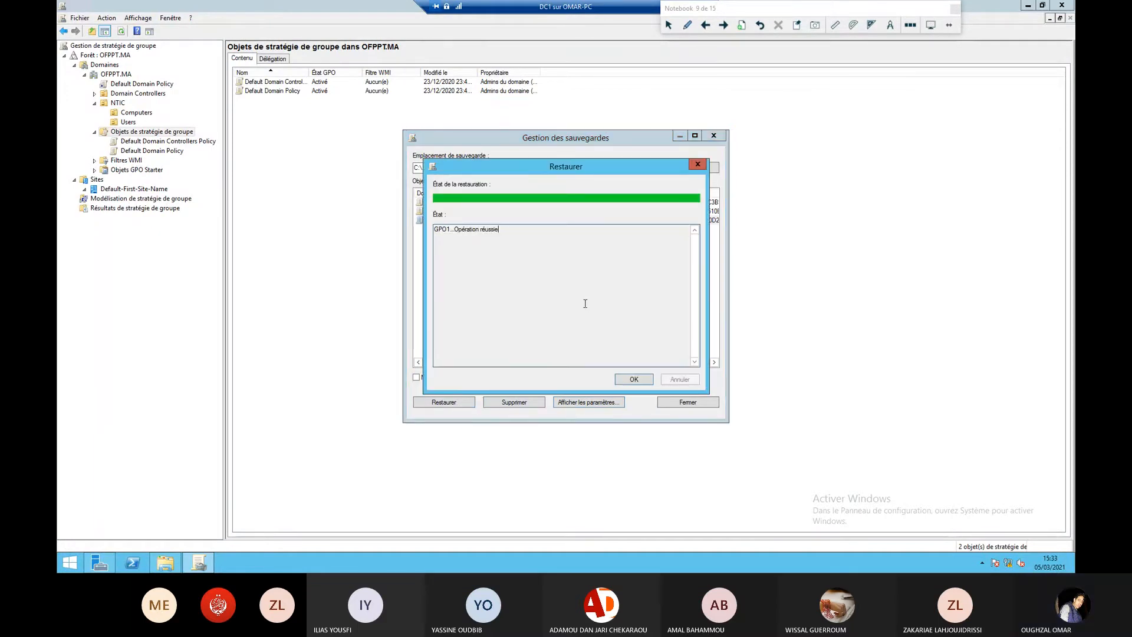
pyautogui.click(637, 380)
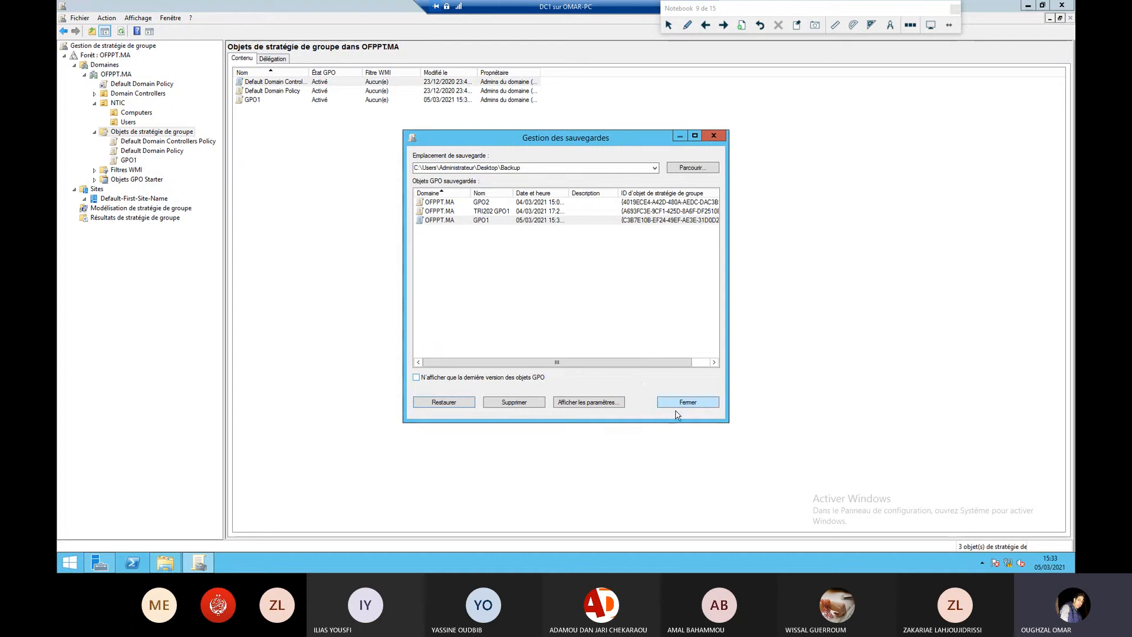
pyautogui.click(695, 404)
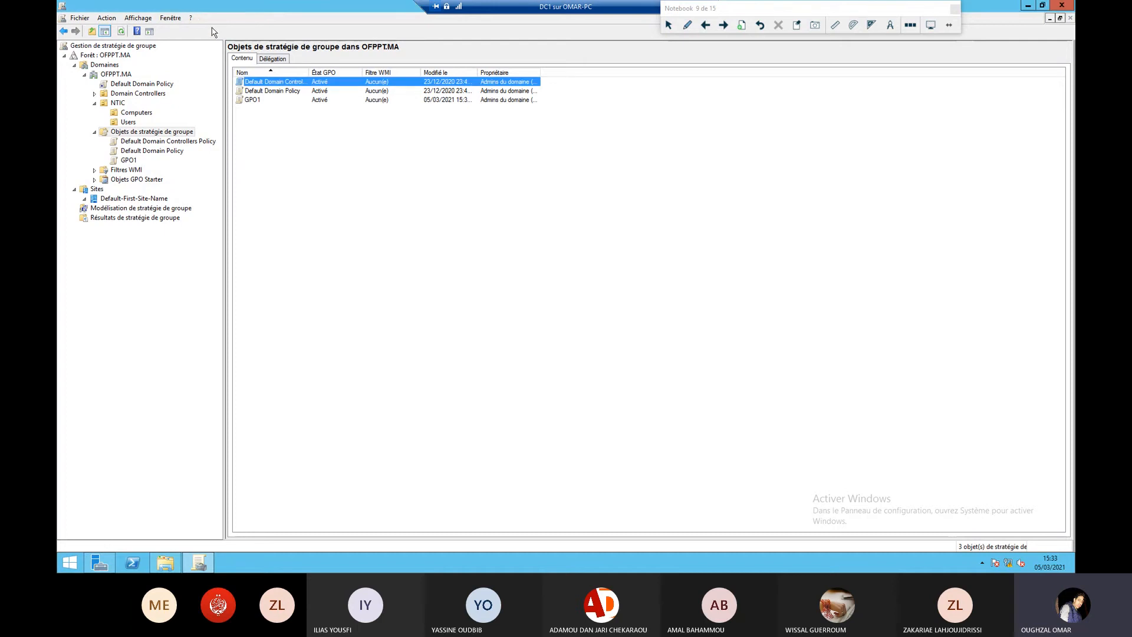
# Copy GPO1 and paste it into the domain's group policy objects, using the default permissions for new GPOs.
pyautogui.click(252, 101)
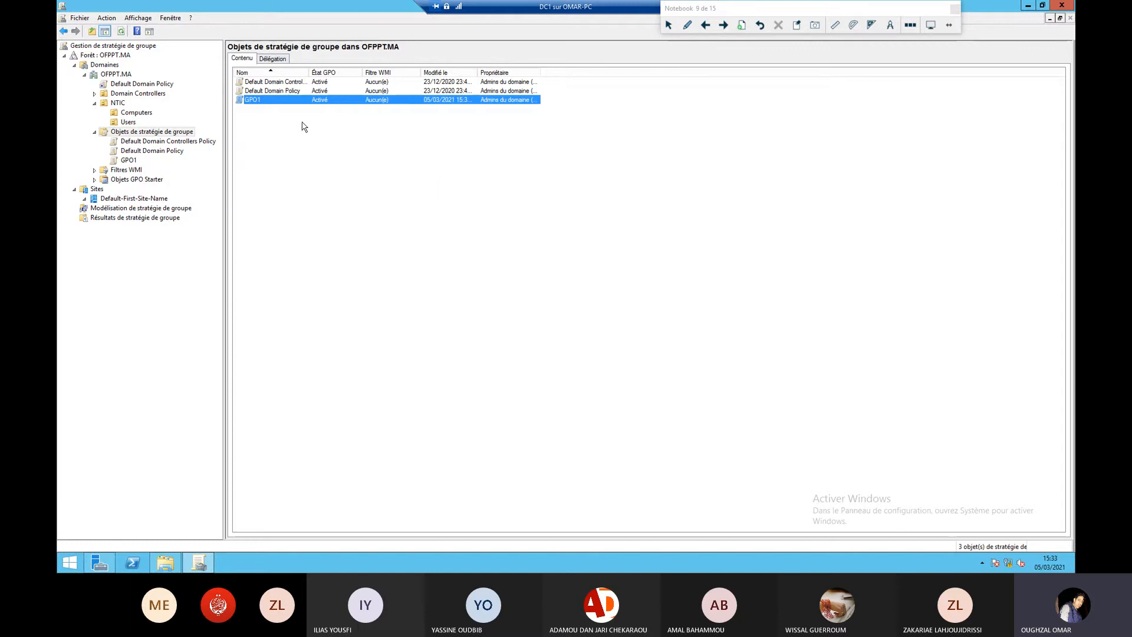
pyautogui.rightClick(251, 102)
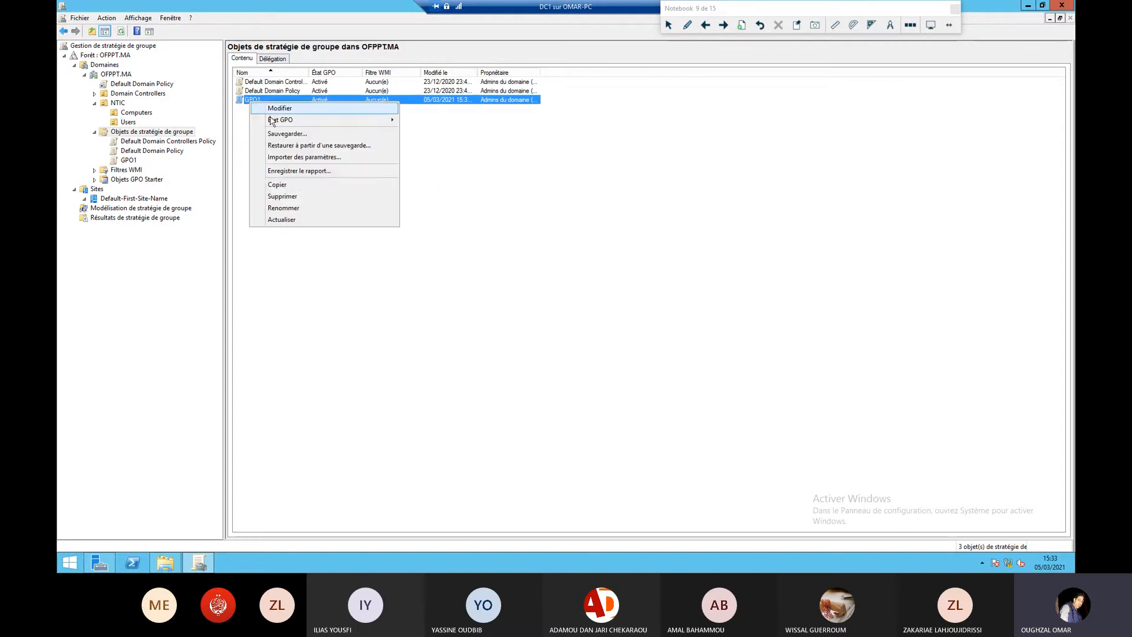
pyautogui.click(298, 185)
pyautogui.rightClick(300, 142)
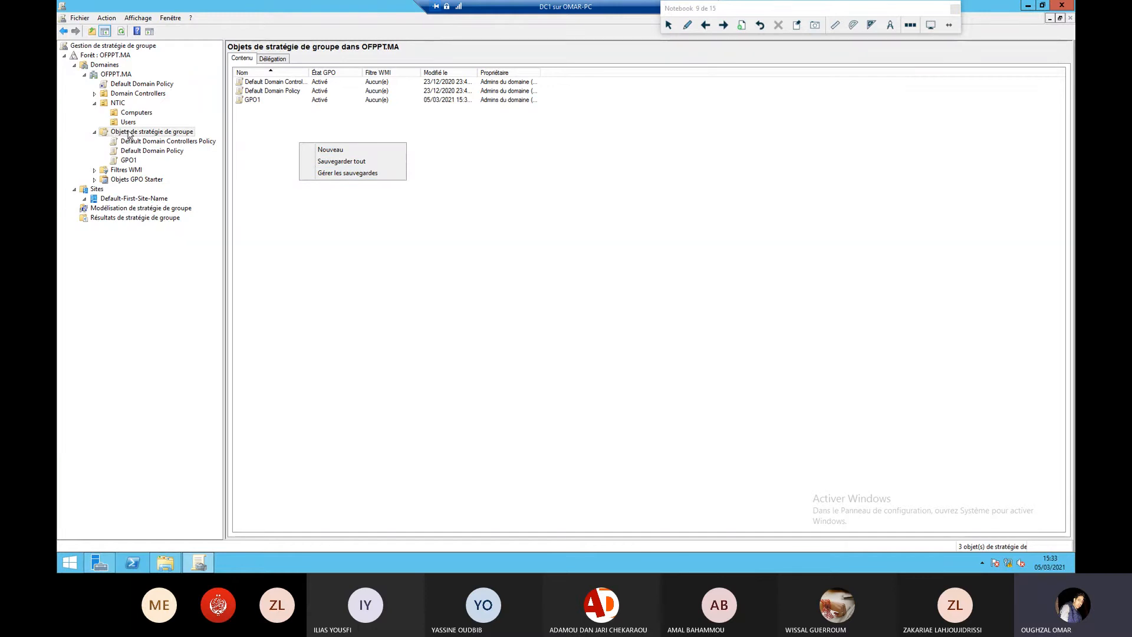
pyautogui.rightClick(157, 135)
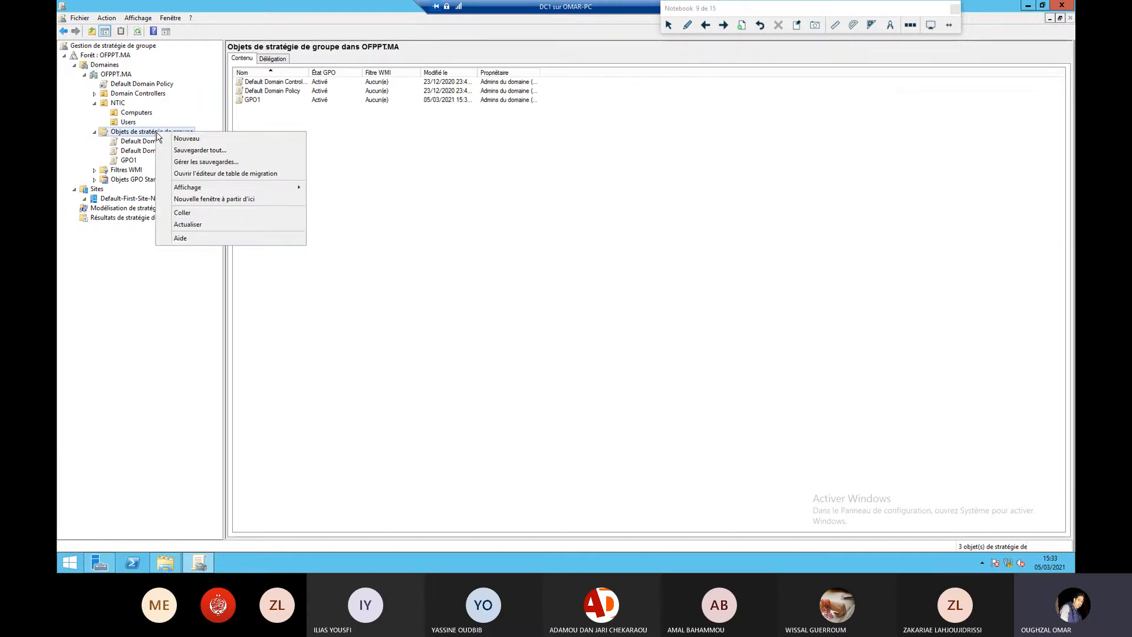
pyautogui.click(283, 212)
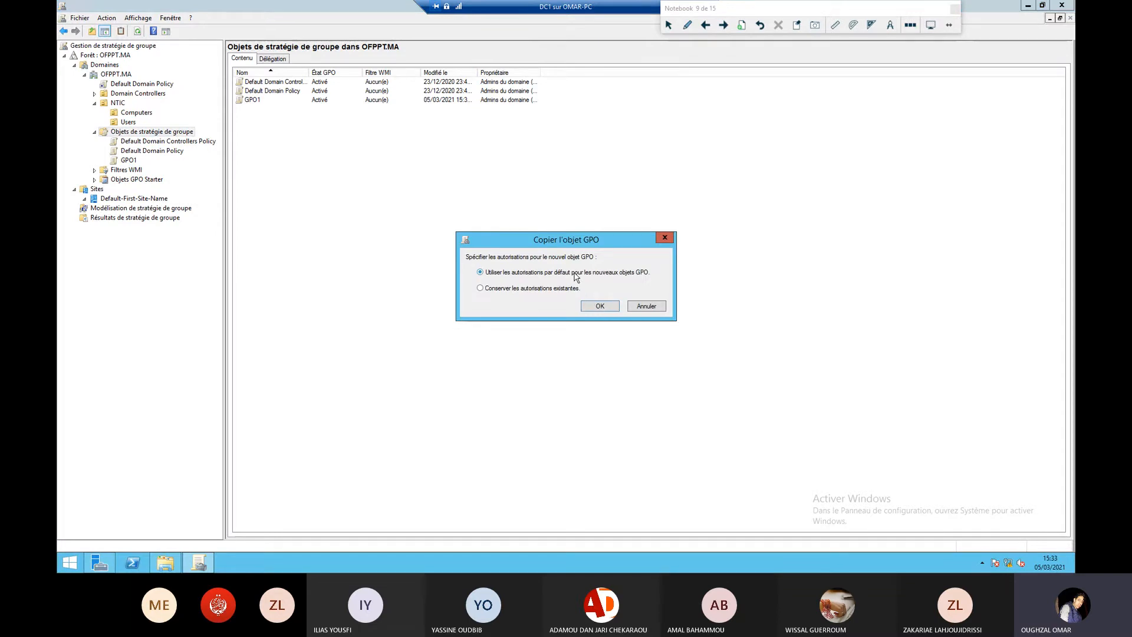
pyautogui.click(595, 305)
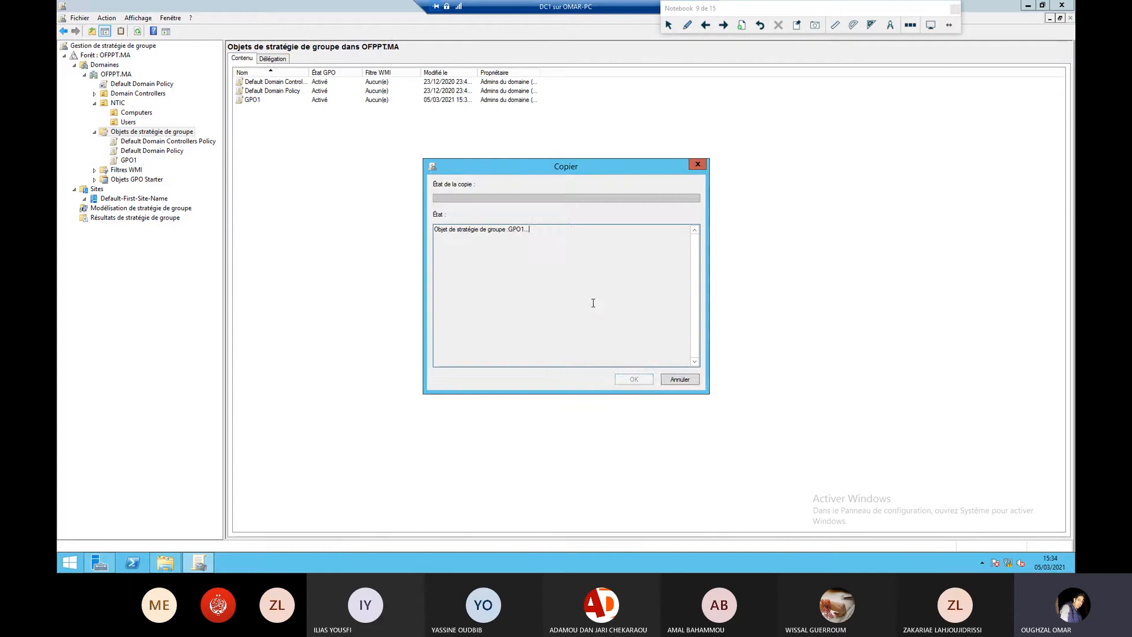
pyautogui.click(633, 380)
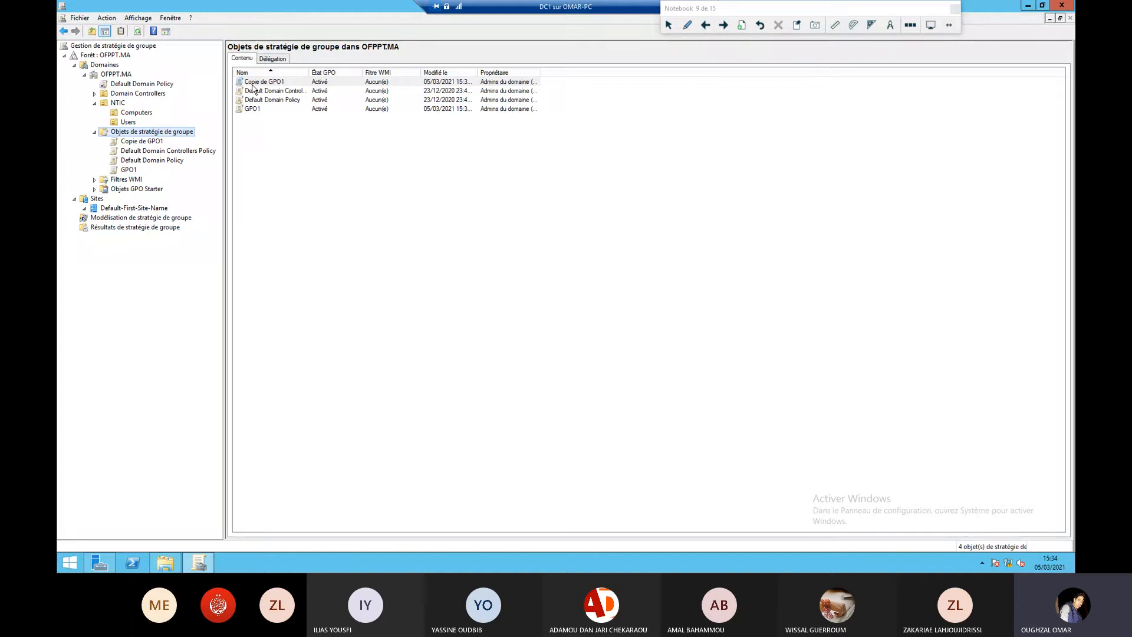
# Rename the copy of GPO1 as GPO2.
pyautogui.click(276, 83)
pyautogui.click(277, 83)
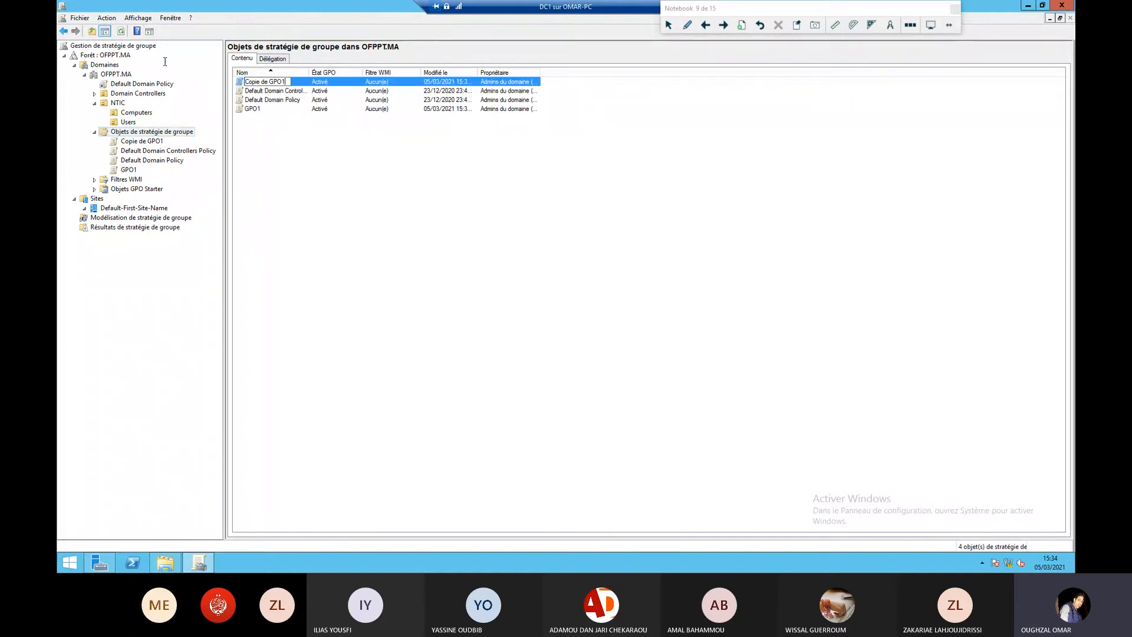
pyautogui.write('GPO2')
pyautogui.press('Return')
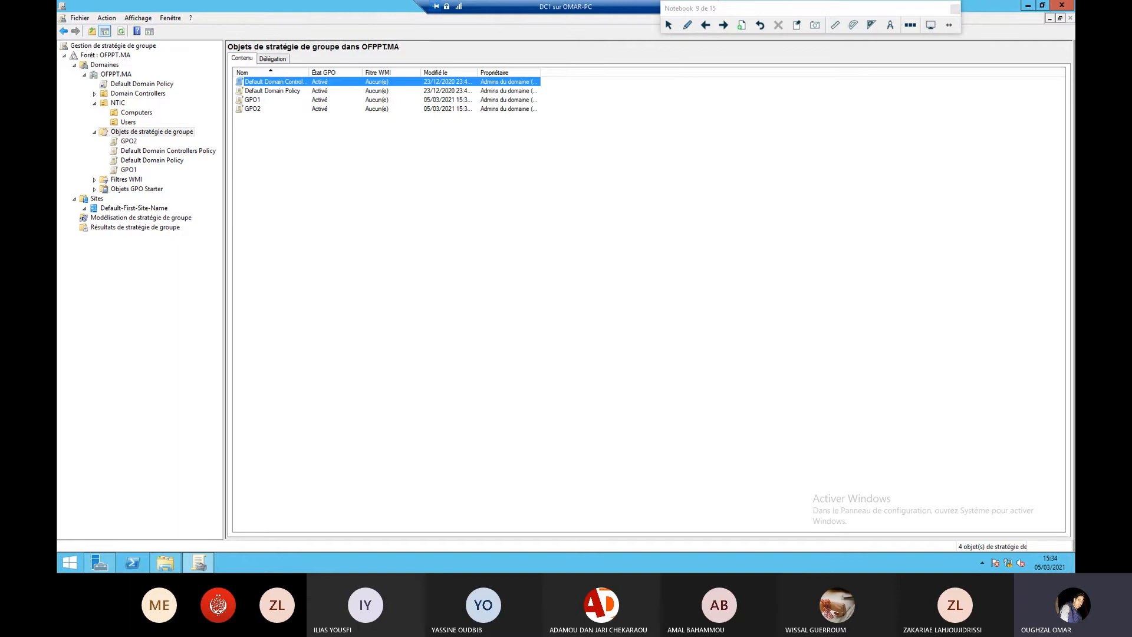
# Create a new group policy object named GPO3 without a source Starter GPO.
pyautogui.rightClick(255, 126)
pyautogui.click(307, 138)
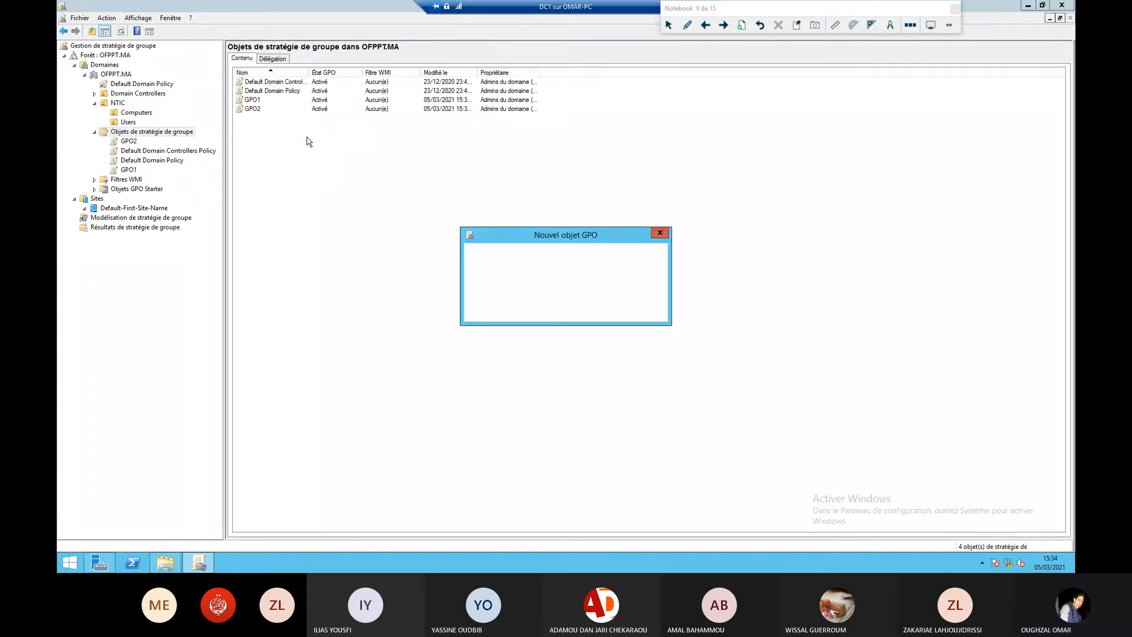
pyautogui.write('GPO3')
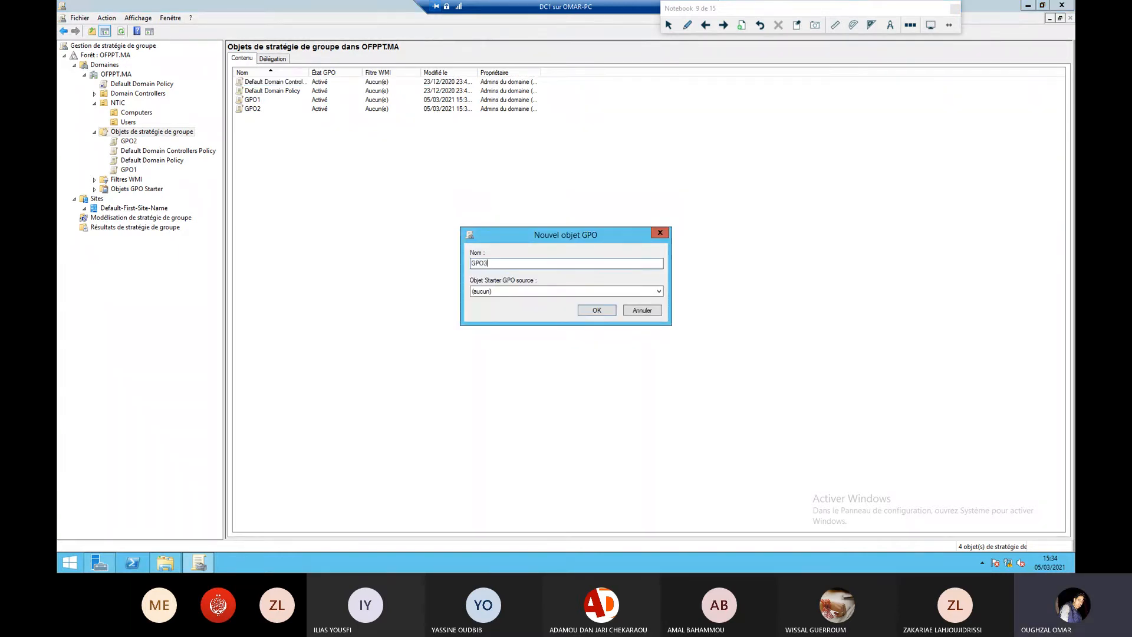
pyautogui.press('Return')
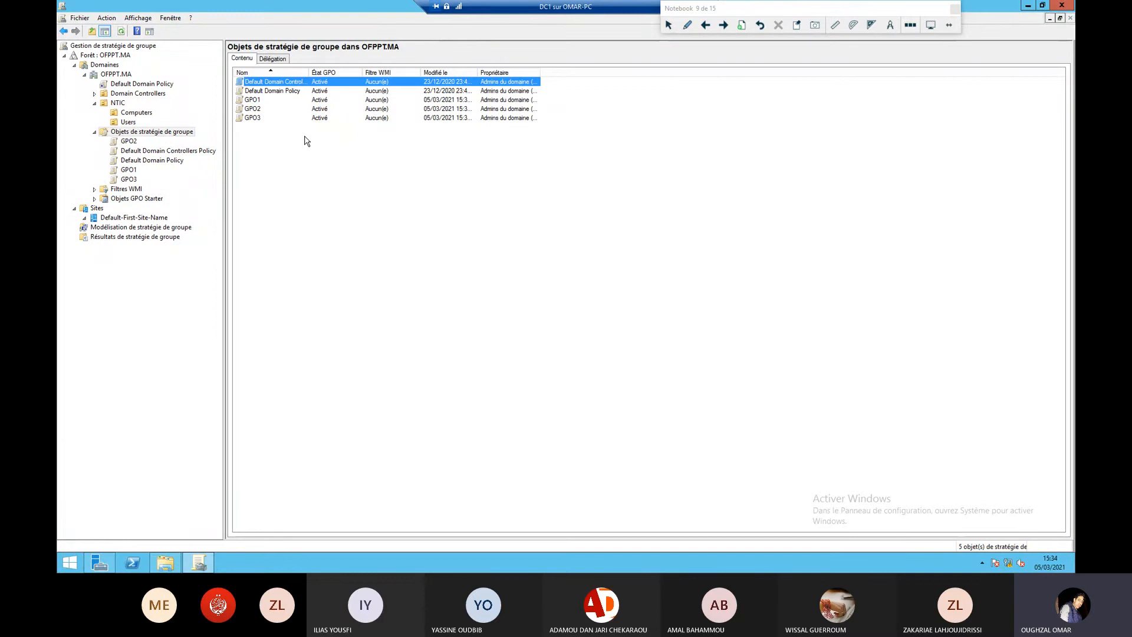
# Start importing settings into GPO3 from the backup folder C:\Users\Administrateur\Desktop\Backup, without backing up GPO3 first.
pyautogui.rightClick(259, 120)
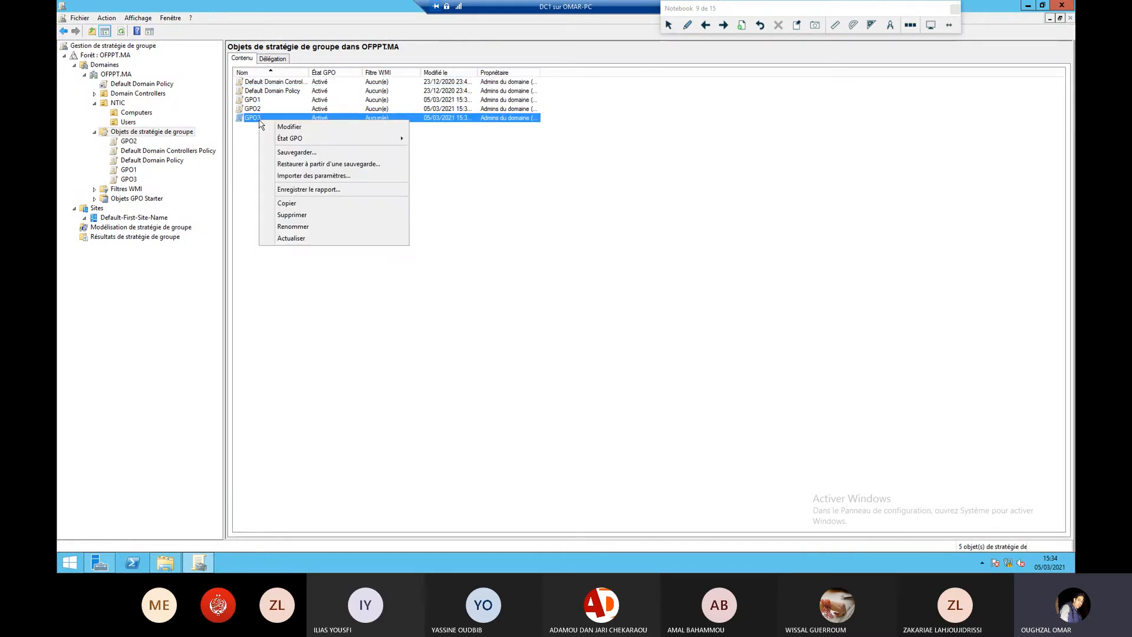
pyautogui.click(303, 176)
pyautogui.click(225, 204)
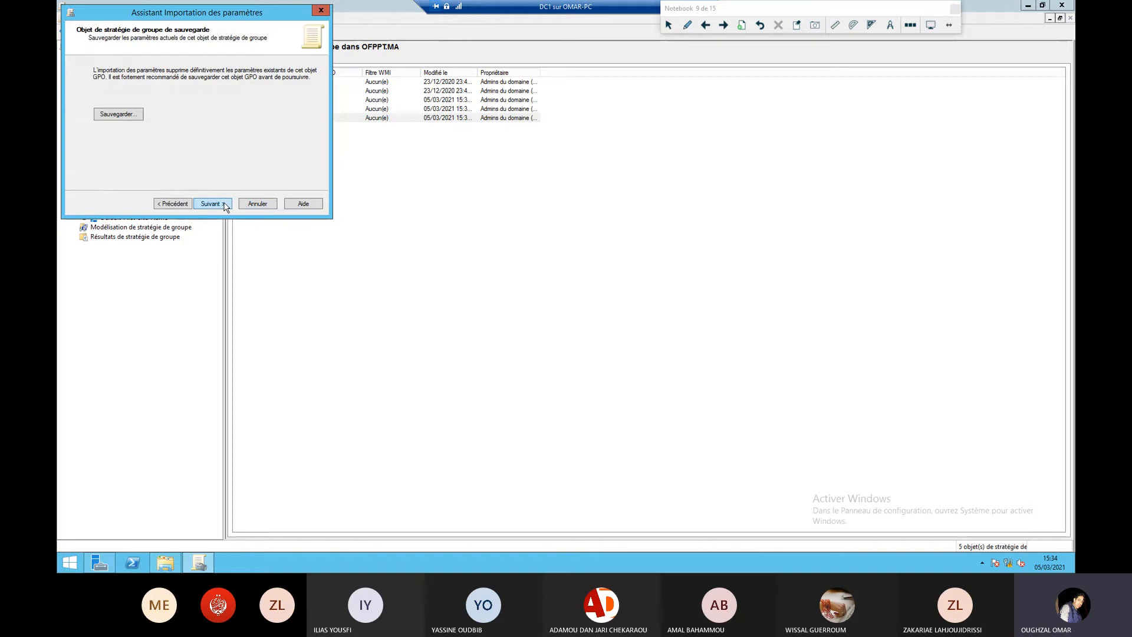
pyautogui.click(224, 204)
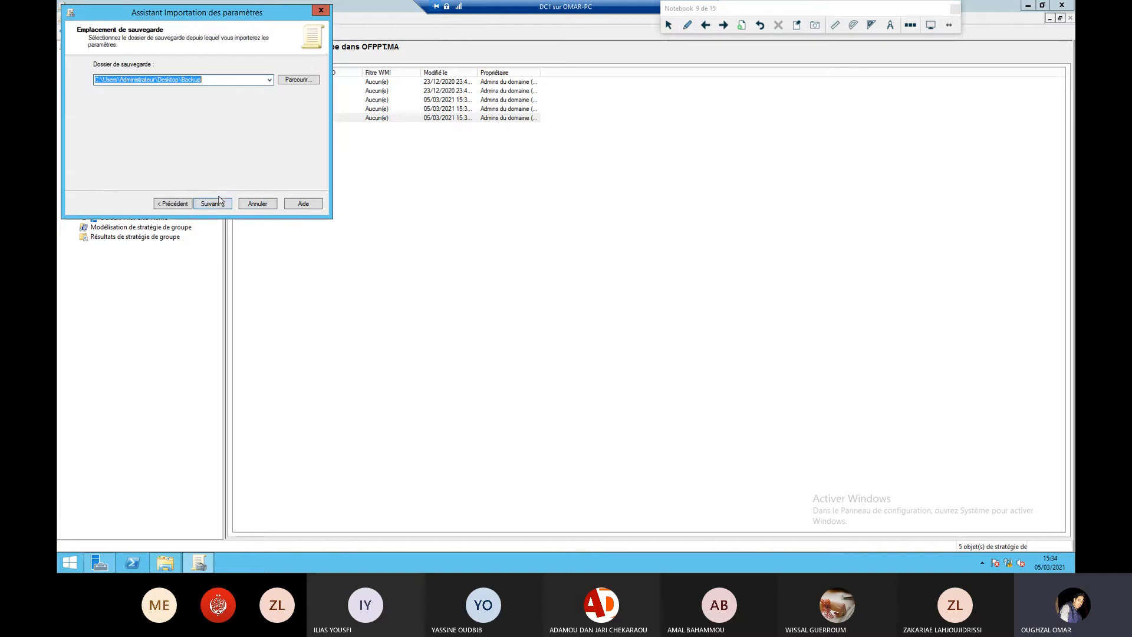
pyautogui.click(212, 203)
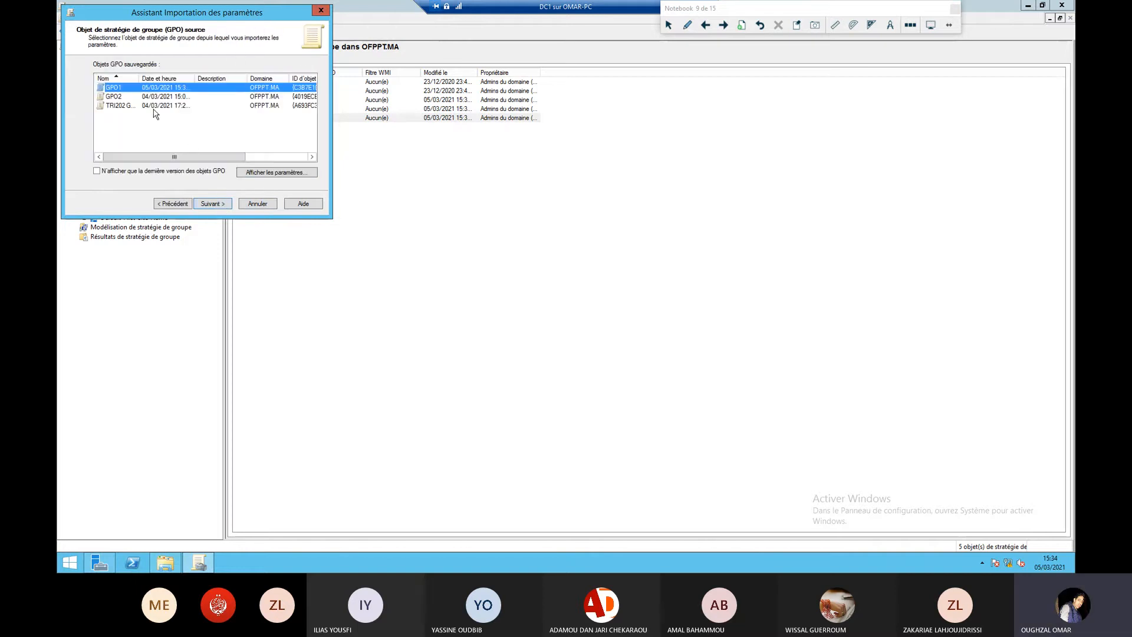
# Select the GPO2 backup as the import source and review its settings report down to the user configuration.
pyautogui.click(121, 106)
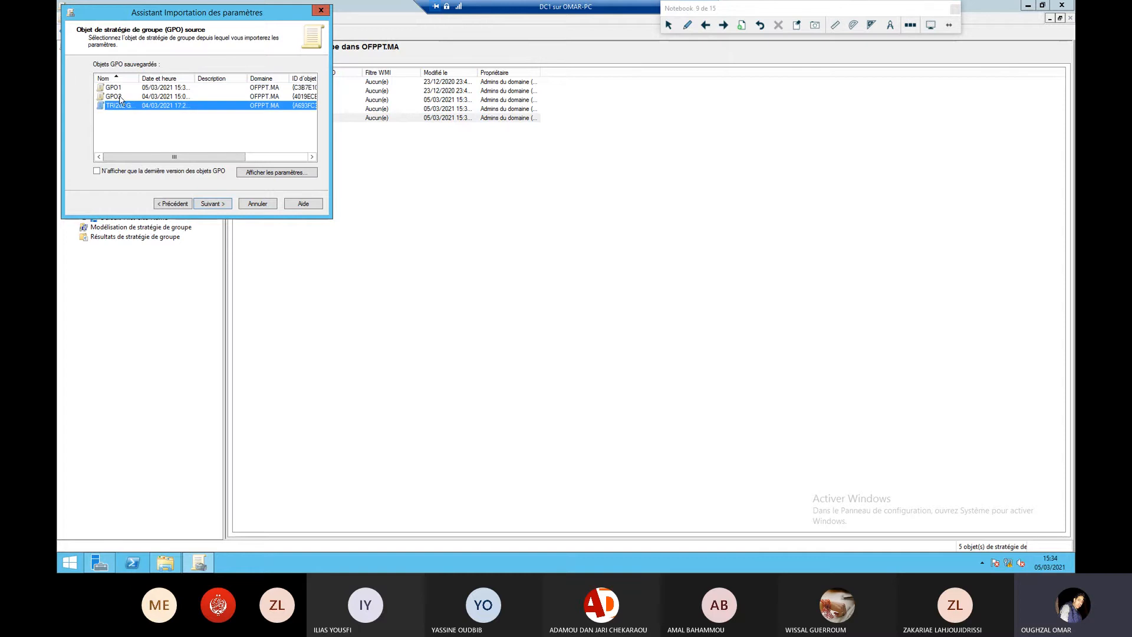
pyautogui.click(120, 97)
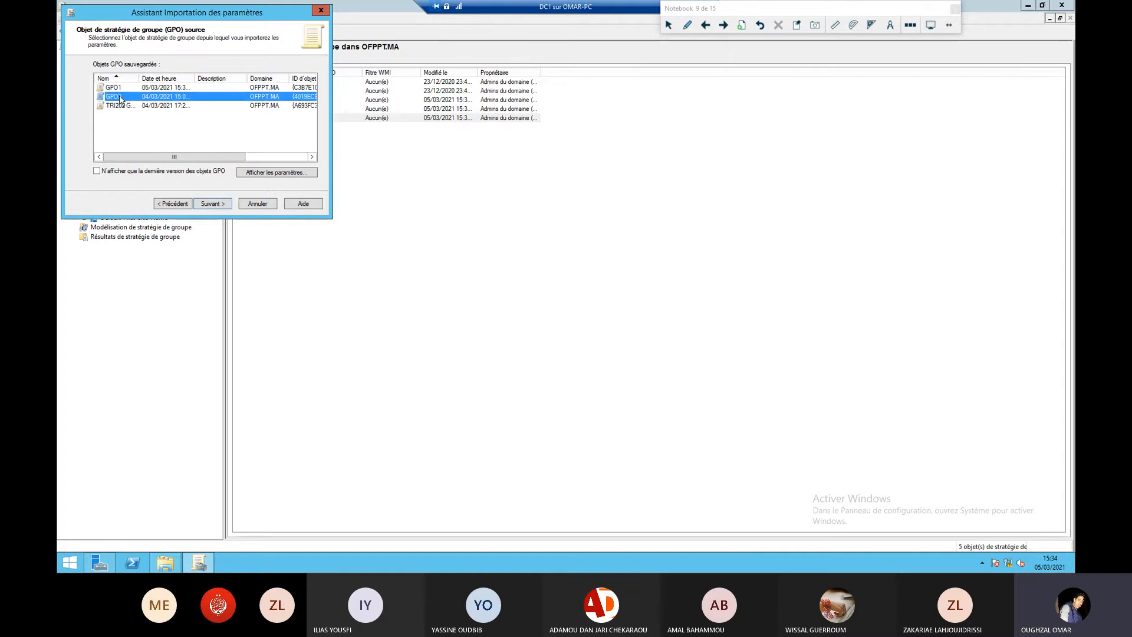
pyautogui.click(311, 173)
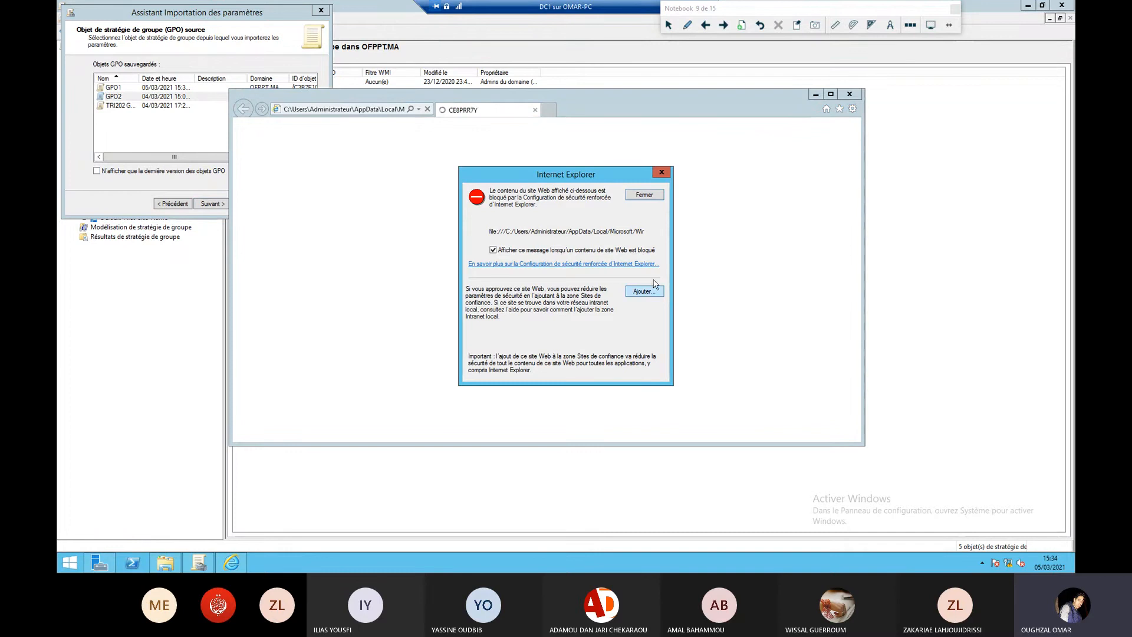
pyautogui.click(644, 195)
pyautogui.scroll(-5, 584, 230)
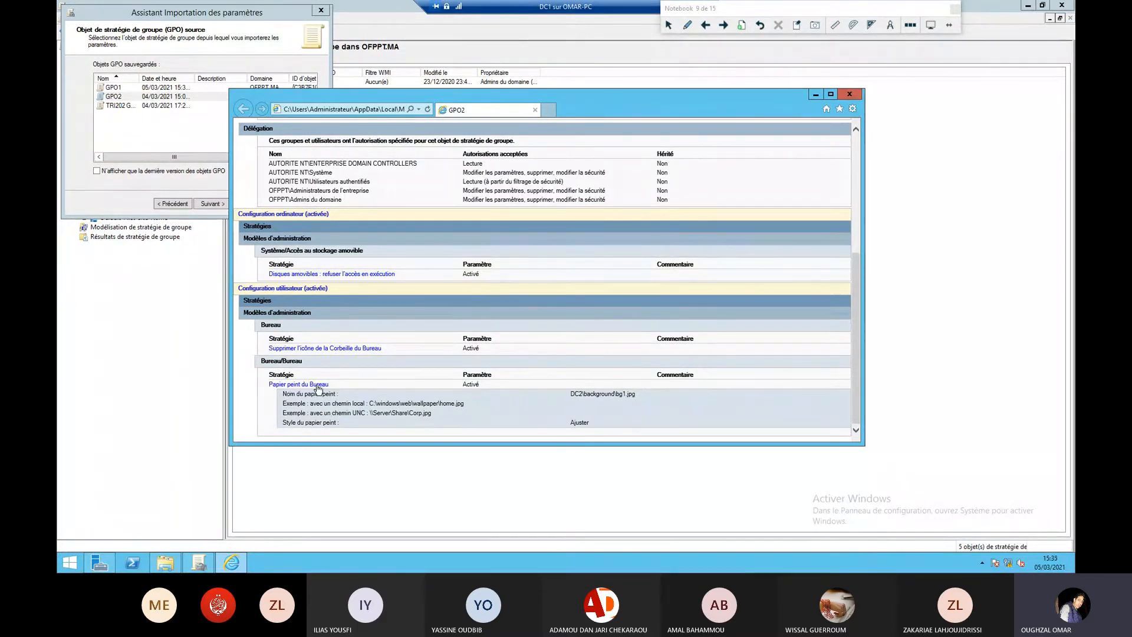
# Close the settings report and finish importing the GPO2 backup's settings into GPO3.
pyautogui.click(848, 95)
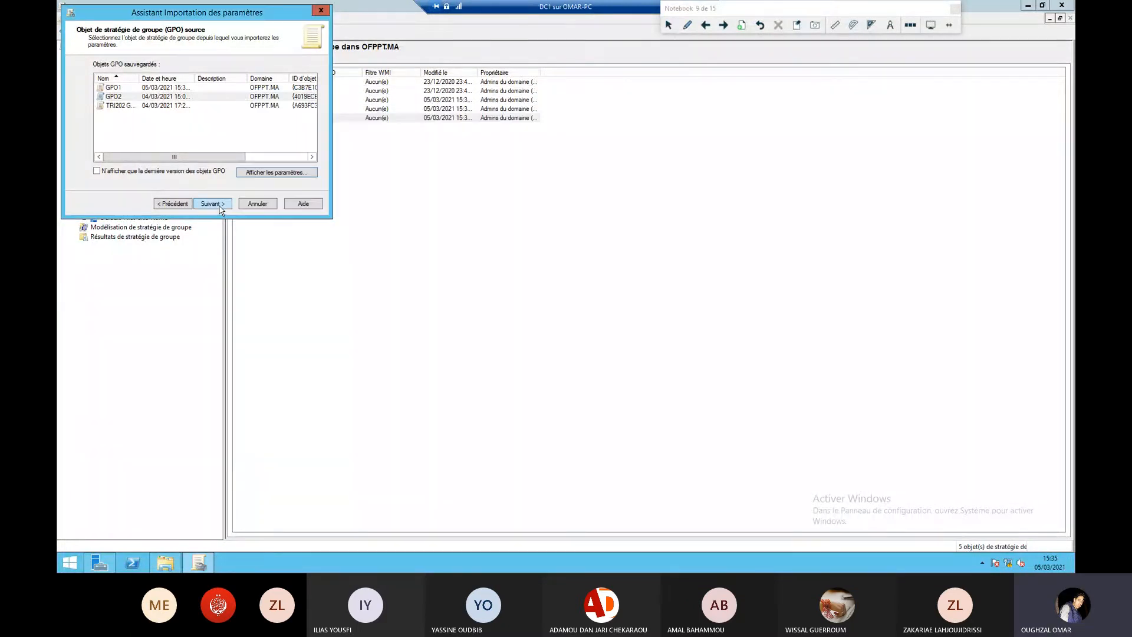
pyautogui.click(219, 205)
pyautogui.click(219, 204)
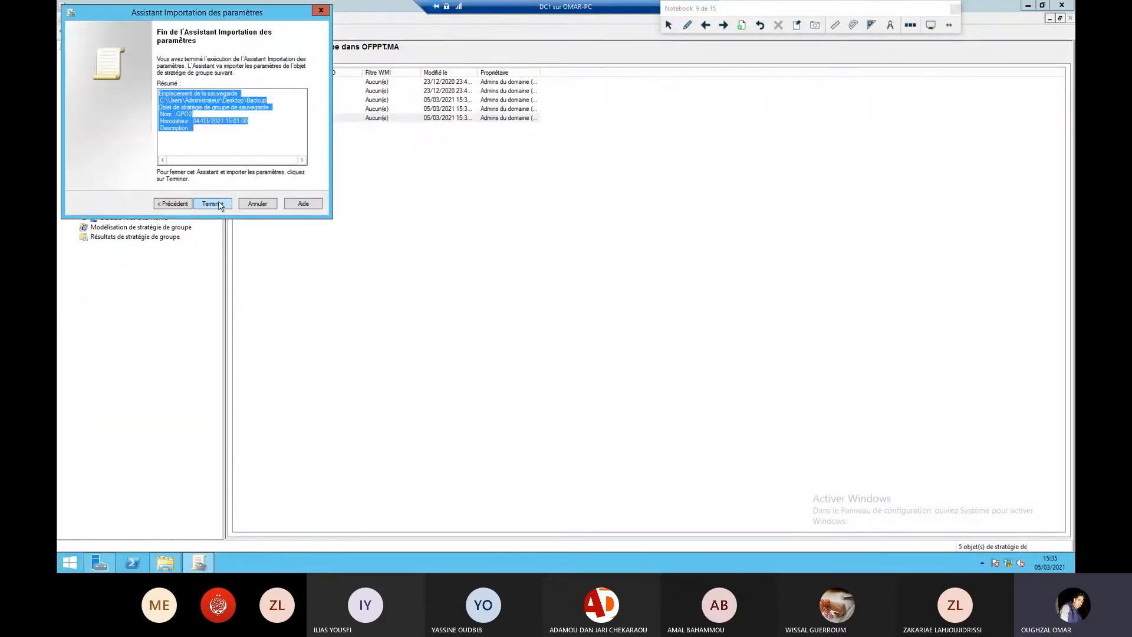
pyautogui.click(218, 204)
pyautogui.click(271, 225)
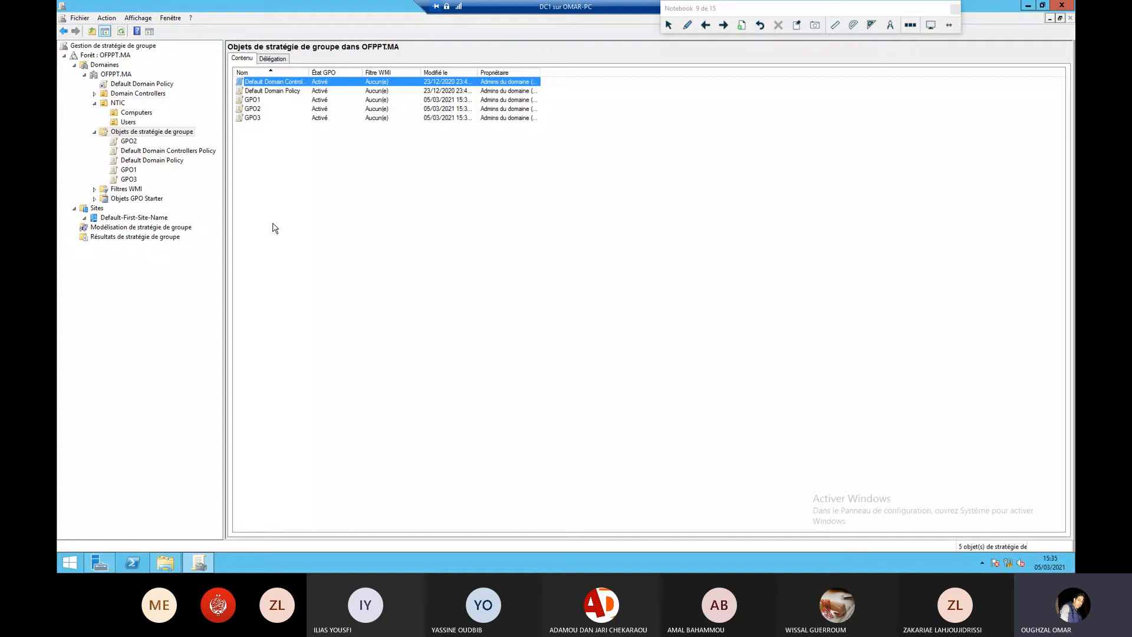
# Examine GPO3's settings report, expanding the administrative templates under both the computer and user configurations.
pyautogui.click(253, 118)
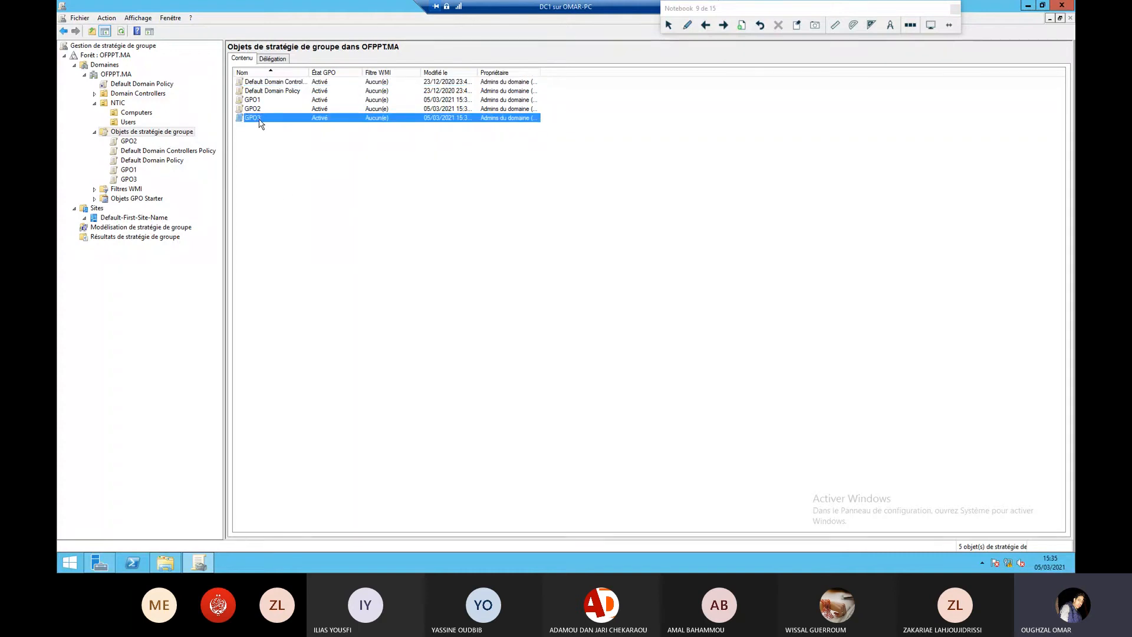
pyautogui.doubleClick(260, 120)
pyautogui.click(305, 58)
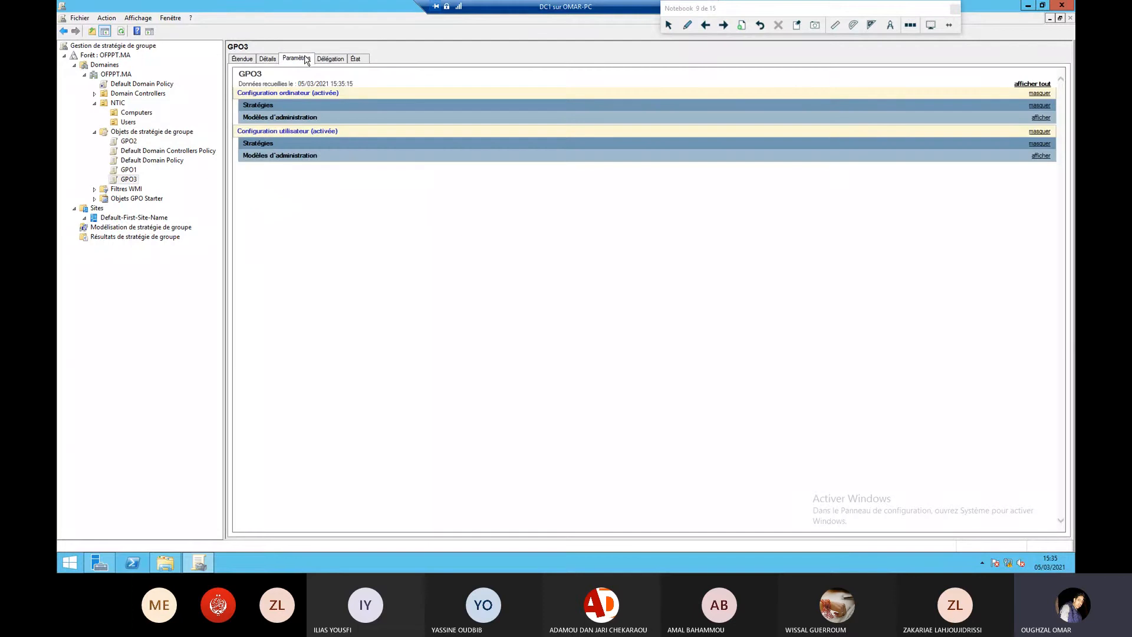
pyautogui.click(305, 118)
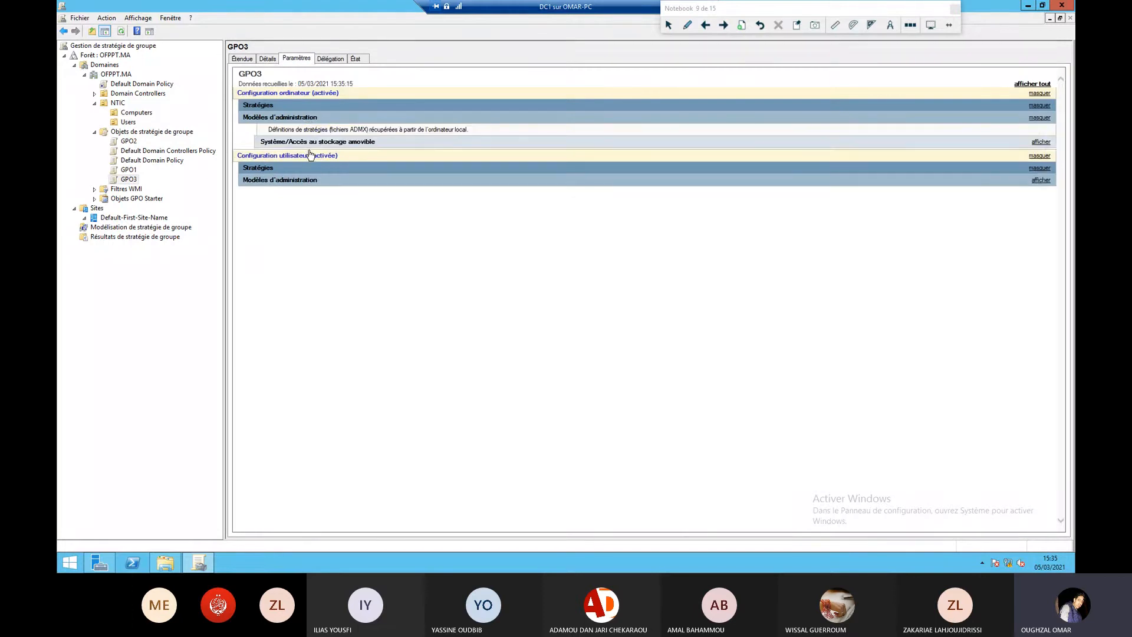
pyautogui.click(314, 142)
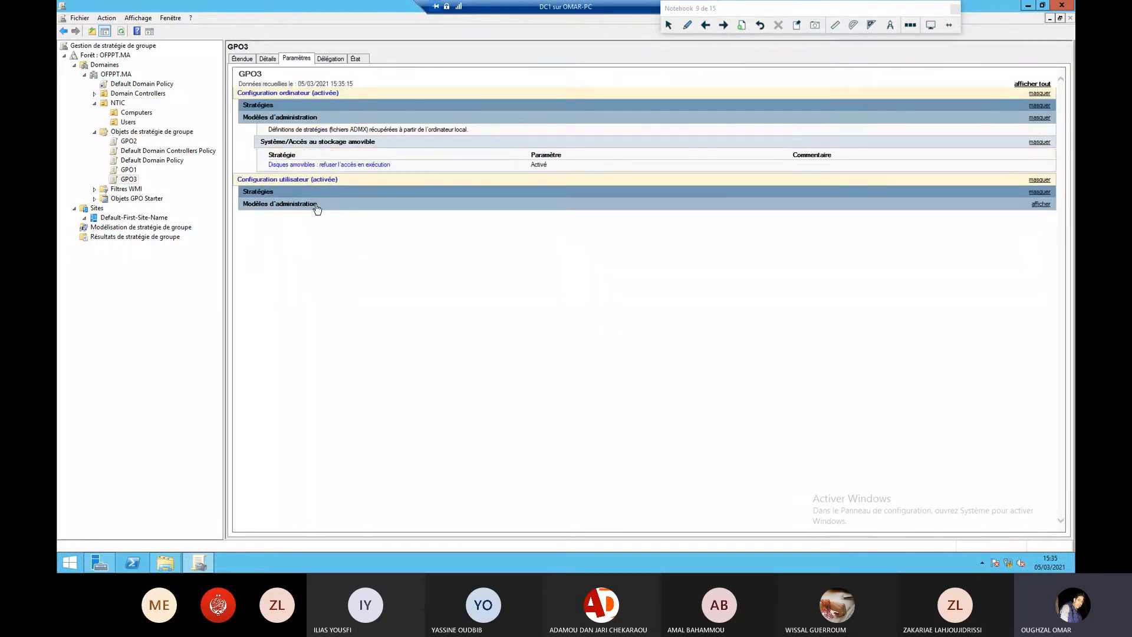
pyautogui.click(317, 205)
pyautogui.click(319, 229)
pyautogui.click(317, 265)
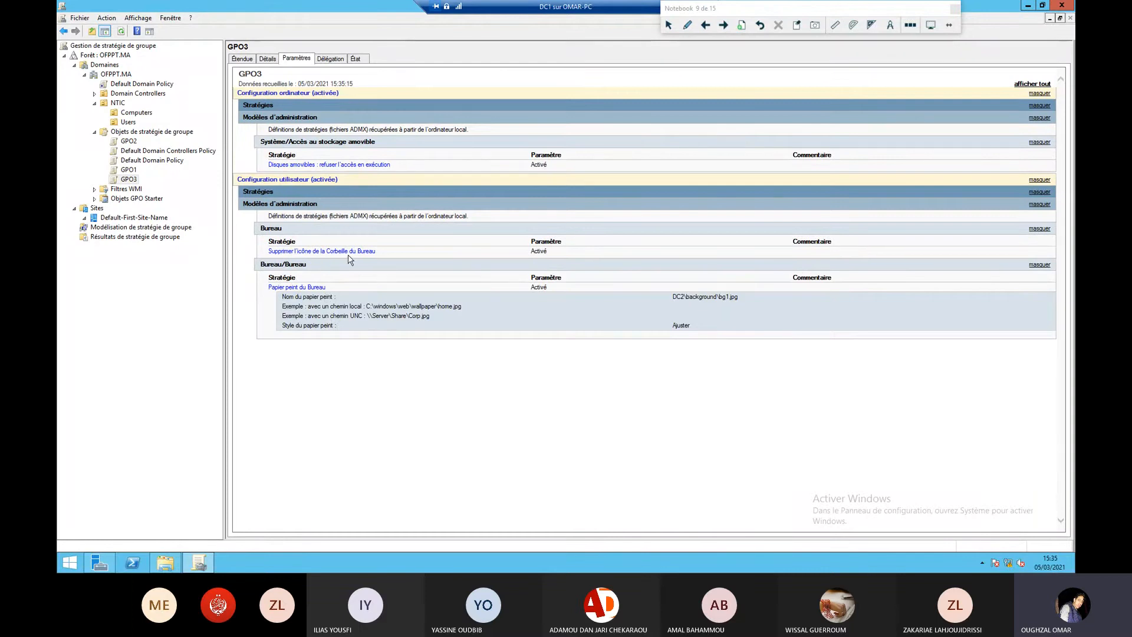
pyautogui.tripleClick(264, 255)
pyautogui.moveTo(274, 252); pyautogui.dragTo(276, 256)
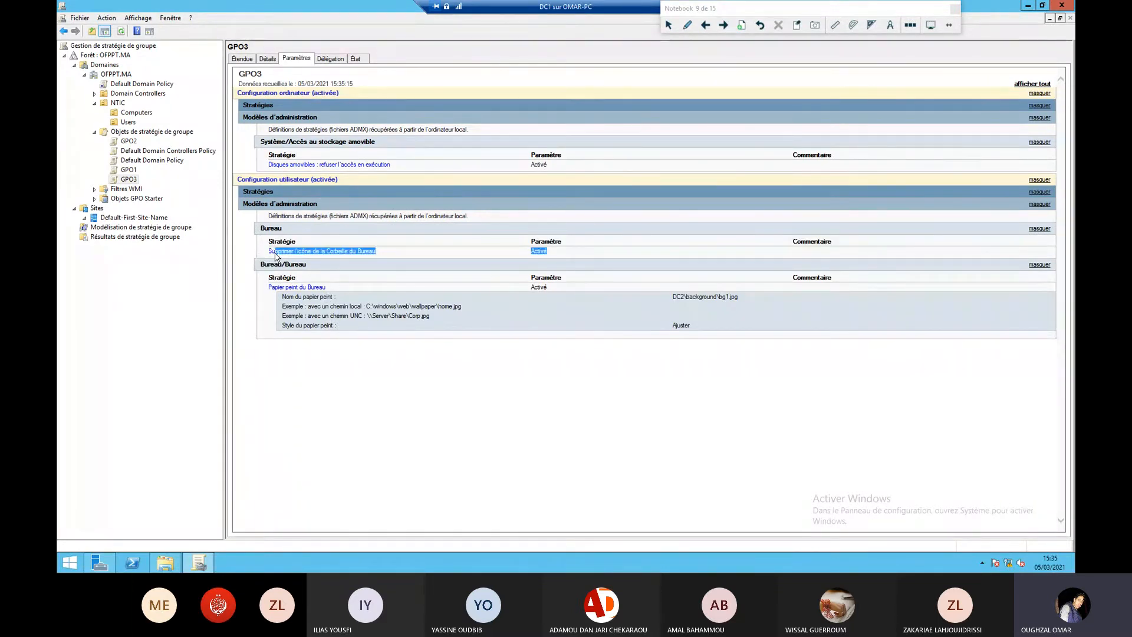
pyautogui.tripleClick(269, 257)
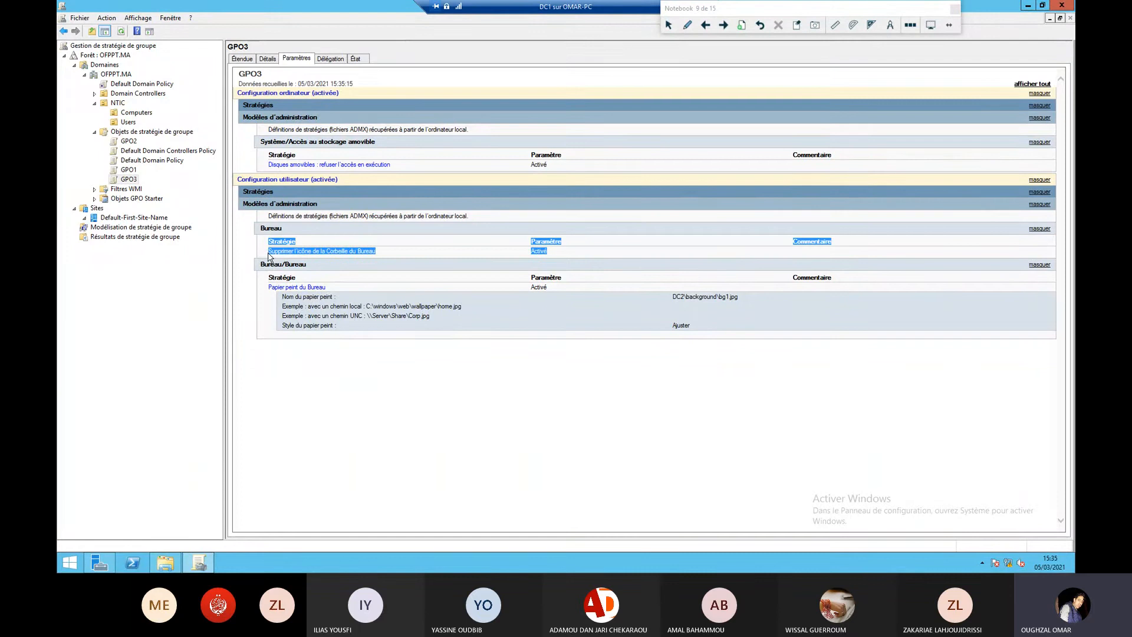
pyautogui.moveTo(332, 288); pyautogui.dragTo(266, 288)
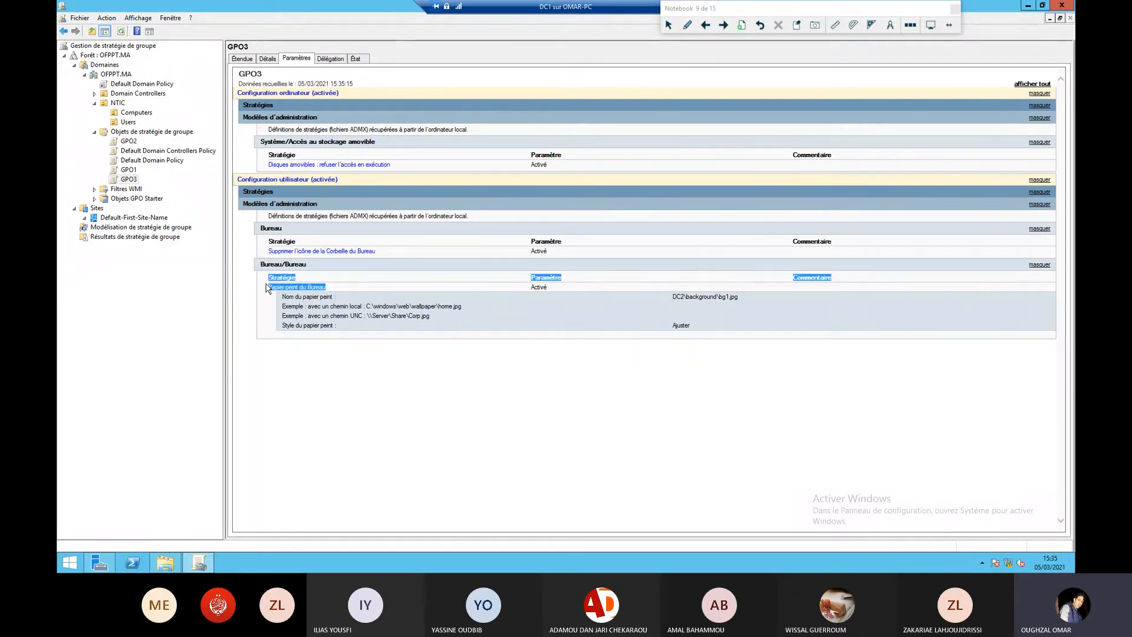
# Open GPO3 for editing and display the user configuration policies under Modèles d'administration > Bureau > Bureau.
pyautogui.rightClick(135, 180)
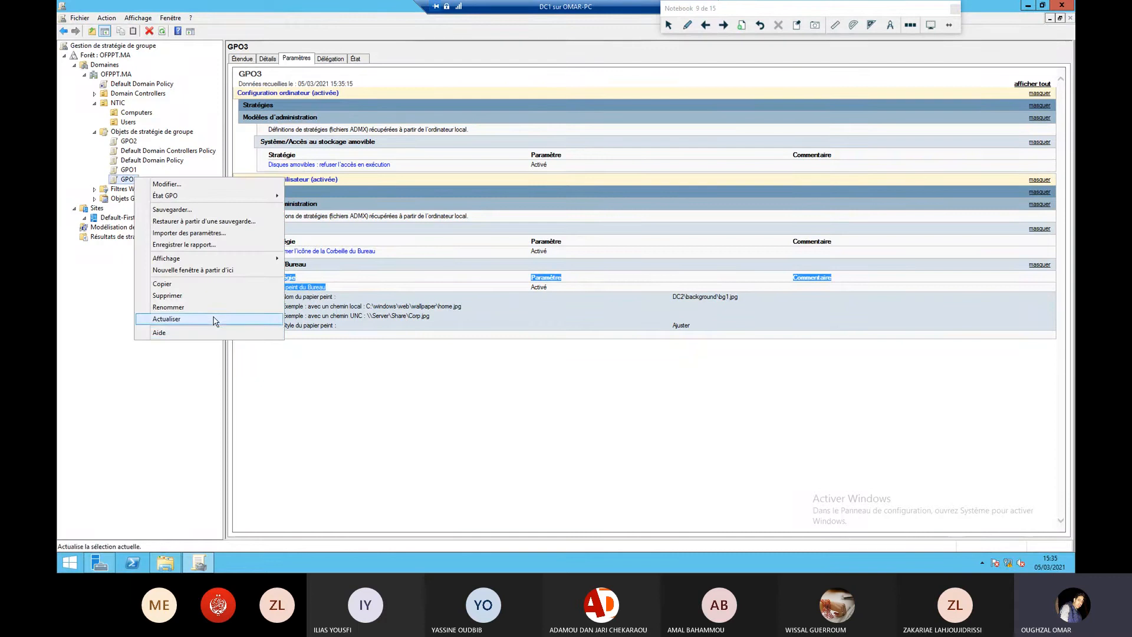
pyautogui.click(205, 183)
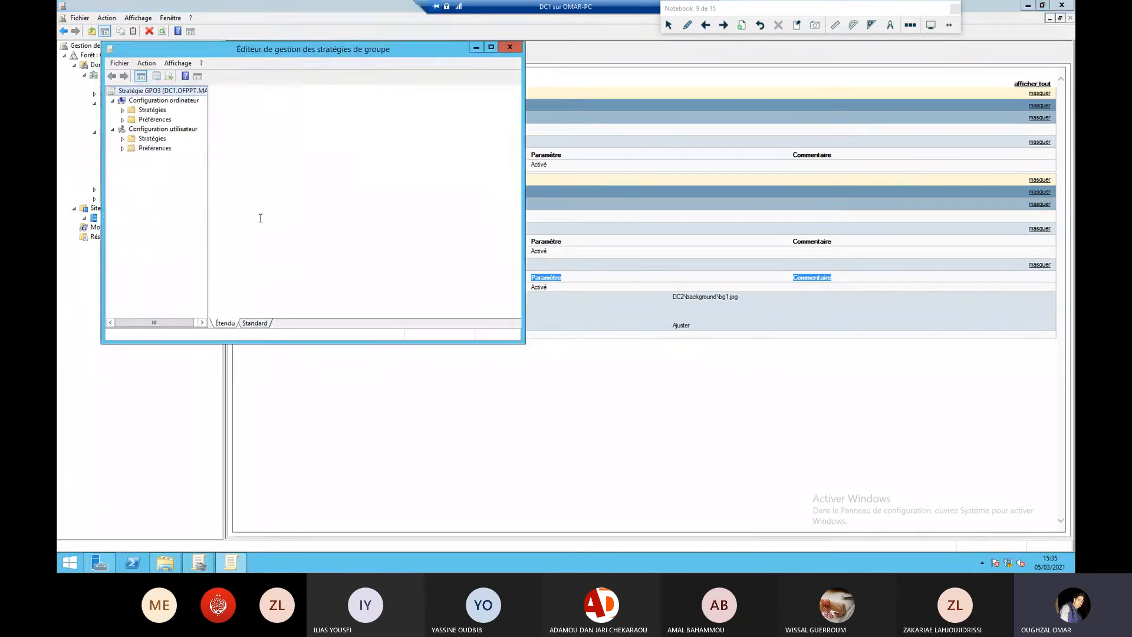
pyautogui.click(123, 139)
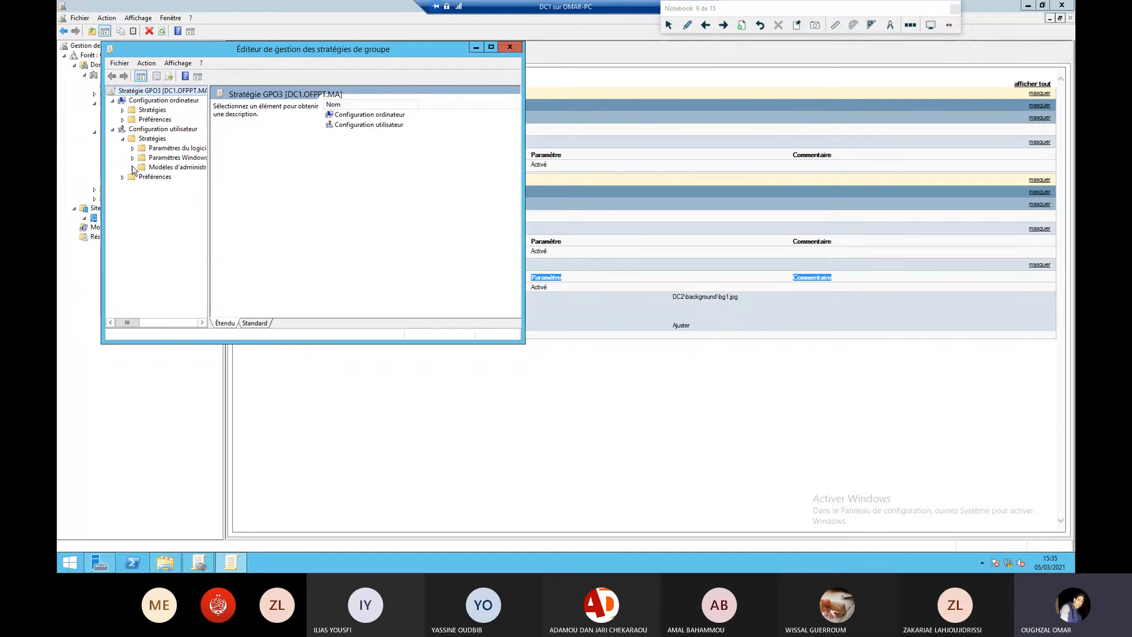
pyautogui.click(133, 167)
pyautogui.click(143, 177)
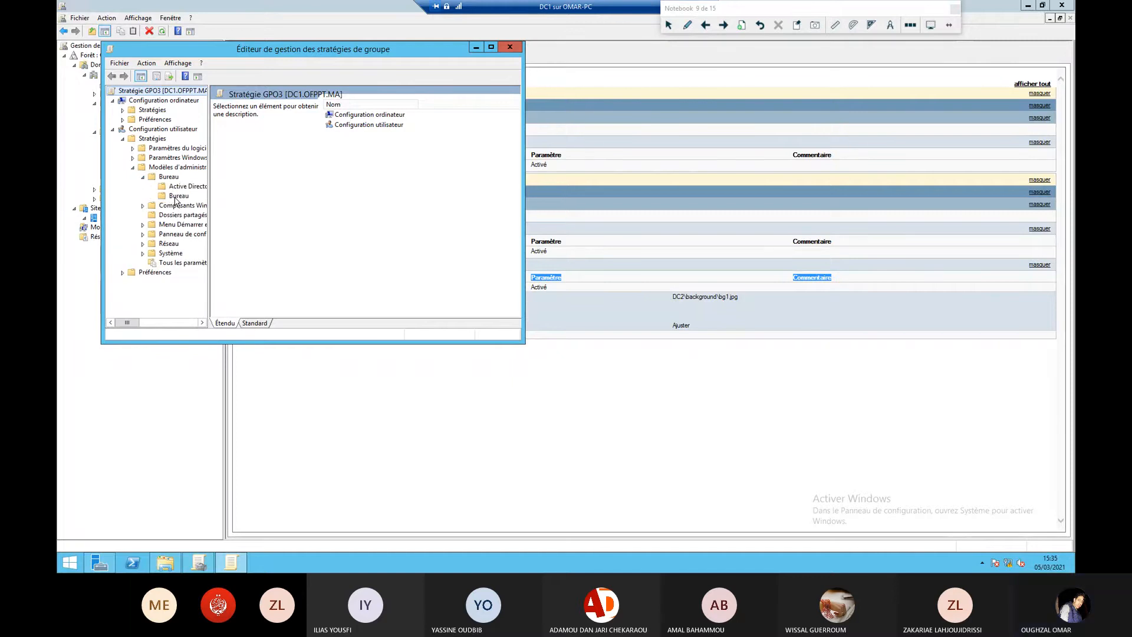
pyautogui.click(179, 196)
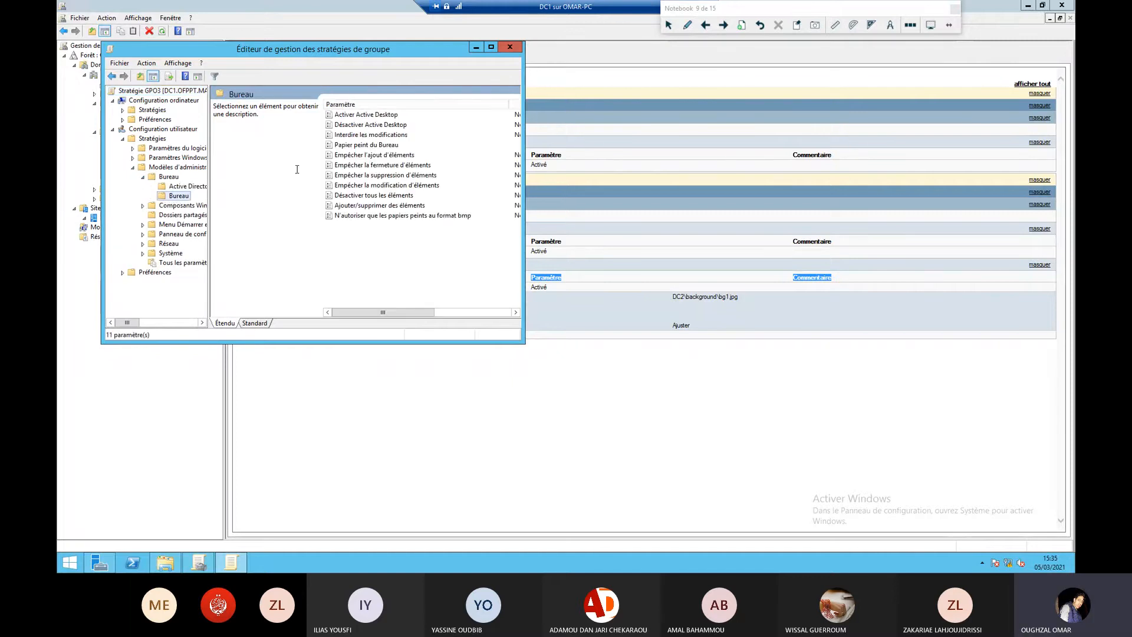
# Set the wallpaper name in the Papier peint du Bureau policy to DC1\bg\bg2.jpg, apply it and close the policy editor.
pyautogui.doubleClick(376, 146)
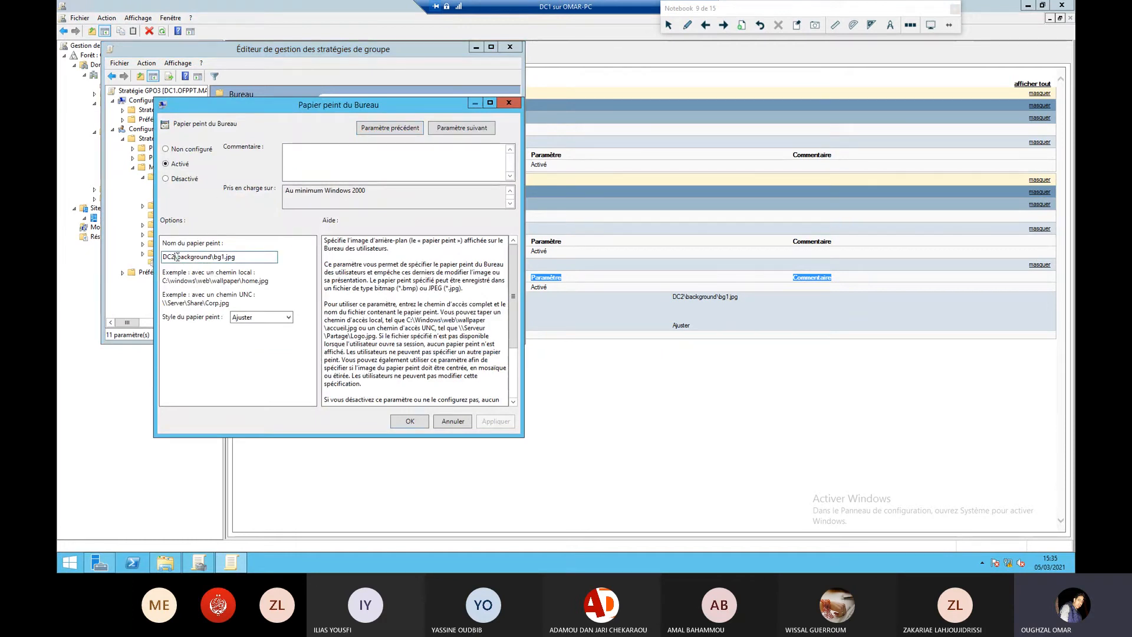
pyautogui.press('BackSpace')
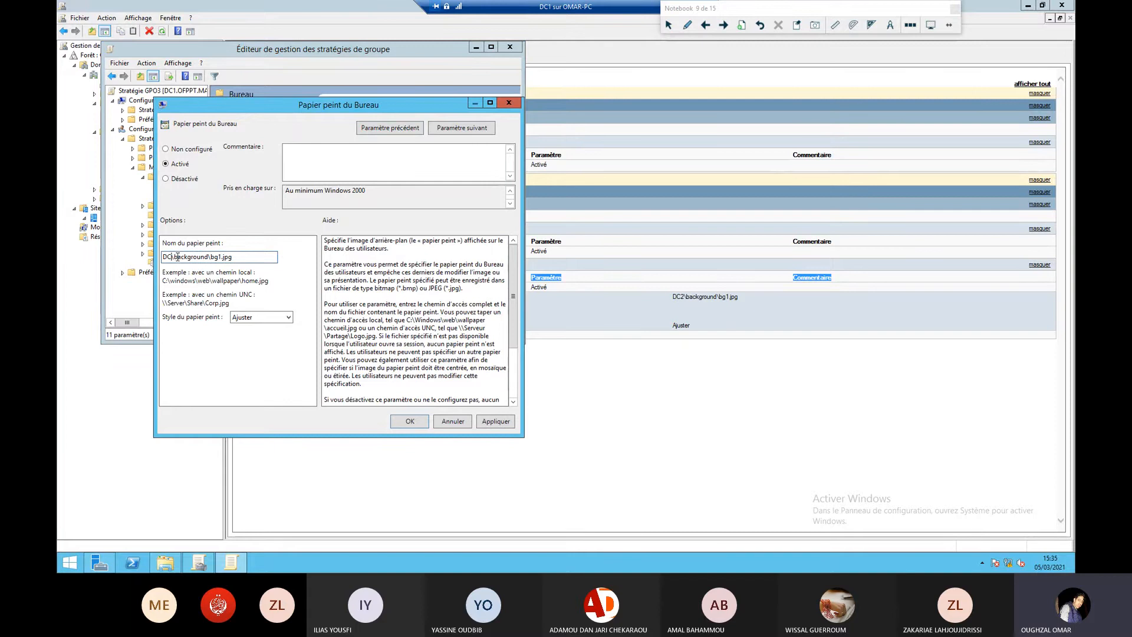
pyautogui.write('1')
pyautogui.doubleClick(210, 257)
pyautogui.click(212, 256)
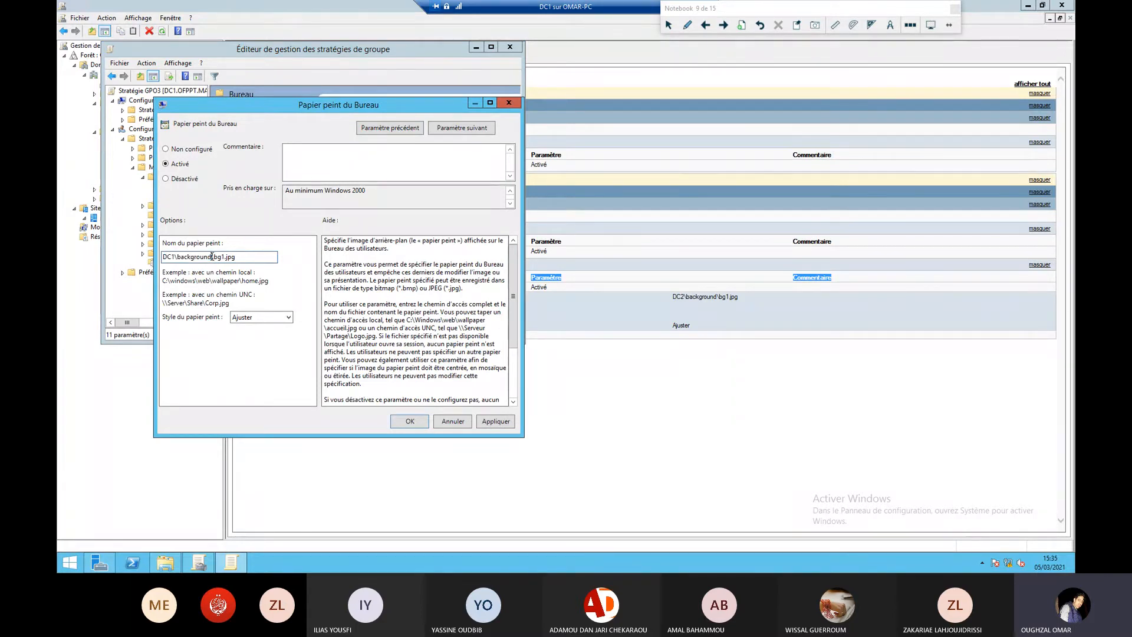
pyautogui.press('BackSpace')
pyautogui.press('BackSpace')
pyautogui.press('BackSpace')
pyautogui.press('BackSpace')
pyautogui.press('BackSpace')
pyautogui.press('BackSpace')
pyautogui.press('BackSpace')
pyautogui.press('BackSpace')
pyautogui.press('BackSpace')
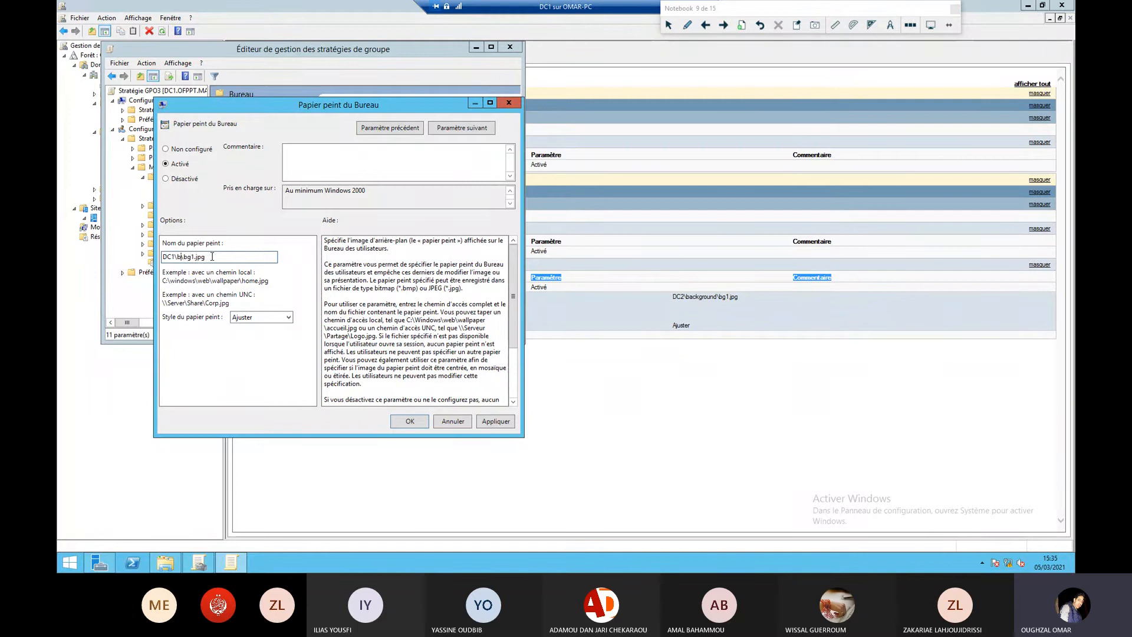
pyautogui.write('g')
pyautogui.click(196, 257)
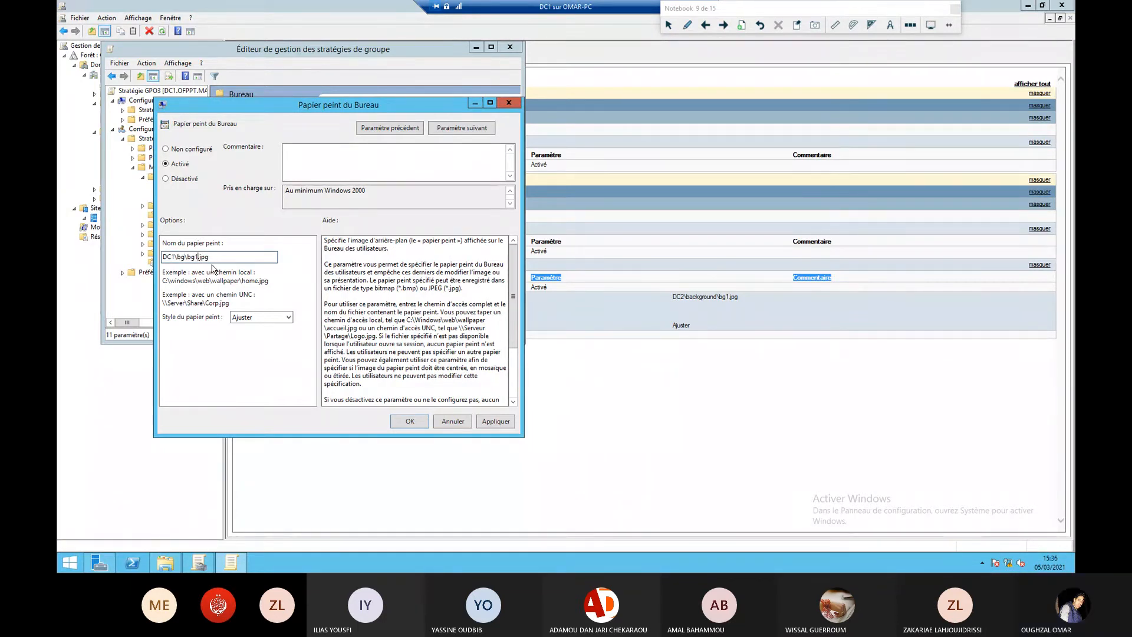
pyautogui.press('BackSpace')
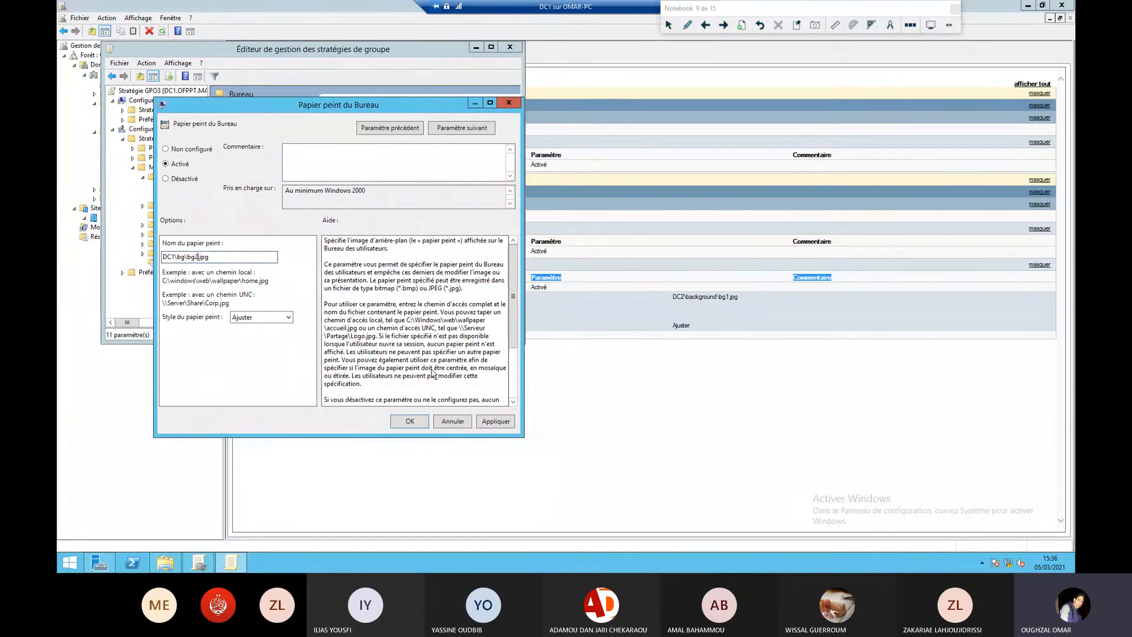
pyautogui.click(409, 424)
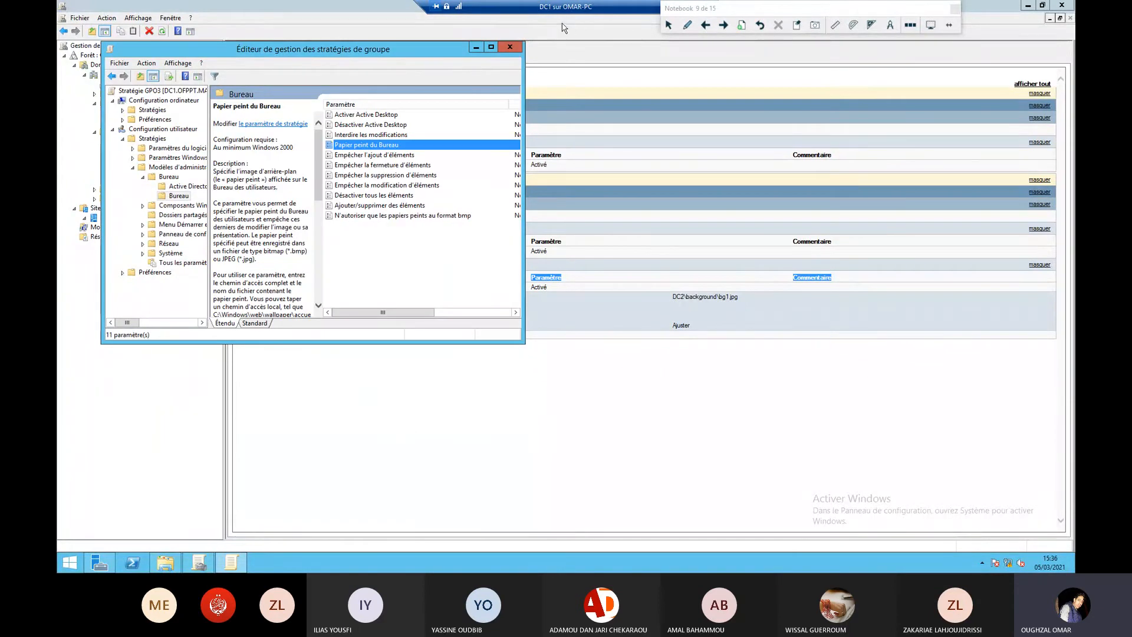
pyautogui.click(511, 48)
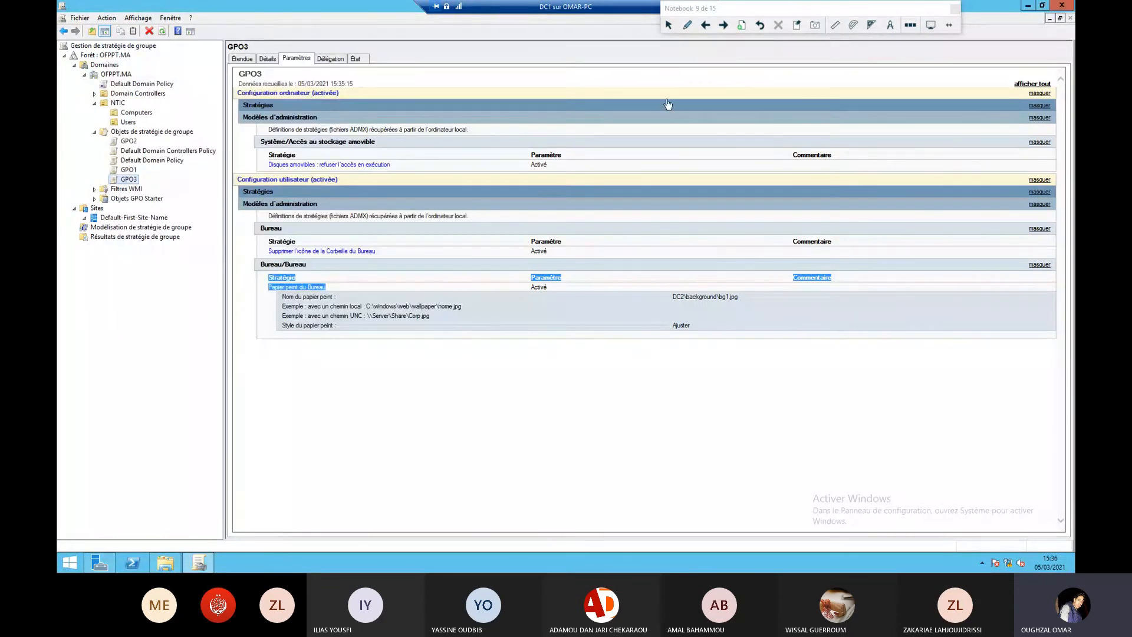
# Switch to the Notebook slides, go through the common GPO tasks and Starter GPO pages, and add a new page.
pyautogui.click(705, 24)
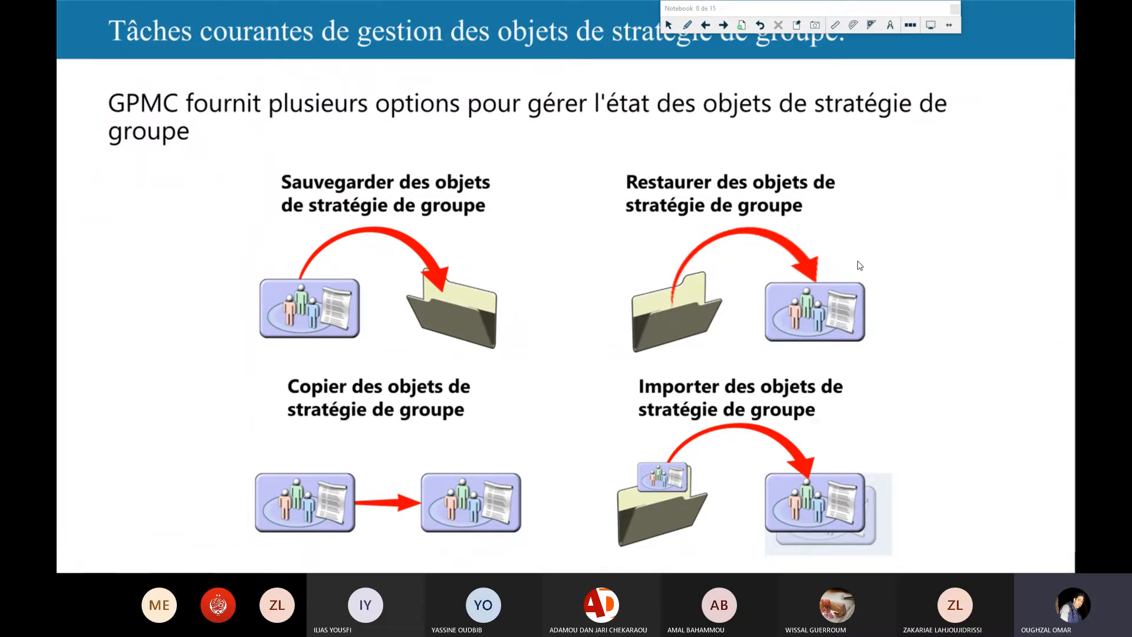
pyautogui.click(723, 24)
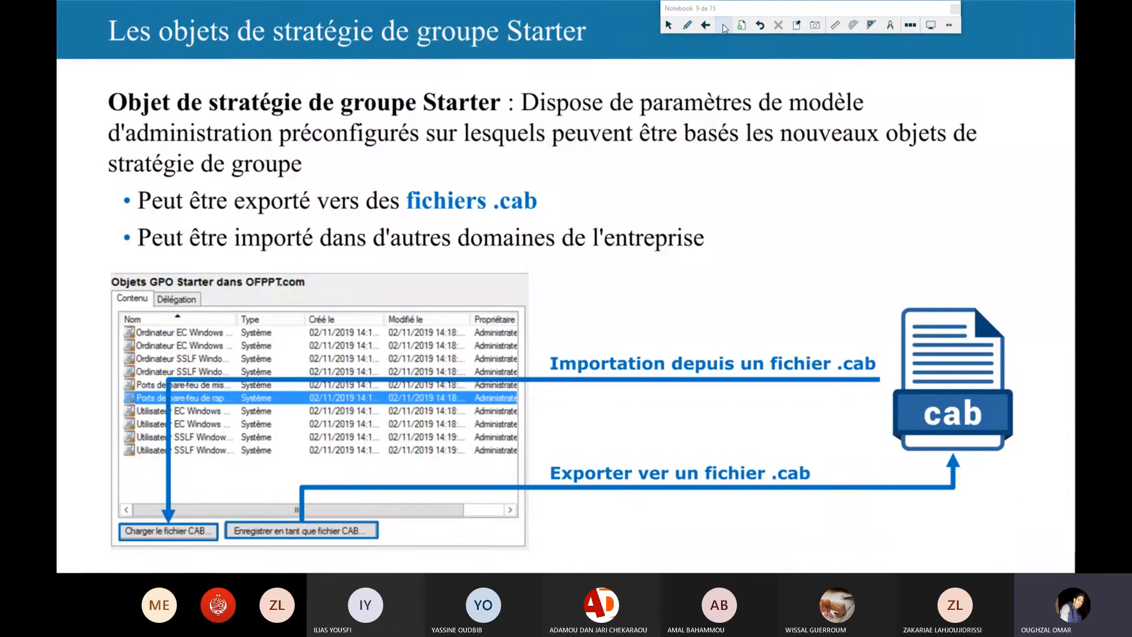
pyautogui.click(724, 24)
pyautogui.click(742, 25)
# Examine the source Starter GPOs offered for a new group policy object under Objets de stratégie de groupe, without creating one.
pyautogui.click(142, 132)
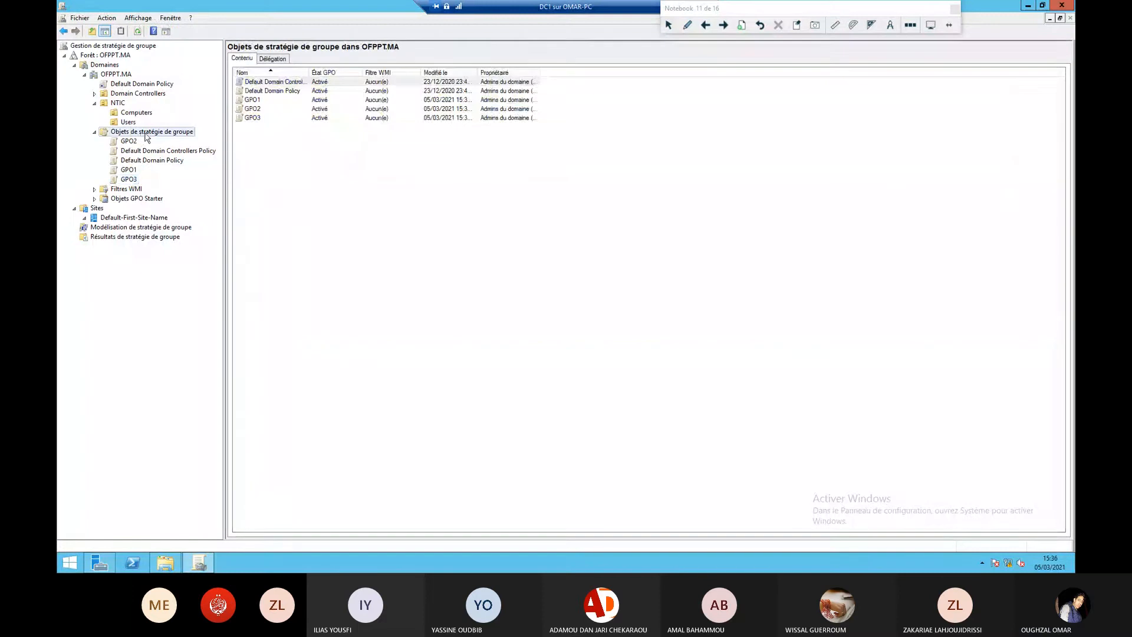
pyautogui.rightClick(250, 176)
pyautogui.click(278, 182)
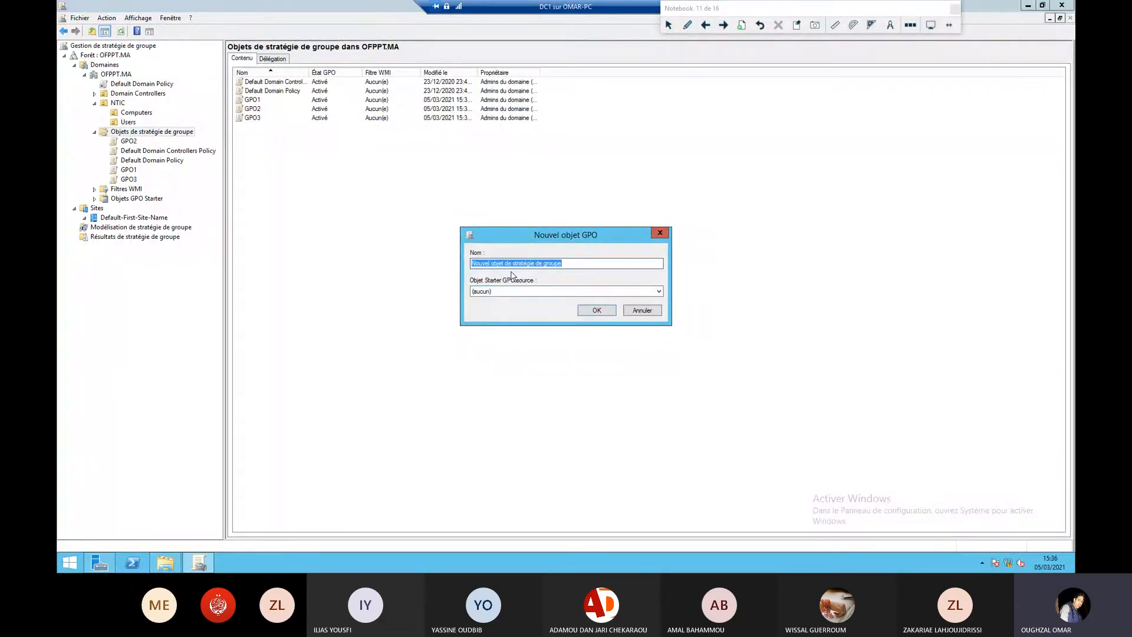
pyautogui.click(531, 291)
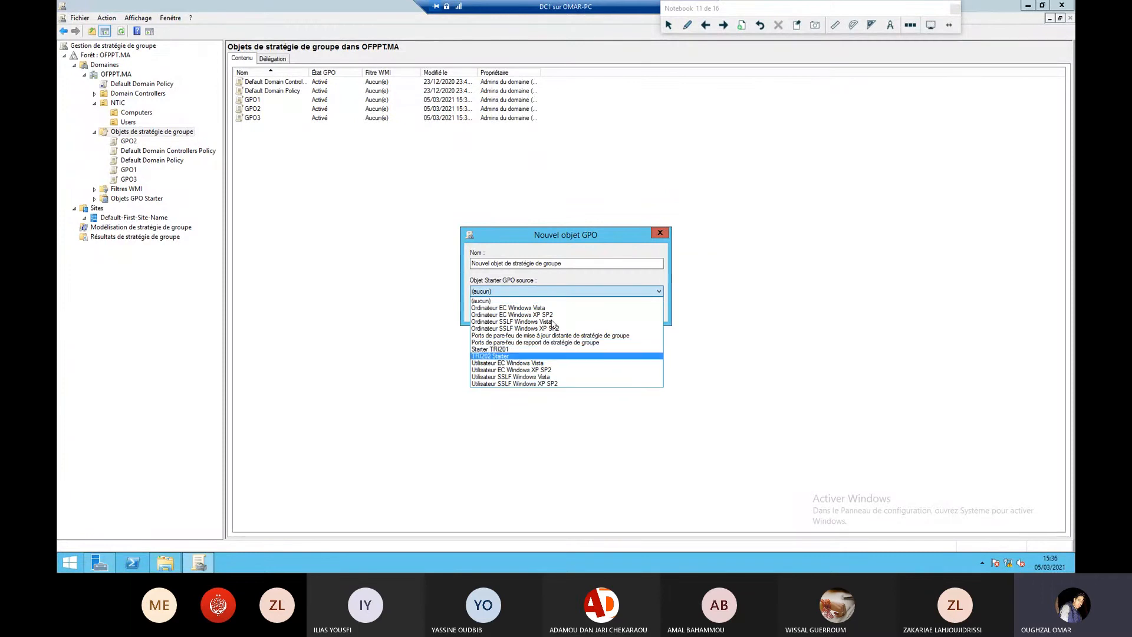
pyautogui.click(627, 286)
pyautogui.click(660, 234)
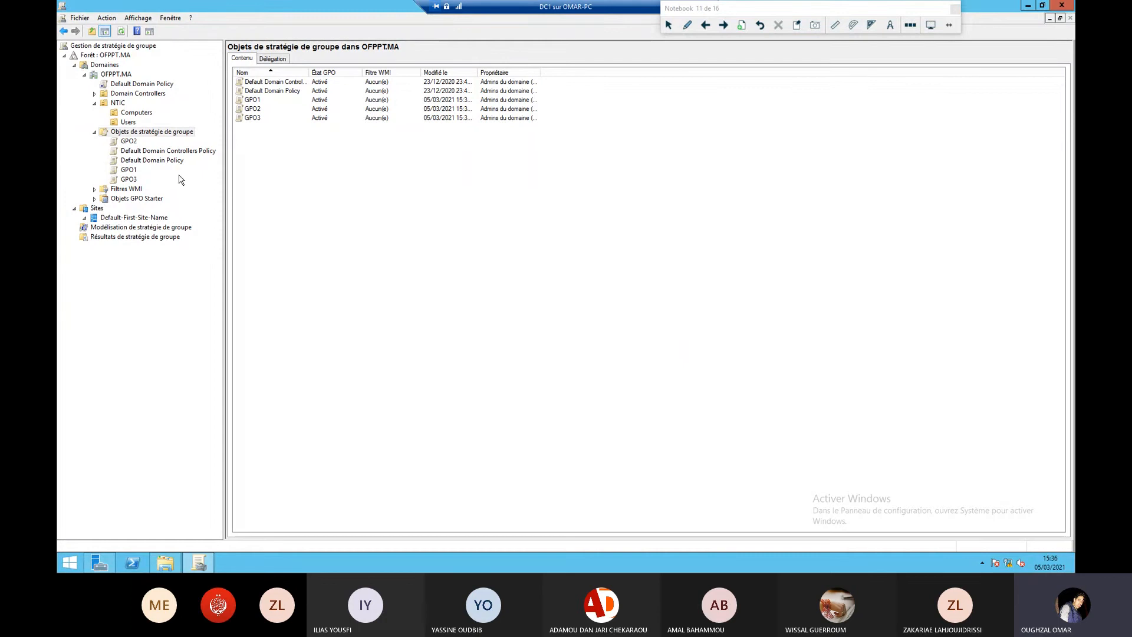
# Create a new Starter GPO named TRI203 Starter in Objets GPO Starter.
pyautogui.click(144, 198)
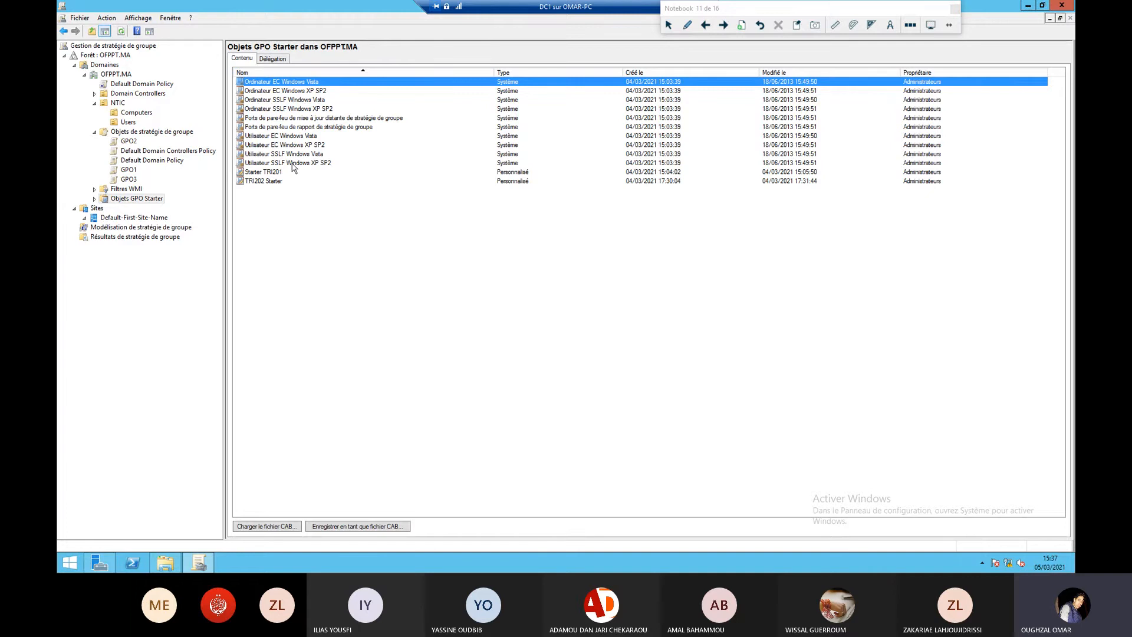
pyautogui.moveTo(268, 192); pyautogui.dragTo(251, 171)
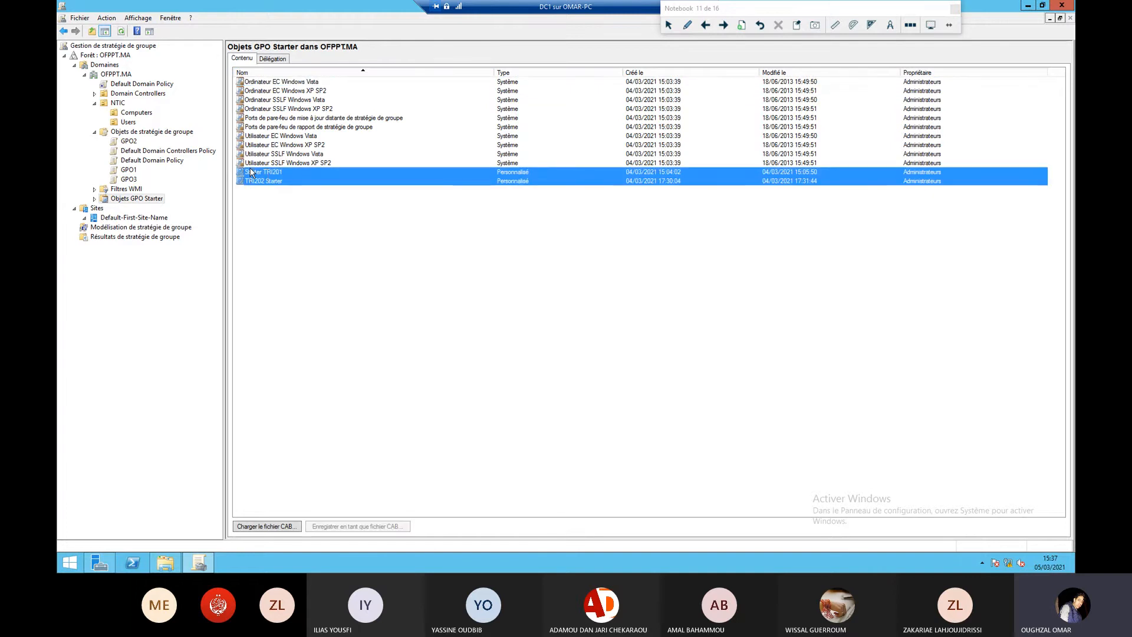
pyautogui.rightClick(274, 219)
pyautogui.click(316, 230)
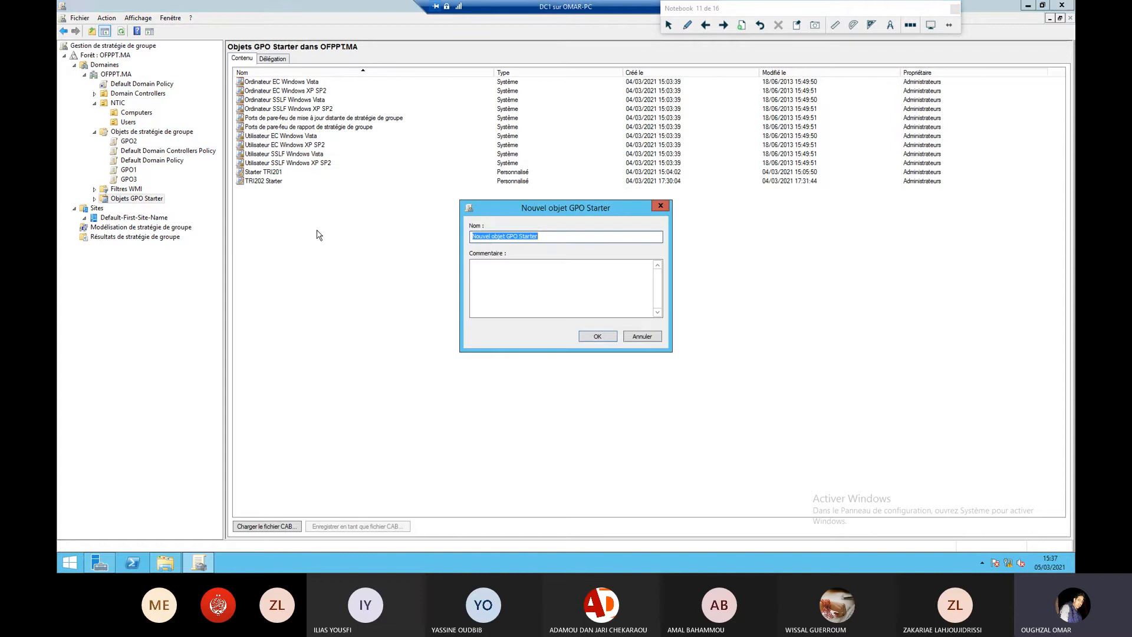
pyautogui.write('TRI203 Sta')
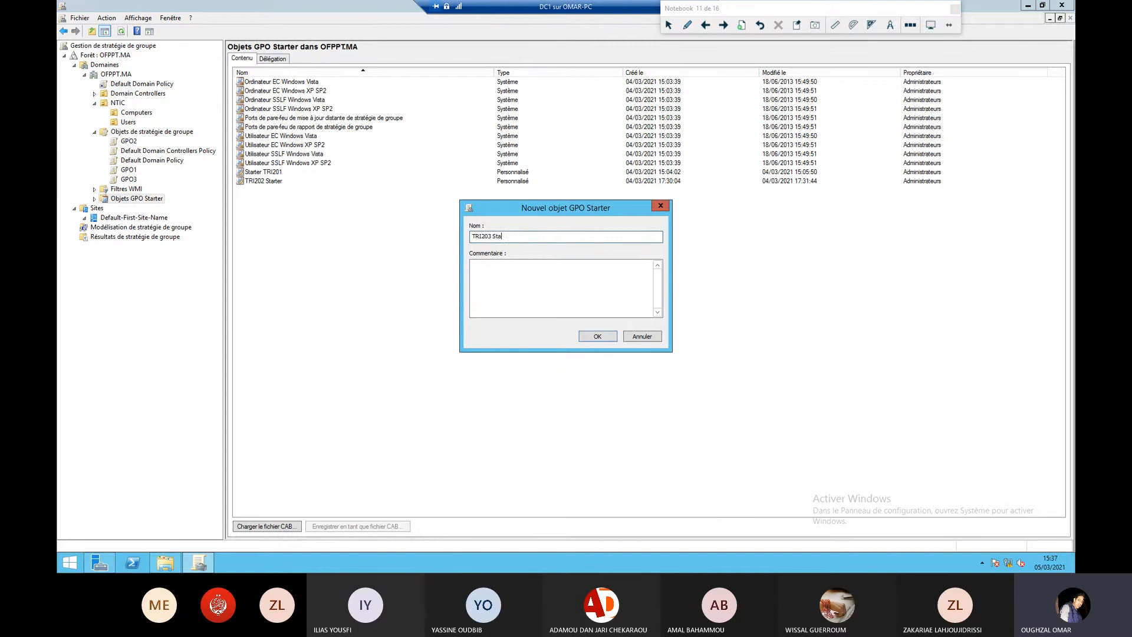
pyautogui.write('rter')
pyautogui.click(587, 335)
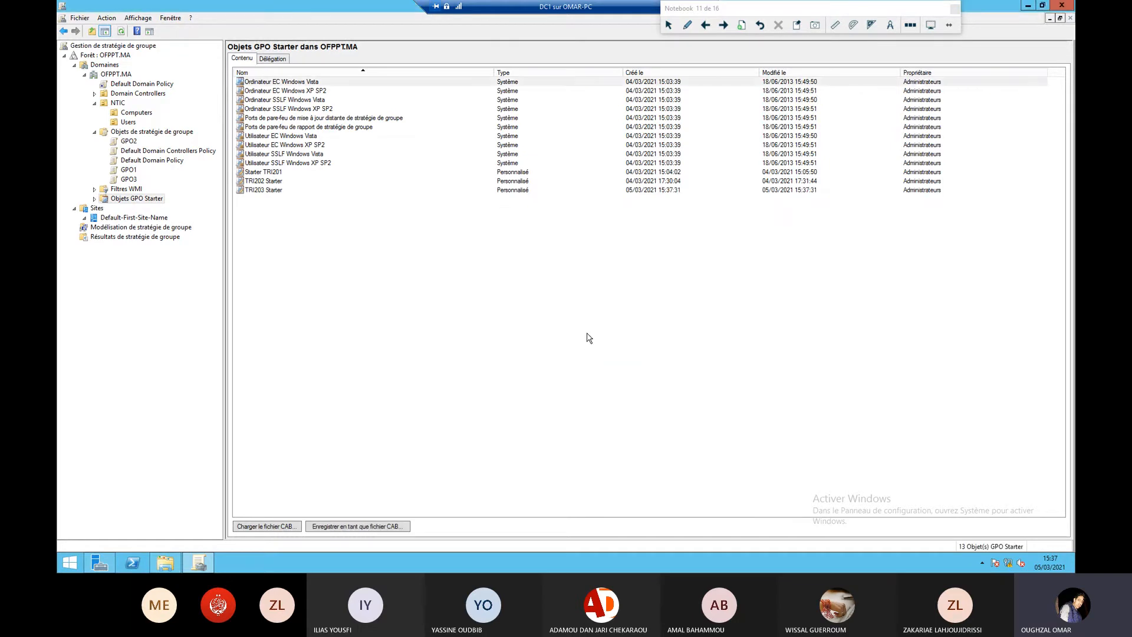
# Open the TRI203 Starter object for editing and move its editor window aside.
pyautogui.rightClick(261, 198)
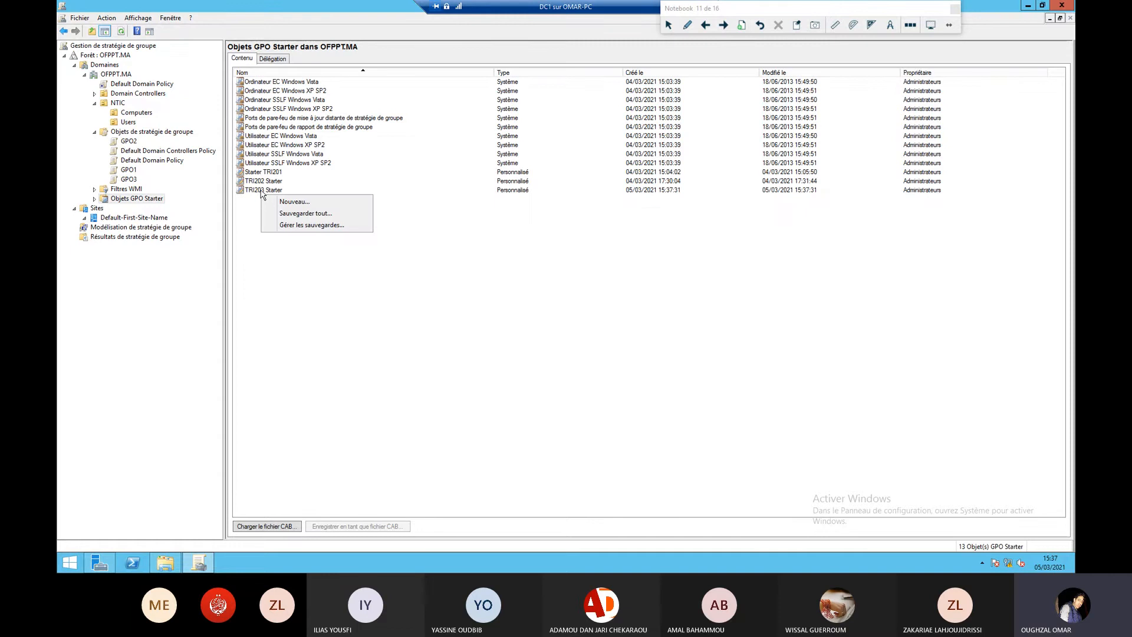
pyautogui.click(260, 190)
pyautogui.rightClick(261, 191)
pyautogui.click(299, 199)
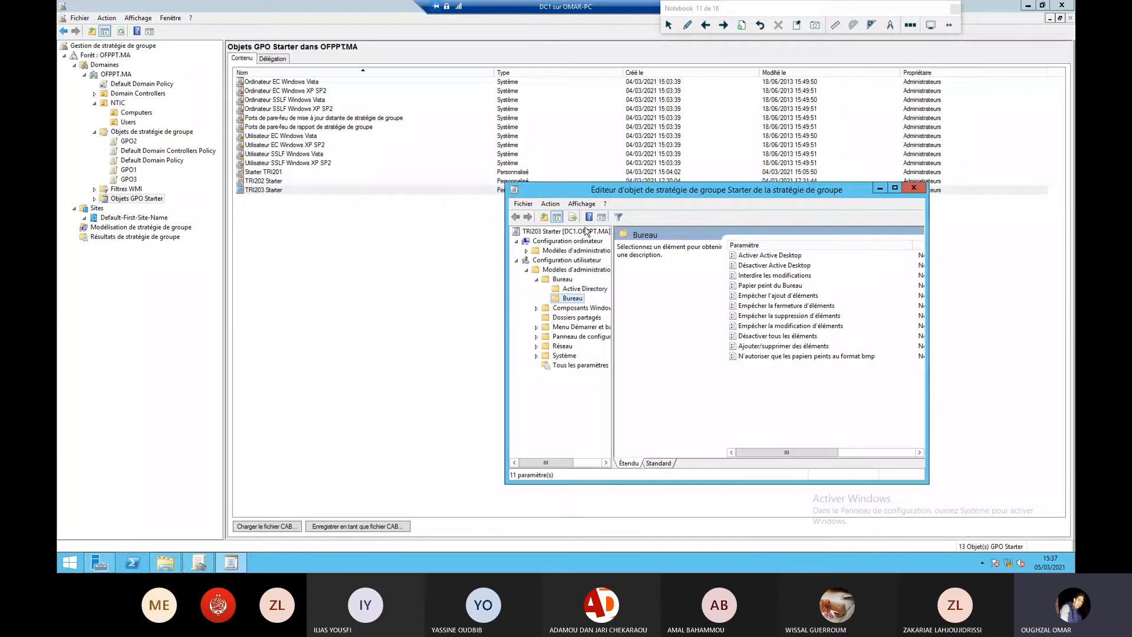
pyautogui.moveTo(587, 189); pyautogui.dragTo(695, 144)
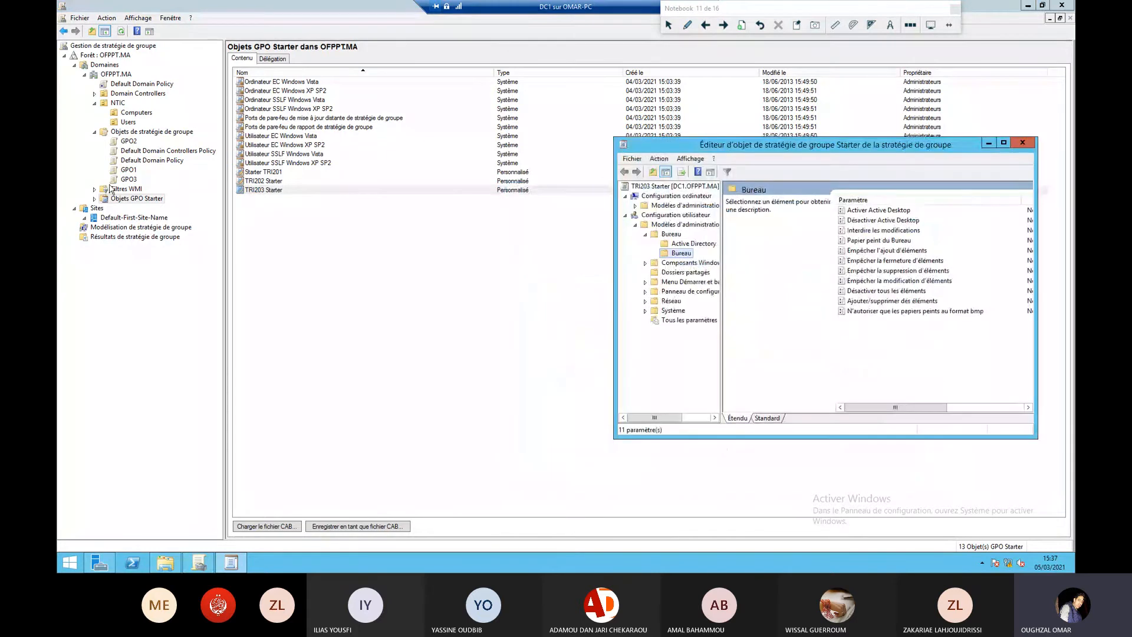
# Open GPO3 for editing and place its editor side by side with the TRI203 Starter editor.
pyautogui.rightClick(127, 179)
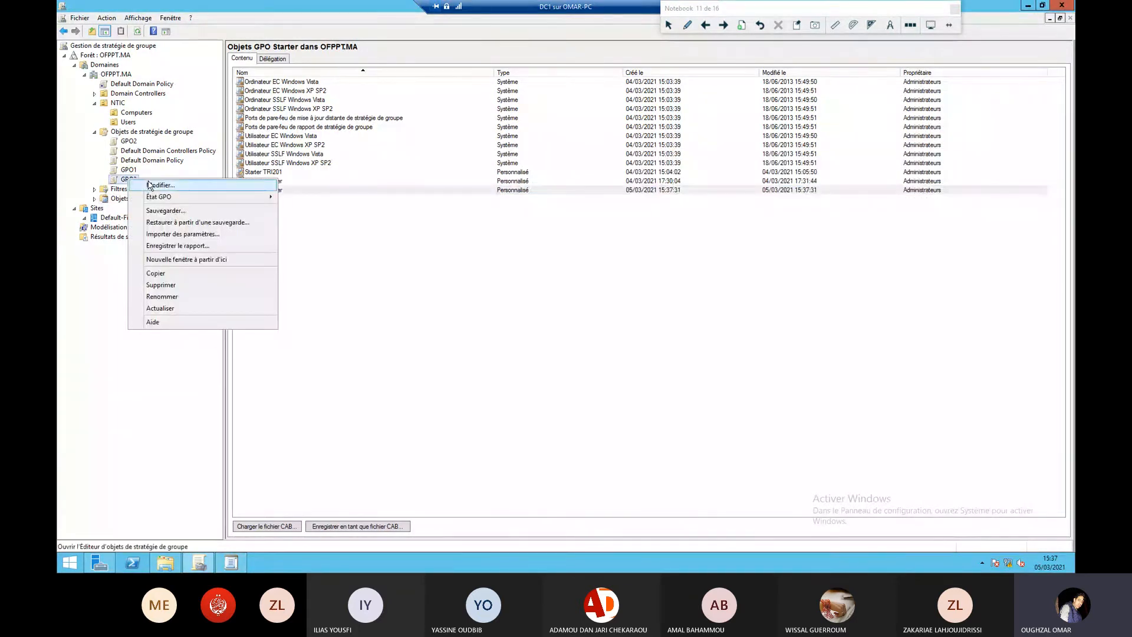
pyautogui.click(154, 184)
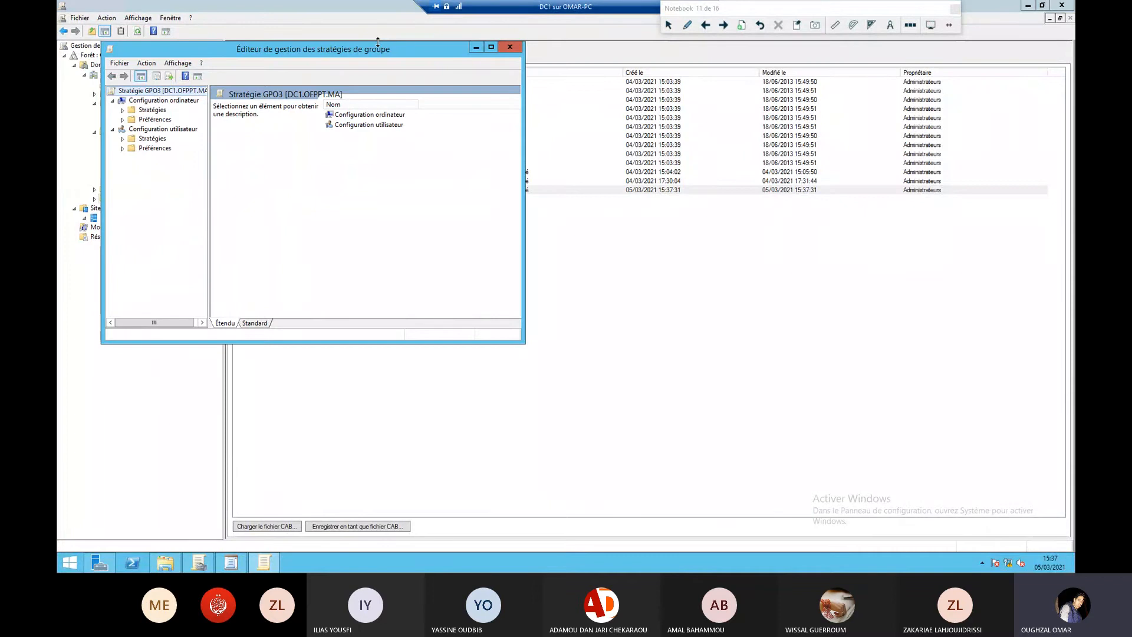
pyautogui.moveTo(375, 53); pyautogui.dragTo(346, 205)
pyautogui.click(231, 562)
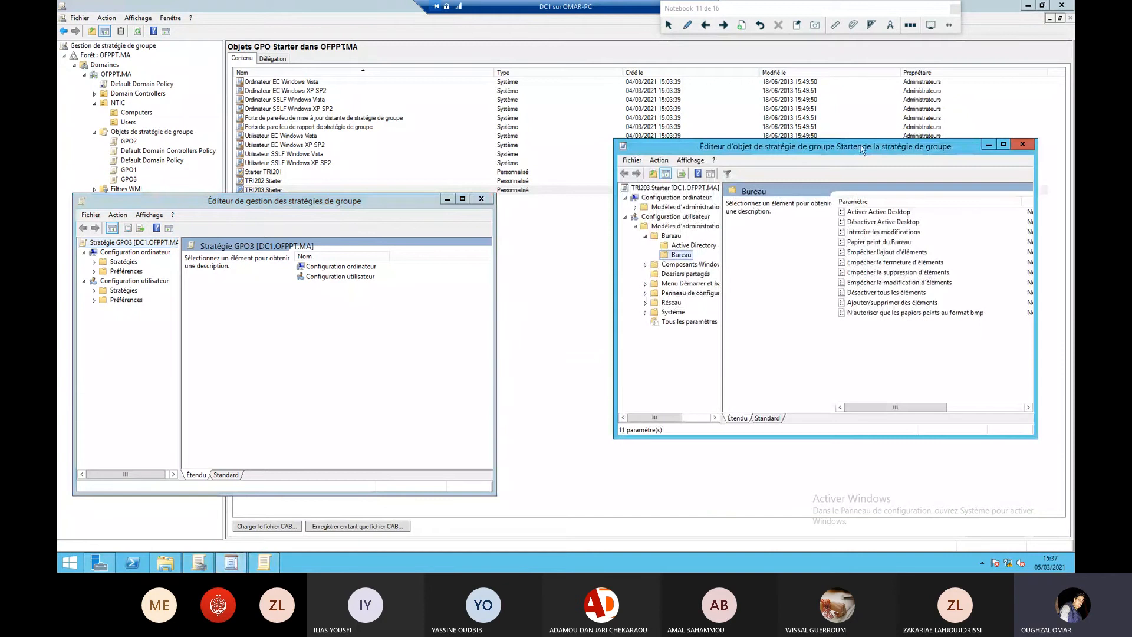
pyautogui.moveTo(862, 149); pyautogui.dragTo(749, 202)
# Collapse the user Modèles d'administration in TRI203 Starter and expand both Stratégies folders in GPO3 to compare their structures.
pyautogui.click(524, 282)
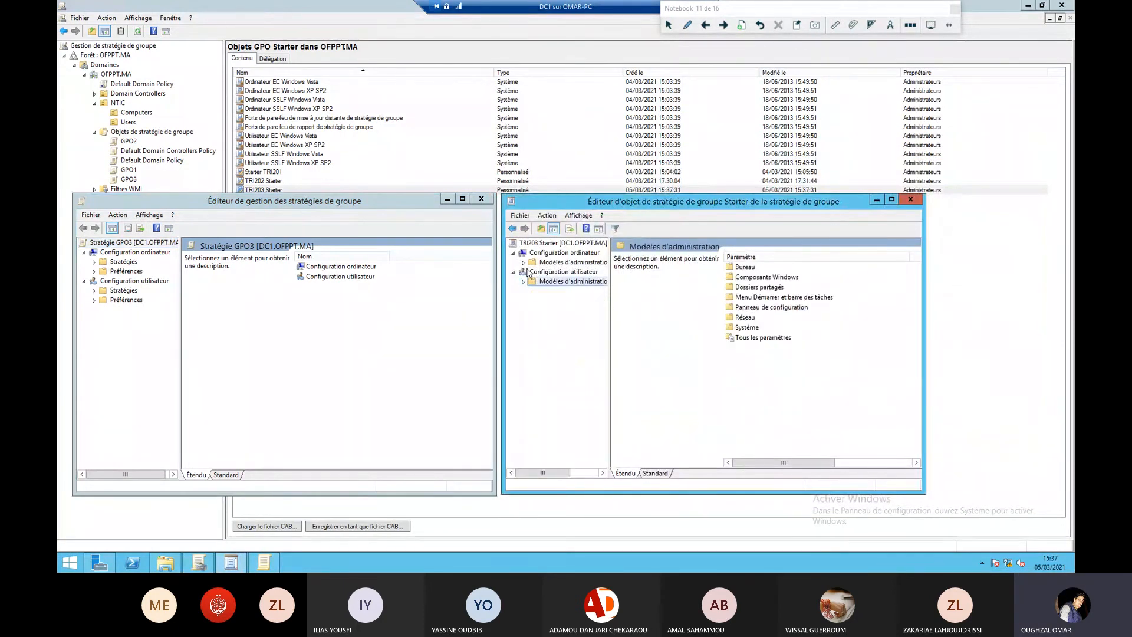
pyautogui.click(94, 263)
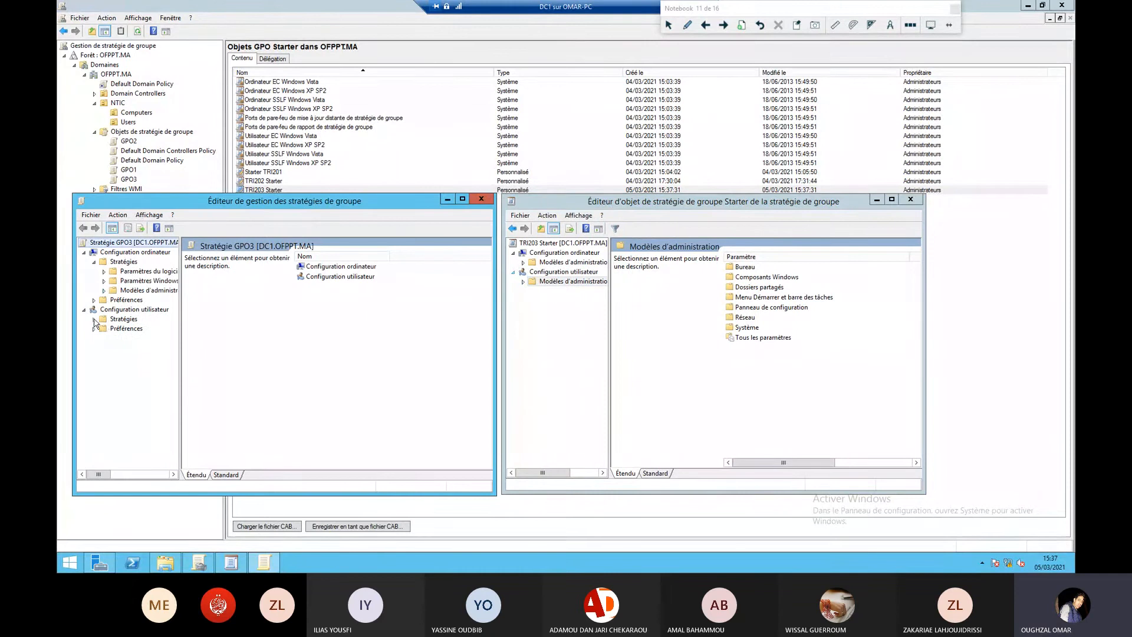
pyautogui.click(95, 320)
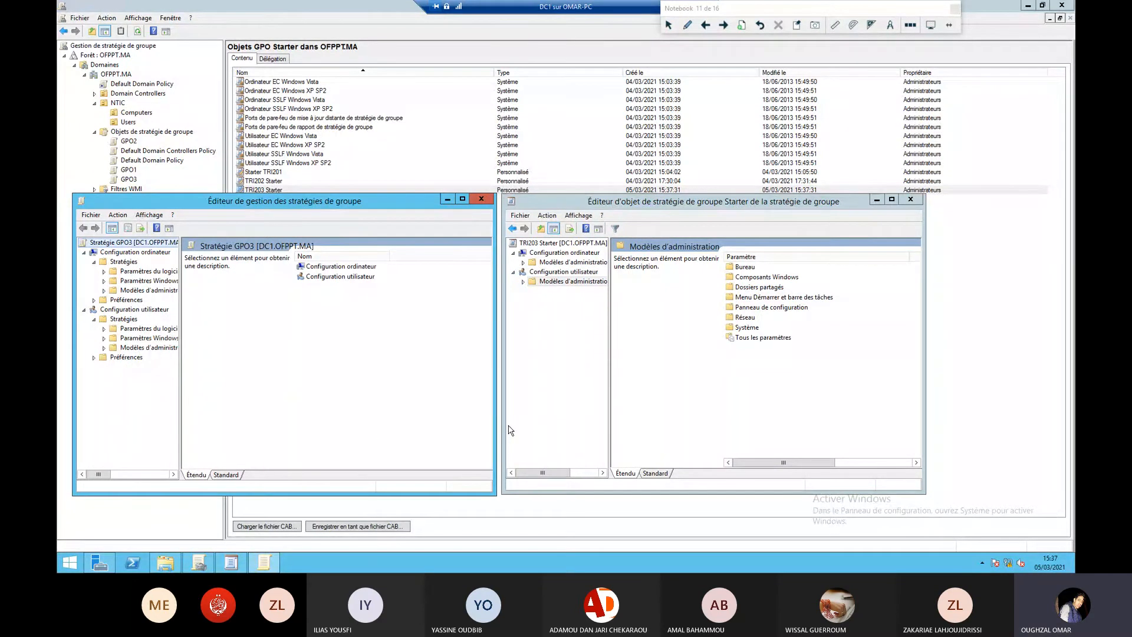
# Mark the Modèles d'administration folders in both editors with the pen and clear the annotations.
pyautogui.click(688, 25)
pyautogui.moveTo(517, 279)
pyautogui.mouseDown()
pyautogui.moveTo(519, 292)
pyautogui.moveTo(600, 290)
pyautogui.mouseUp()
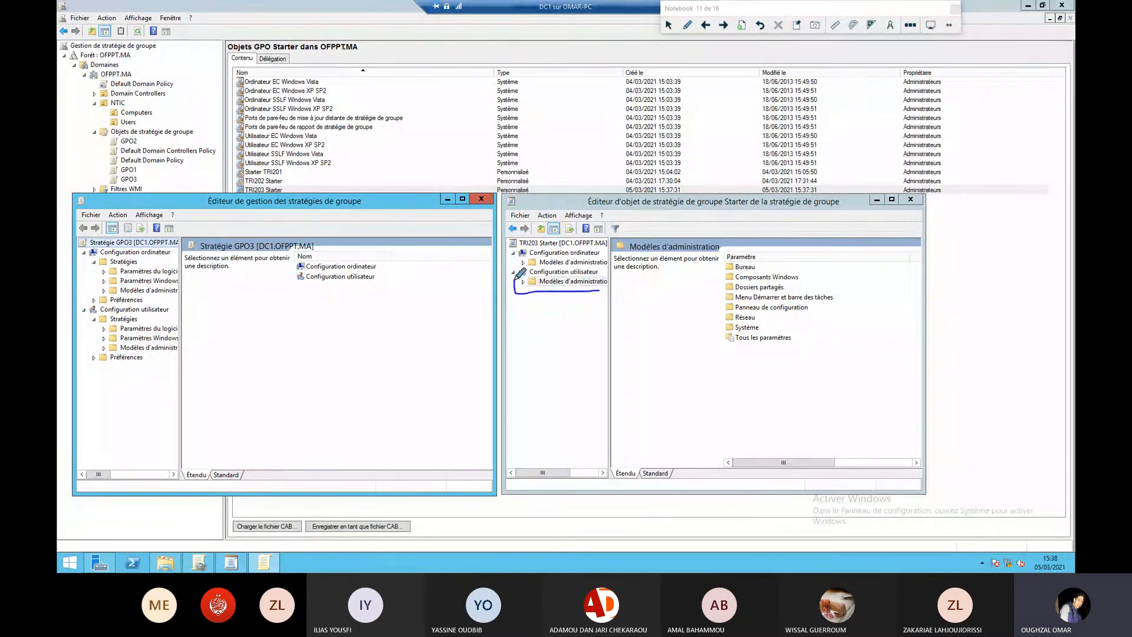
pyautogui.moveTo(518, 277); pyautogui.dragTo(602, 272)
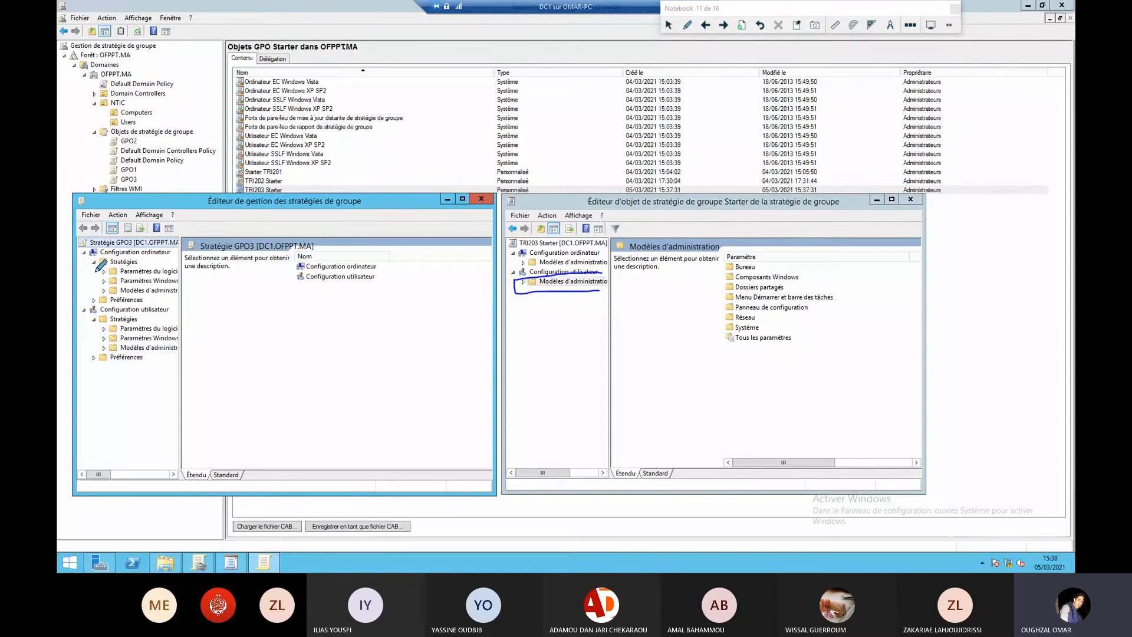
pyautogui.moveTo(84, 263); pyautogui.dragTo(95, 262)
pyautogui.moveTo(88, 291); pyautogui.dragTo(104, 289)
pyautogui.moveTo(110, 286); pyautogui.dragTo(107, 299)
pyautogui.moveTo(83, 301); pyautogui.dragTo(90, 301)
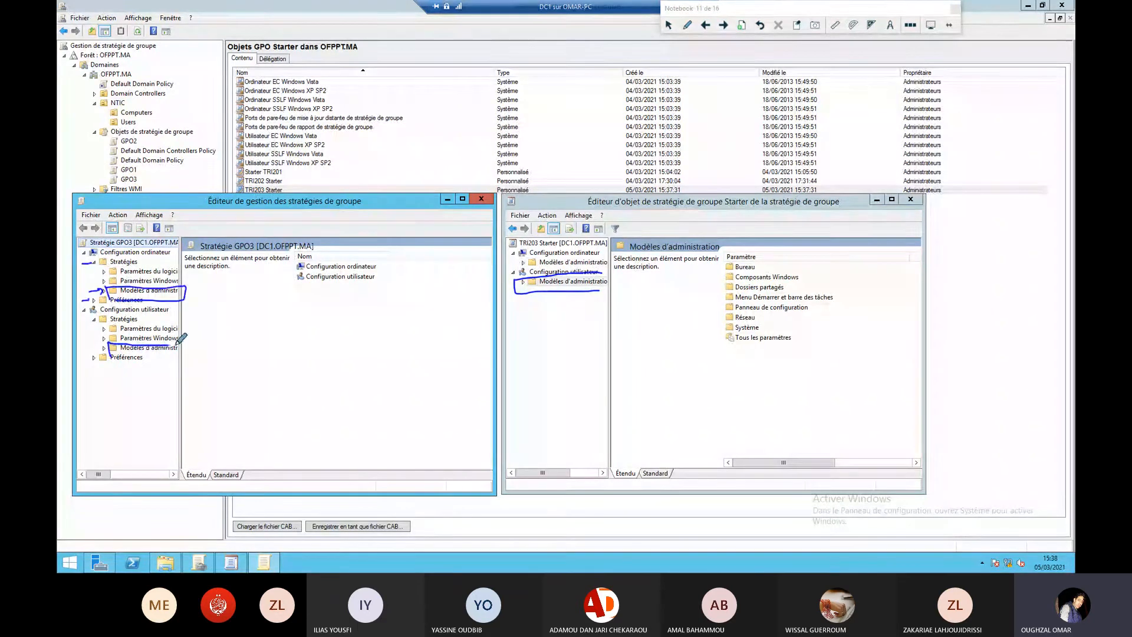
pyautogui.moveTo(110, 345); pyautogui.dragTo(129, 350)
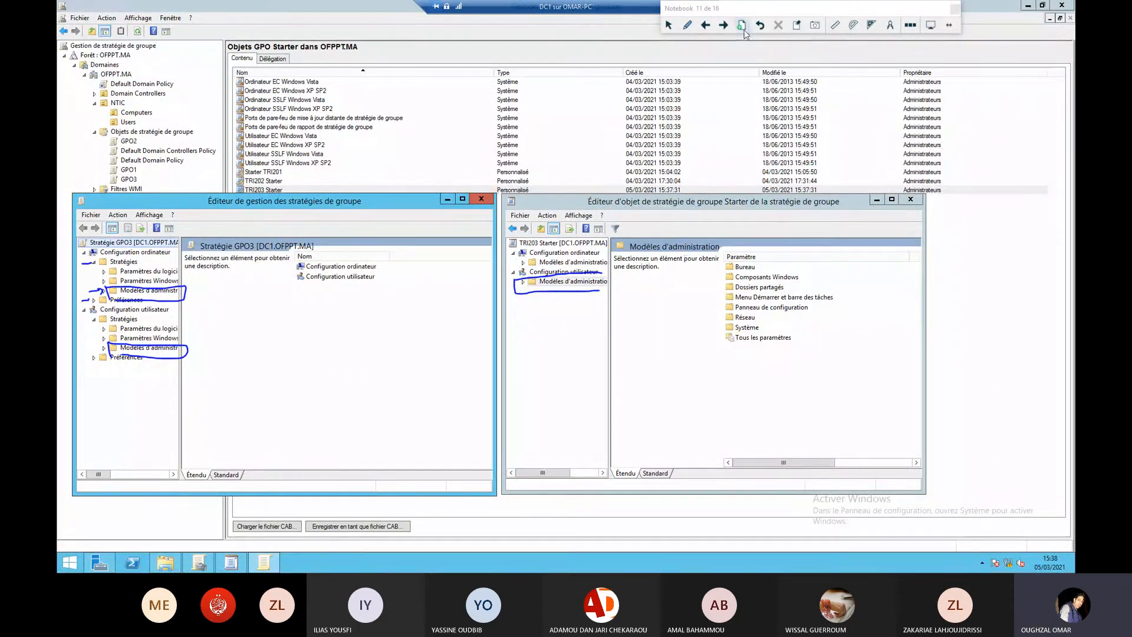
pyautogui.click(779, 25)
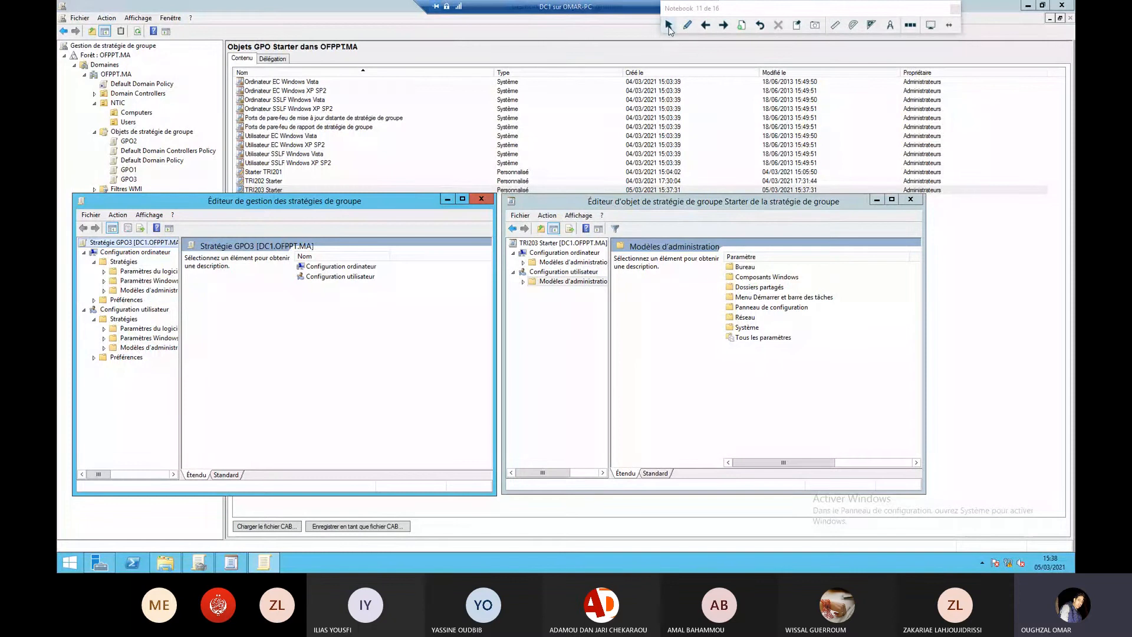
# Set Masquer et désactiver tous les éléments du Bureau to Activé under the user Bureau templates of TRI203 Starter.
pyautogui.doubleClick(533, 281)
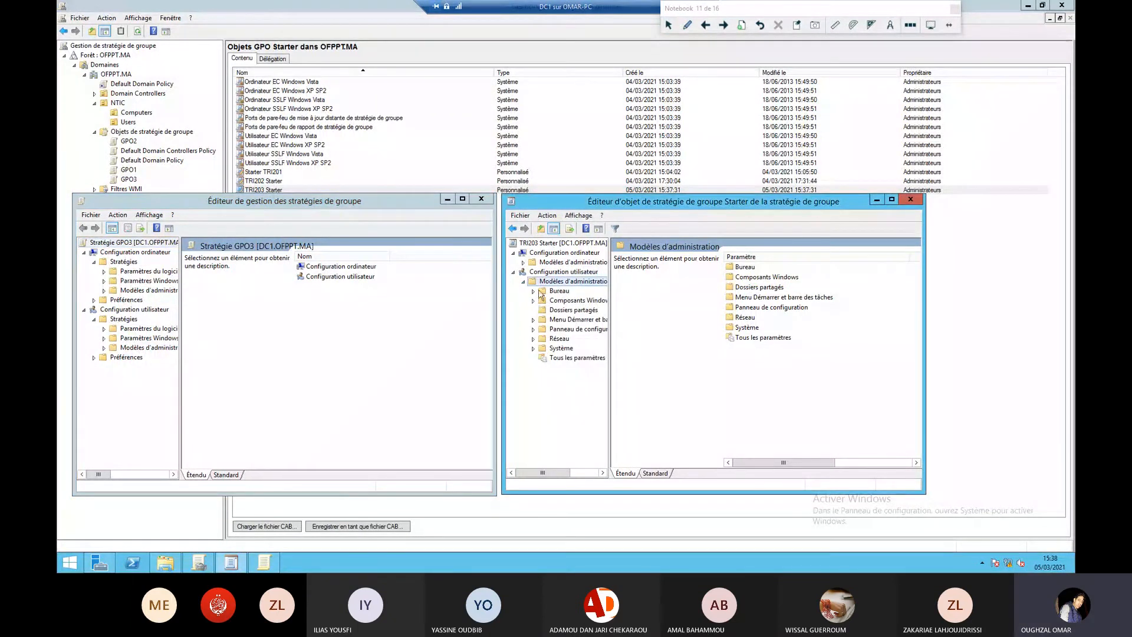
pyautogui.click(534, 291)
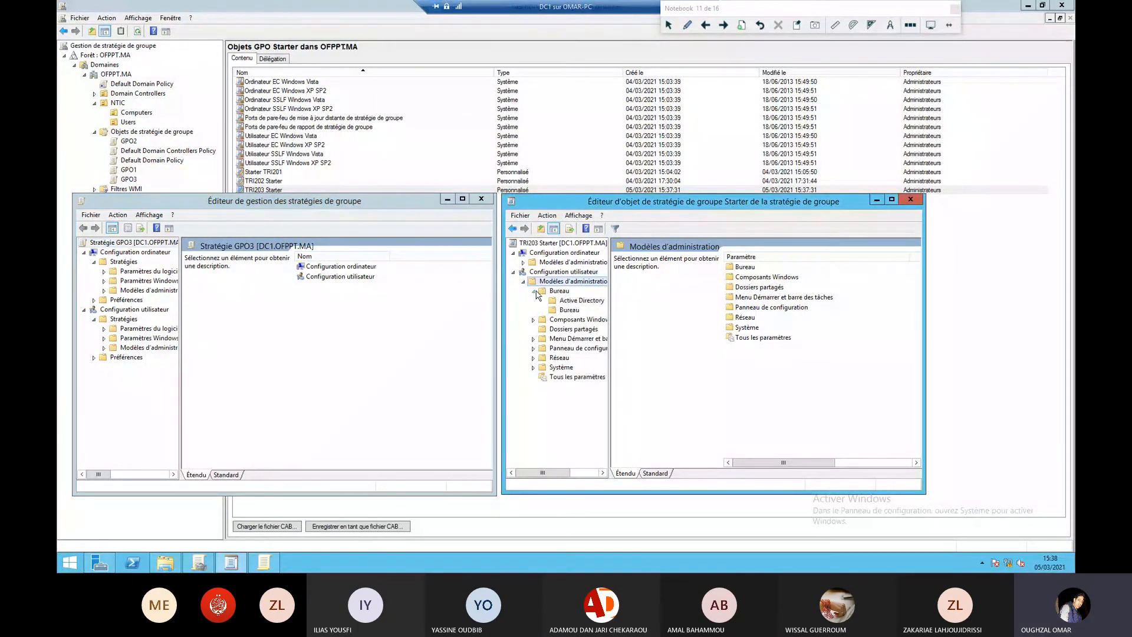
pyautogui.click(561, 291)
pyautogui.moveTo(924, 336); pyautogui.dragTo(1004, 337)
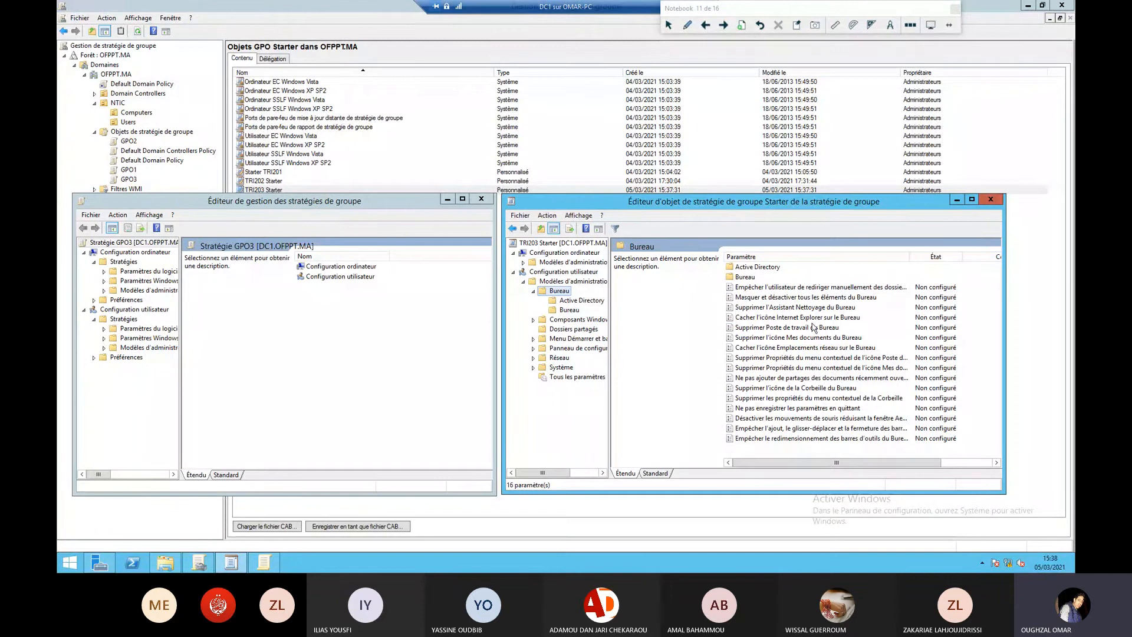
pyautogui.doubleClick(786, 298)
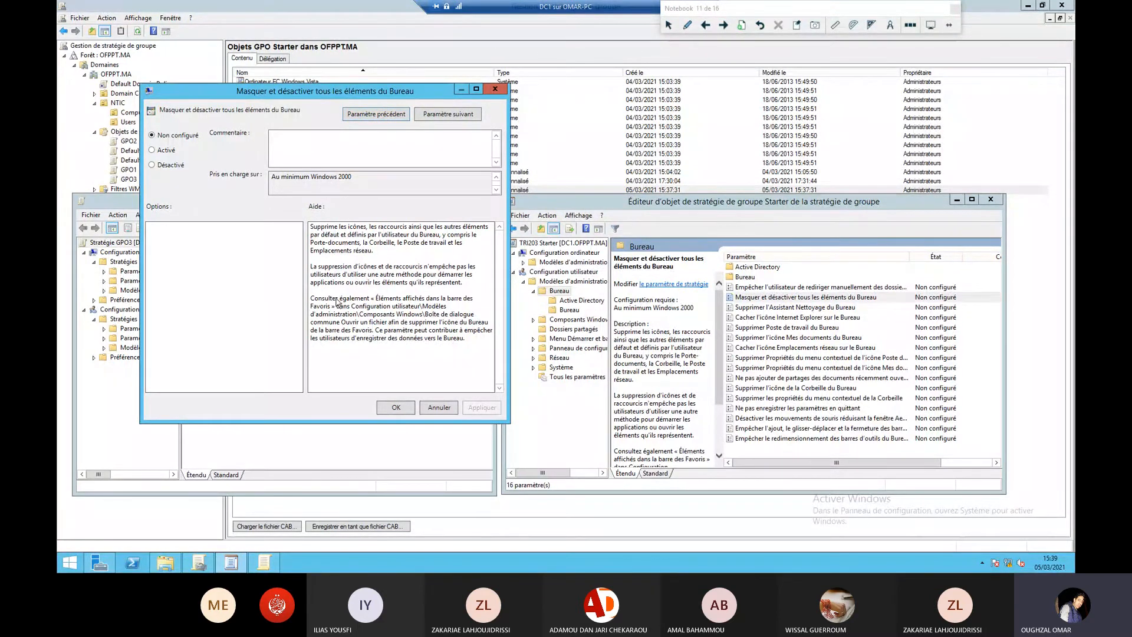
pyautogui.click(153, 150)
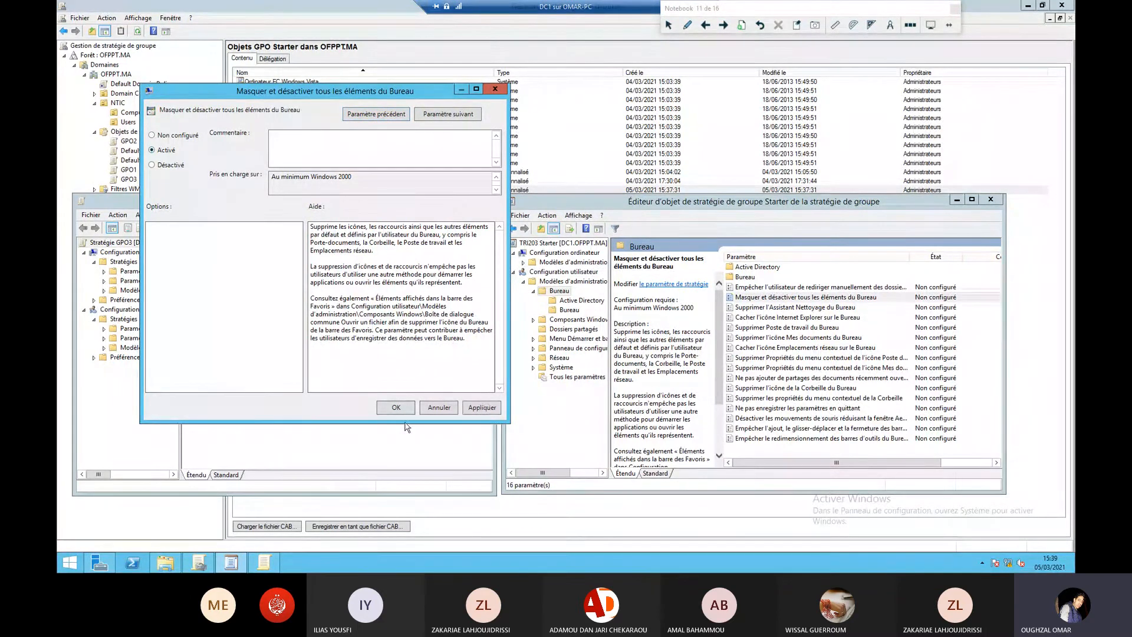
pyautogui.click(401, 408)
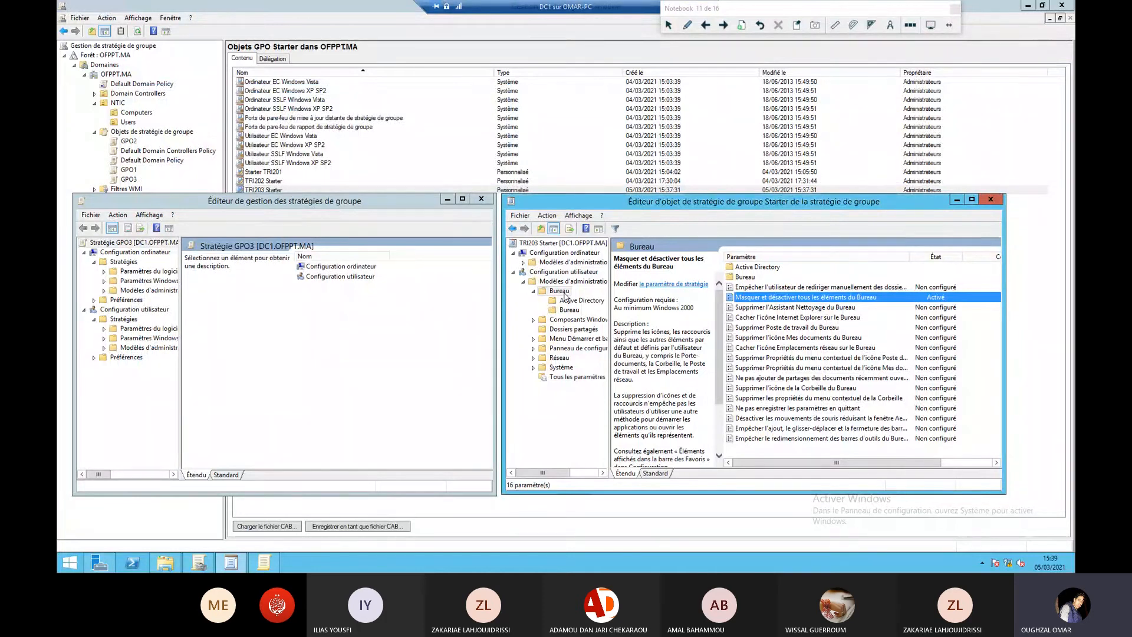
# Open the Options Ctrl+Alt+Suppr policies under Système in TRI203 Starter's user templates and widen the policy tree.
pyautogui.click(533, 368)
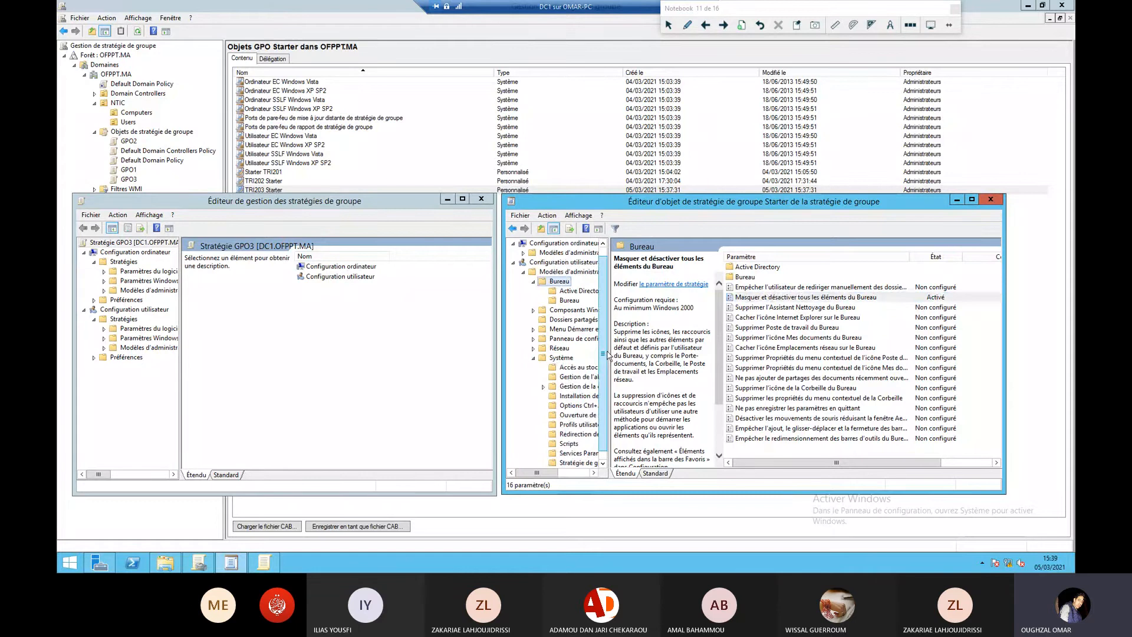
pyautogui.moveTo(608, 354); pyautogui.dragTo(696, 357)
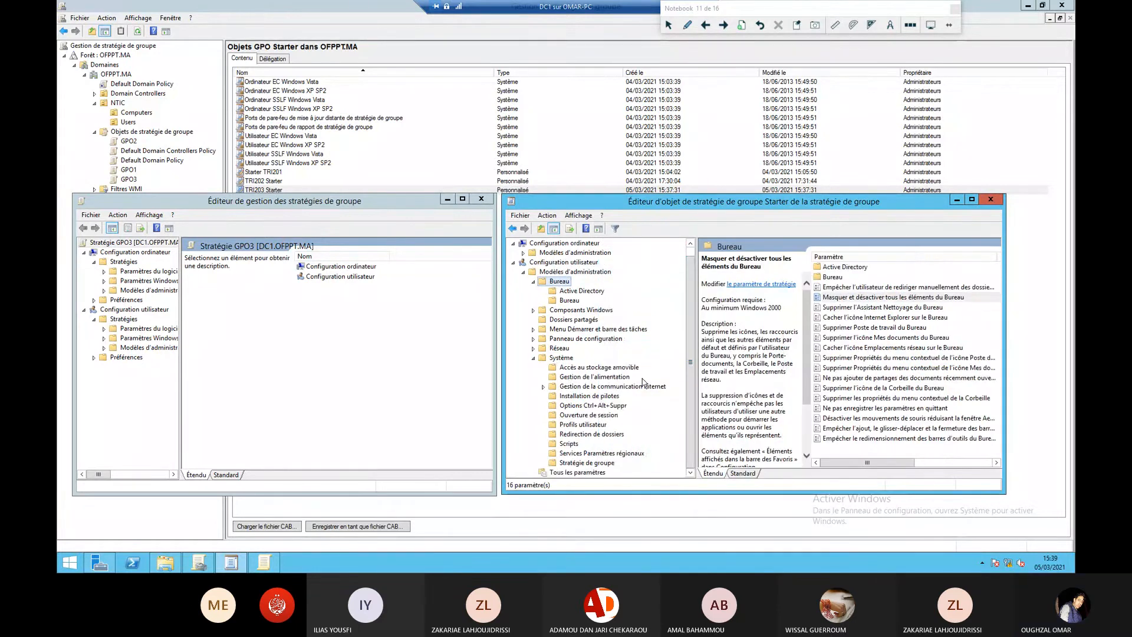
pyautogui.click(559, 406)
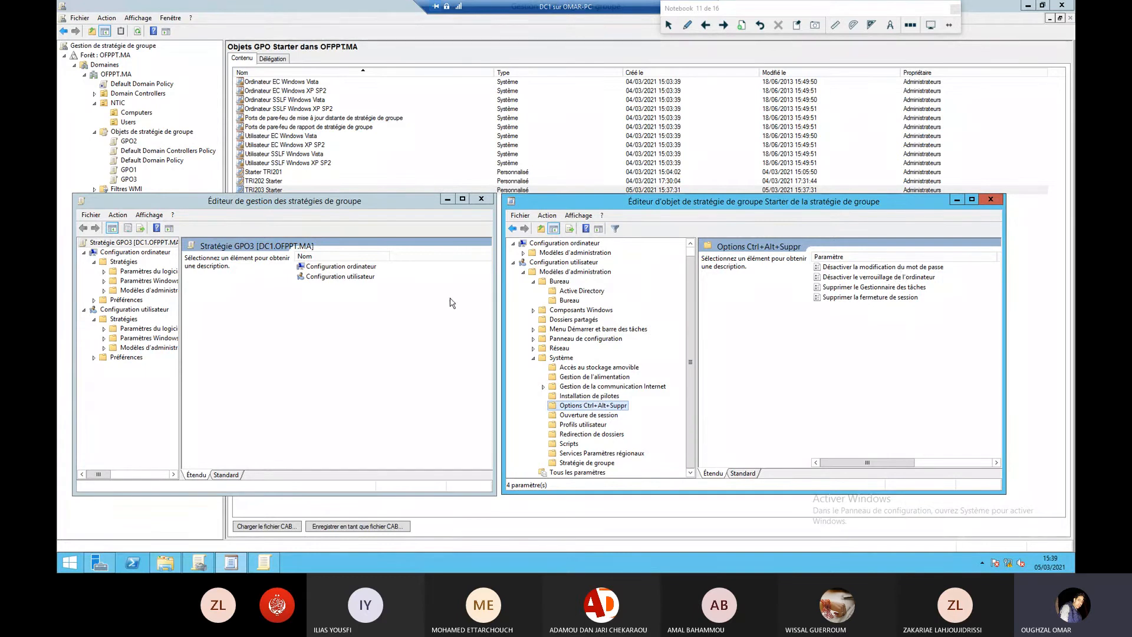
# Switch the DC1 virtual machine to windowed view, examine its connection toolbar, and return it to full screen.
pyautogui.click(374, 303)
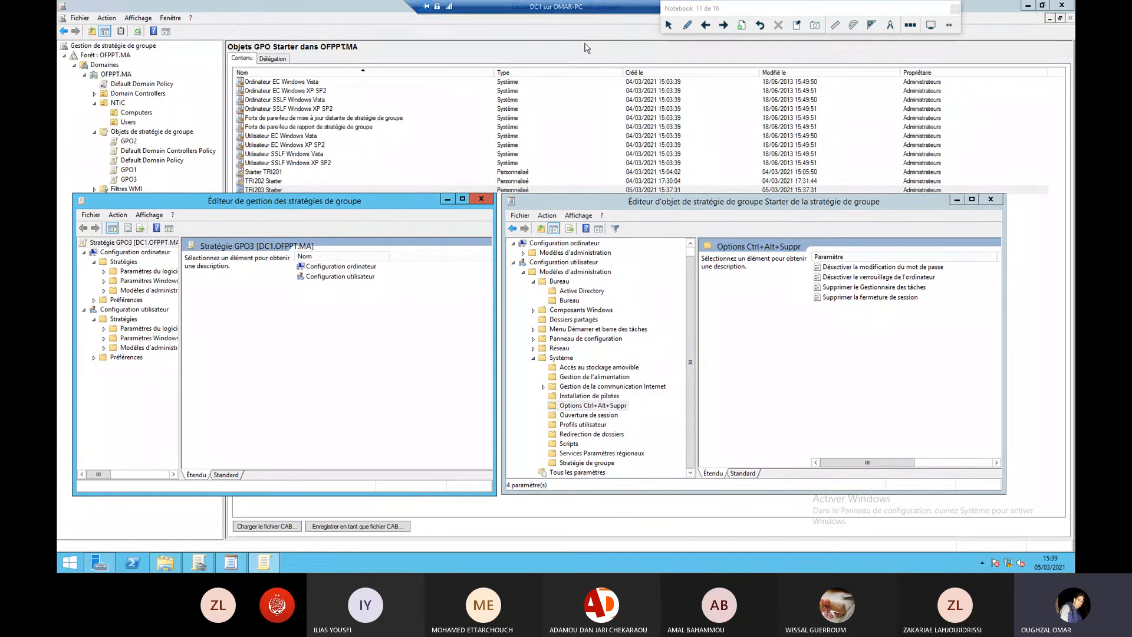
pyautogui.click(675, 6)
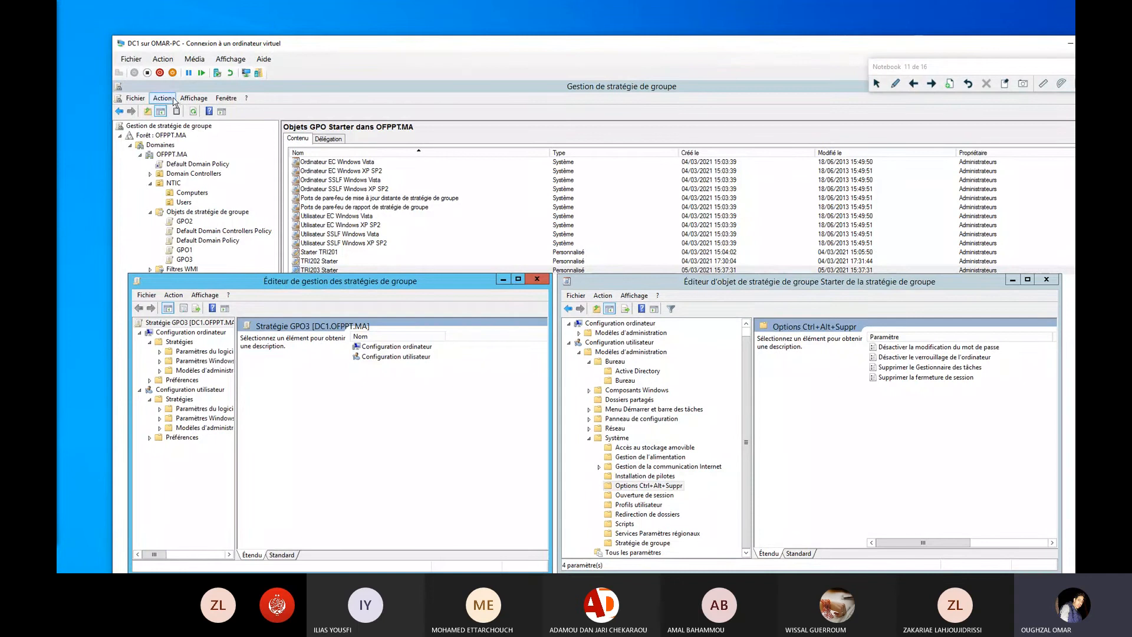
pyautogui.click(174, 103)
pyautogui.moveTo(140, 101)
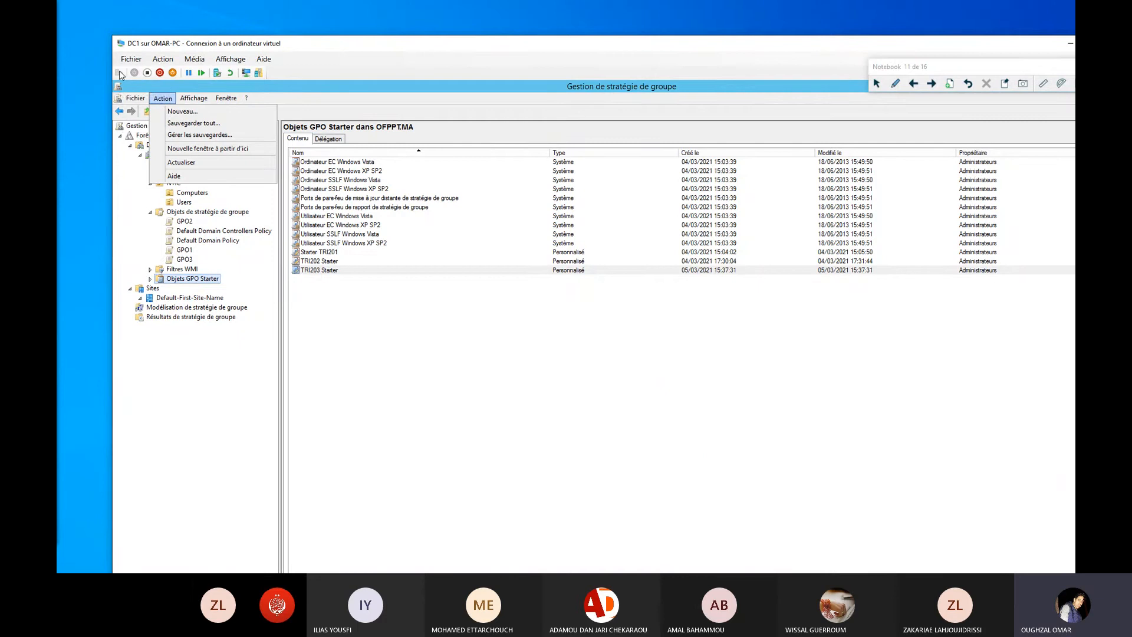
pyautogui.click(472, 303)
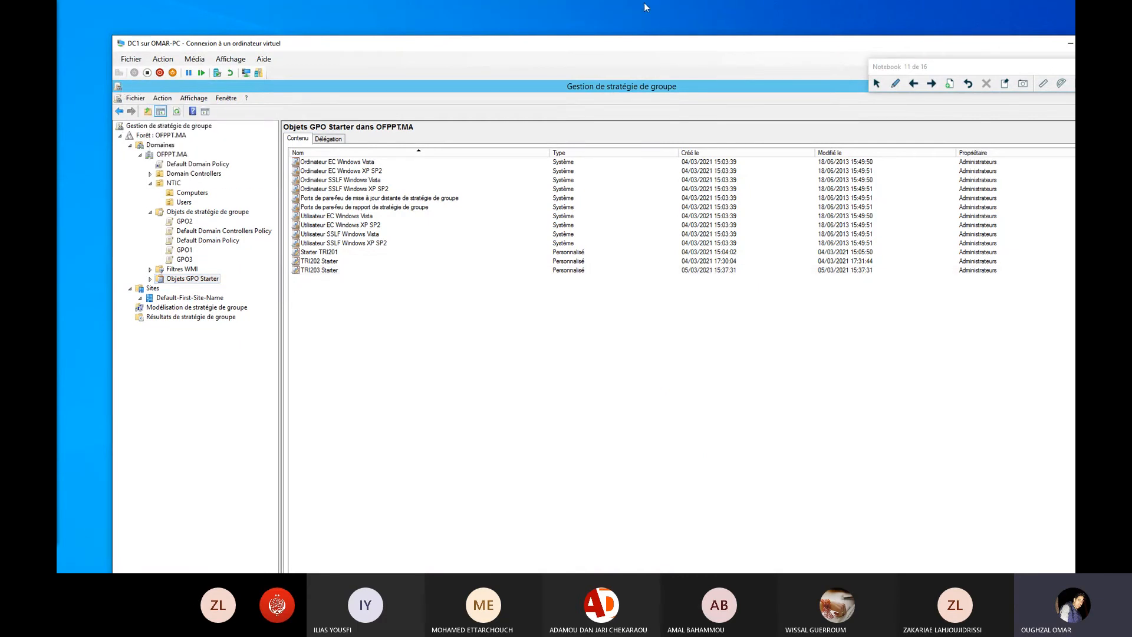
pyautogui.doubleClick(608, 42)
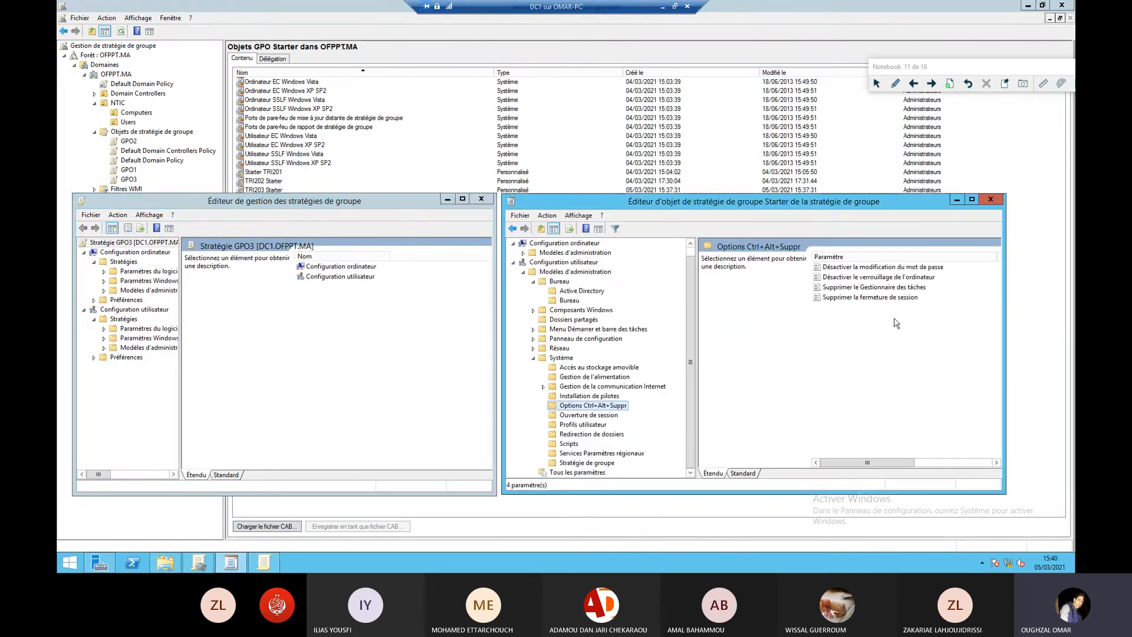
# Set Supprimer le Gestionnaire des tâches to Activé in TRI203 Starter and close both policy editors.
pyautogui.doubleClick(887, 287)
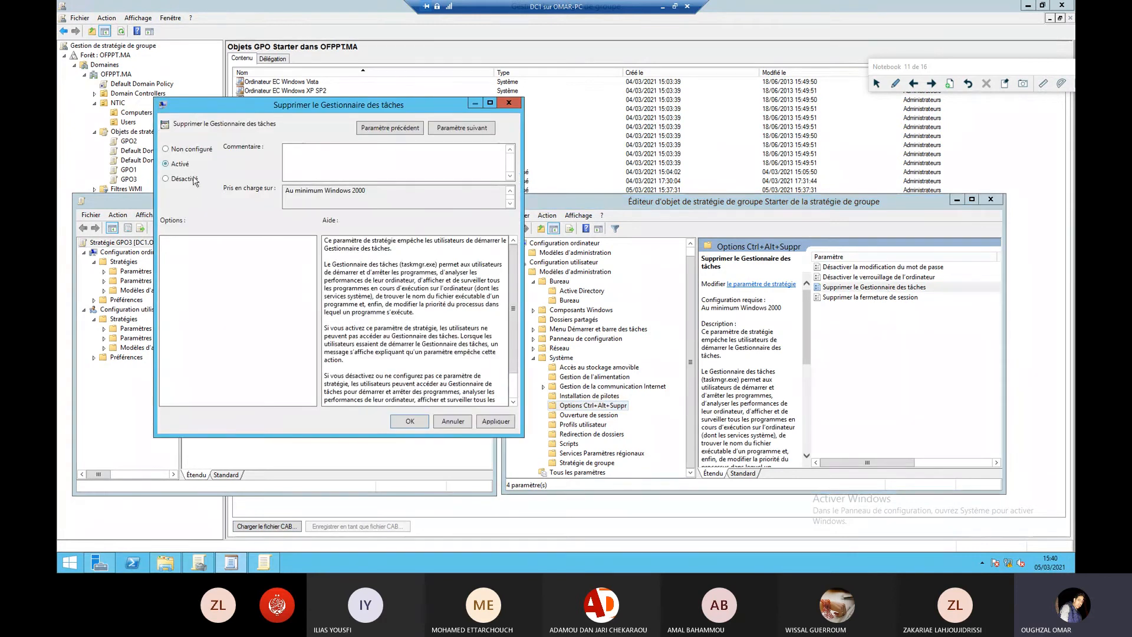
pyautogui.click(410, 421)
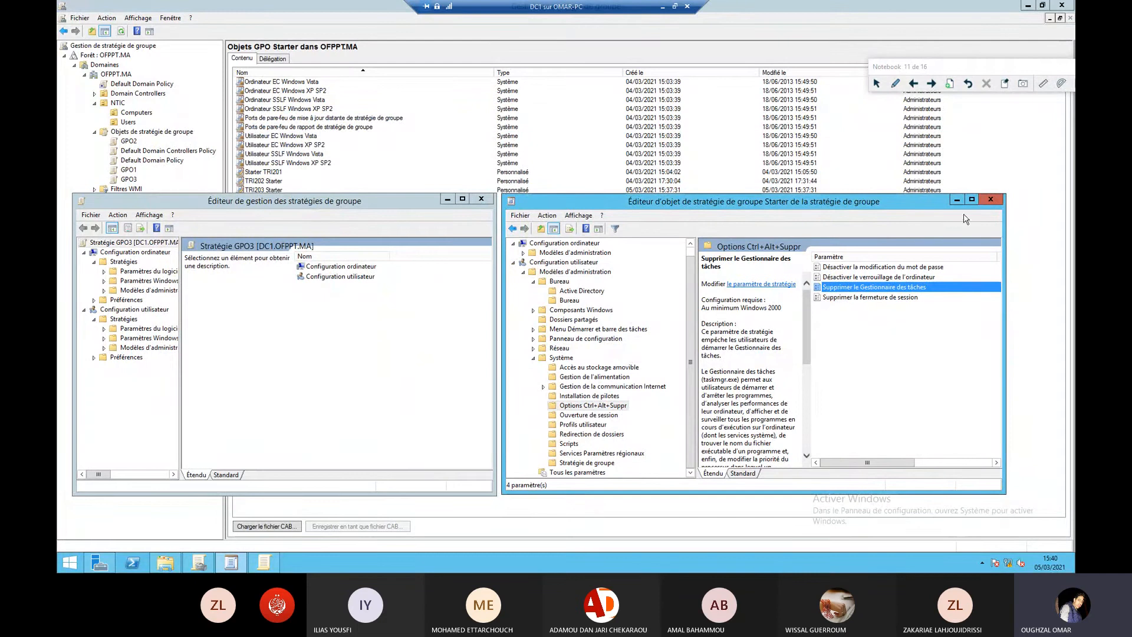
pyautogui.click(991, 199)
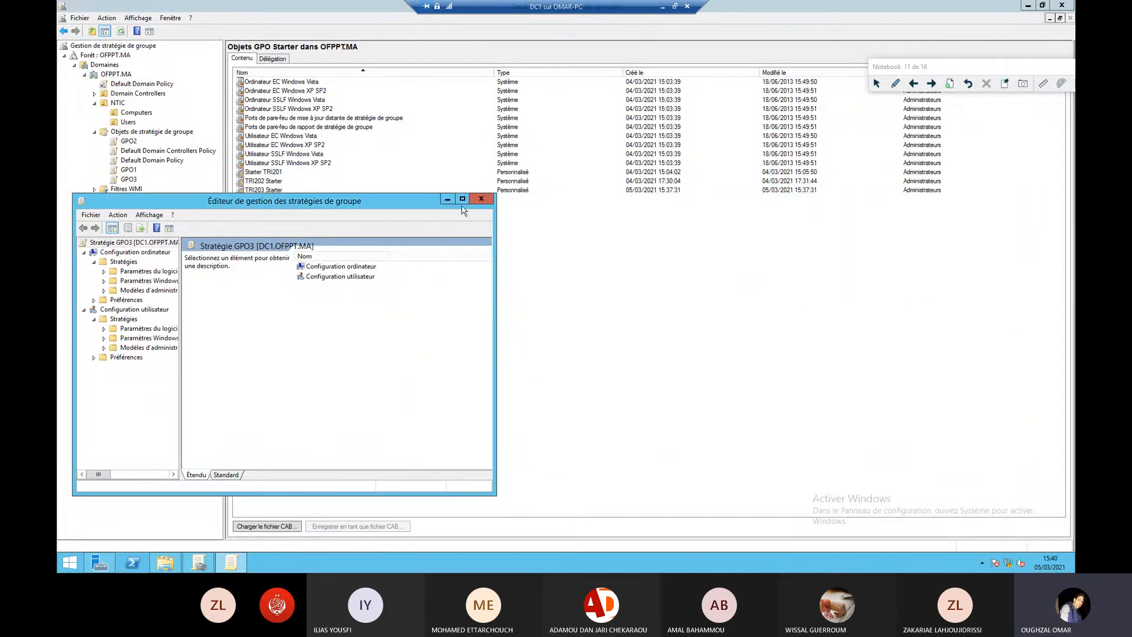
pyautogui.click(481, 199)
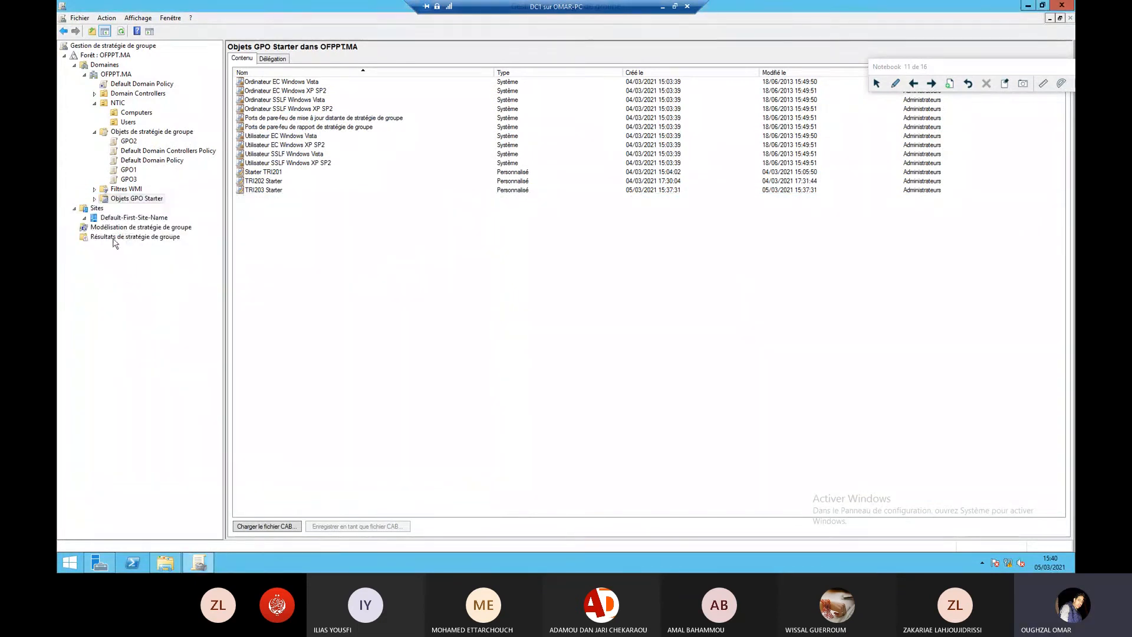
# Set up a new GPO named GPO4 in Objets de stratégie de groupe with TRI203 Starter as its source.
pyautogui.click(133, 133)
pyautogui.rightClick(275, 167)
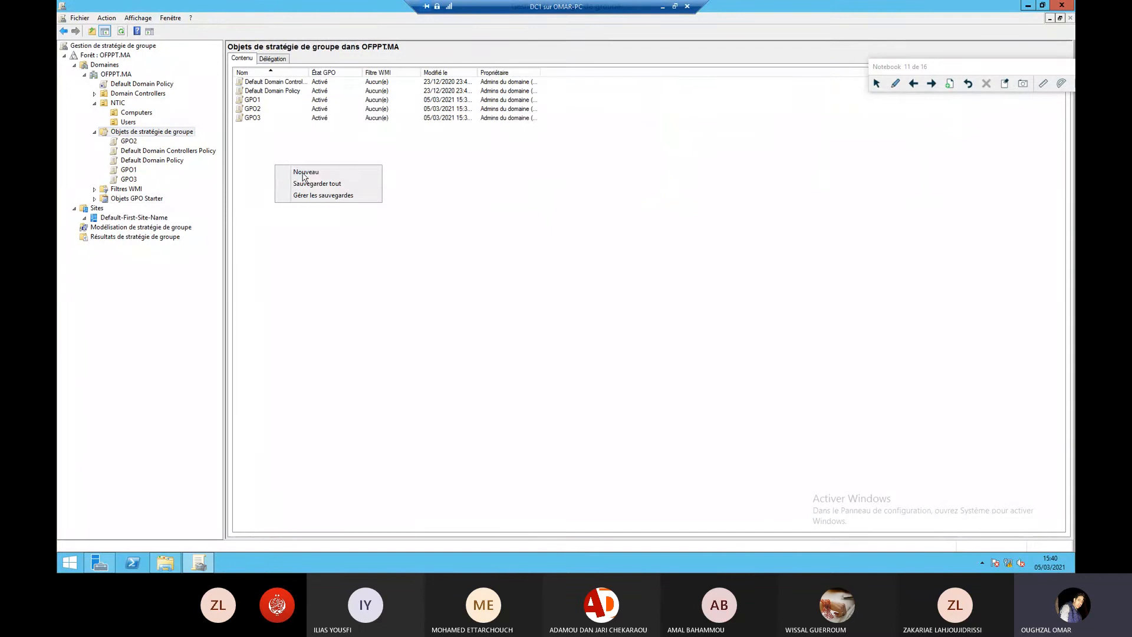
pyautogui.click(311, 174)
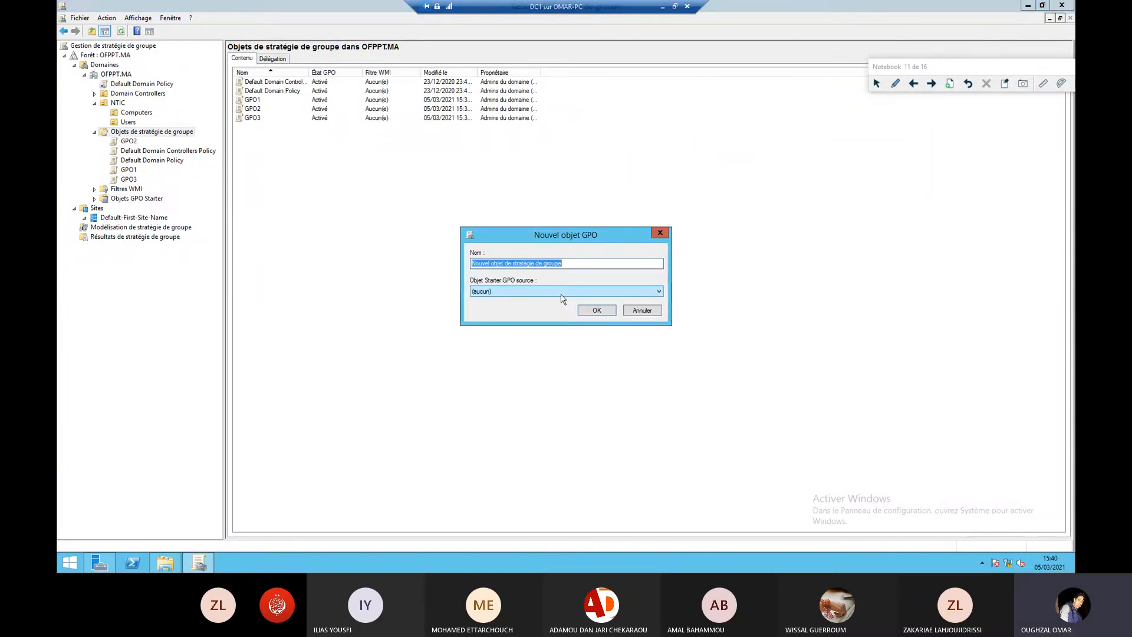
pyautogui.write('GPO4')
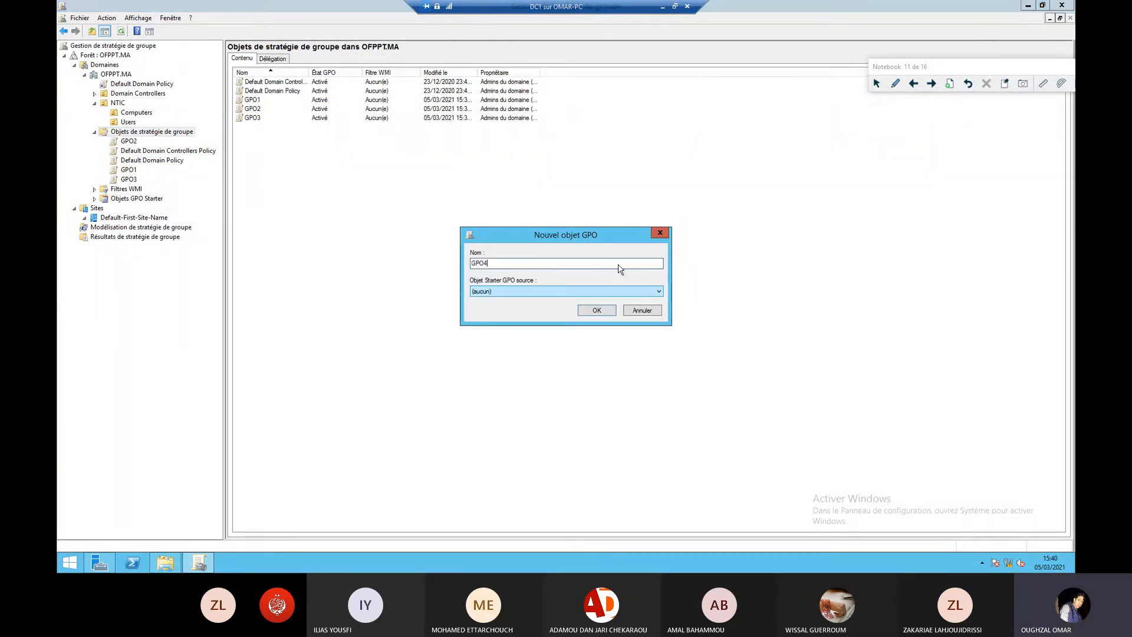
pyautogui.click(497, 290)
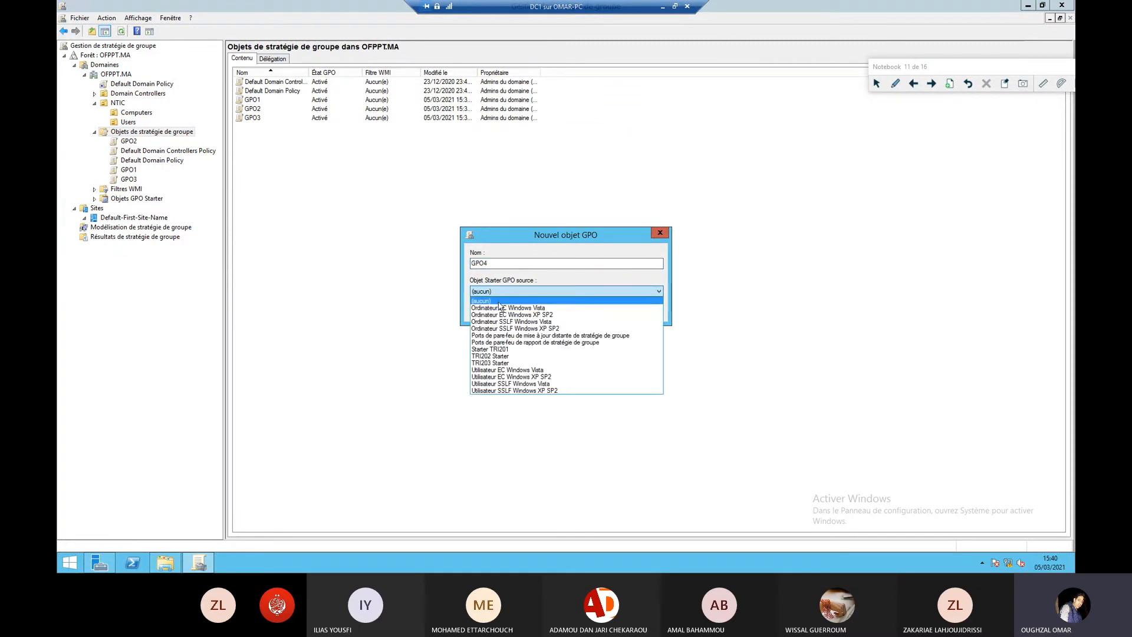
pyautogui.click(510, 363)
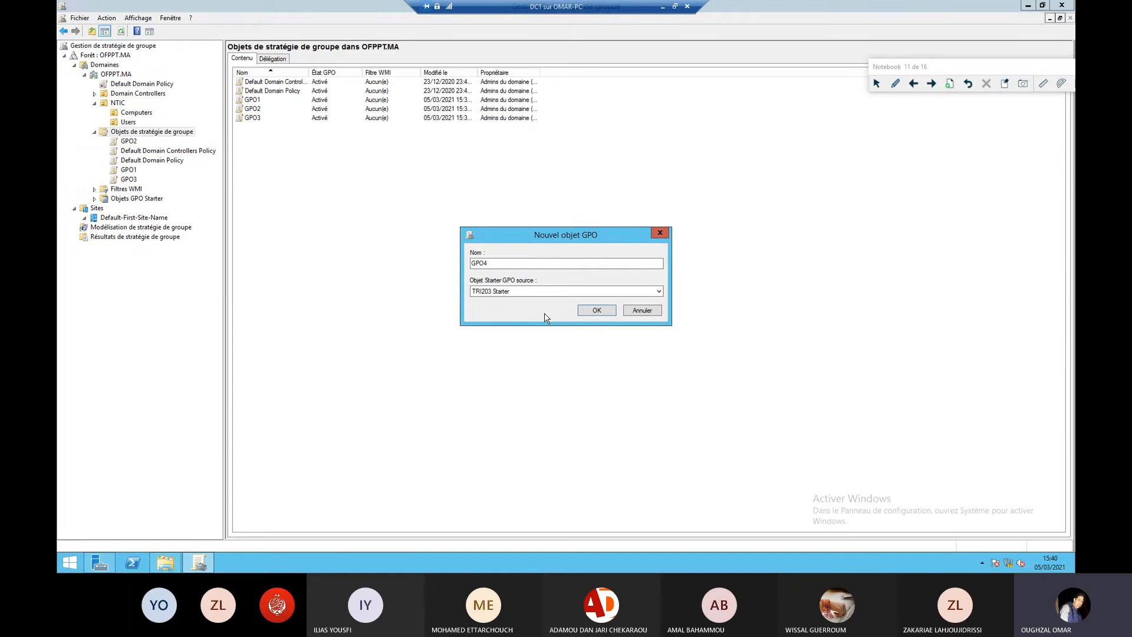
# Circle the TRI203 Starter source and OK in ink, and draw an arrow from the source to the GPO4 name labelled copier.
pyautogui.click(895, 83)
pyautogui.moveTo(620, 297)
pyautogui.mouseDown()
pyautogui.moveTo(581, 298)
pyautogui.moveTo(608, 326)
pyautogui.moveTo(619, 307)
pyautogui.mouseUp()
pyautogui.moveTo(524, 284)
pyautogui.mouseDown()
pyautogui.moveTo(453, 301)
pyautogui.moveTo(557, 277)
pyautogui.moveTo(522, 248)
pyautogui.moveTo(505, 258)
pyautogui.mouseUp()
pyautogui.moveTo(590, 255)
pyautogui.mouseDown()
pyautogui.moveTo(575, 271)
pyautogui.moveTo(642, 253)
pyautogui.mouseUp()
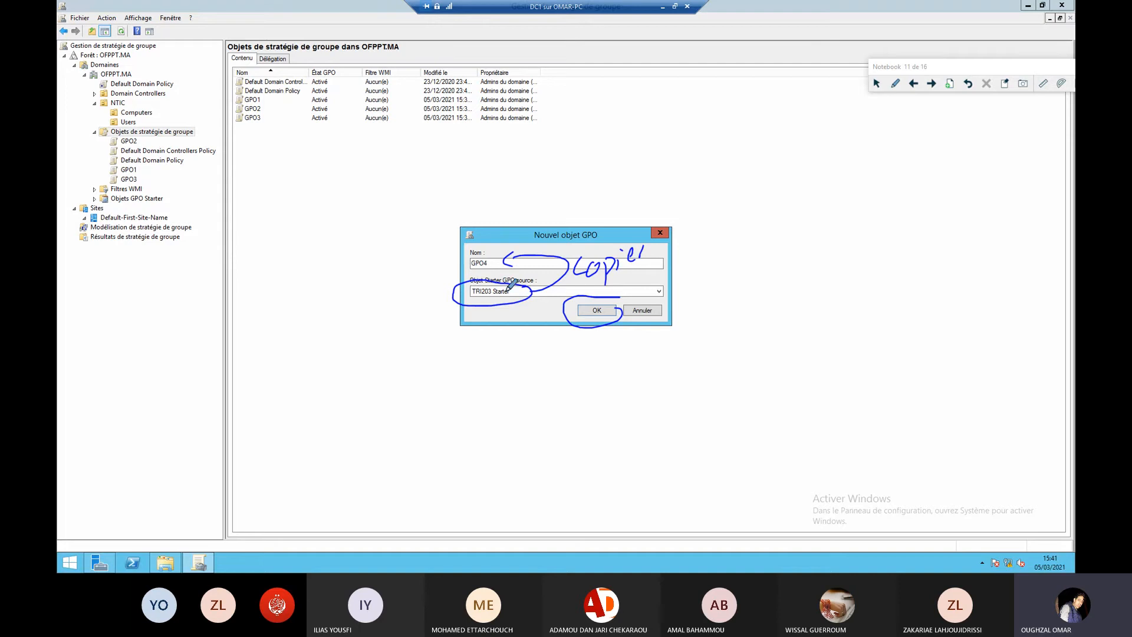
pyautogui.click(879, 84)
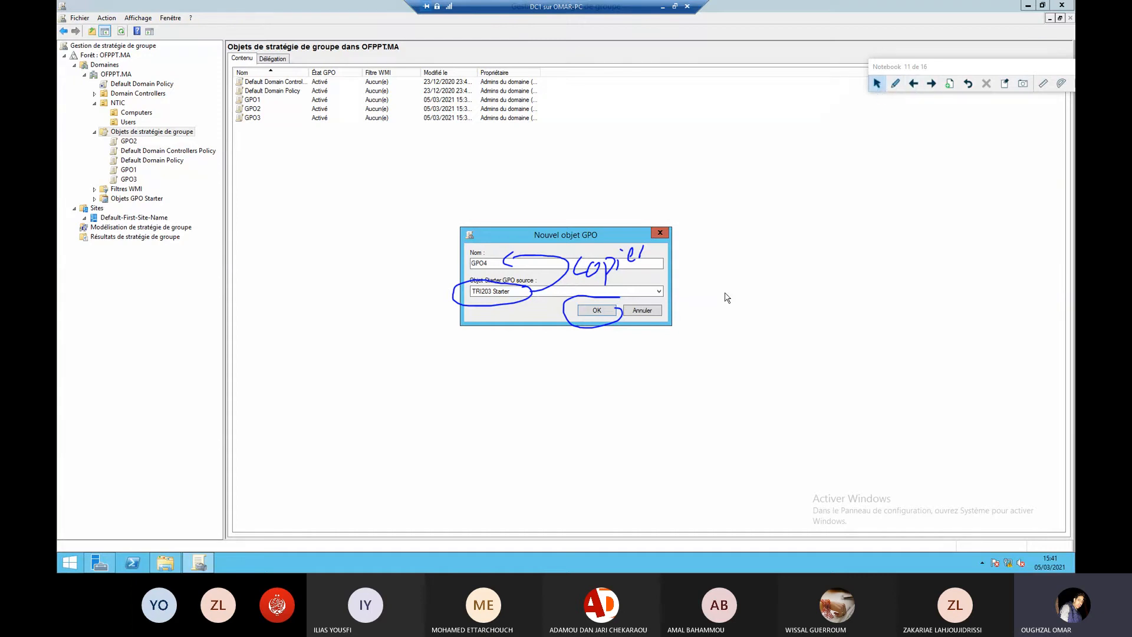
# Confirm the creation of GPO4 and clear the ink annotations from the screen.
pyautogui.click(592, 311)
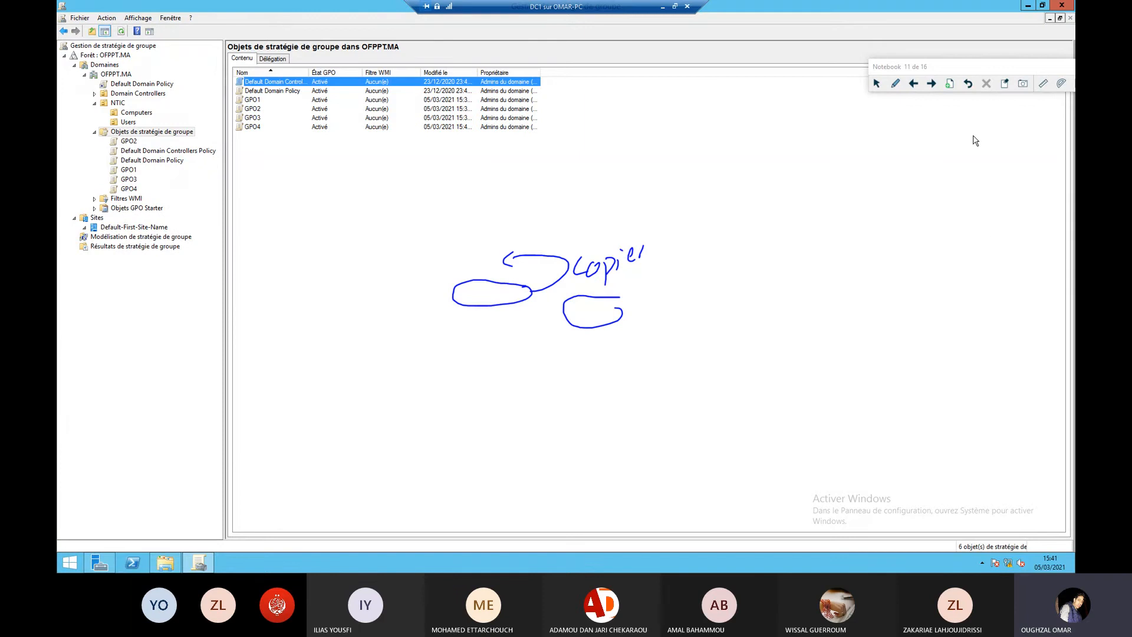
pyautogui.click(1005, 84)
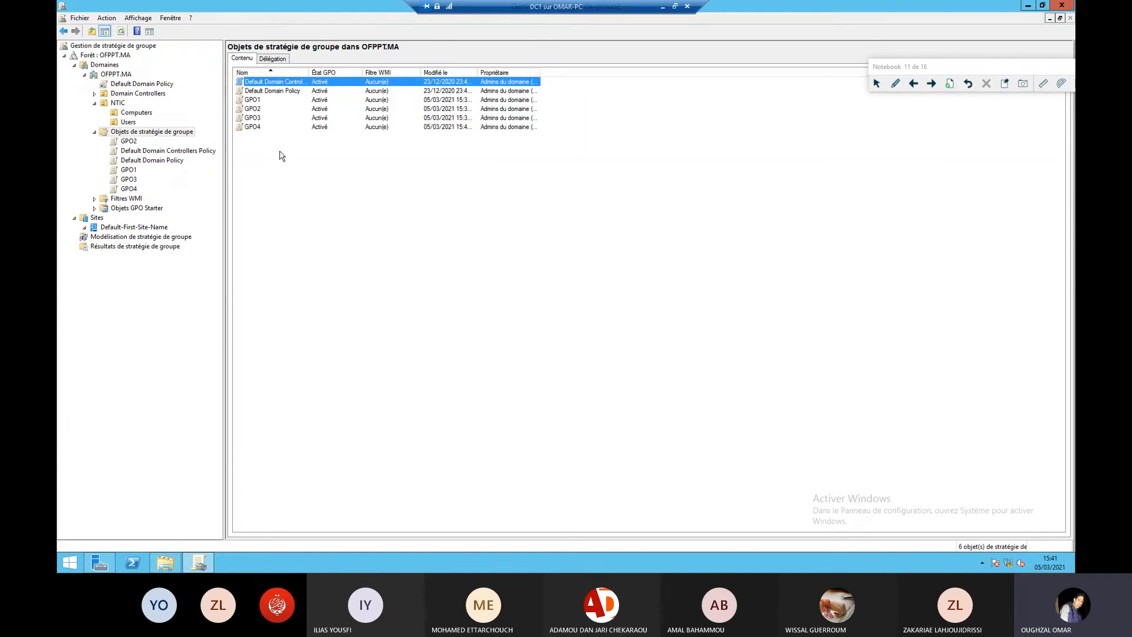
# Examine GPO4's user settings under Système/Options Ctrl+Alt+Suppr and read the explanation of Supprimer le Gestionnaire des tâches.
pyautogui.doubleClick(253, 127)
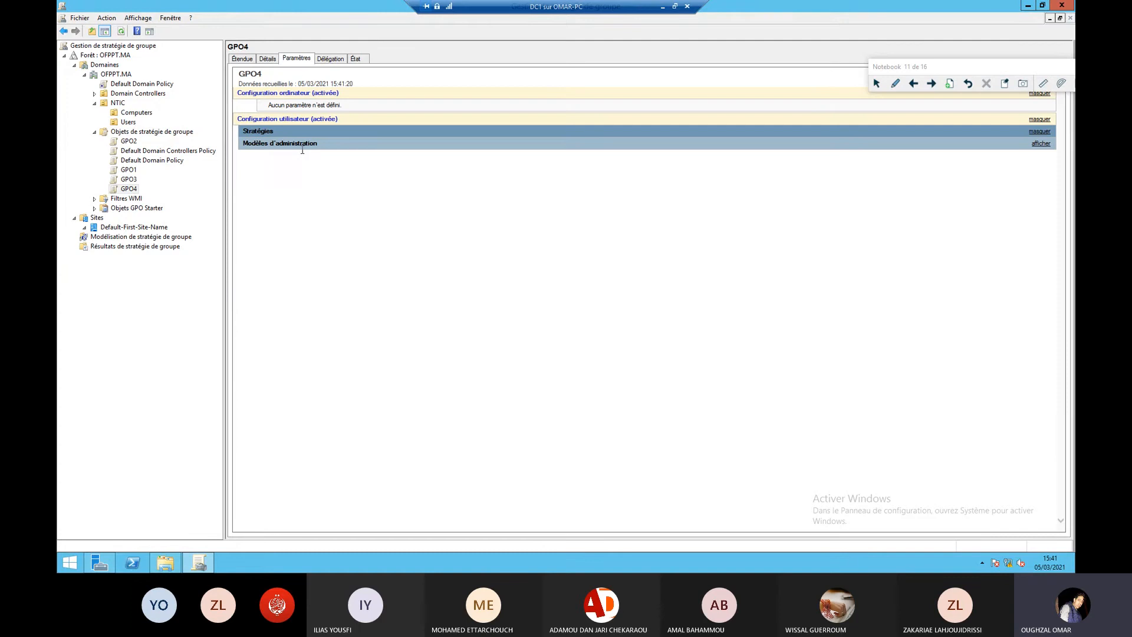
pyautogui.click(301, 146)
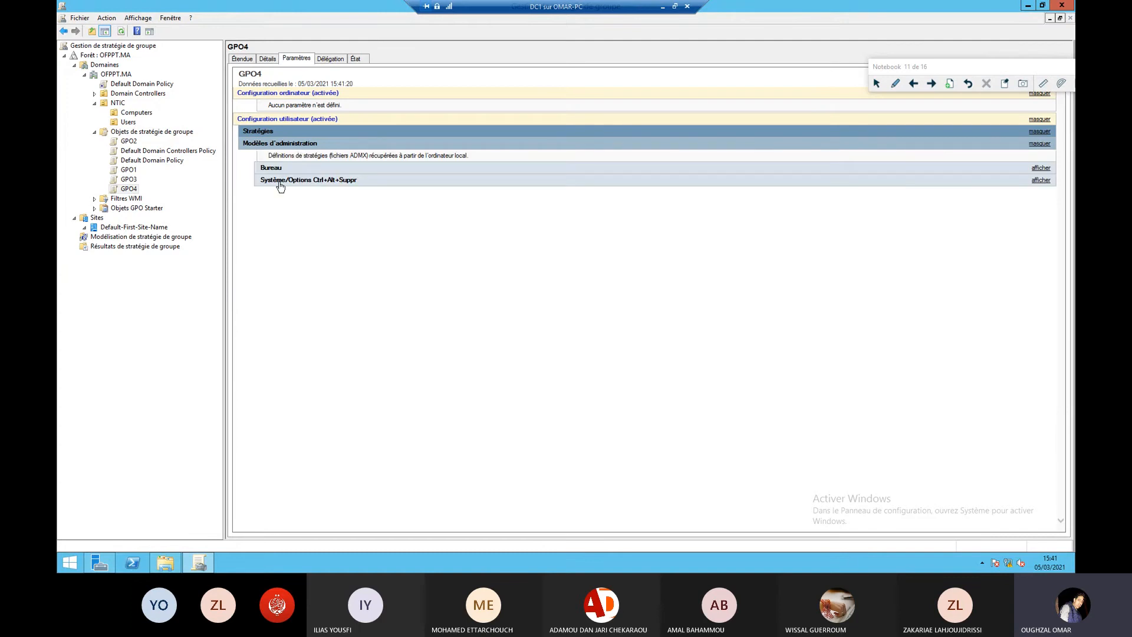
pyautogui.click(304, 182)
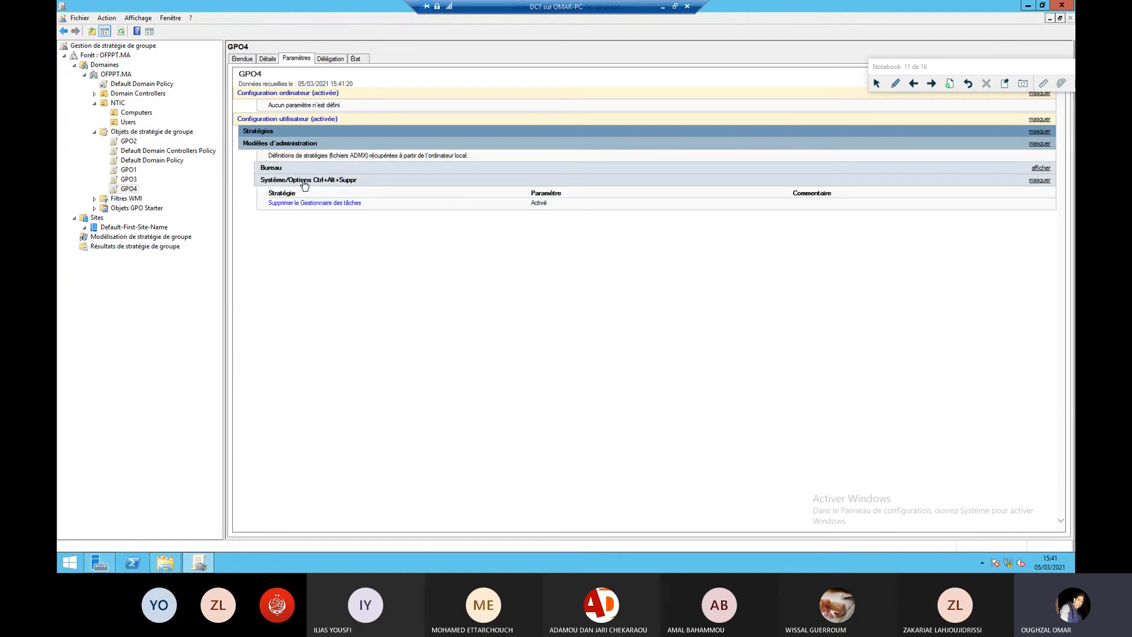
pyautogui.click(333, 204)
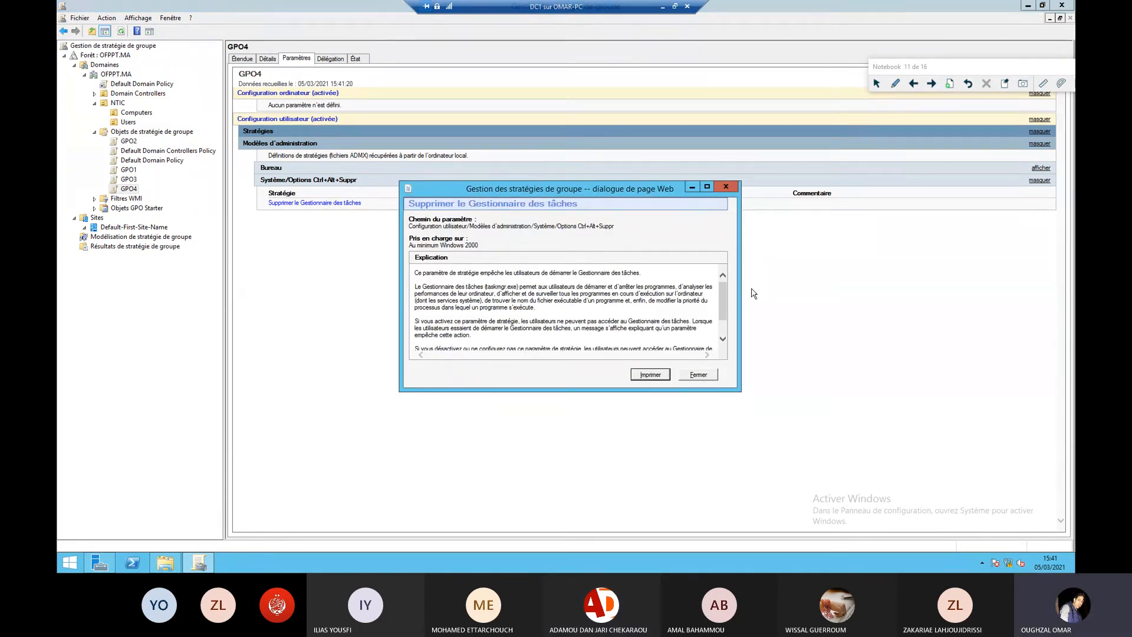
pyautogui.scroll(-1, 726, 307)
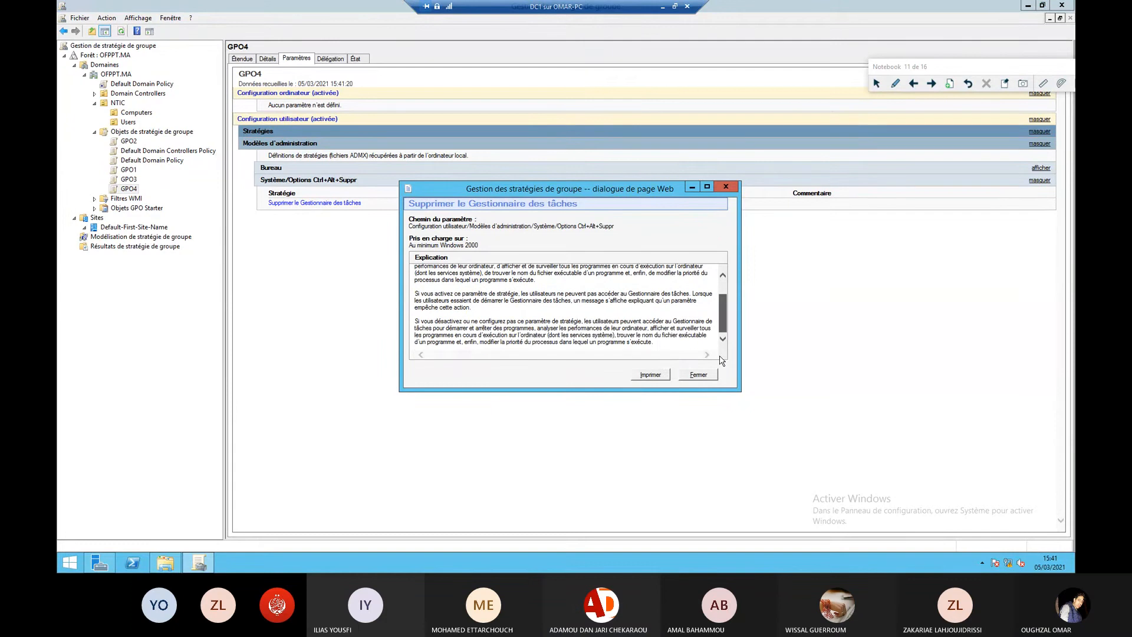
pyautogui.click(698, 374)
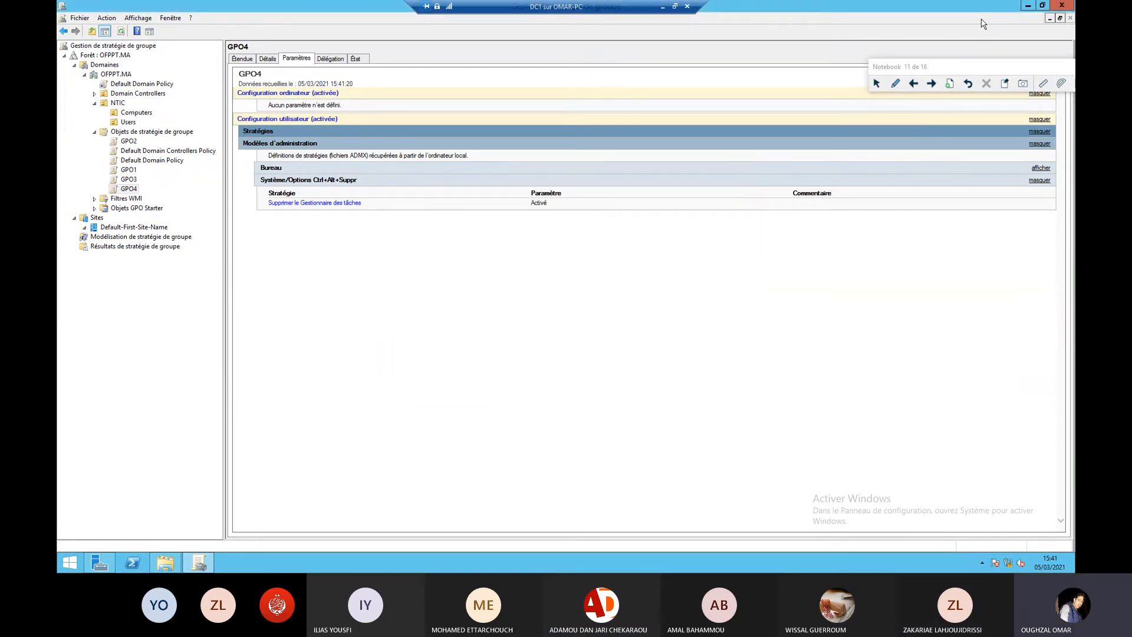
# Review the slides on Étendue des objets de stratégie de groupe and on exporting Starter GPOs to .cab files, and return to the console.
pyautogui.click(932, 83)
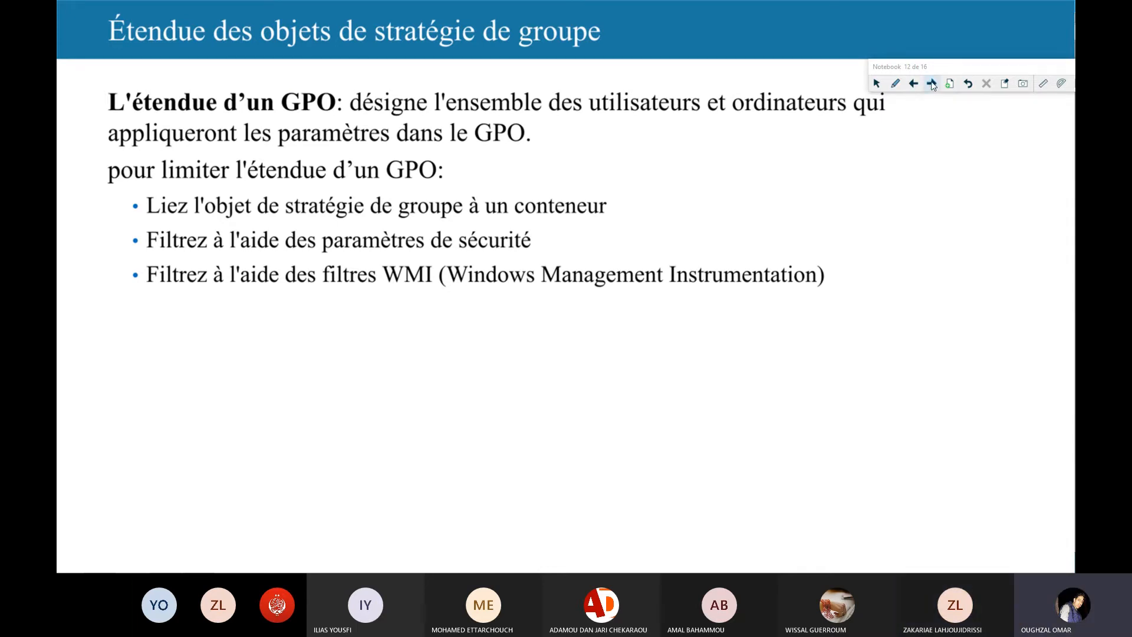
pyautogui.click(919, 86)
pyautogui.click(914, 84)
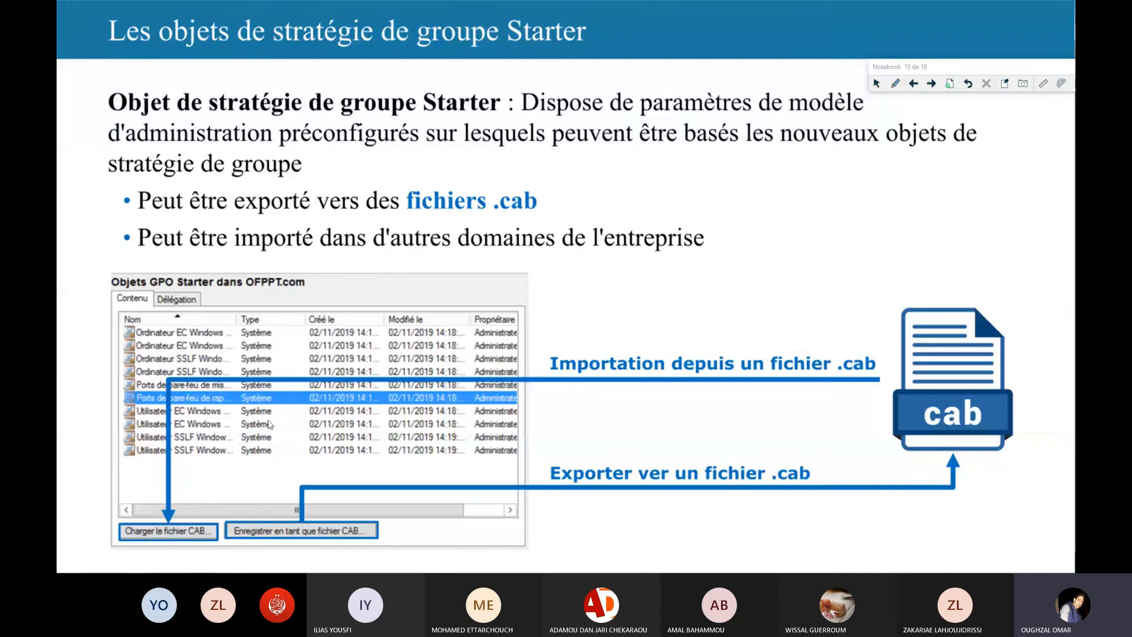
pyautogui.click(929, 85)
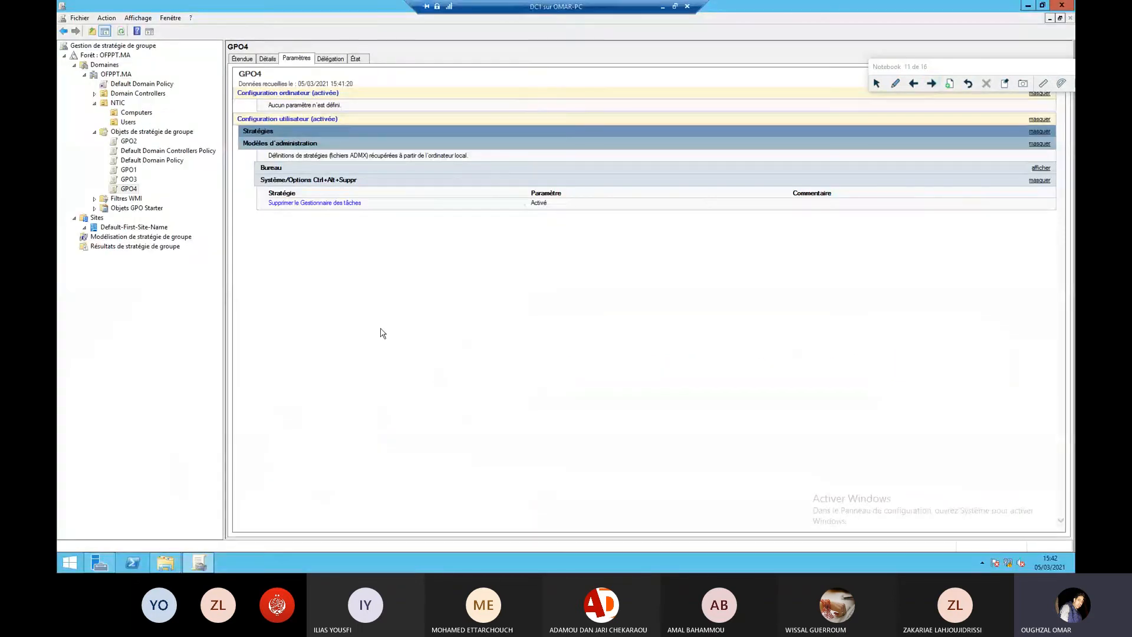
# Export TRI203 Starter from Objets GPO Starter to the Bureau as a CAB file named TRI203 Starter.
pyautogui.click(139, 209)
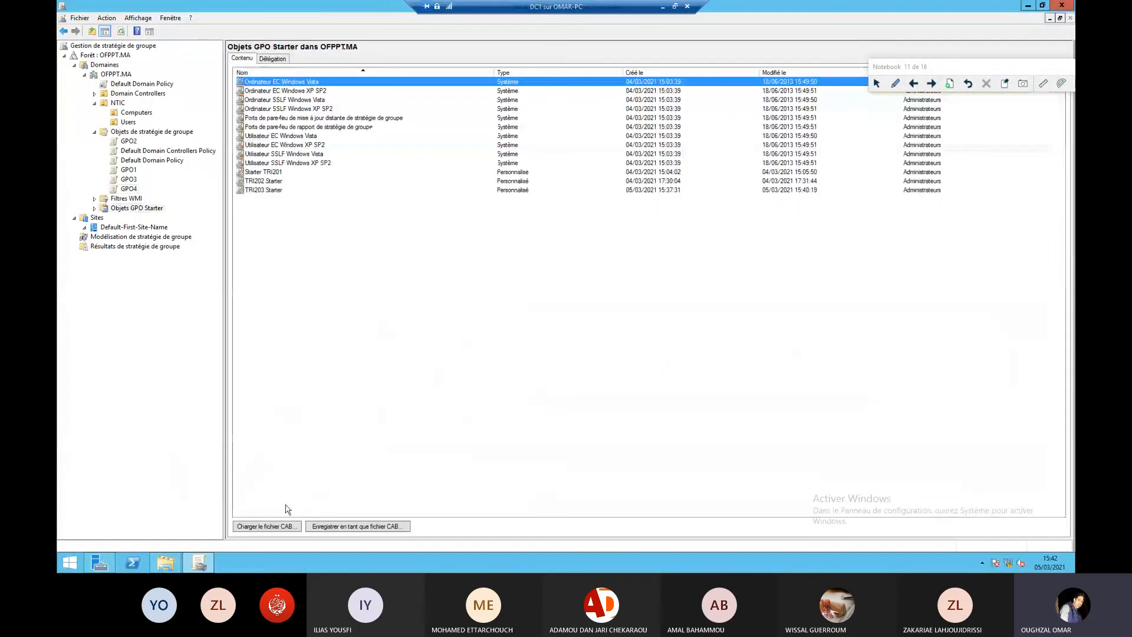
pyautogui.click(280, 190)
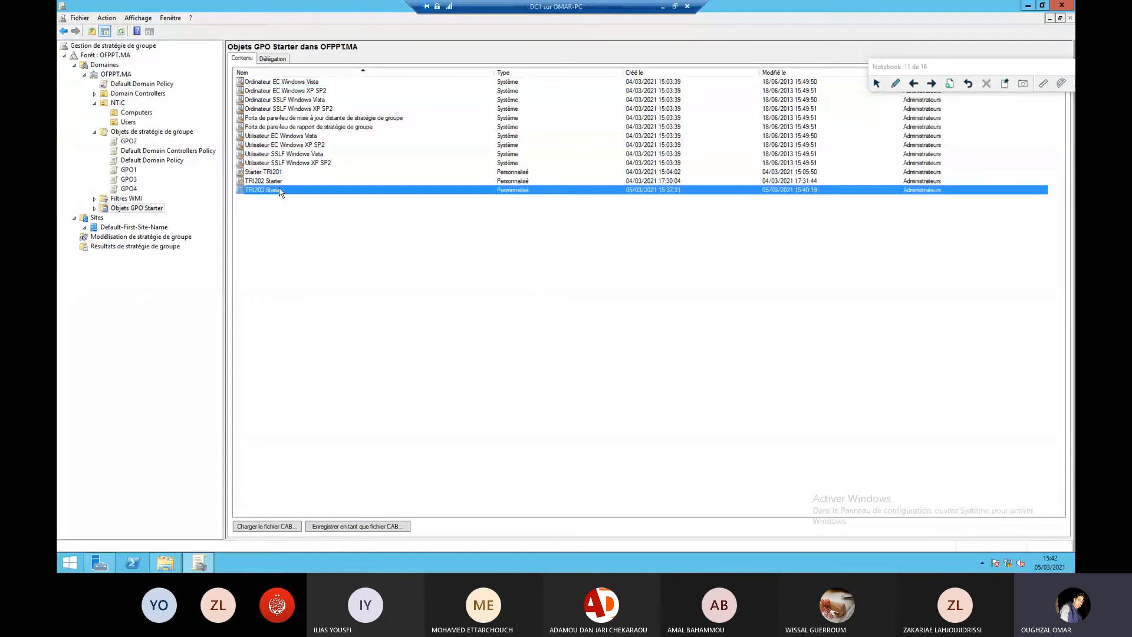
pyautogui.click(365, 527)
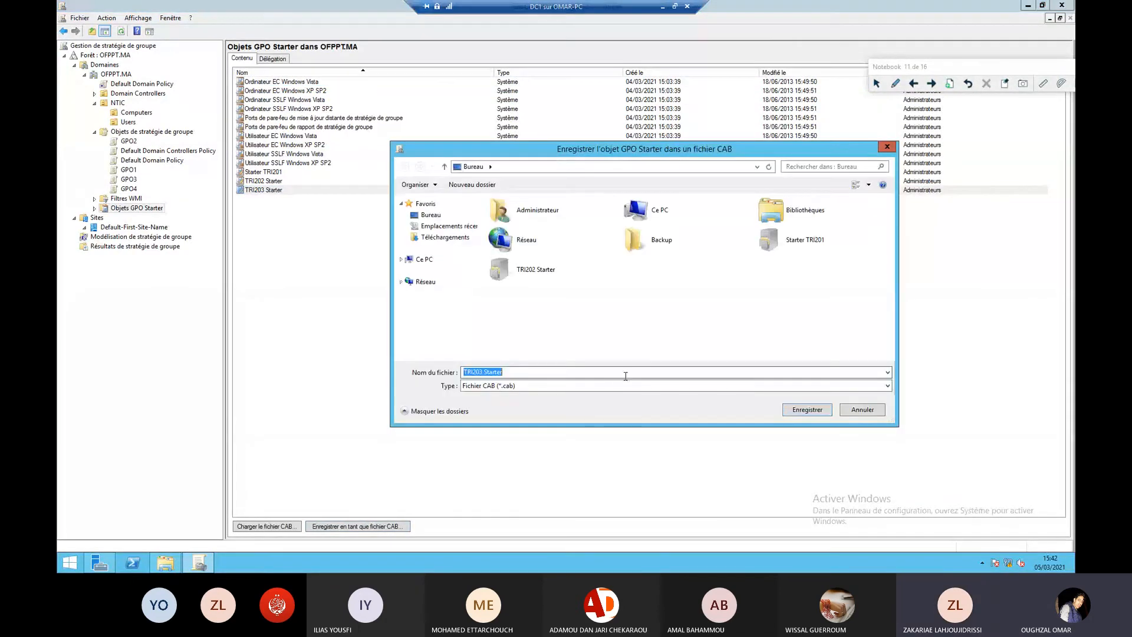
pyautogui.click(807, 410)
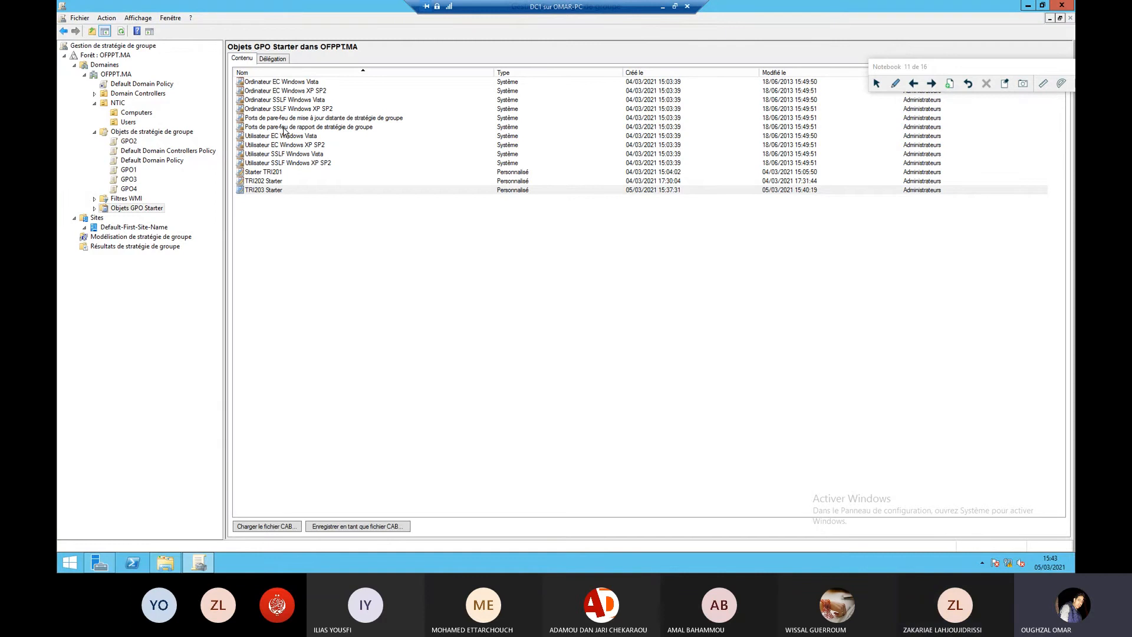
# Show the slide Étendue des objets de stratégie de groupe.
pyautogui.click(932, 83)
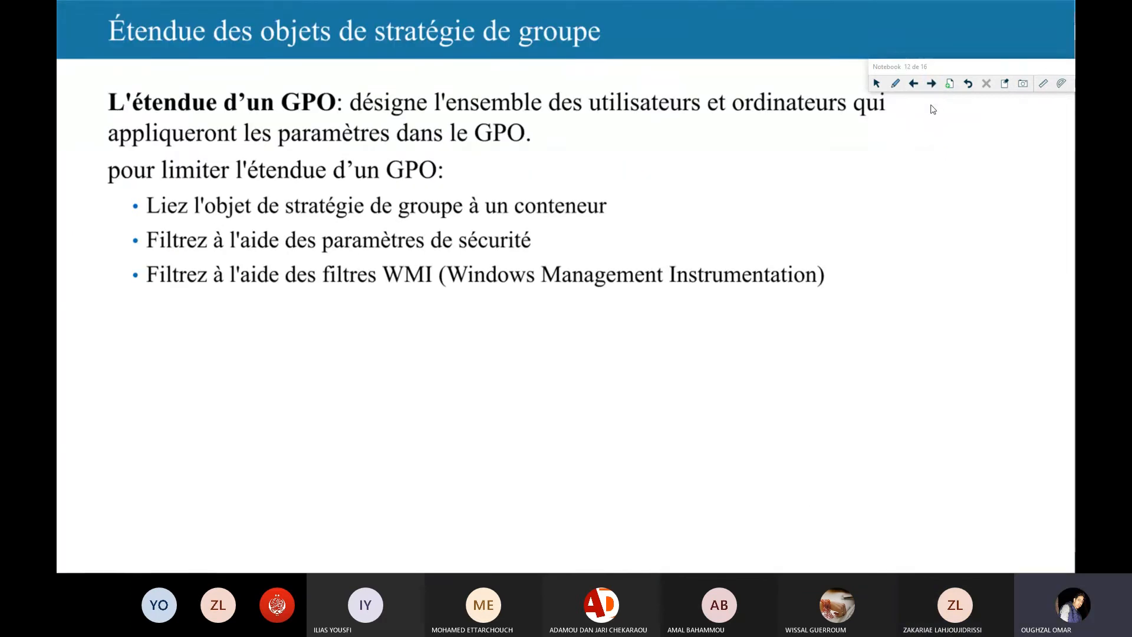